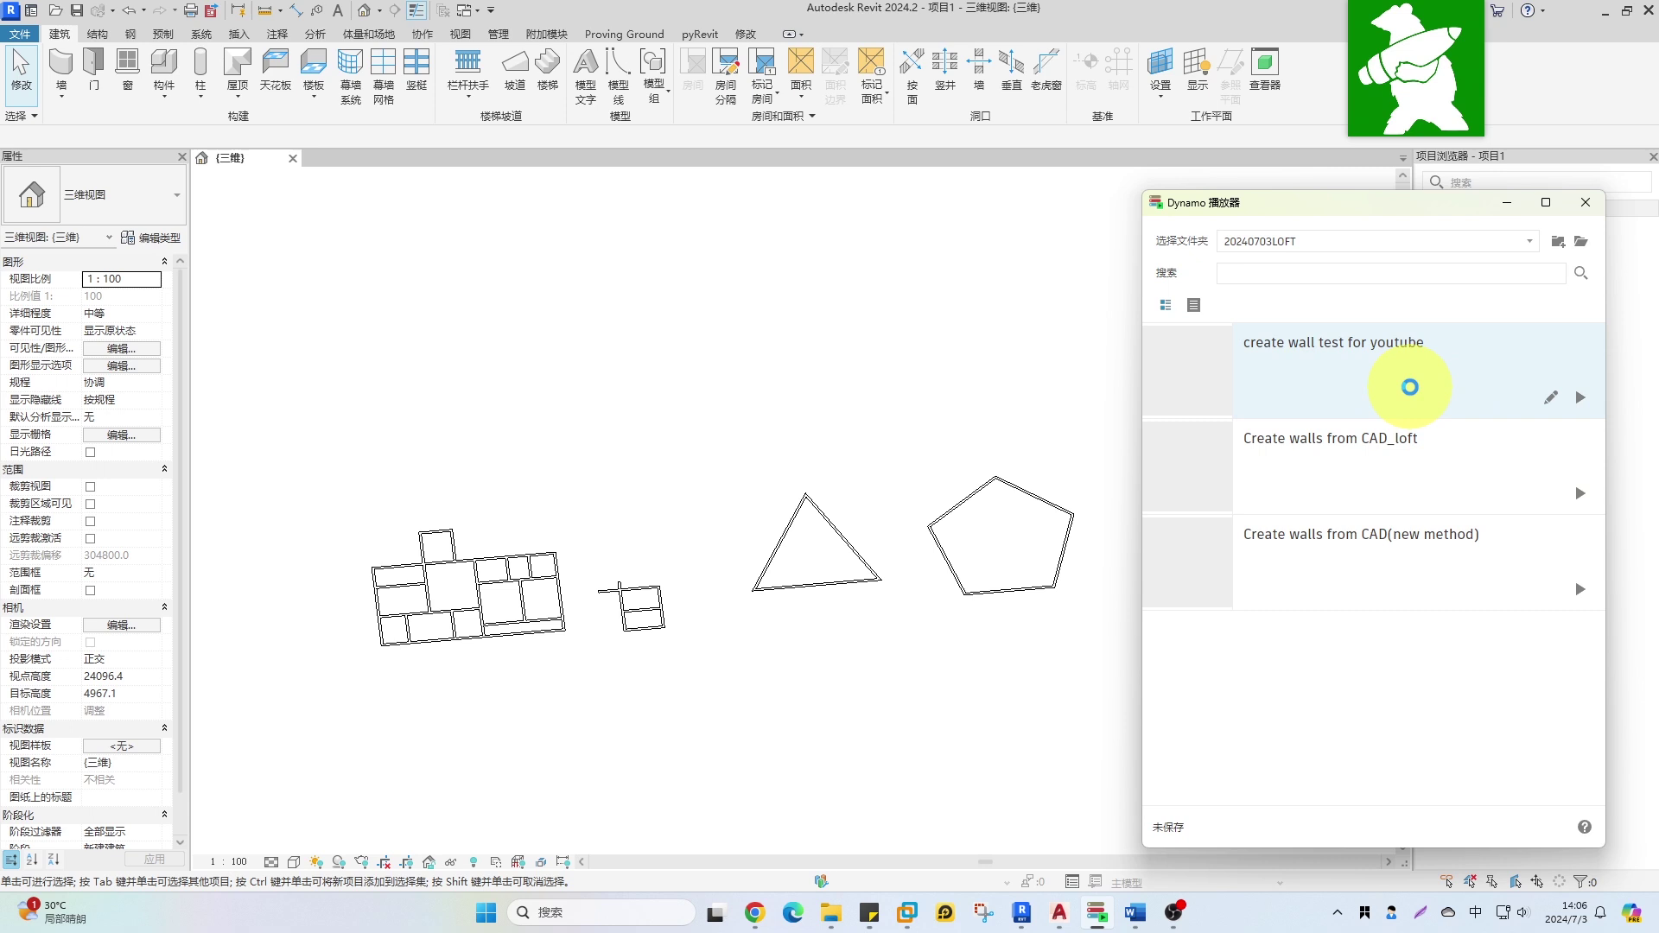
- Open the "create wall test for youtube" script and pick the imported test for dyanmo_wall_t3.dwg drawing as its model element
{"action": "left_click", "coordinate": [1409, 386]}
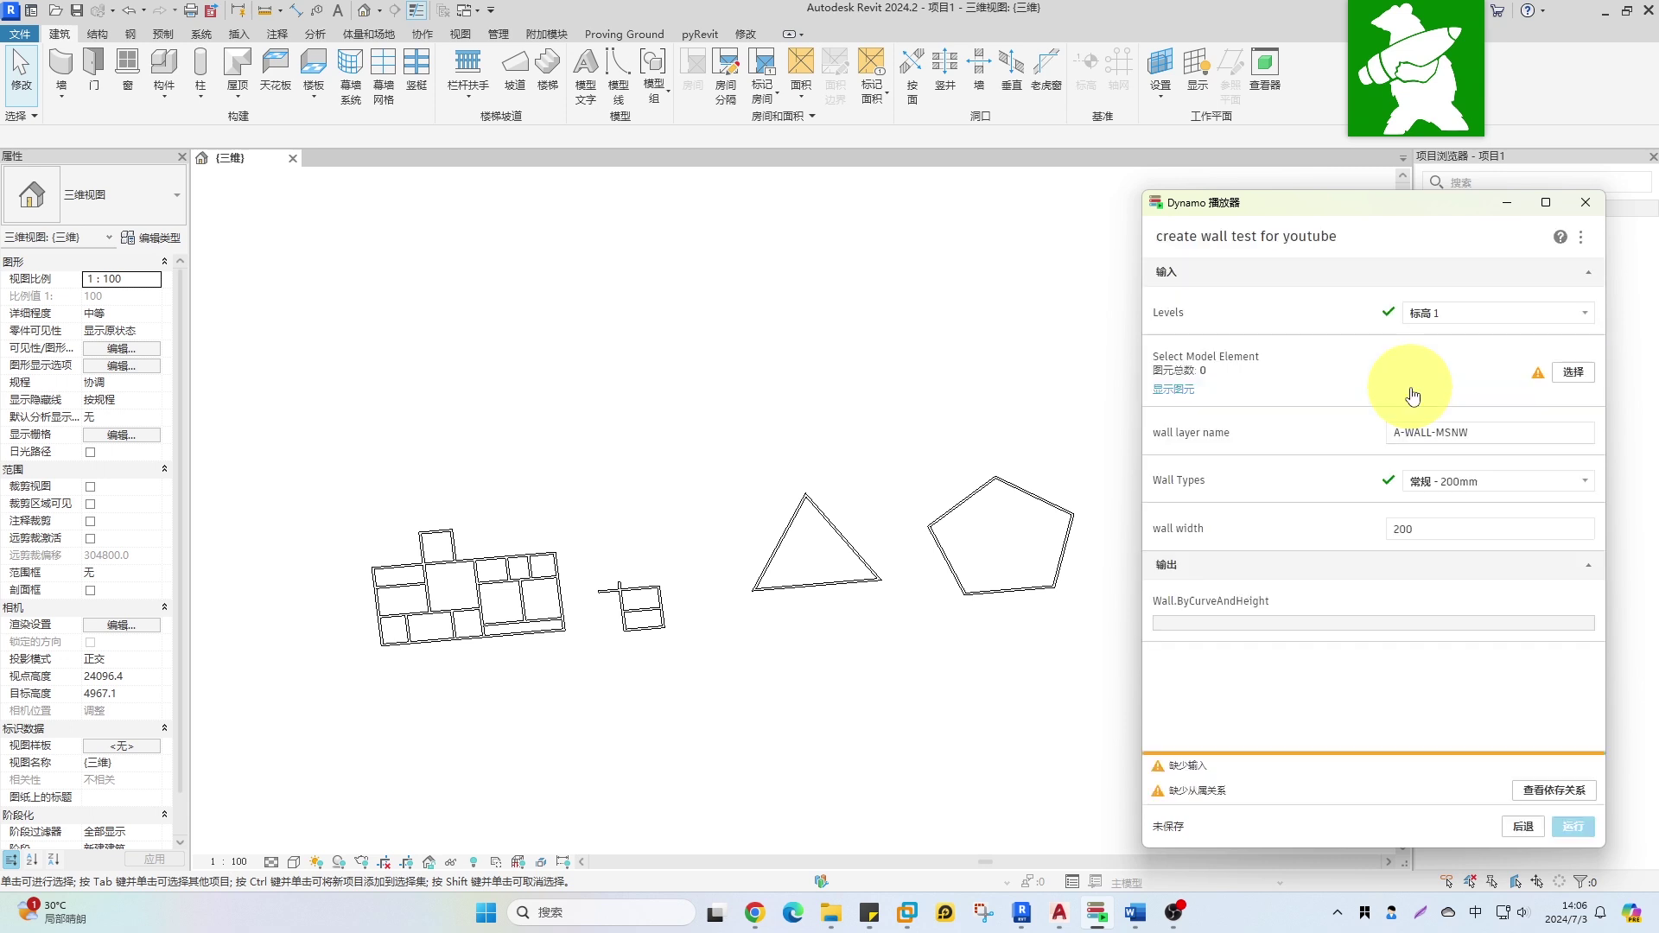
{"action": "left_click", "coordinate": [1573, 371]}
{"action": "left_click", "coordinate": [531, 560]}
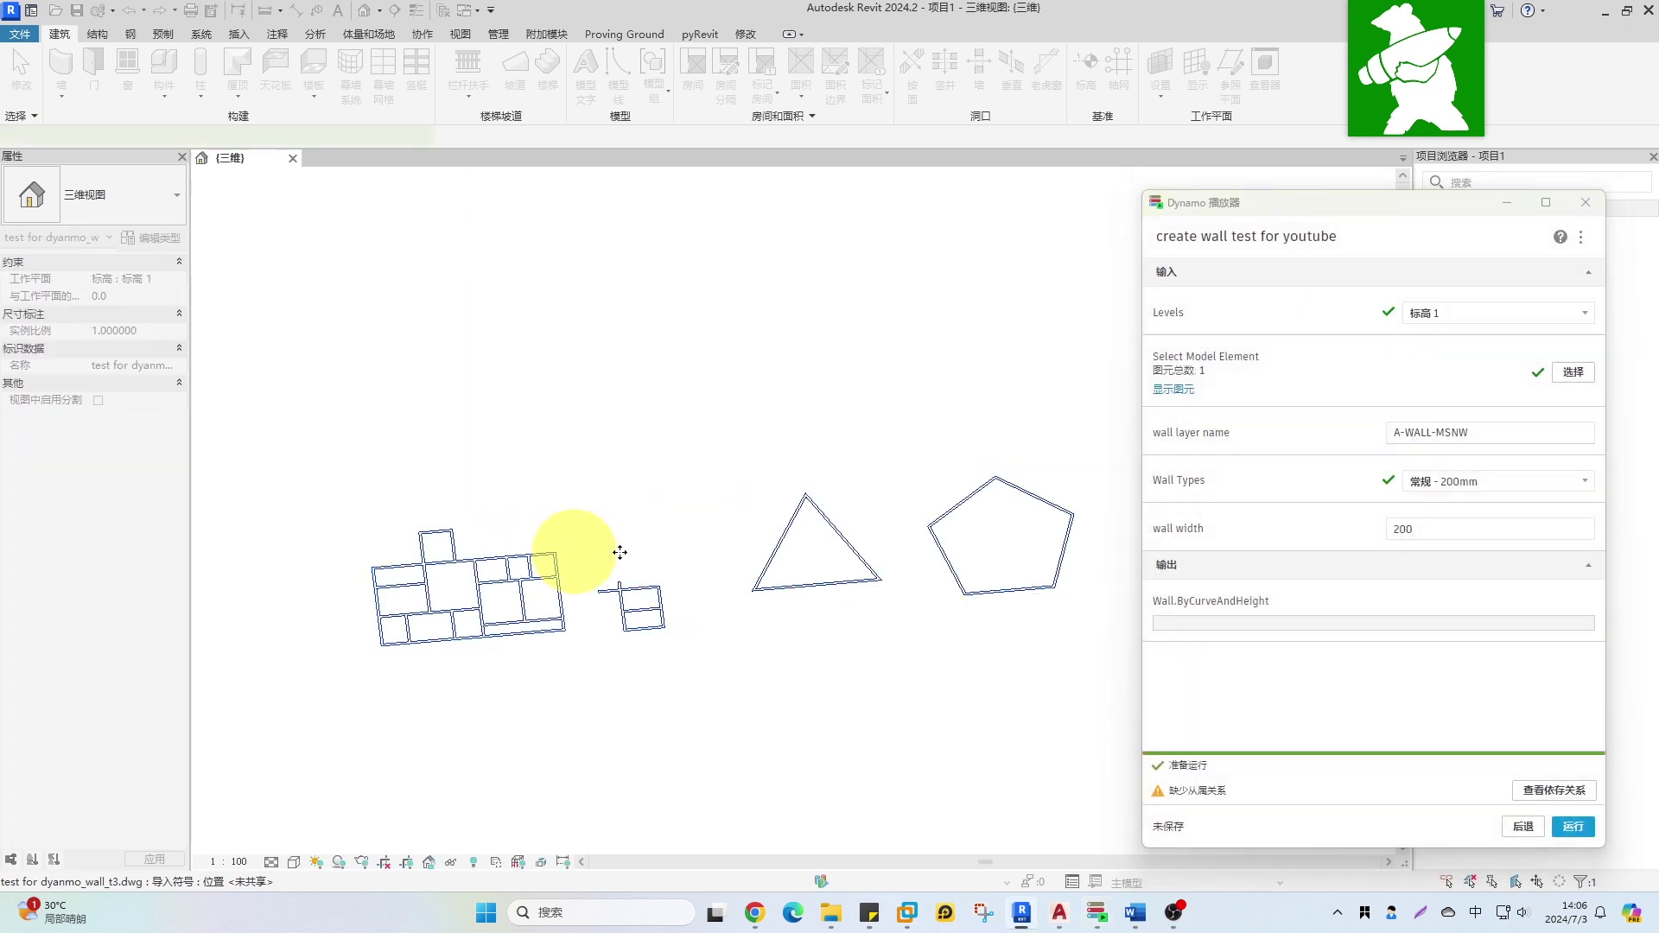
- Query the layer of the floor plan's wall lines and check it against the script's wall layer name and wall type inputs
{"action": "scroll", "coordinate": [640, 484], "scroll_direction": "up", "scroll_amount": 4}
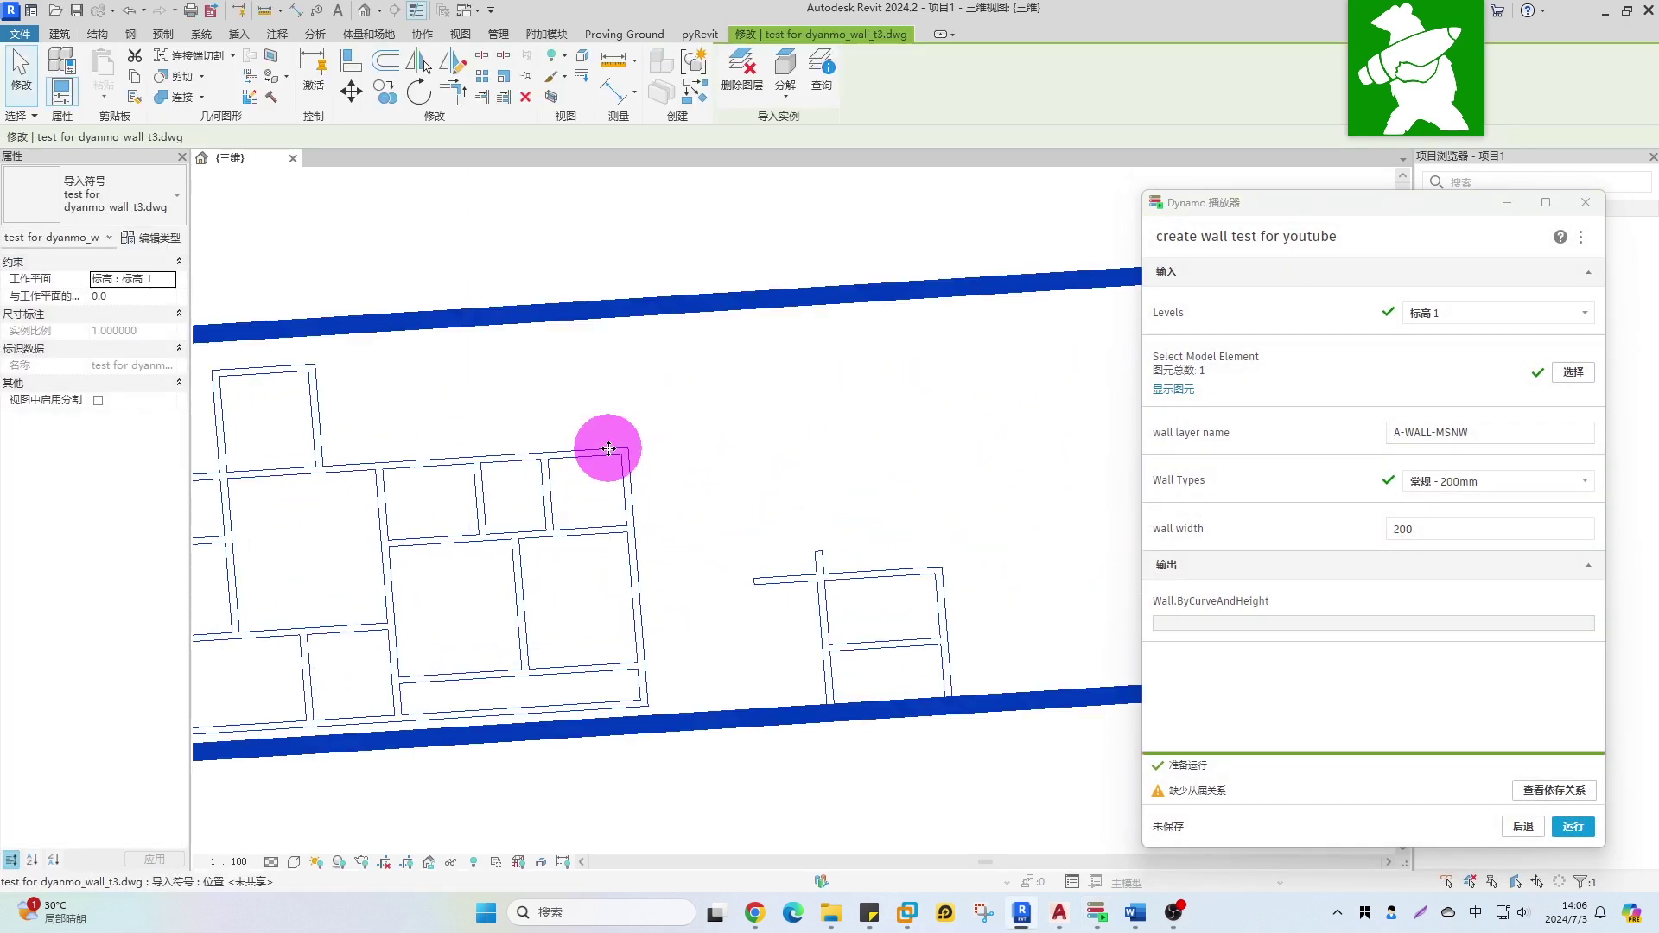
{"action": "scroll", "coordinate": [585, 449], "scroll_direction": "up", "scroll_amount": 2}
{"action": "left_click", "coordinate": [573, 449]}
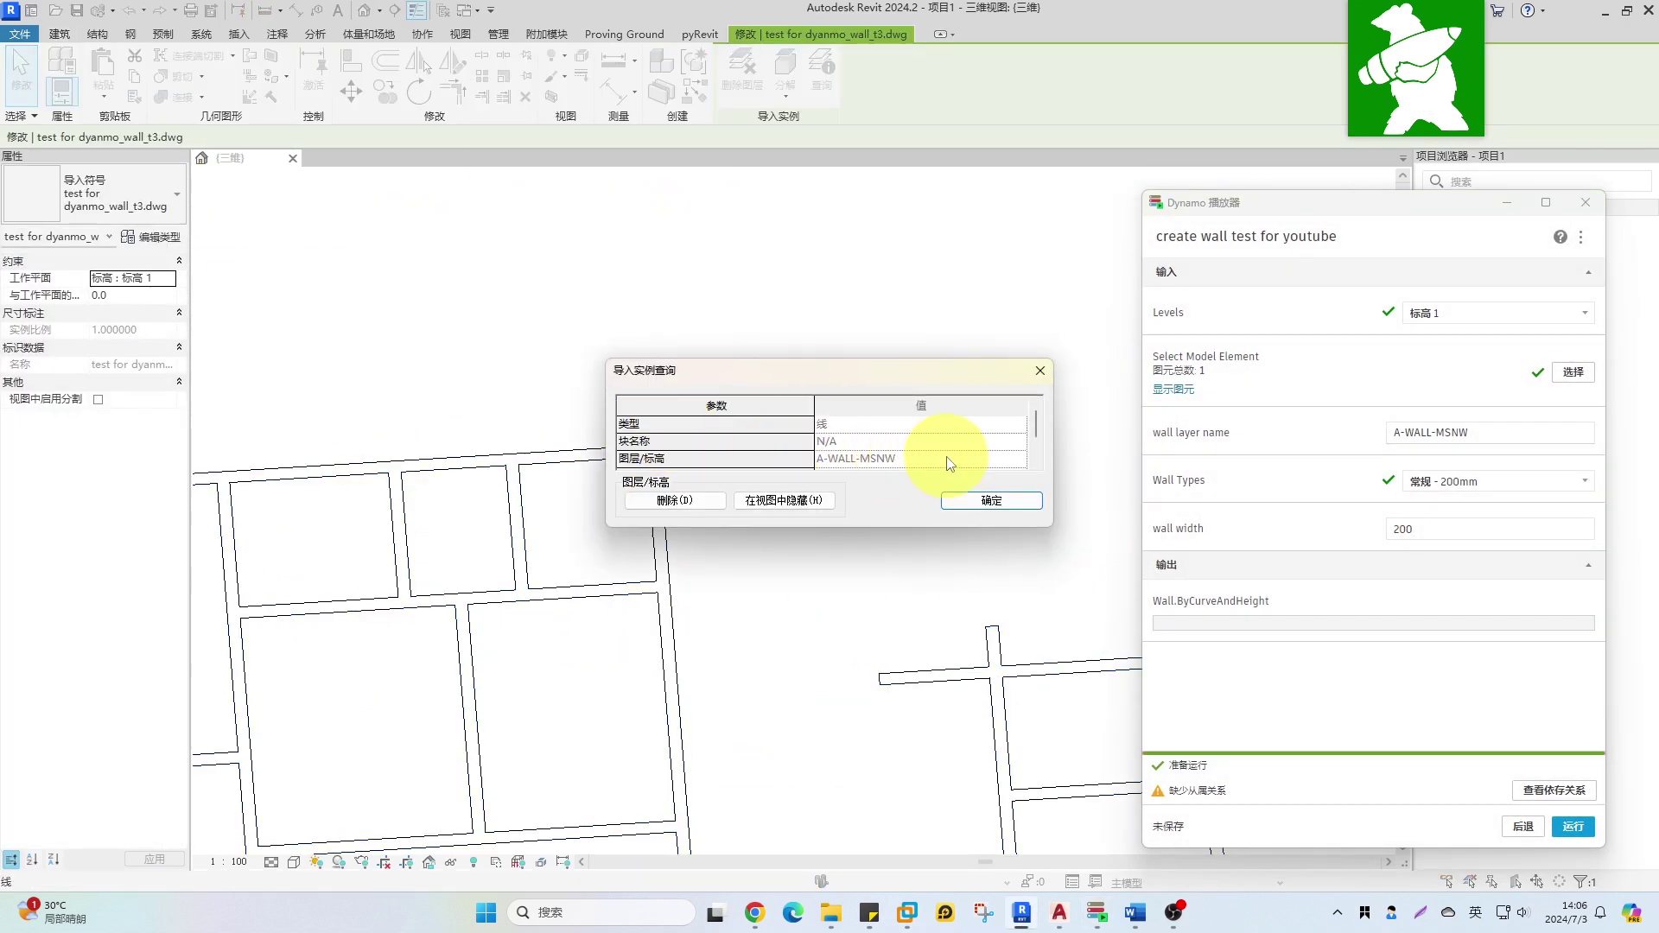
{"action": "left_click", "coordinate": [961, 499]}
{"action": "left_click", "coordinate": [1499, 436]}
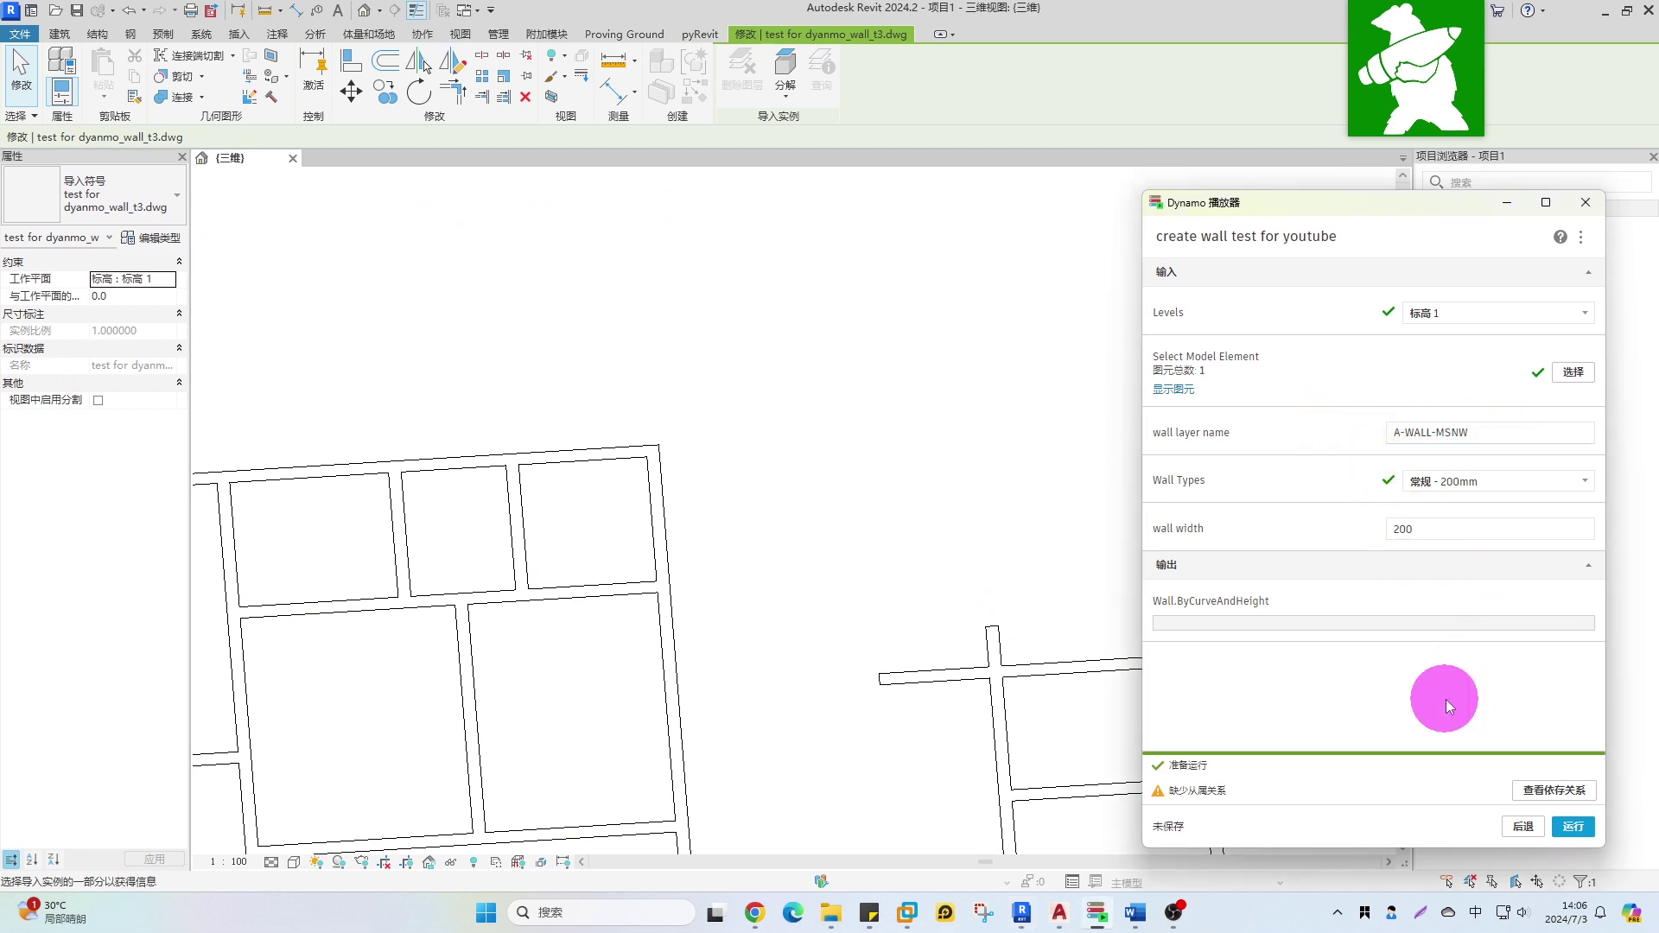
{"action": "left_click", "coordinate": [1503, 487]}
{"action": "left_click", "coordinate": [1503, 480]}
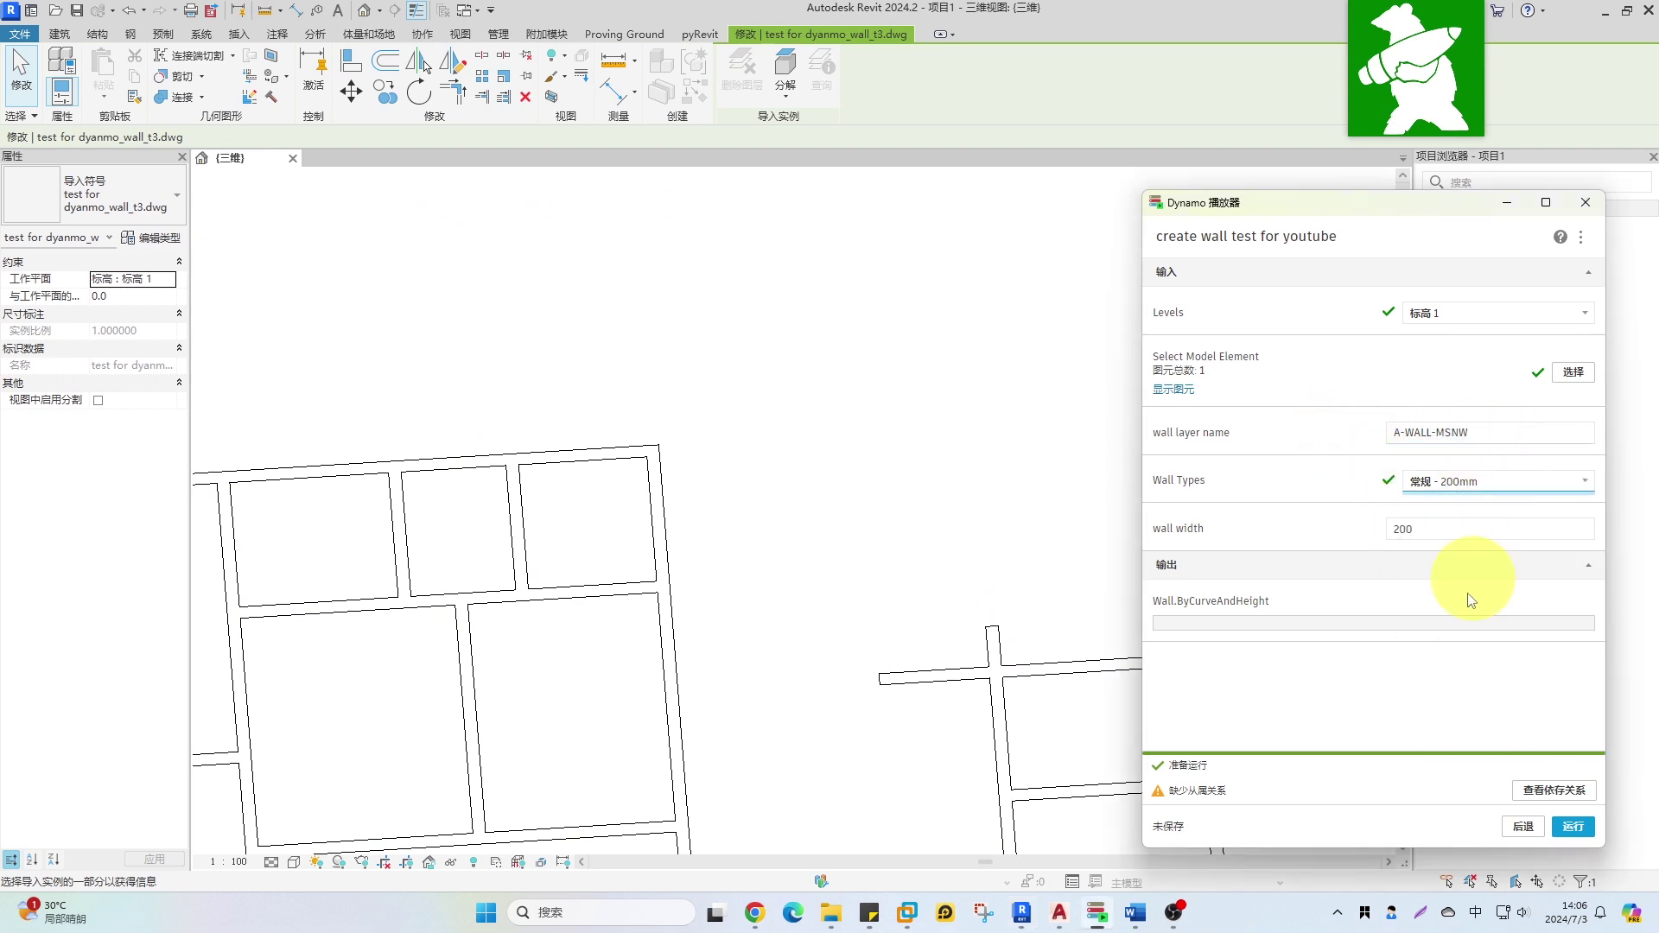
- Run the script to generate 常规 - 200mm walls from layer A-WALL-MSNW on level 标高 1
{"action": "scroll", "coordinate": [771, 528], "scroll_direction": "down", "scroll_amount": 1}
{"action": "scroll", "coordinate": [882, 452], "scroll_direction": "down", "scroll_amount": 3}
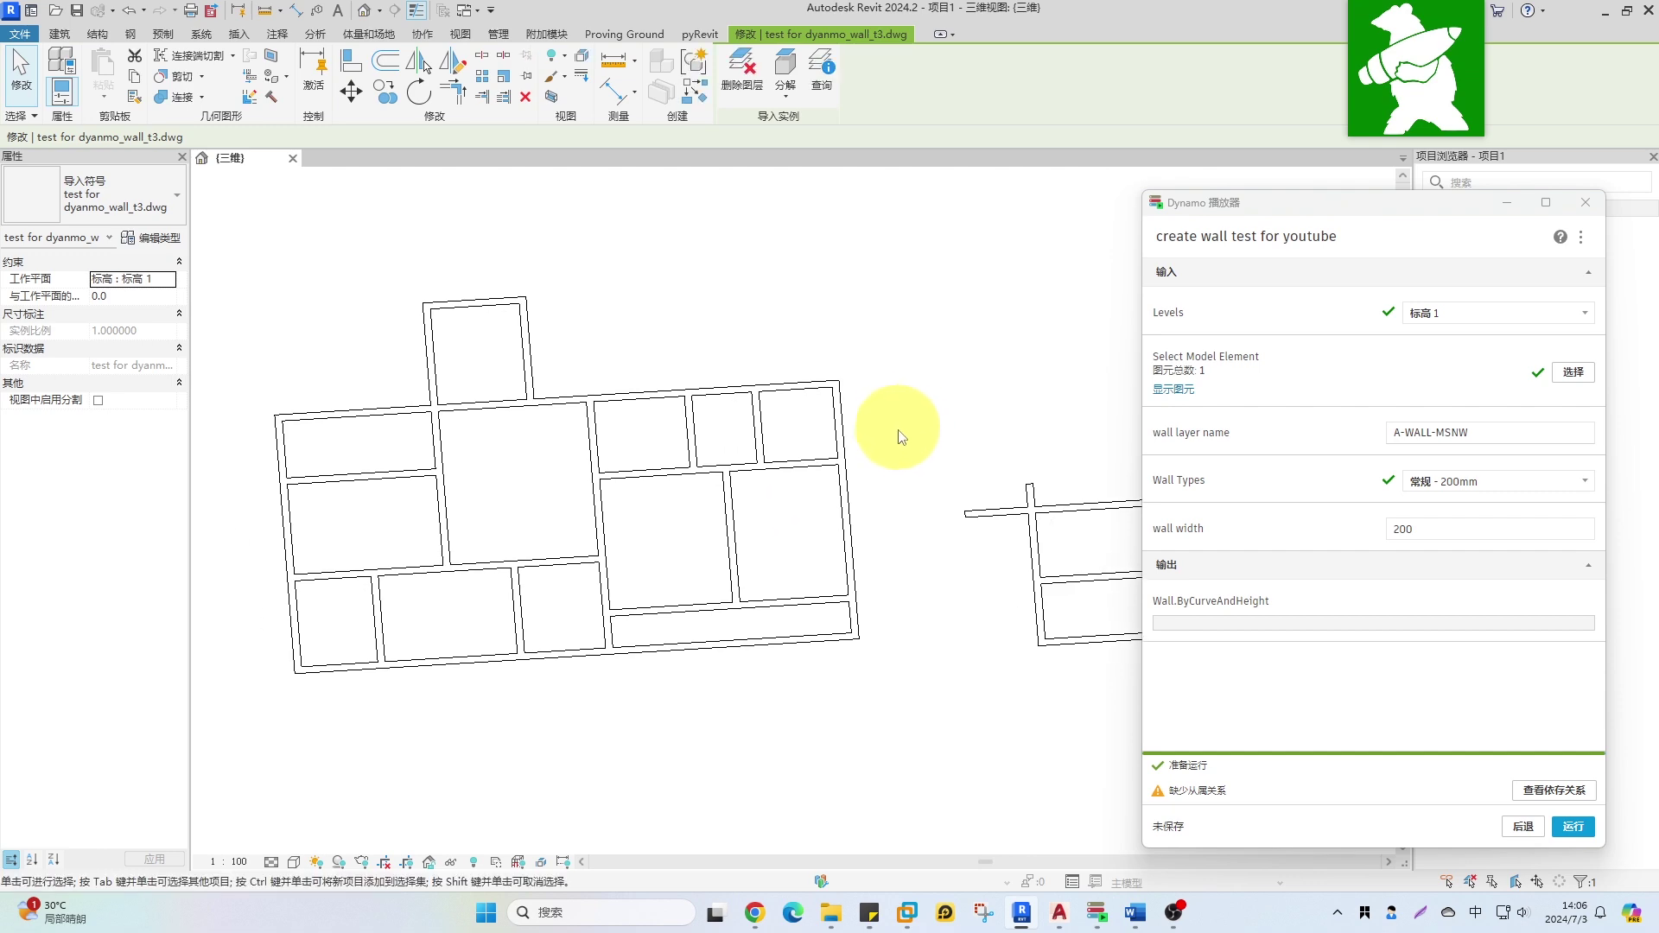
{"action": "key", "text": "Escape"}
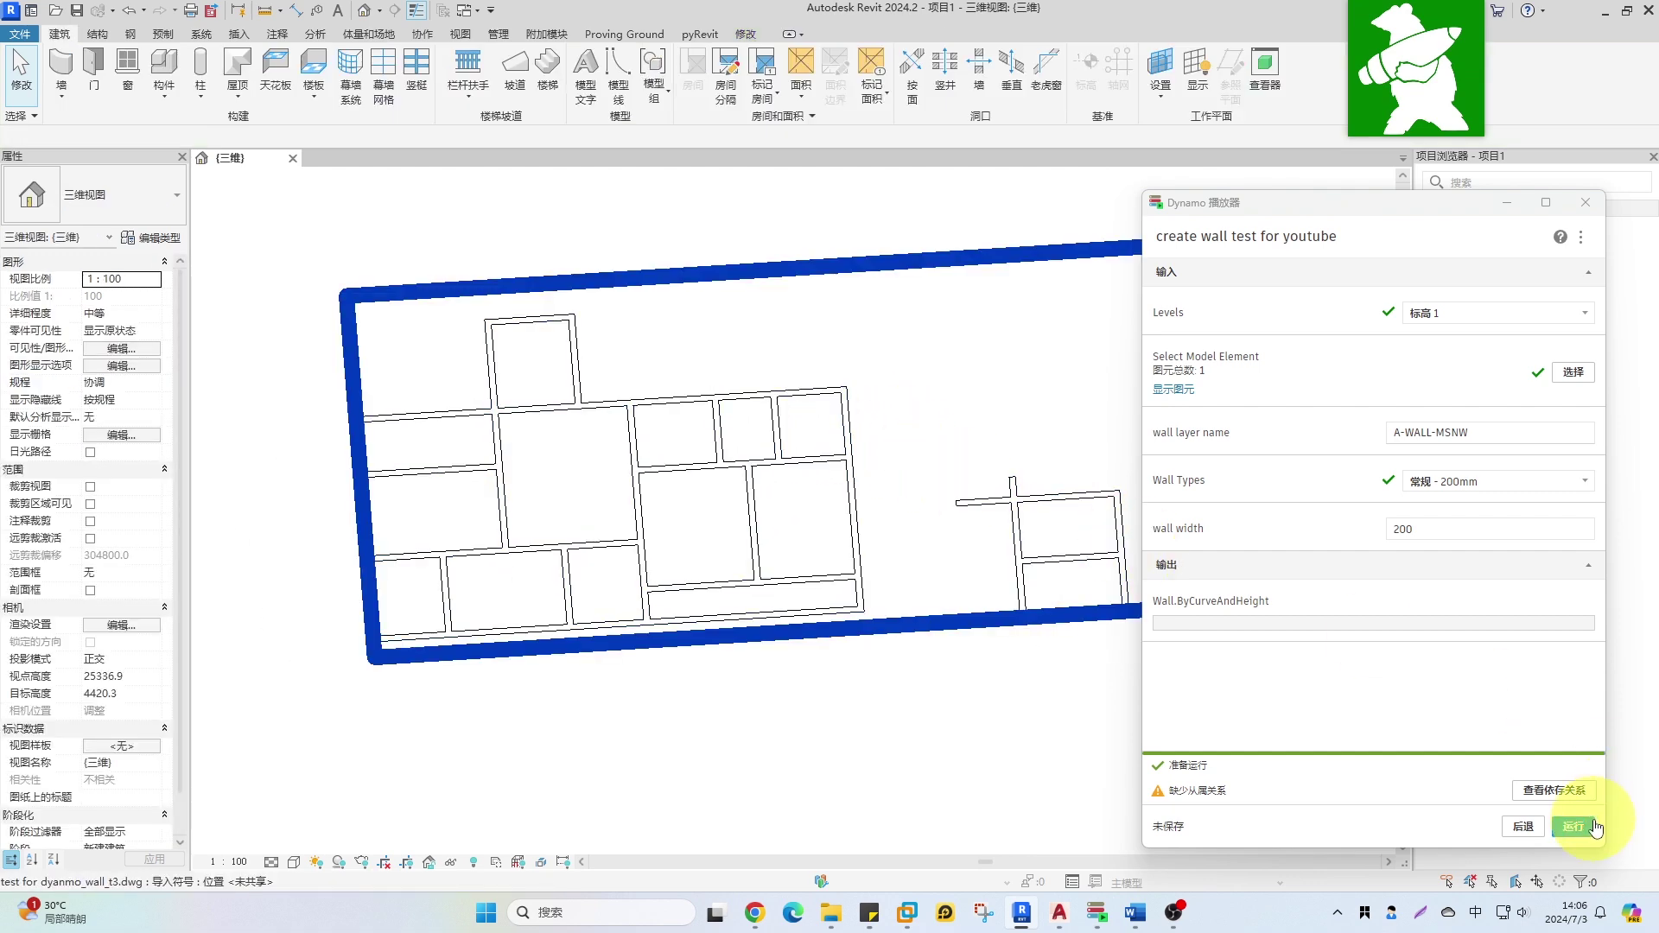
{"action": "left_click", "coordinate": [1572, 826]}
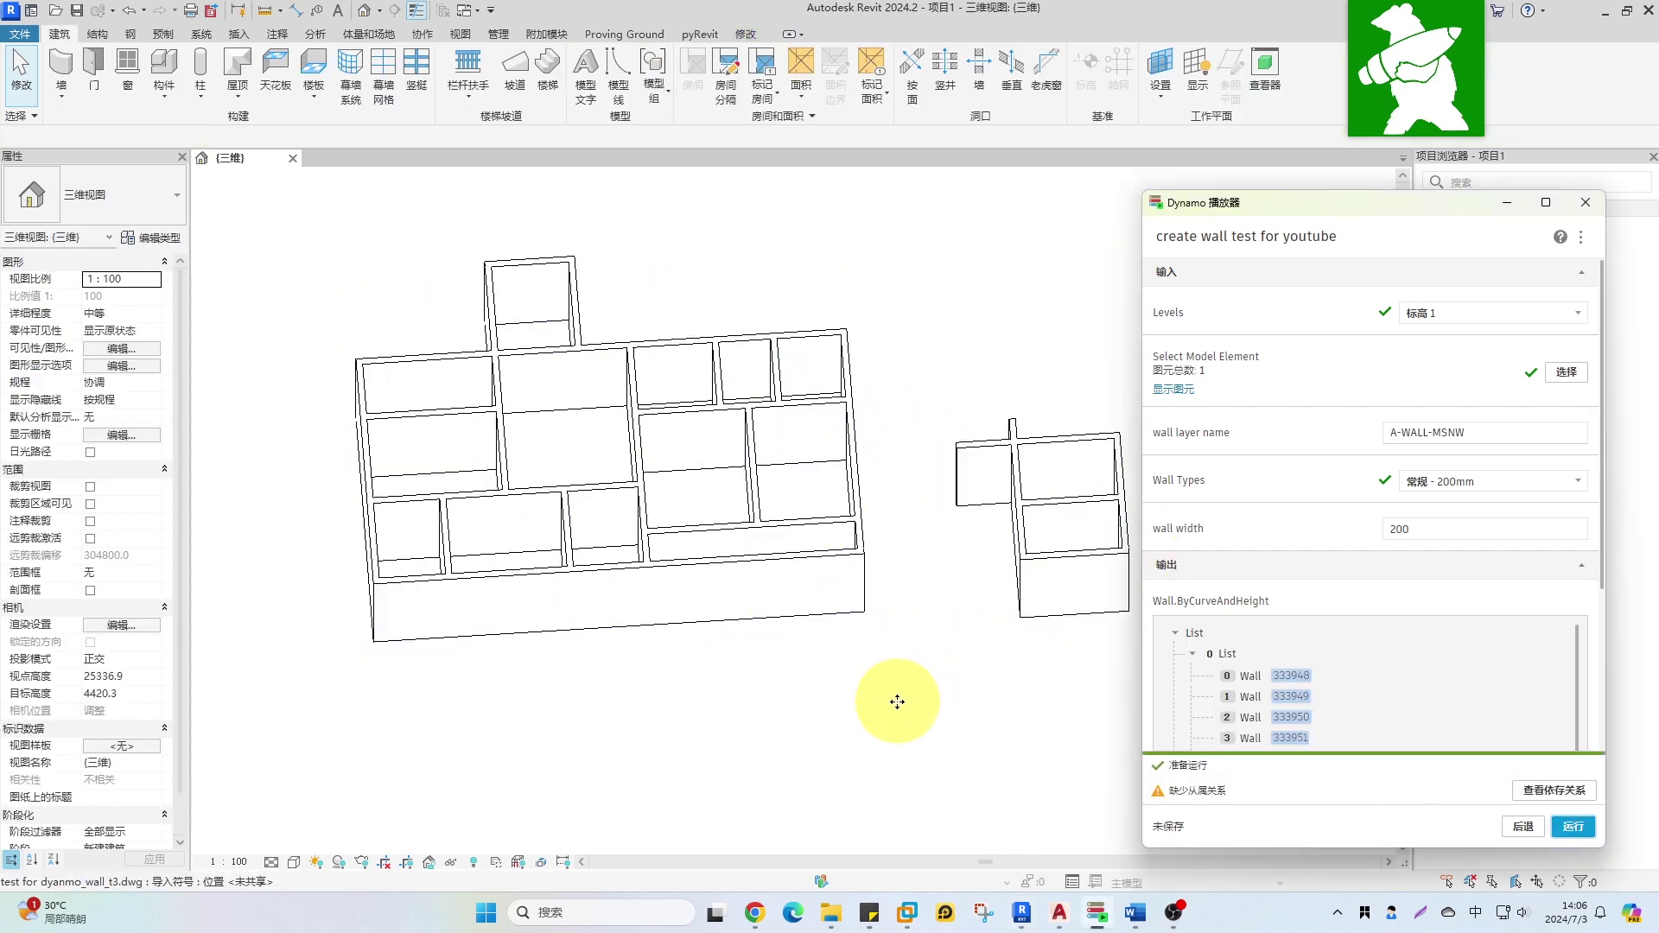
- Query the triangle's layer and generate its walls by running the script with wall layer name A-WALL-triangle
{"action": "scroll", "coordinate": [863, 696], "scroll_direction": "down", "scroll_amount": 2}
{"action": "middle_click_drag", "start_coordinate": [822, 659], "coordinate": [677, 600], "text": "shift"}
{"action": "scroll", "coordinate": [677, 600], "scroll_direction": "down", "scroll_amount": 1}
{"action": "scroll", "coordinate": [752, 529], "scroll_direction": "up", "scroll_amount": 3}
{"action": "left_click", "coordinate": [748, 544]}
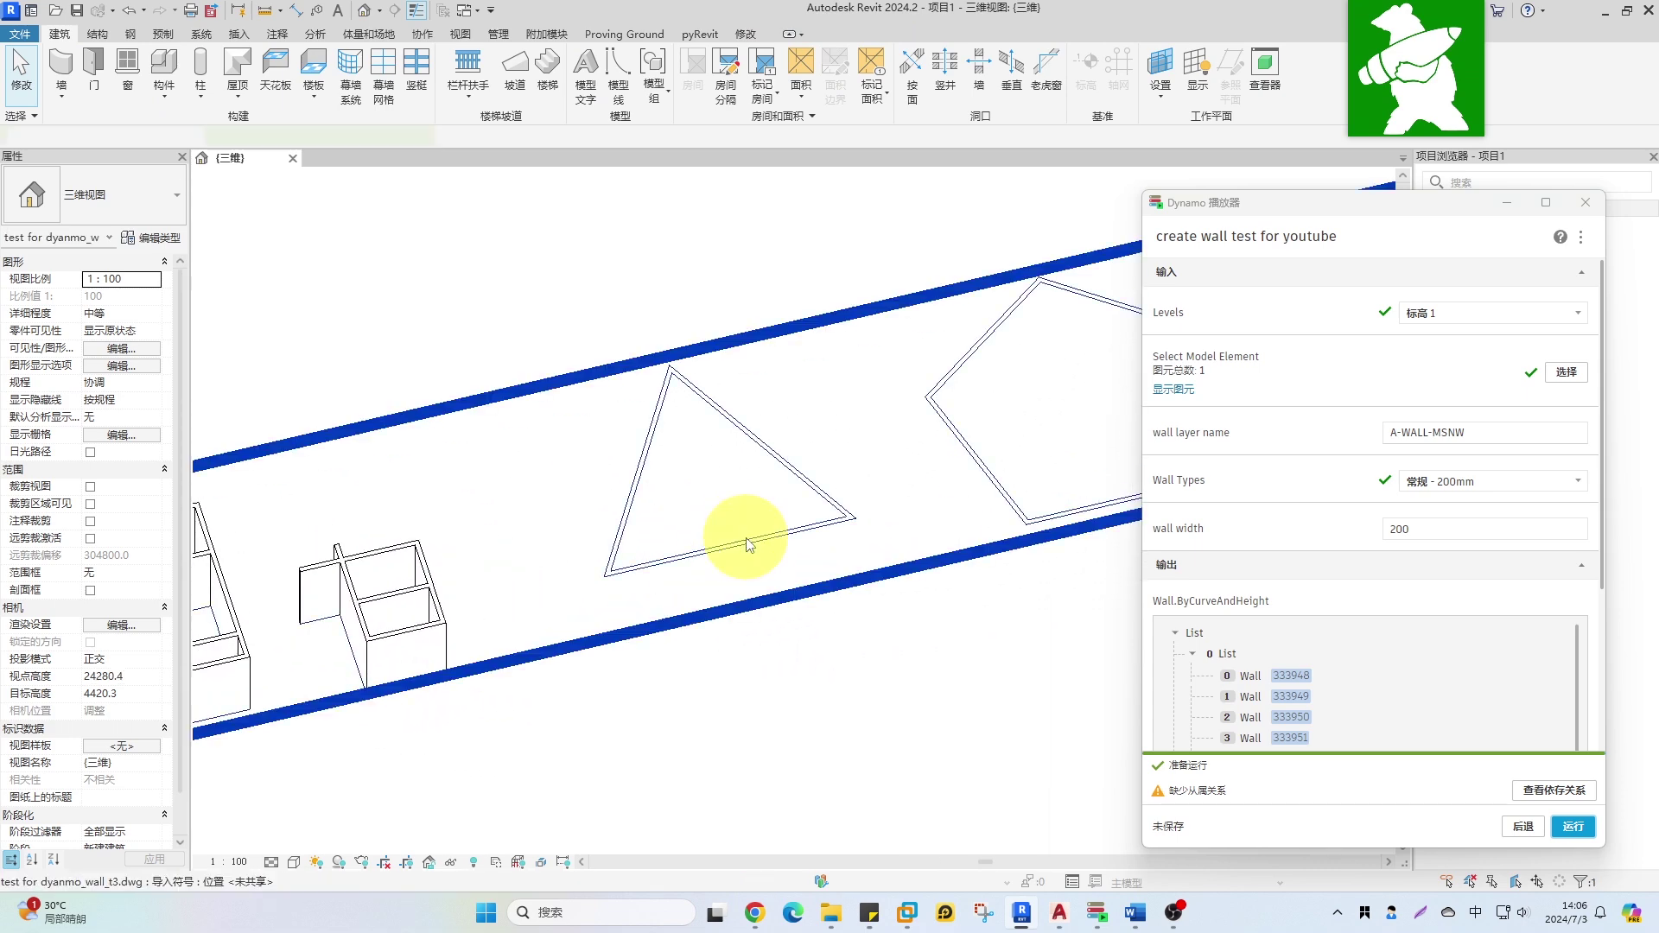
{"action": "scroll", "coordinate": [782, 531], "scroll_direction": "up", "scroll_amount": 2}
{"action": "left_click", "coordinate": [774, 540]}
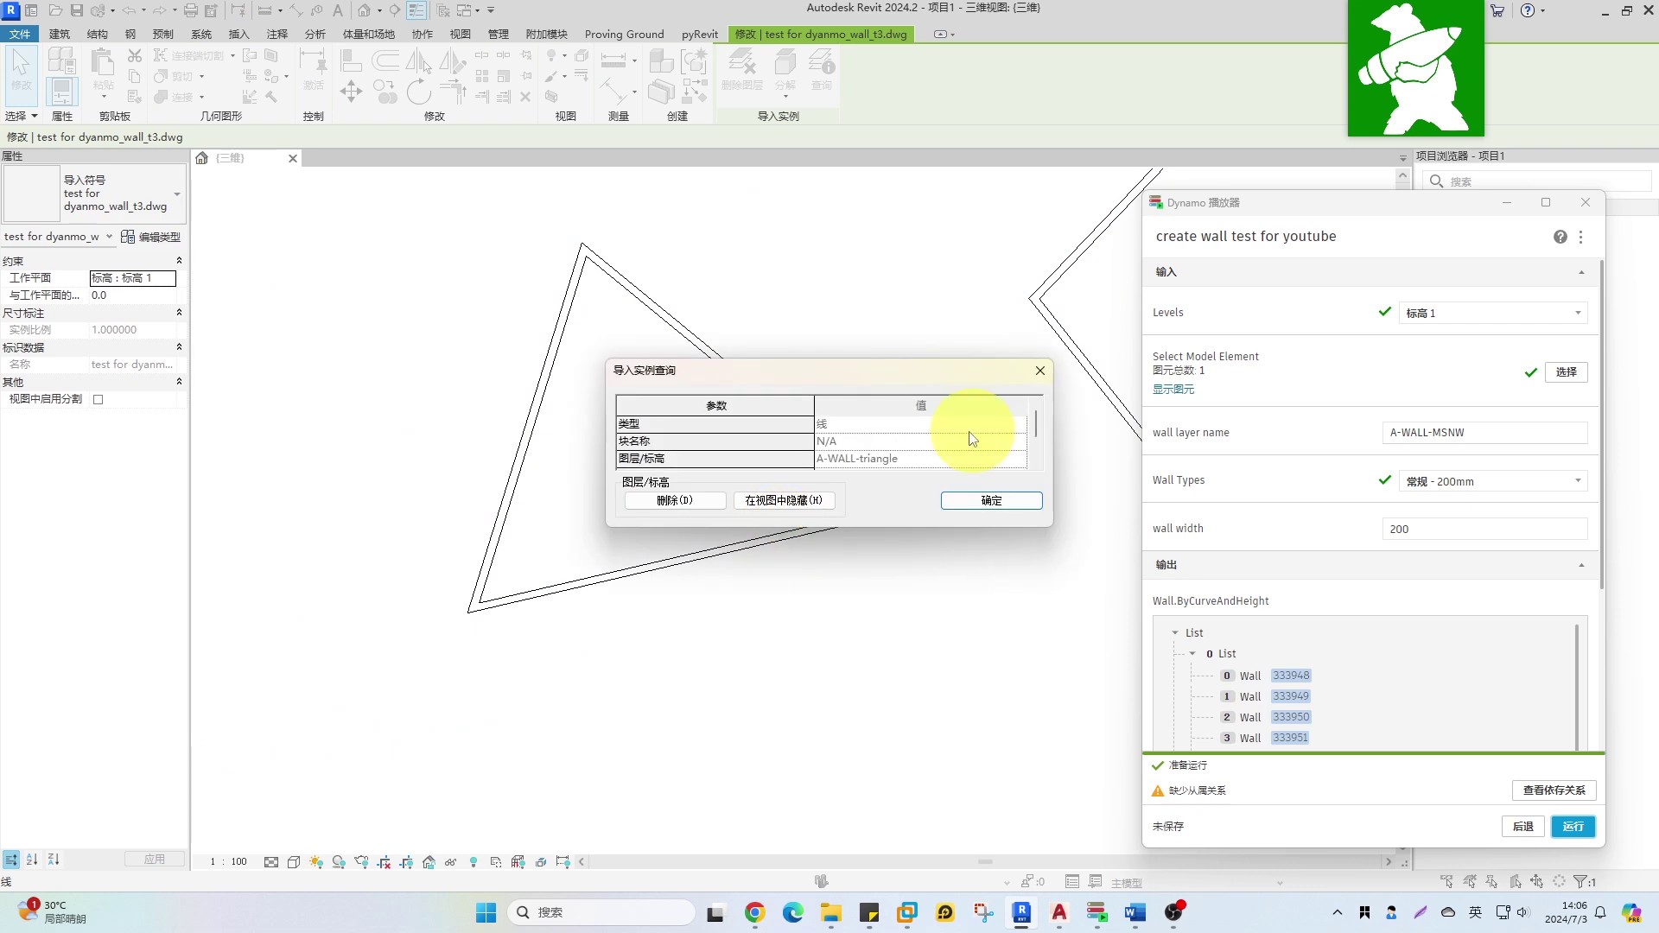
{"action": "left_click", "coordinate": [956, 490]}
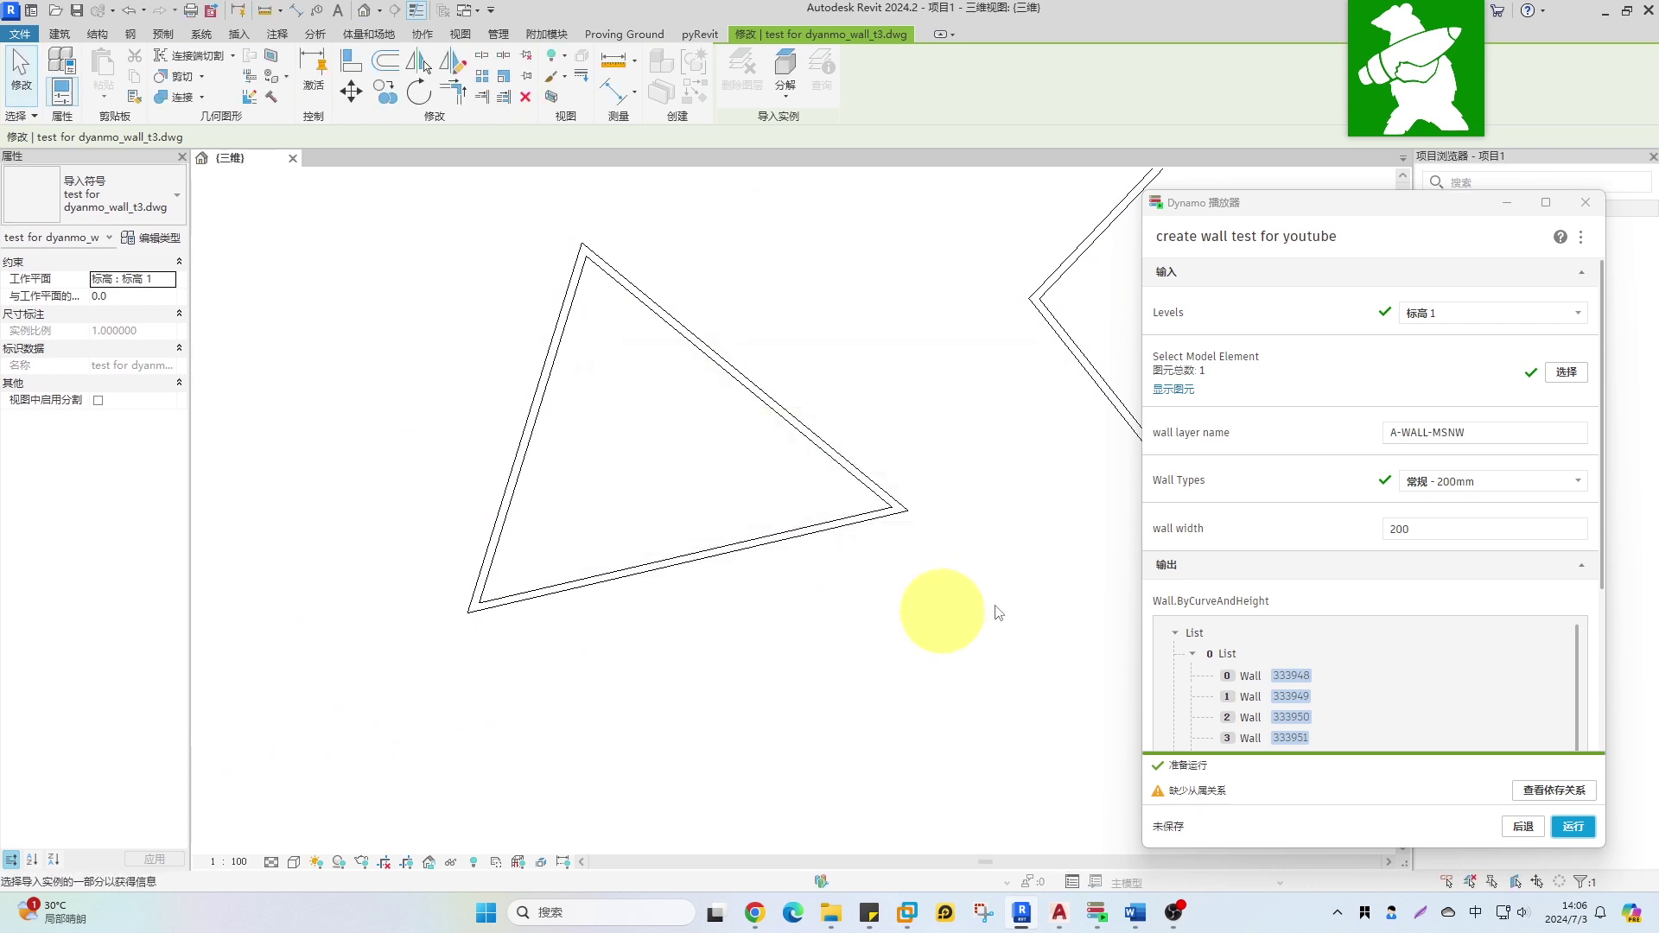
{"action": "double_click", "coordinate": [1471, 429]}
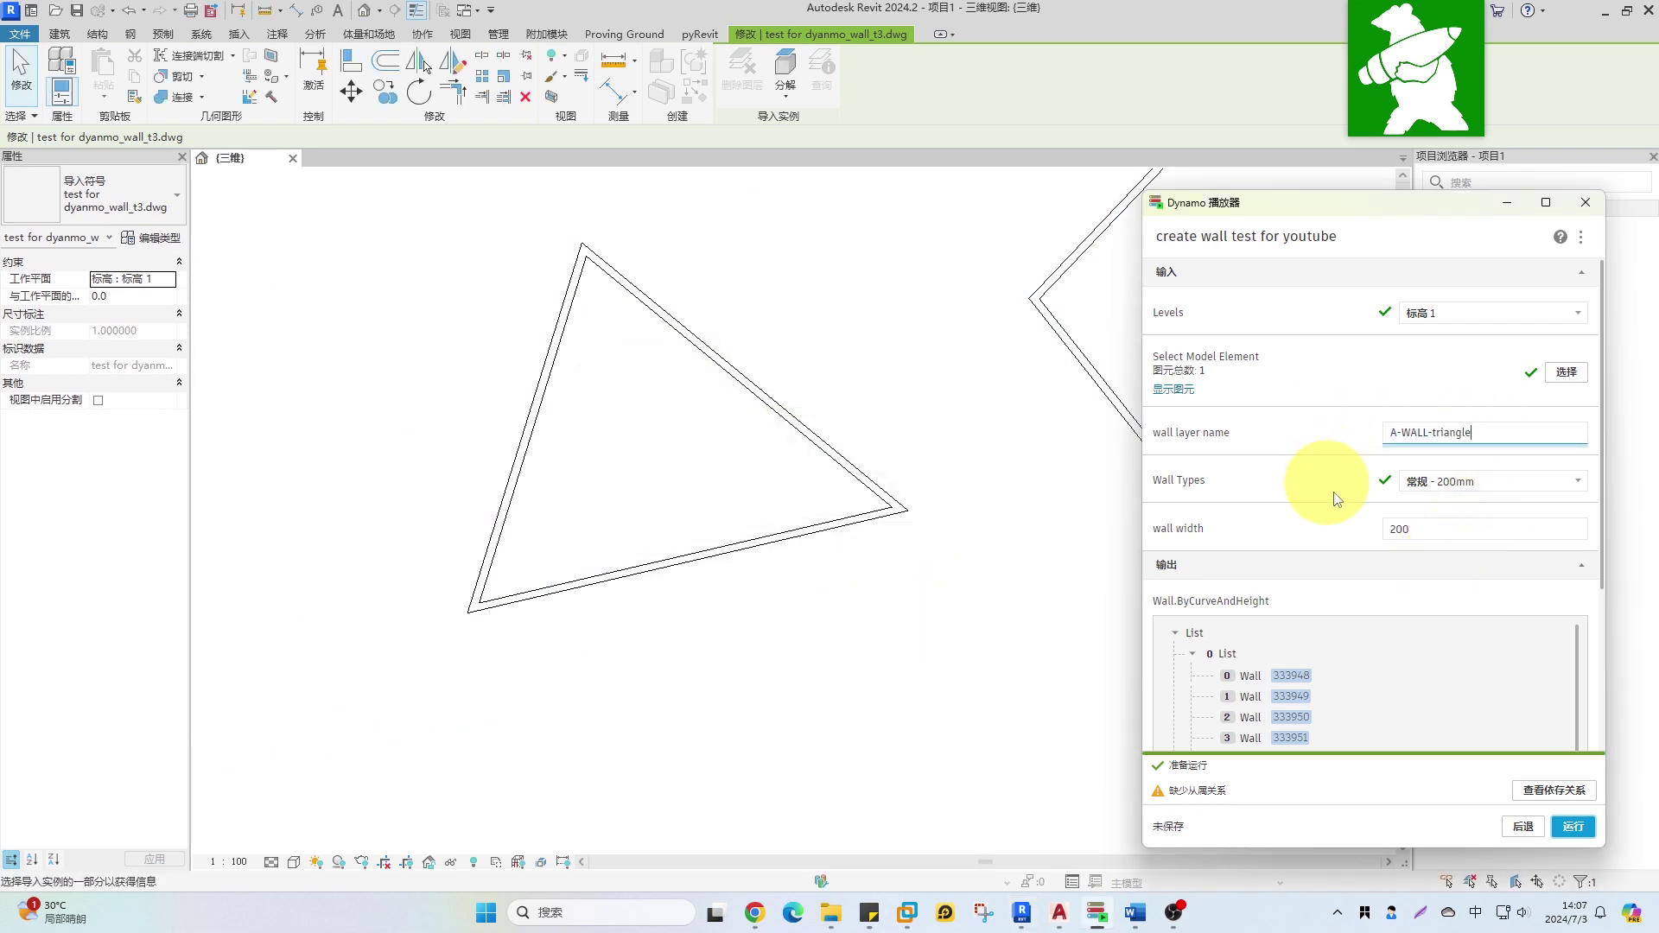
{"action": "mouse_move", "coordinate": [864, 643]}
{"action": "middle_mouse_down", "text": "shift"}
{"action": "mouse_move", "coordinate": [786, 612]}
{"action": "mouse_move", "coordinate": [853, 563]}
{"action": "mouse_move", "coordinate": [847, 633]}
{"action": "mouse_move", "coordinate": [881, 581]}
{"action": "mouse_move", "coordinate": [744, 689]}
{"action": "mouse_move", "coordinate": [637, 519]}
{"action": "mouse_move", "coordinate": [827, 563]}
{"action": "mouse_move", "coordinate": [611, 518]}
{"action": "mouse_move", "coordinate": [723, 518]}
{"action": "mouse_move", "coordinate": [833, 481]}
{"action": "middle_mouse_up", "text": "shift"}
- Pick the imported drawing again, query the pentagon's layer, and run the script with wall layer name A-WALL-polygon
{"action": "left_click", "coordinate": [1568, 384]}
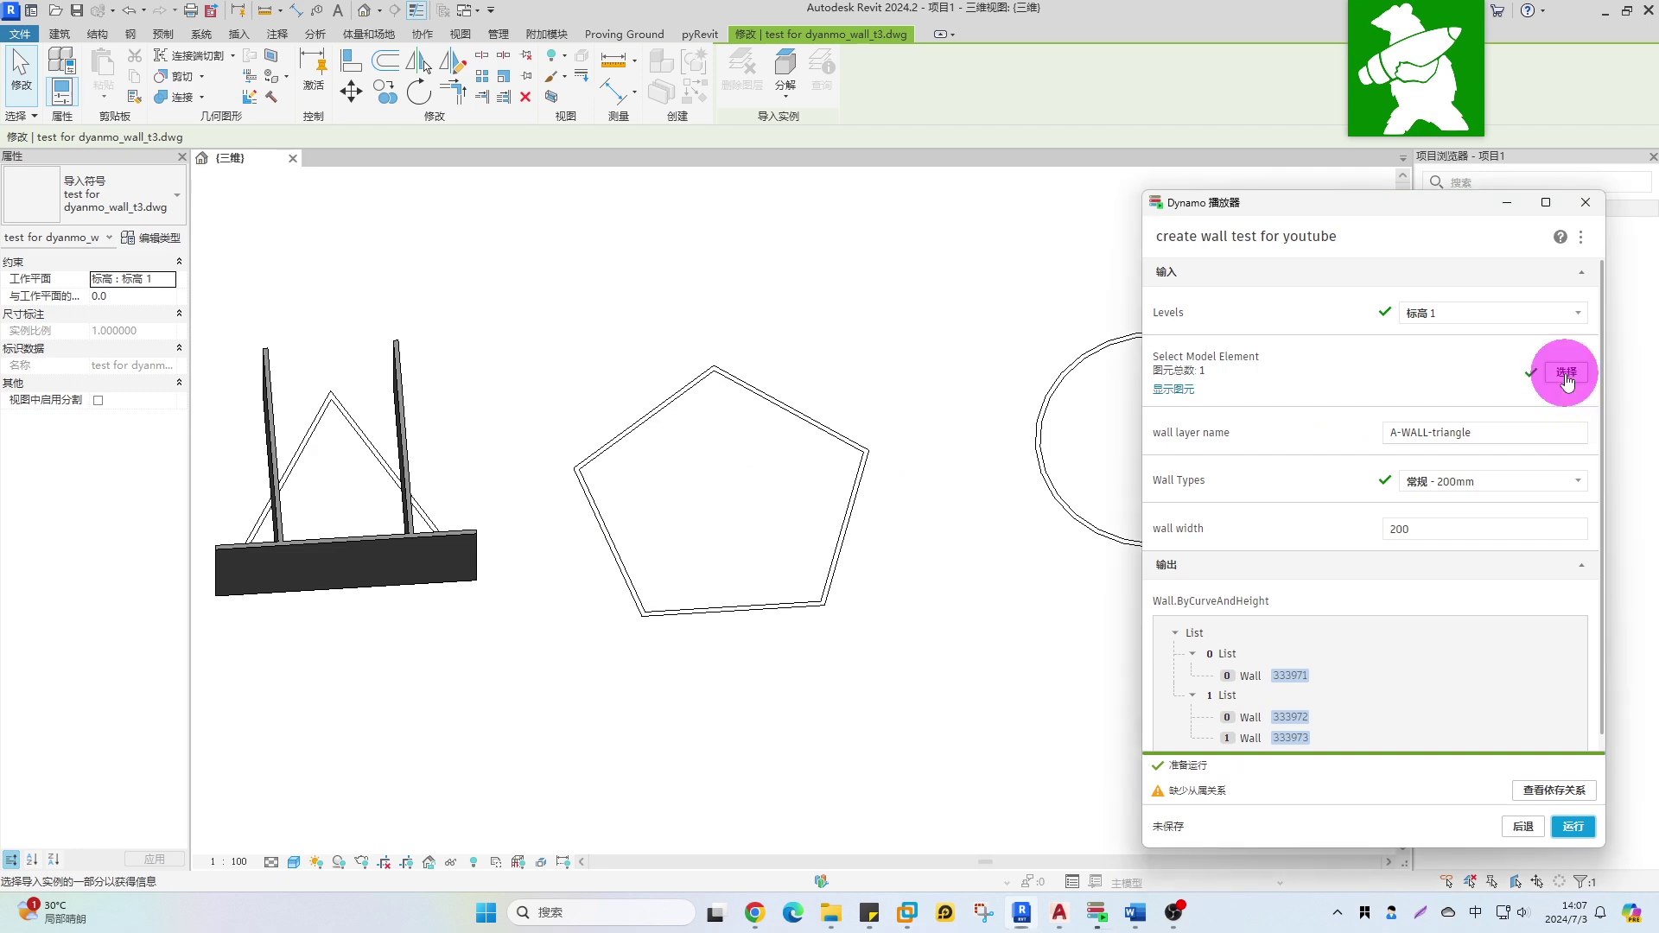
{"action": "left_click", "coordinate": [783, 410]}
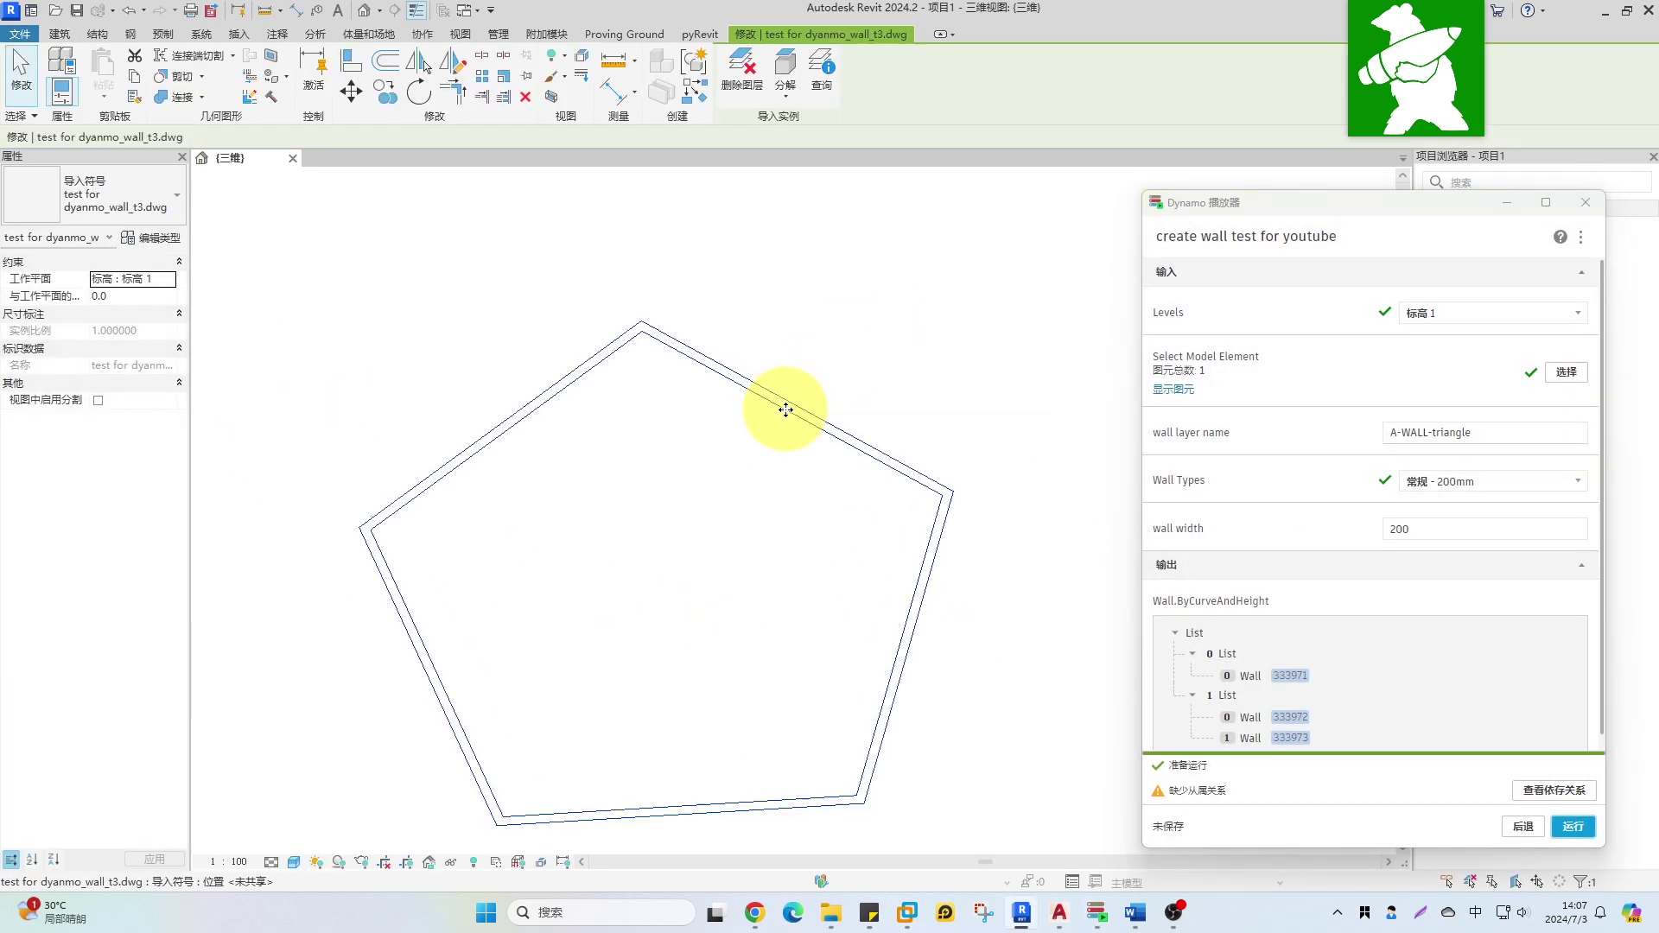
{"action": "left_click", "coordinate": [786, 400]}
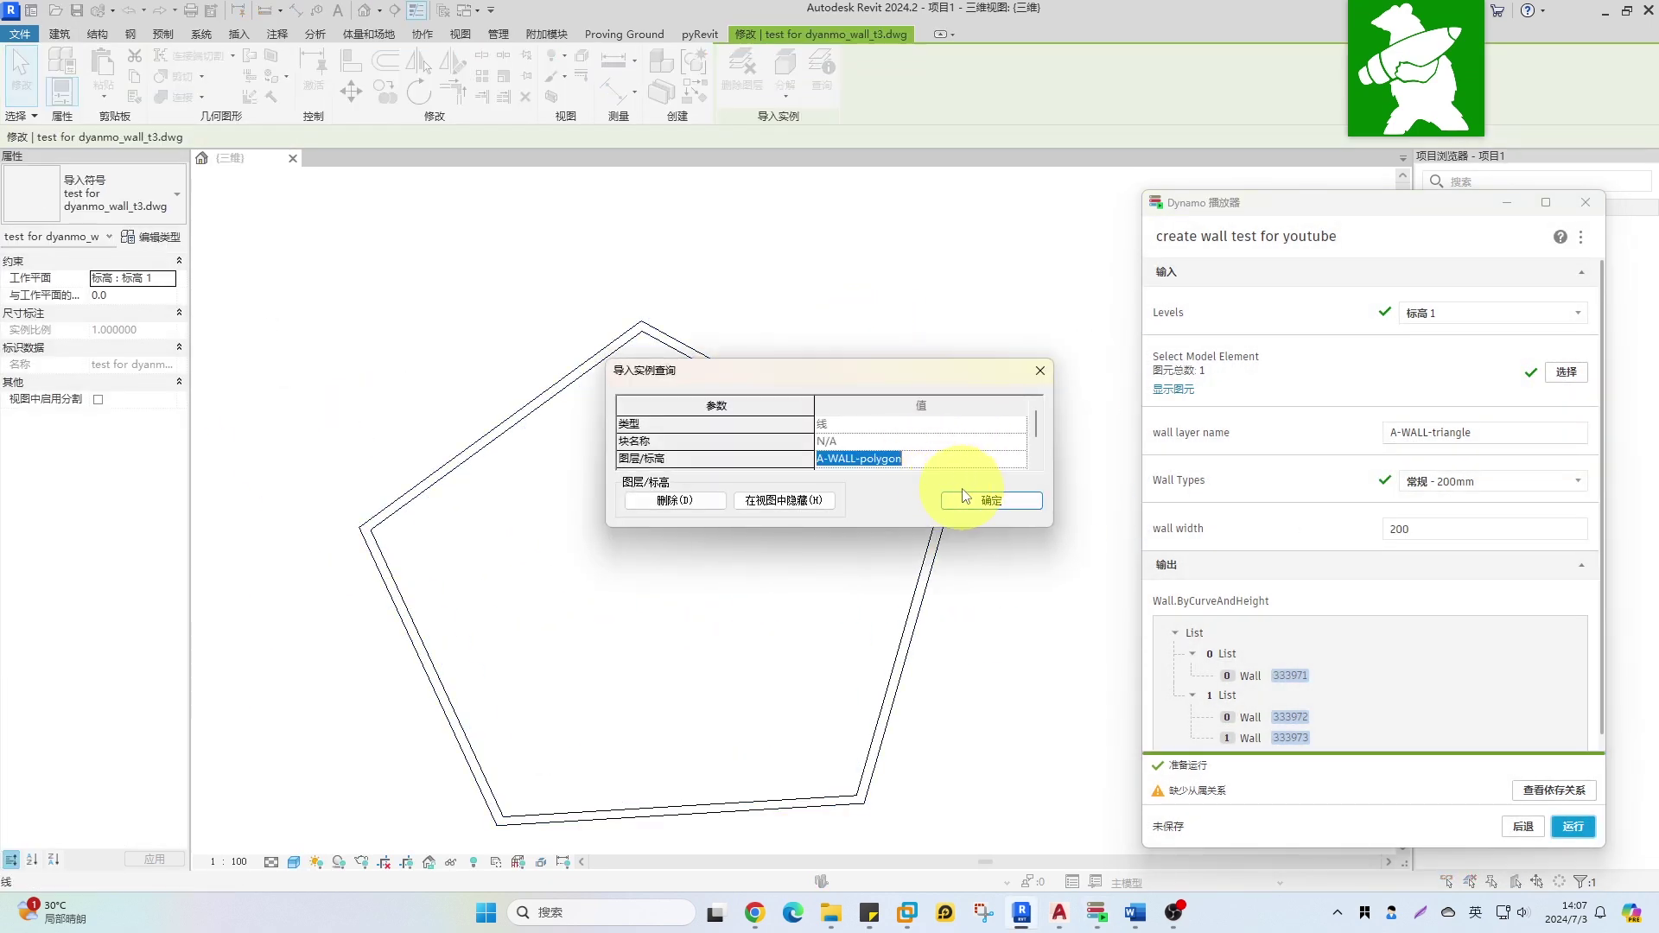
{"action": "left_click", "coordinate": [965, 498]}
{"action": "left_click", "coordinate": [1492, 429]}
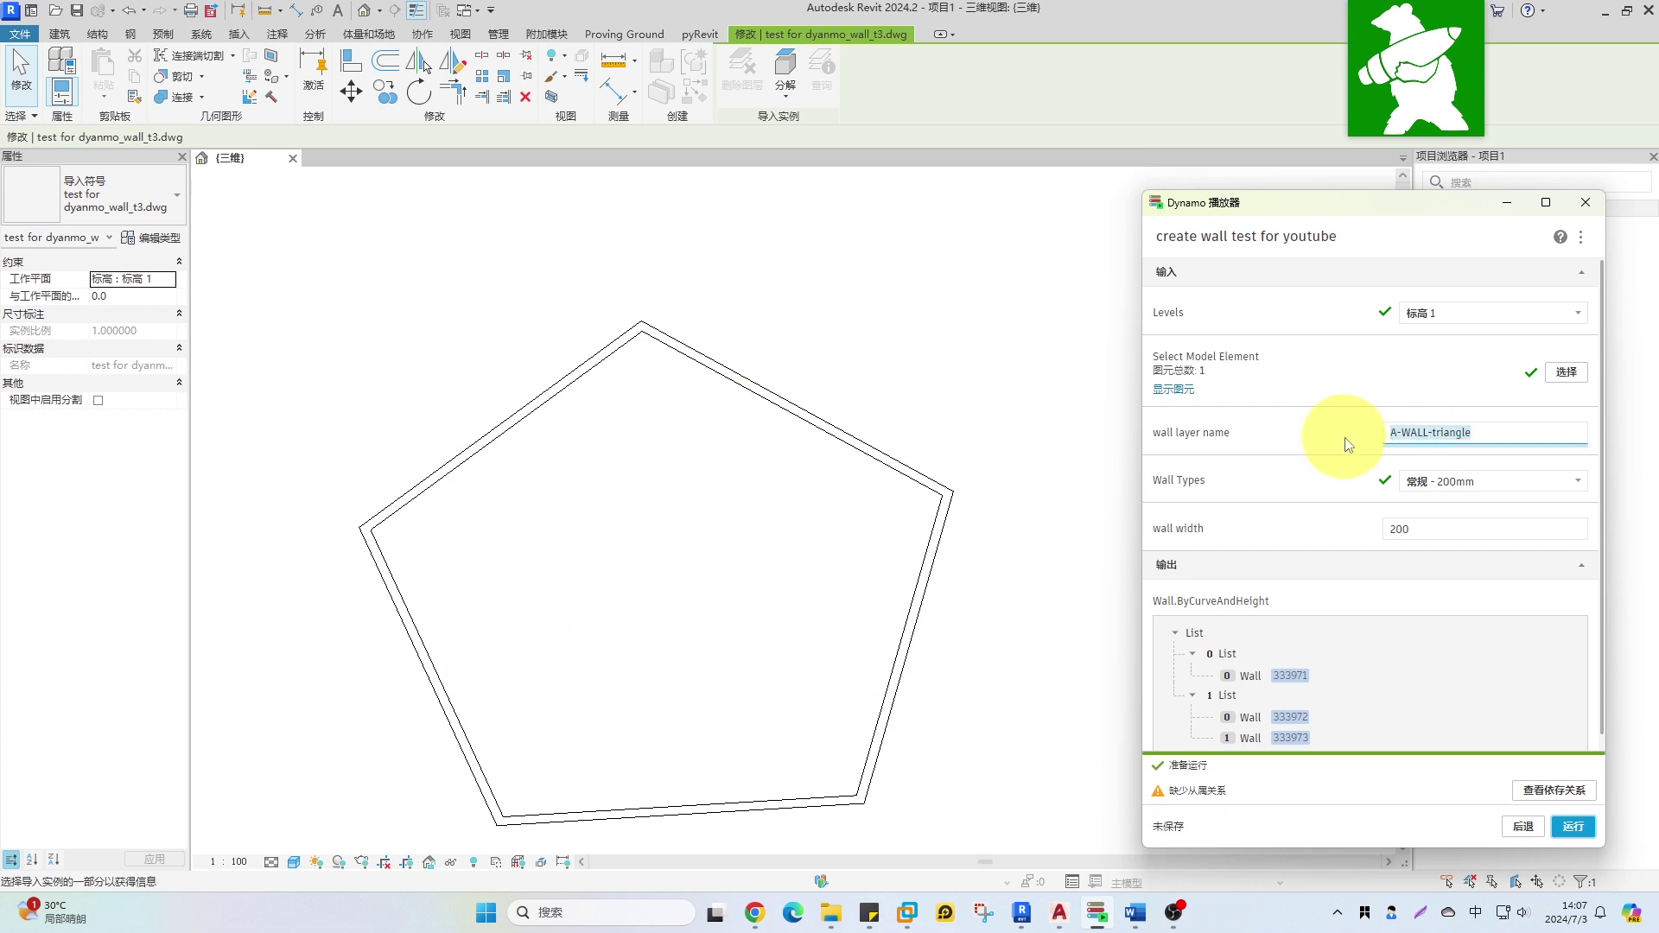
{"action": "left_click", "coordinate": [1572, 827]}
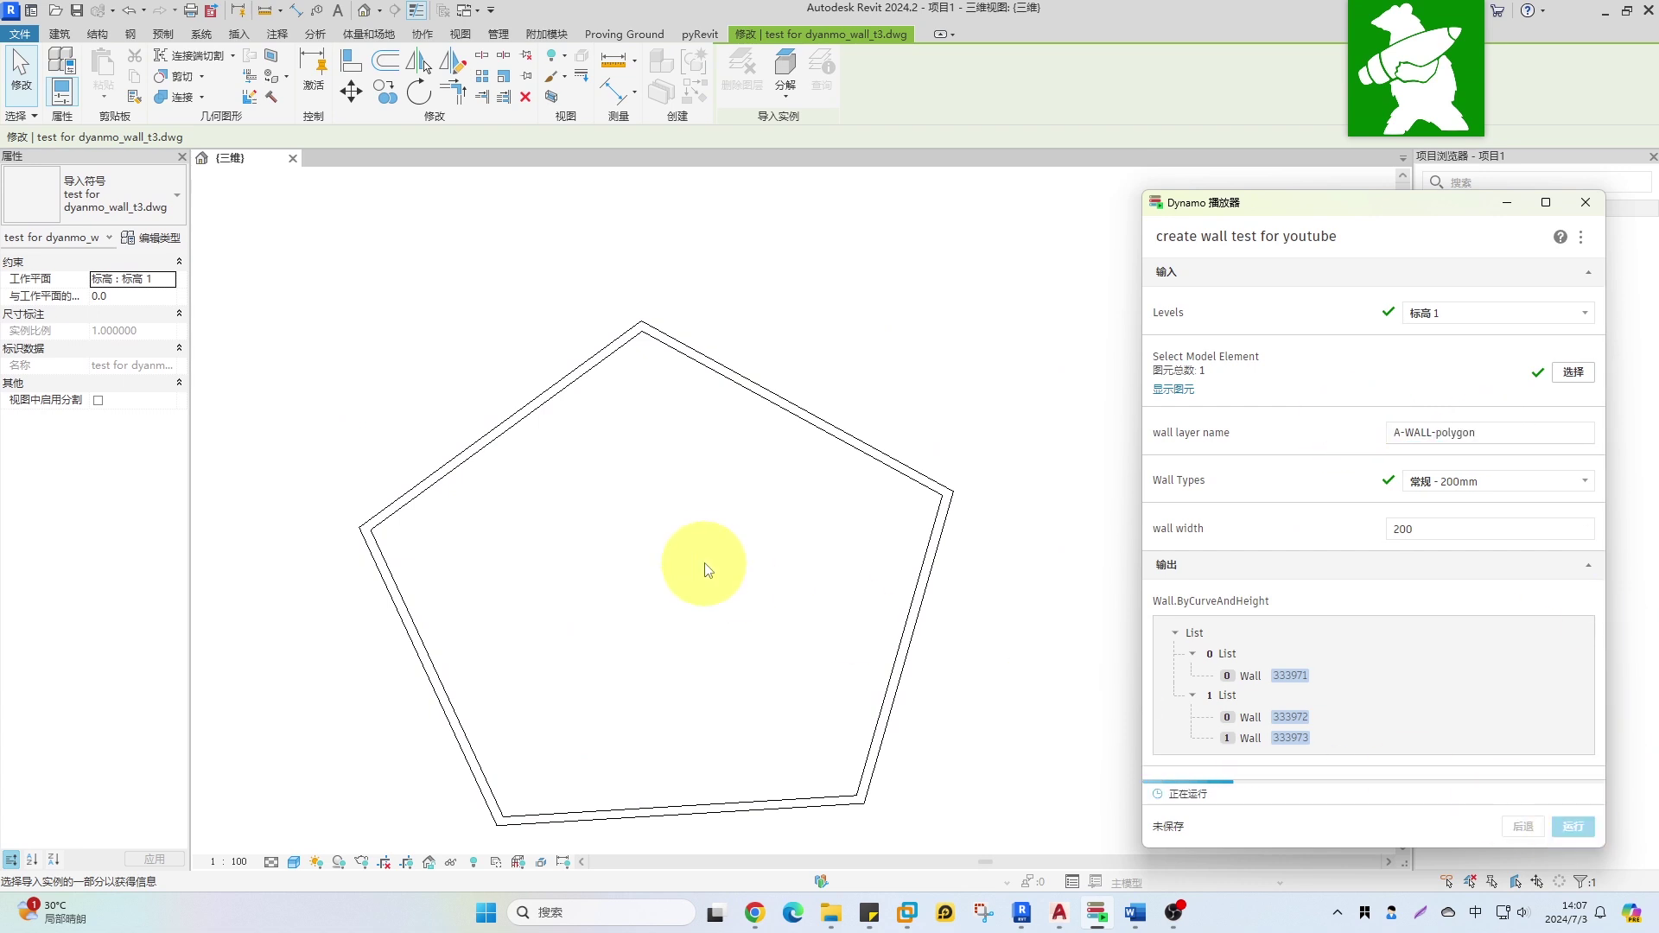
{"action": "middle_click_drag", "start_coordinate": [703, 563], "coordinate": [726, 507], "text": "shift"}
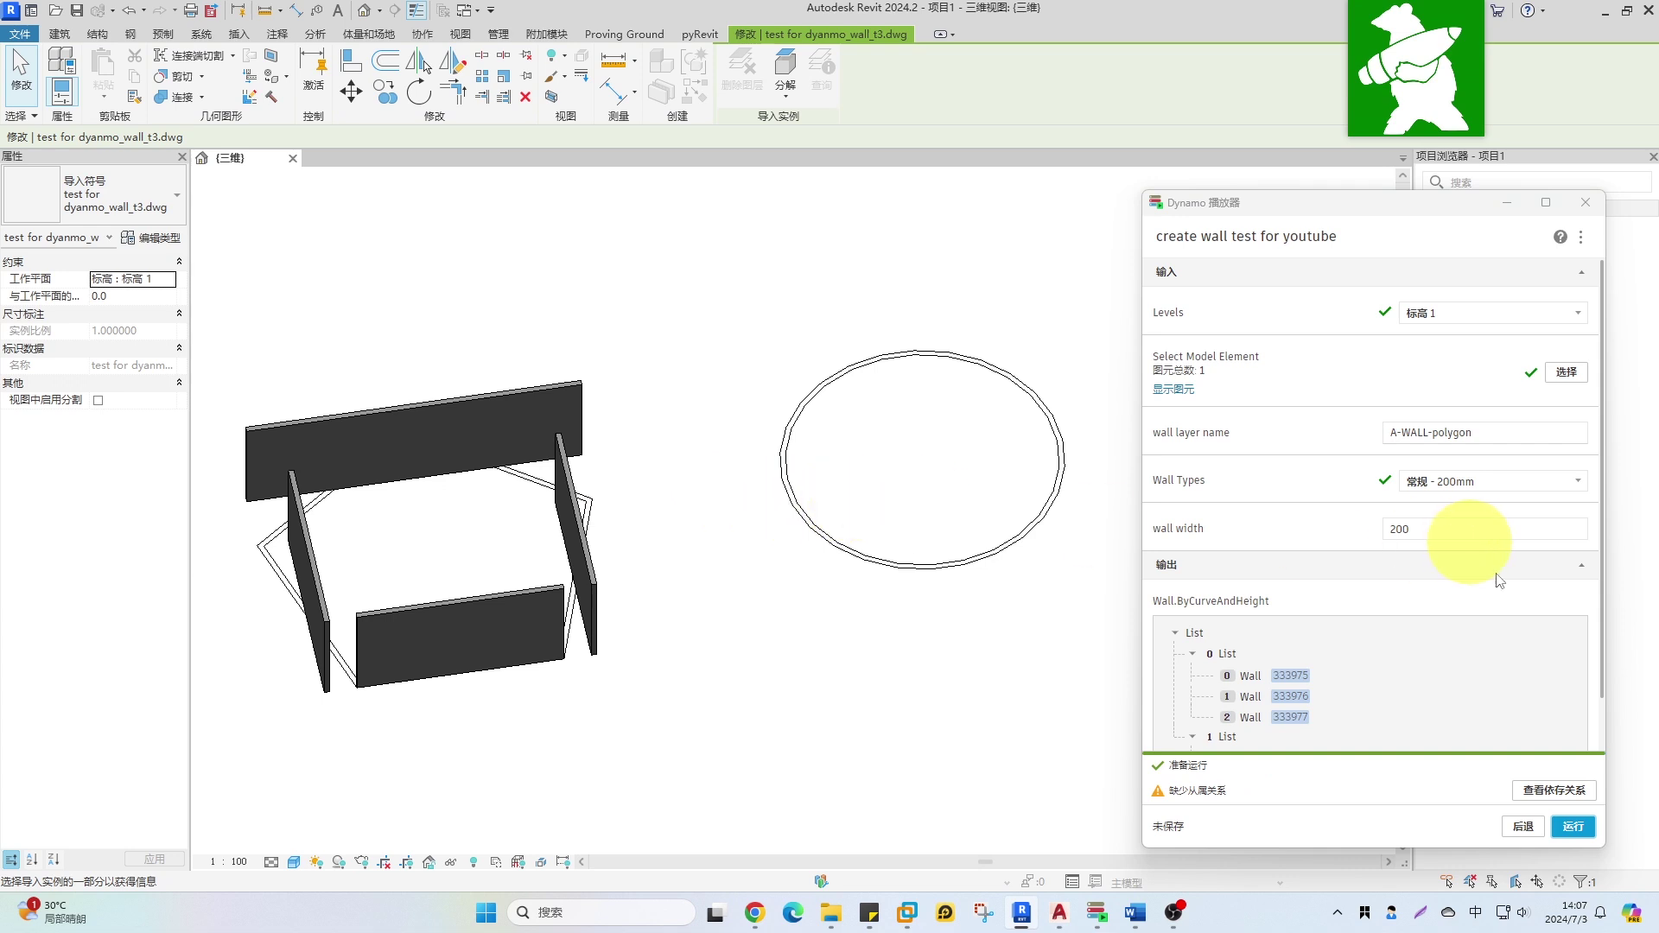
- Query the circle's layer and try to generate its walls by running the script with wall layer name A-WALL-circle
{"action": "left_click", "coordinate": [1062, 486]}
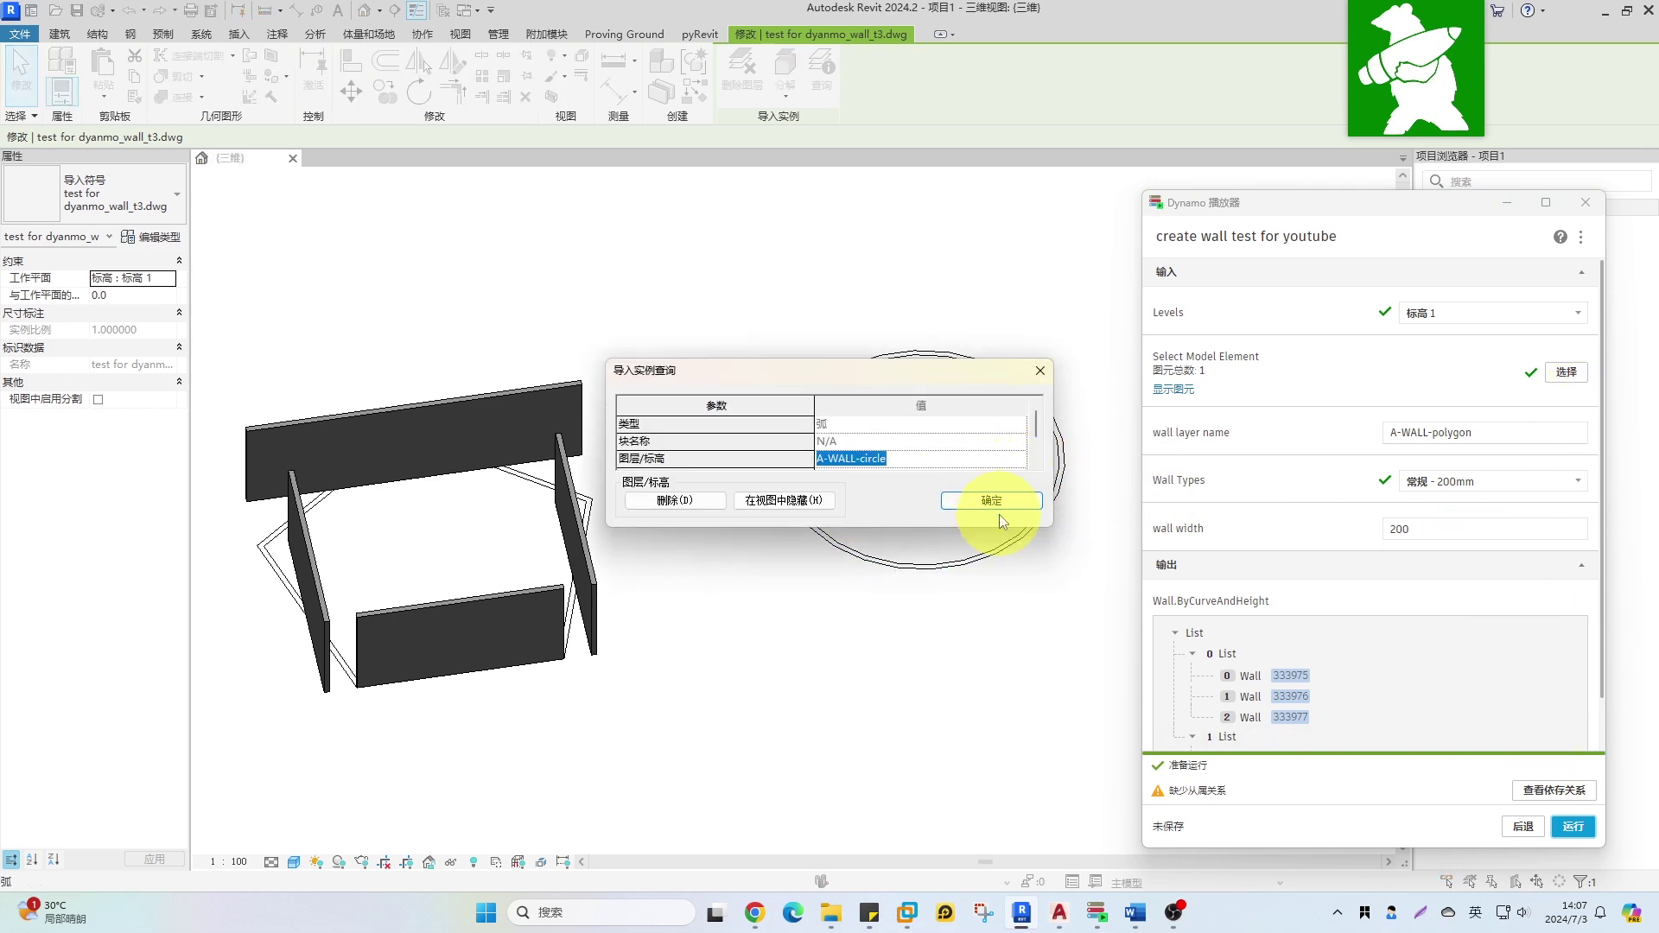
{"action": "left_click", "coordinate": [991, 500]}
{"action": "left_click_drag", "start_coordinate": [1474, 437], "coordinate": [1329, 437]}
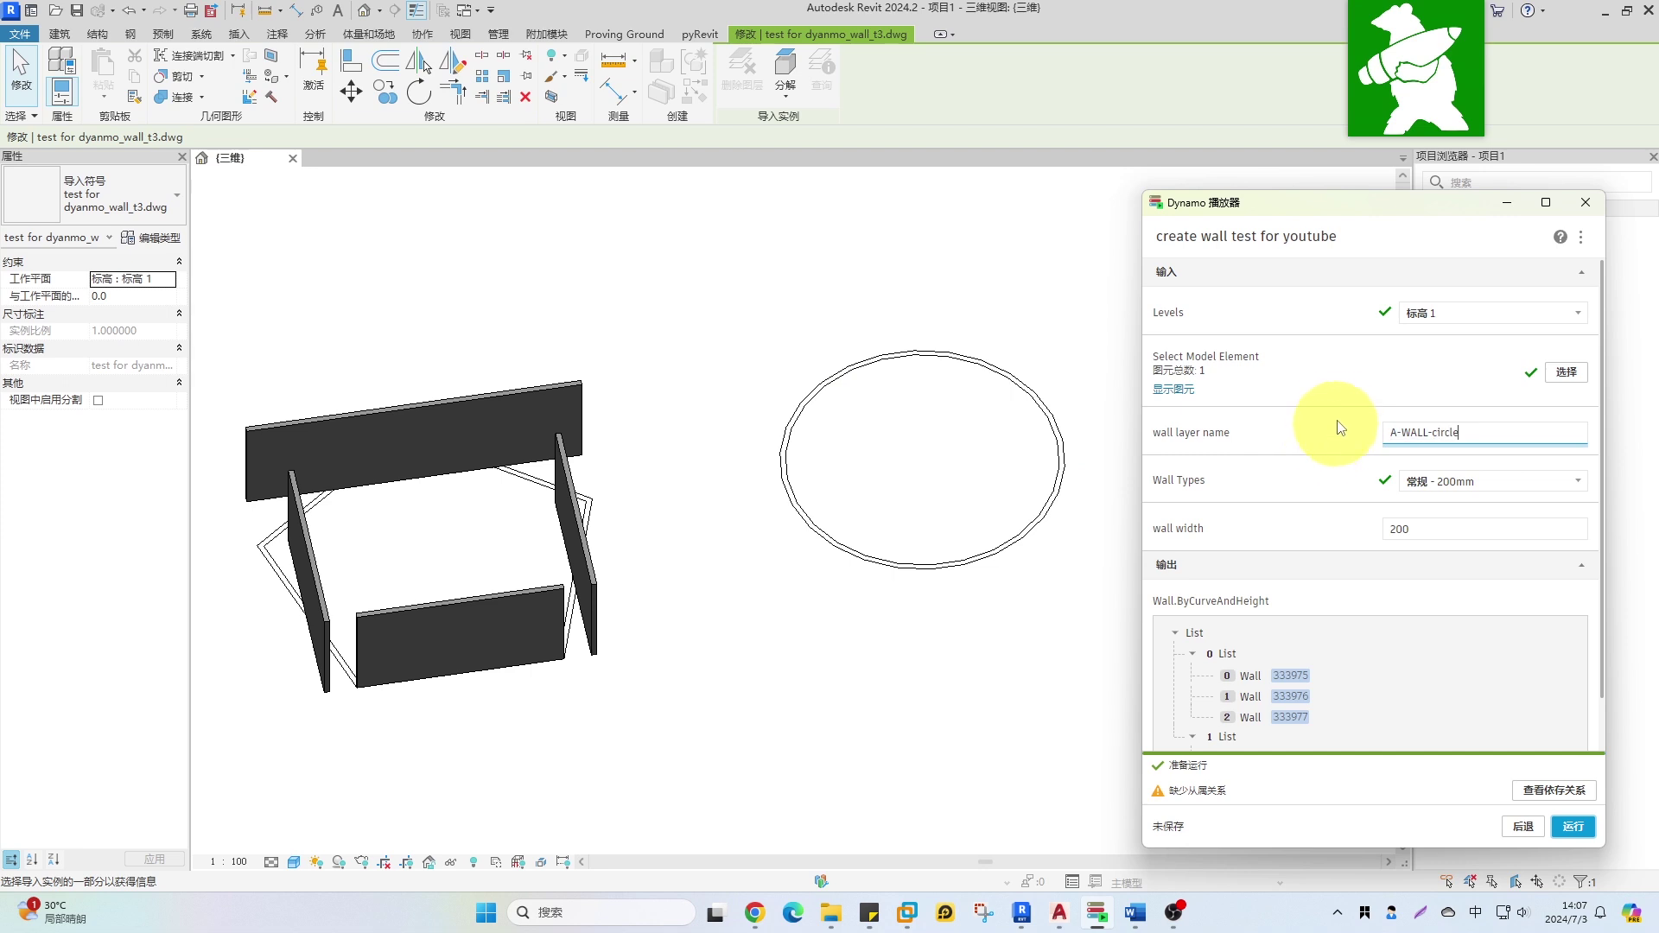
{"action": "left_click", "coordinate": [1576, 825]}
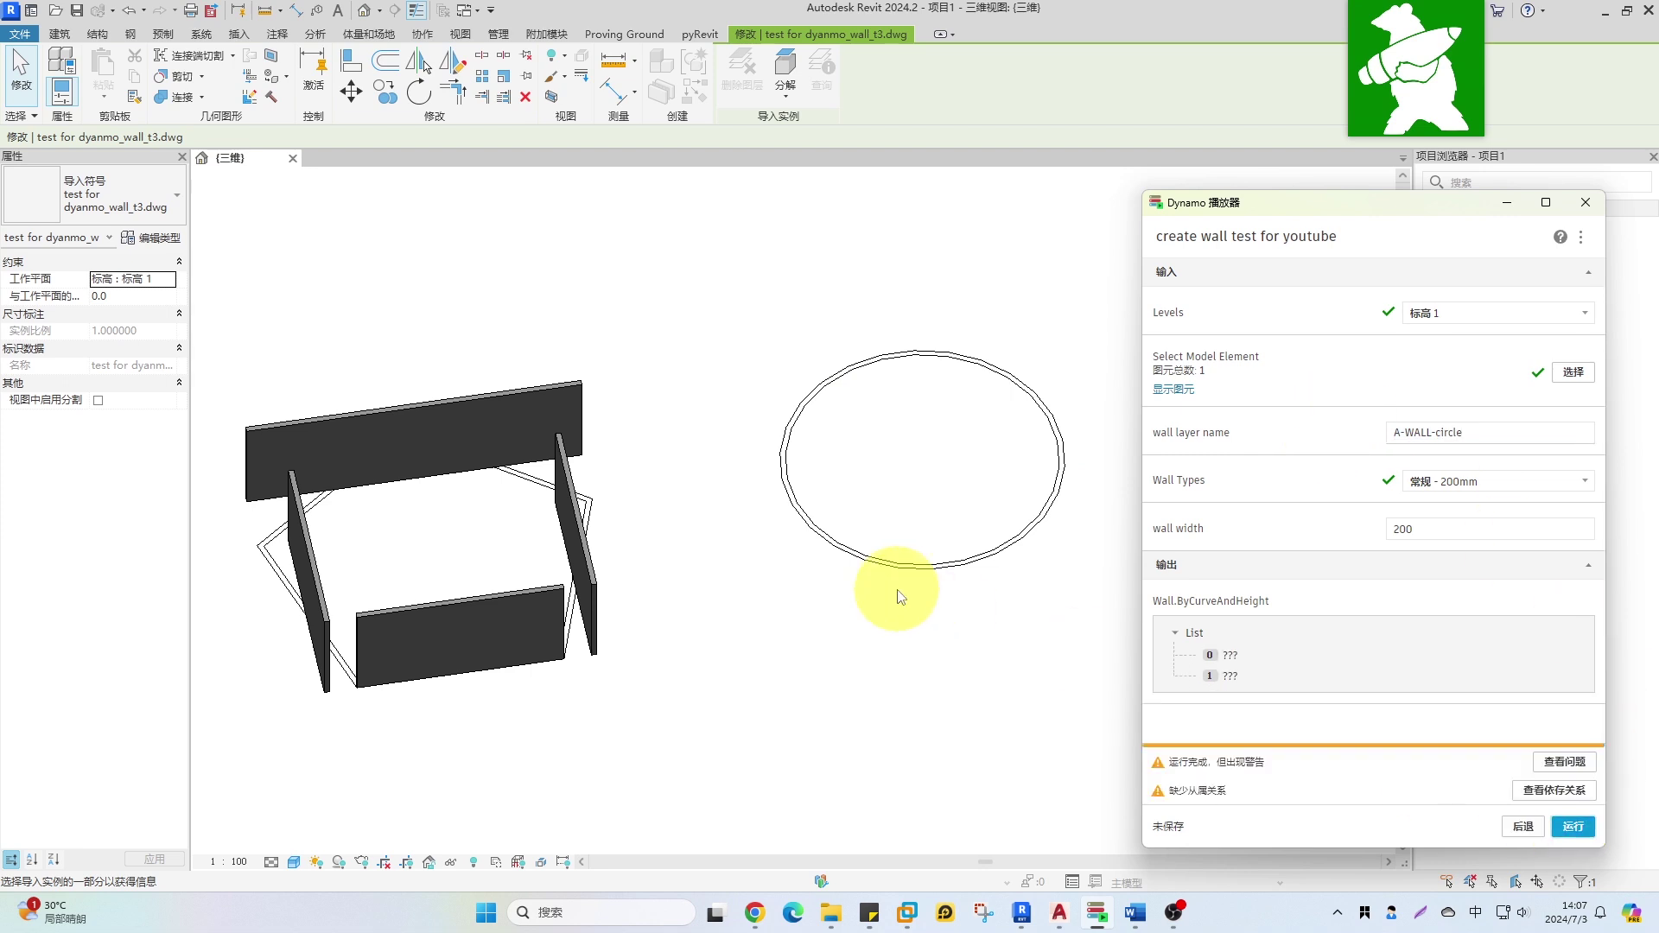
- Delete all the generated walls, keeping only the imported CAD drawing
{"action": "scroll", "coordinate": [894, 608], "scroll_direction": "down", "scroll_amount": 5}
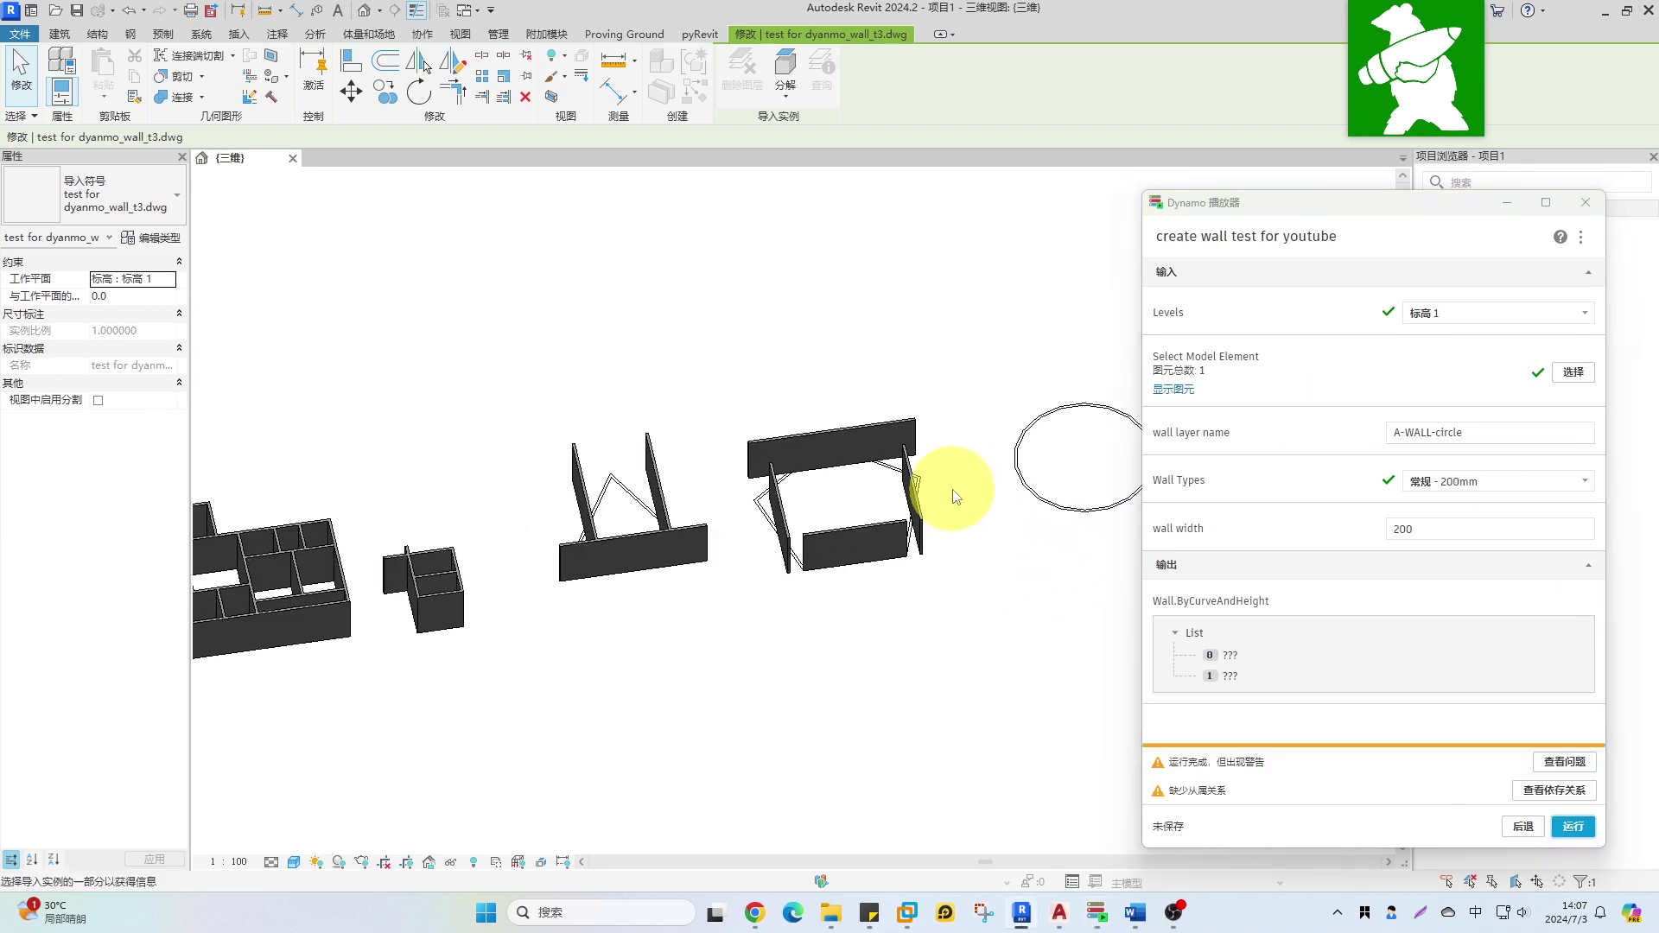
{"action": "middle_click_drag", "start_coordinate": [838, 450], "coordinate": [907, 439]}
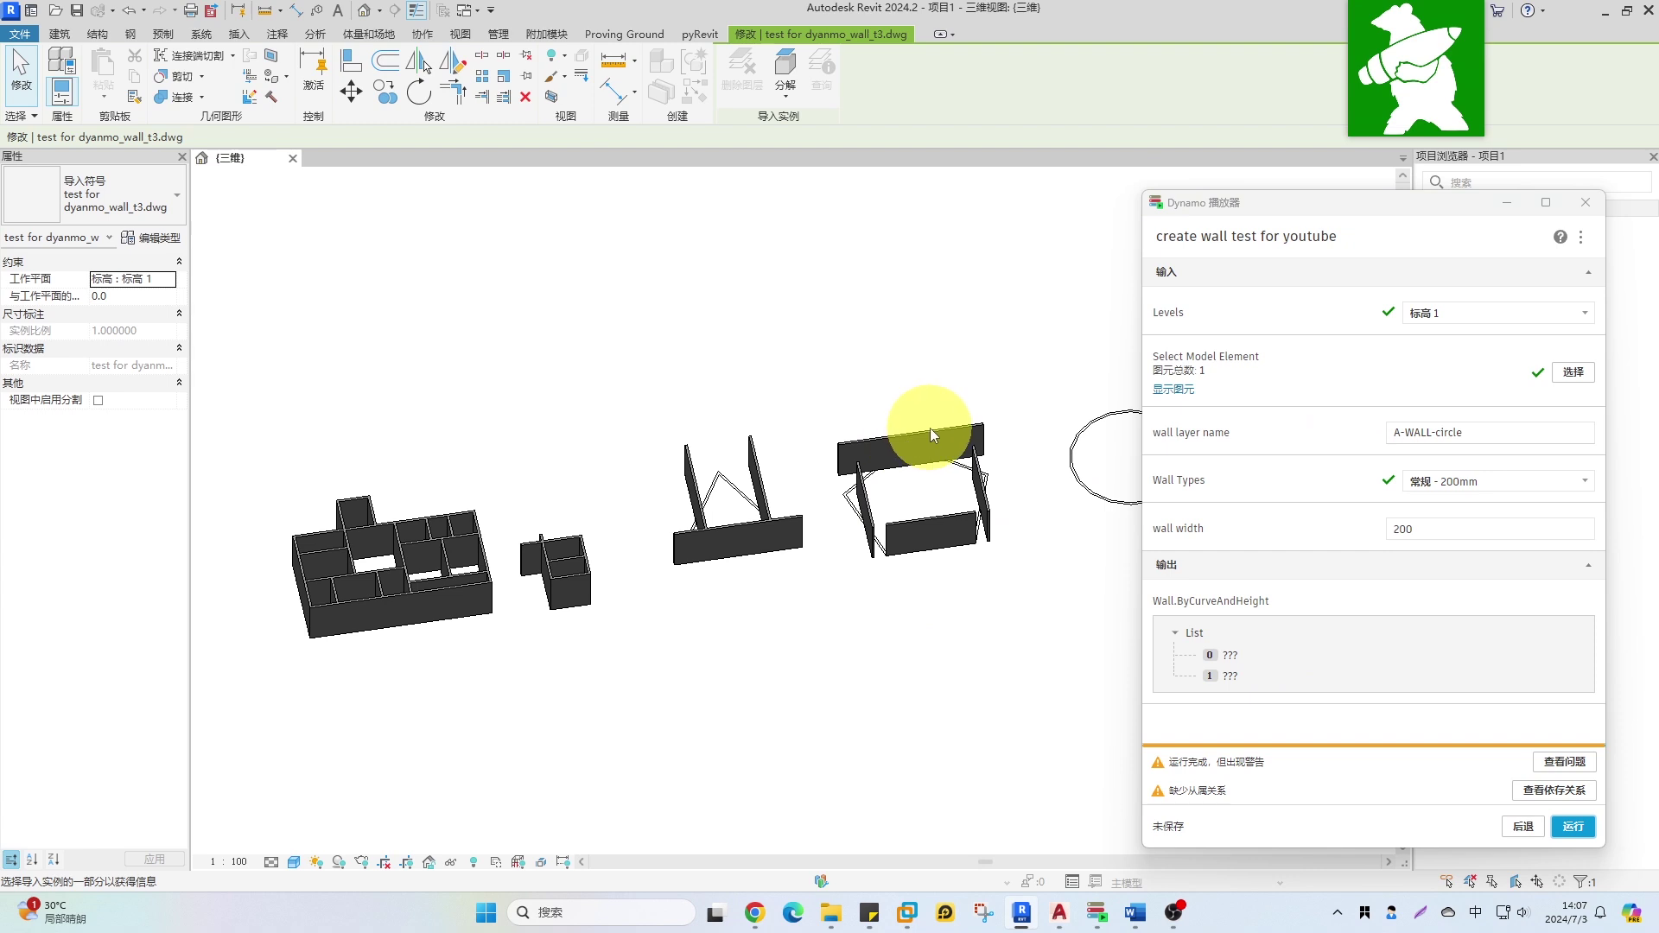
{"action": "left_click", "coordinate": [929, 429]}
{"action": "key", "text": "Delete"}
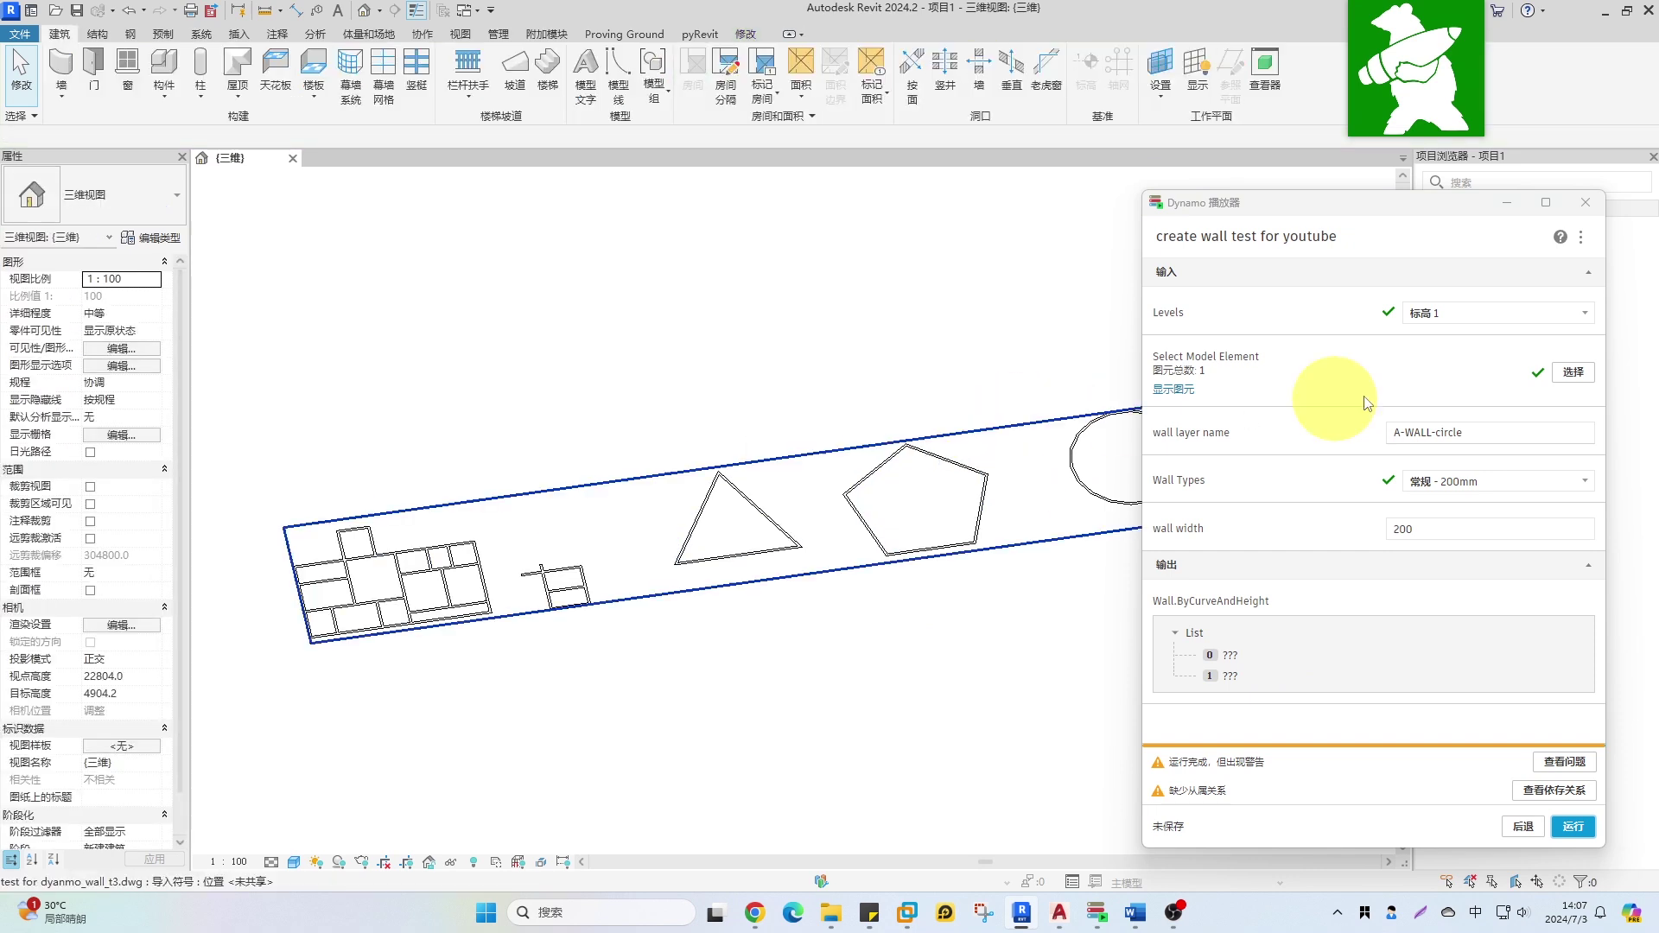
- Switch to the "Create walls from CAD(new method)" script and pick the imported drawing as its model element
{"action": "left_click", "coordinate": [1290, 251]}
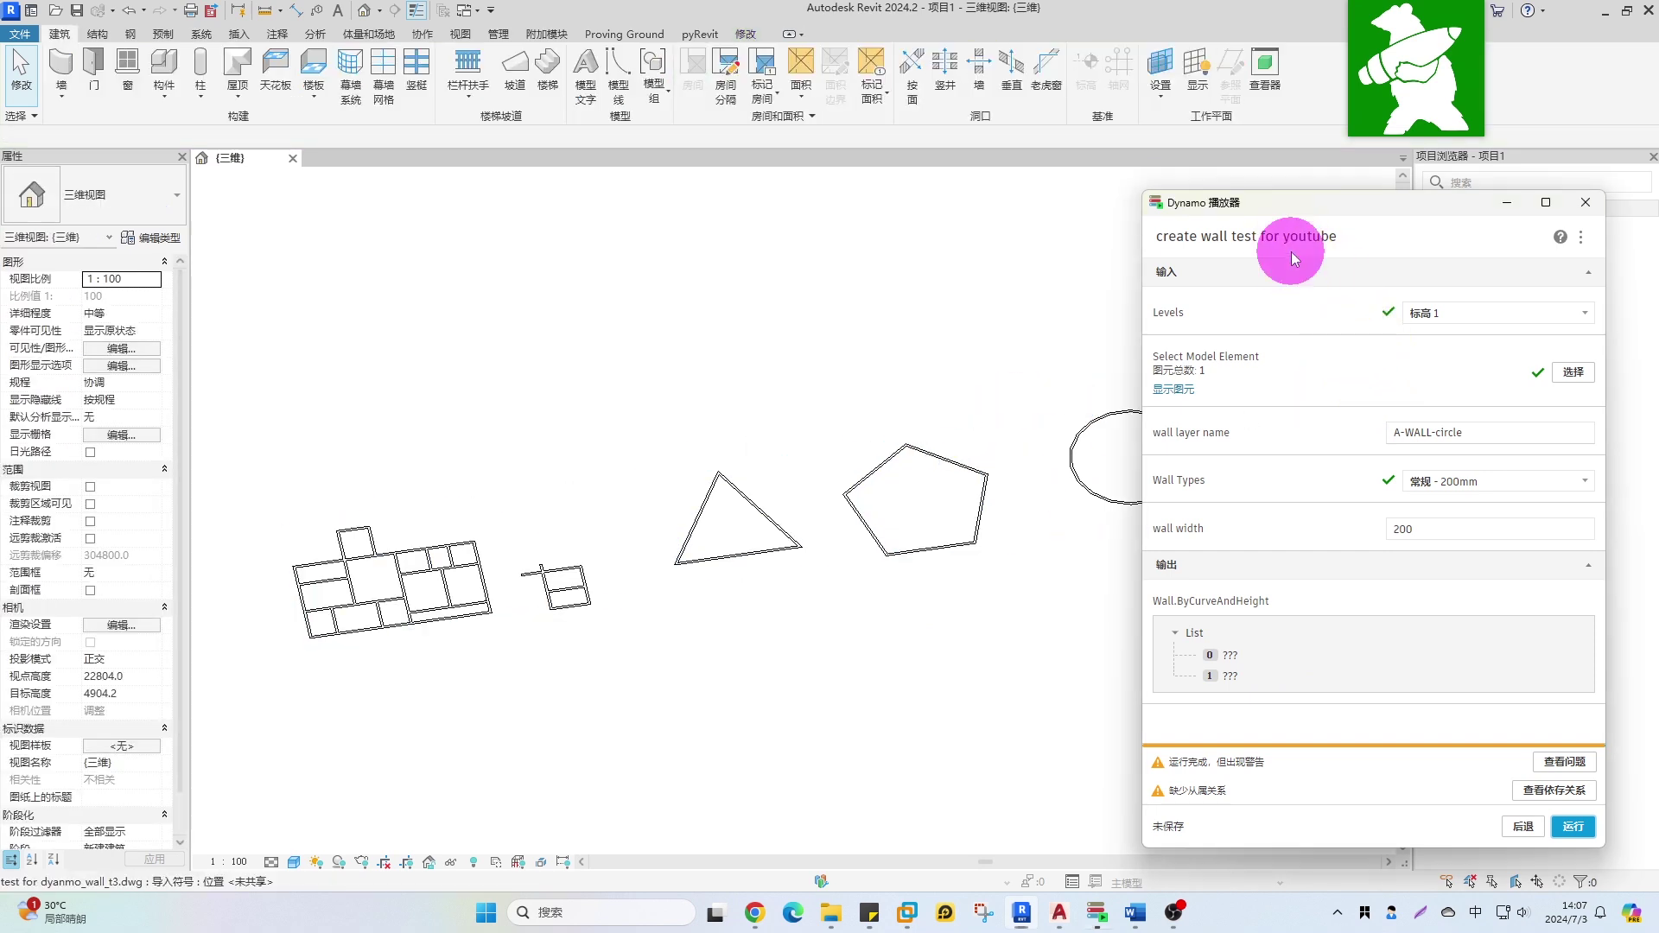
{"action": "left_click", "coordinate": [1536, 835]}
{"action": "left_click", "coordinate": [1342, 558]}
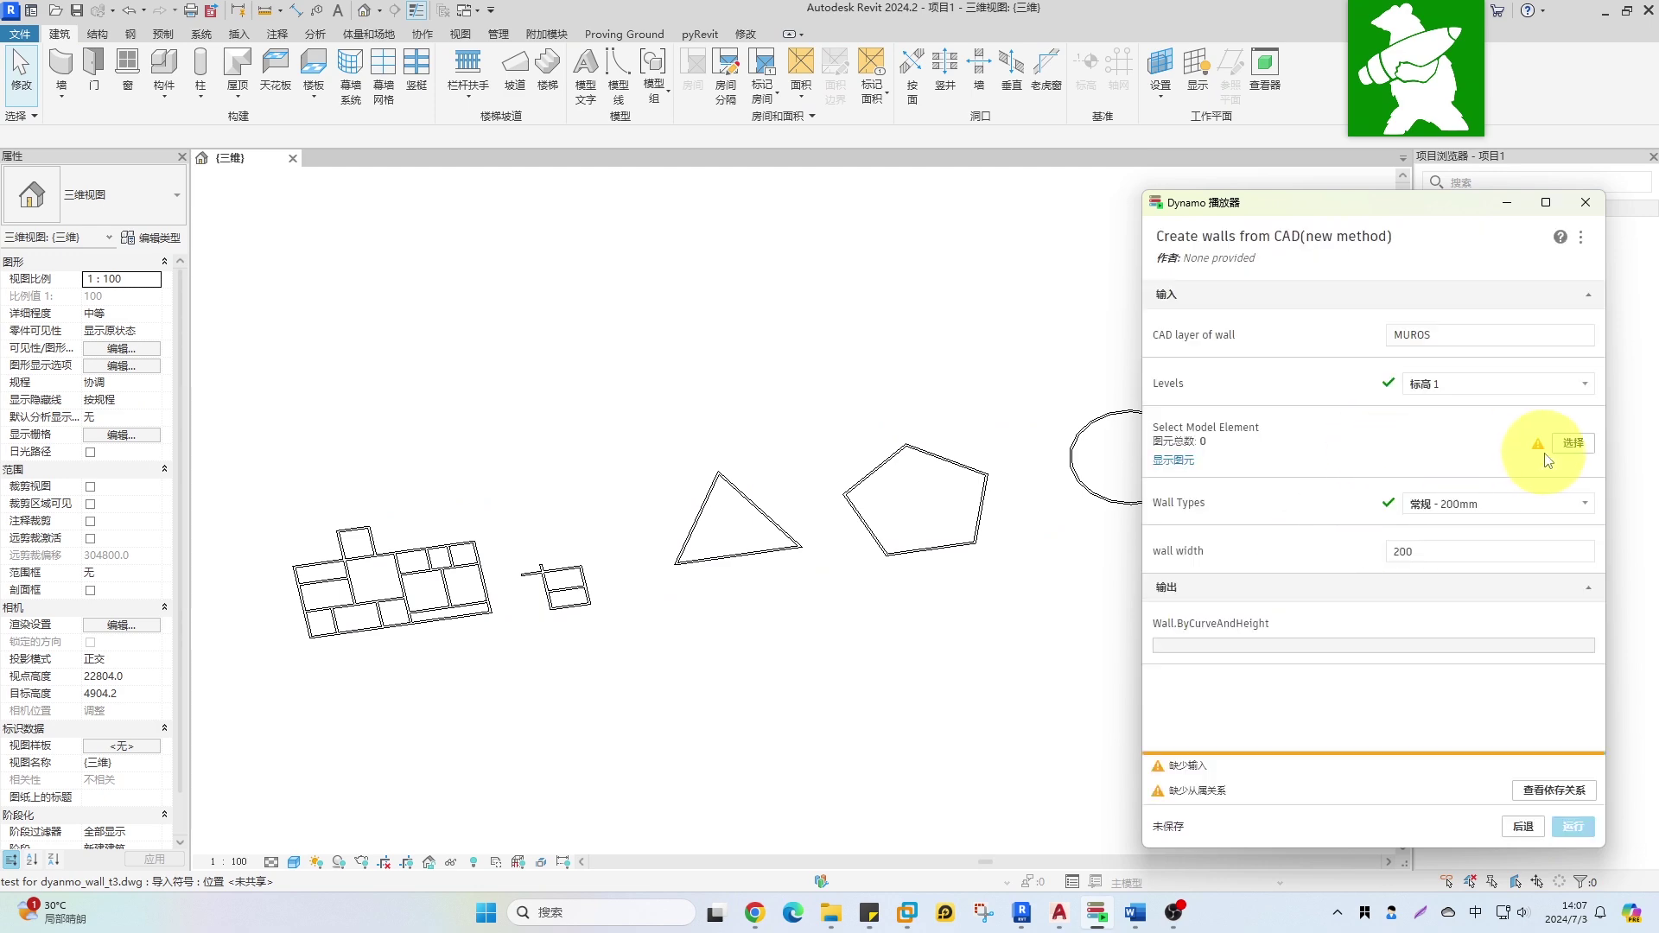
{"action": "left_click", "coordinate": [458, 562]}
- Query the floor plan's layer and generate its walls by running the script with CAD layer of wall A-WALL-MSNW
{"action": "scroll", "coordinate": [470, 553], "scroll_direction": "up", "scroll_amount": 5}
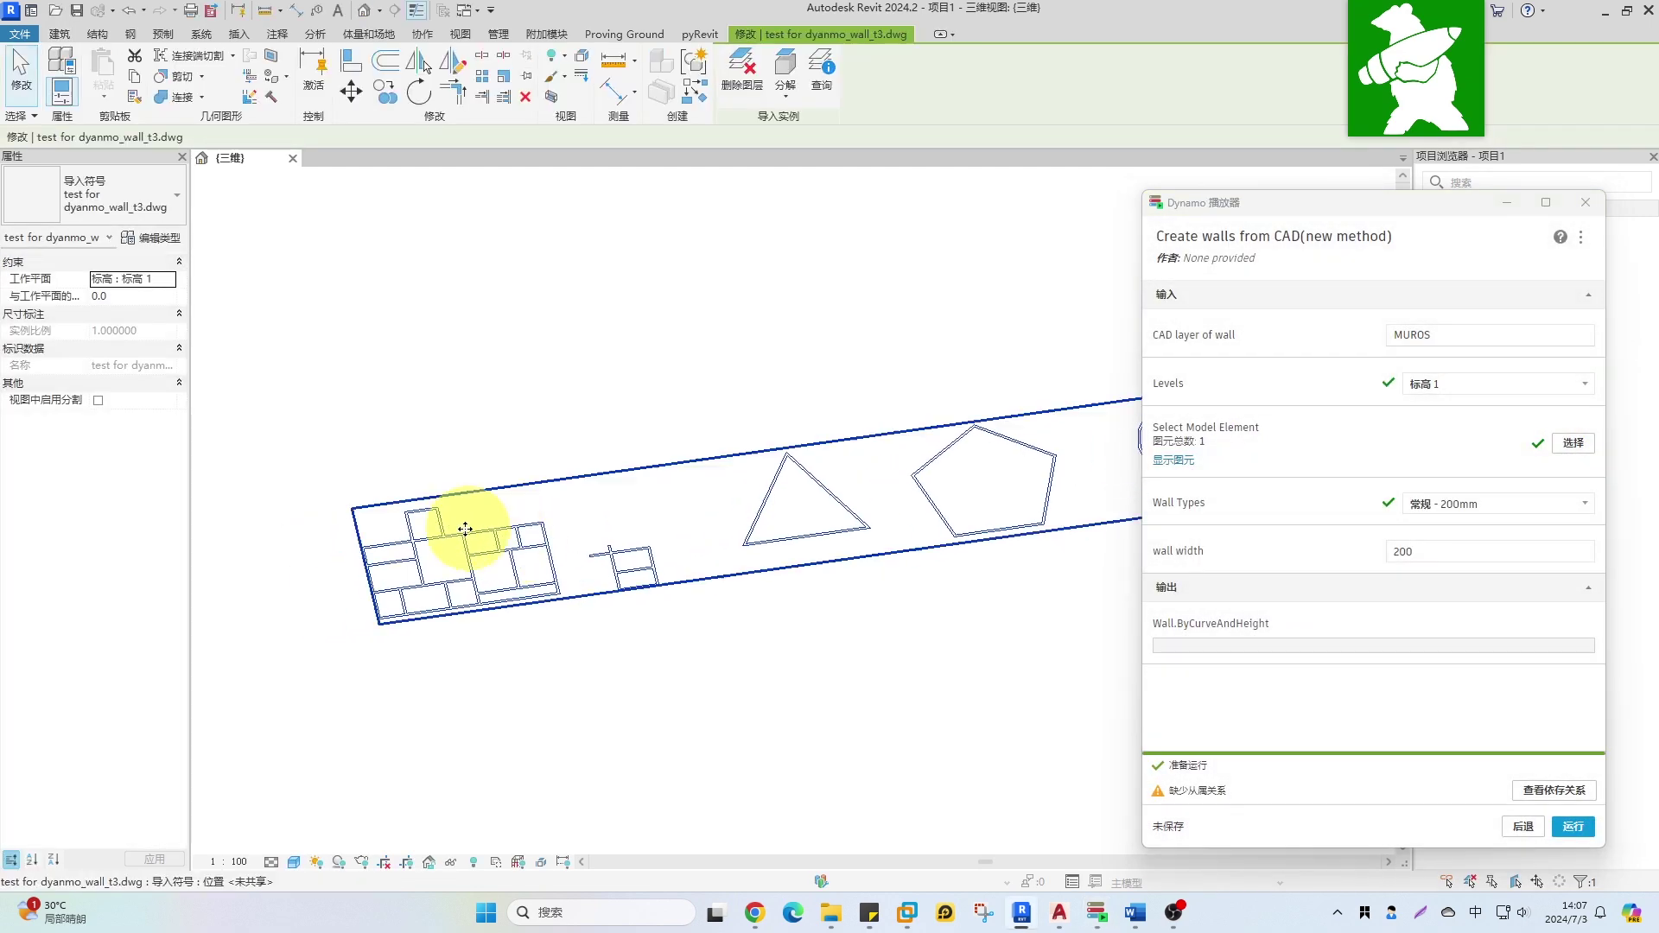
{"action": "left_click", "coordinate": [488, 541]}
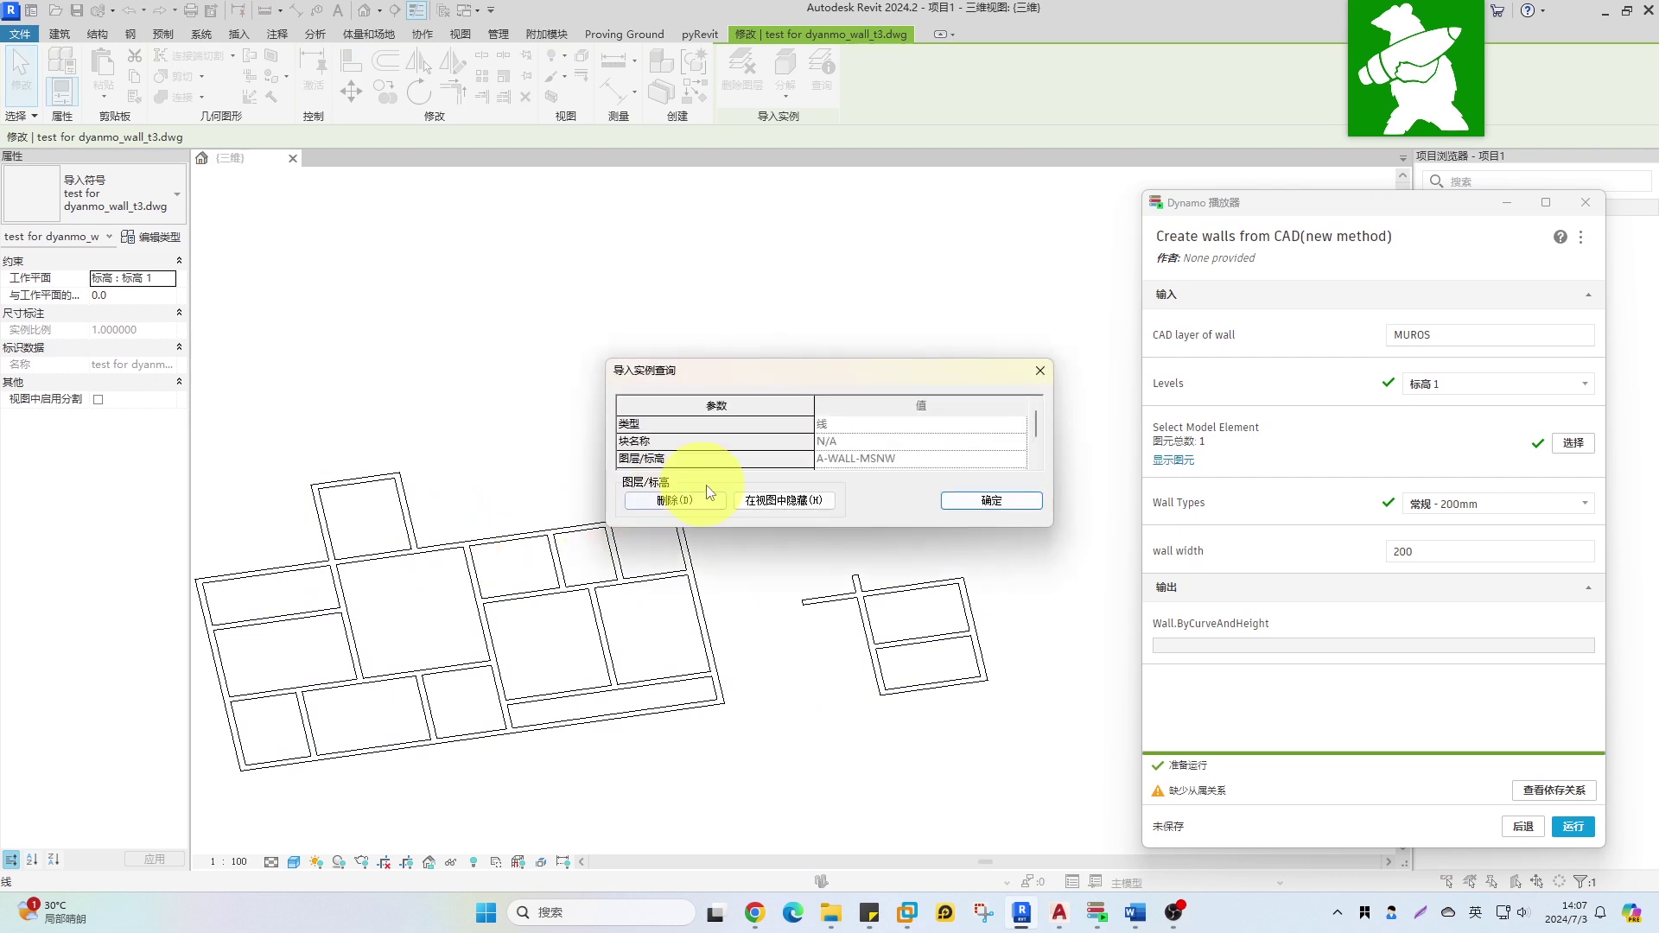
{"action": "left_click", "coordinate": [992, 501]}
{"action": "double_click", "coordinate": [1462, 334]}
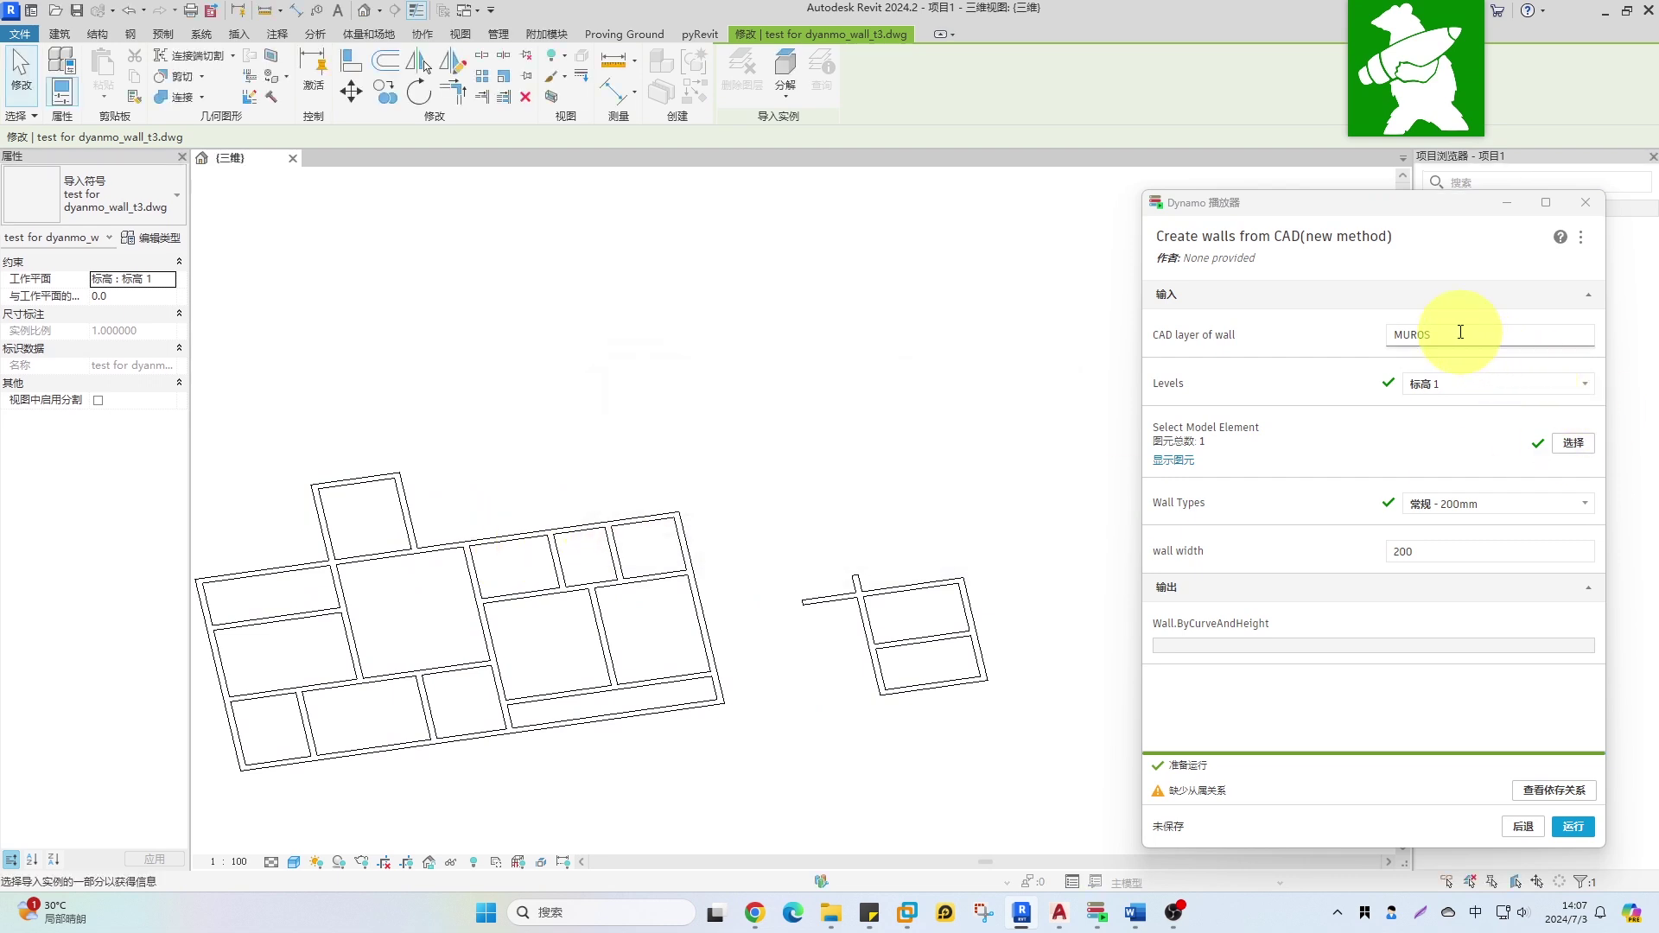
{"action": "left_click", "coordinate": [1338, 333]}
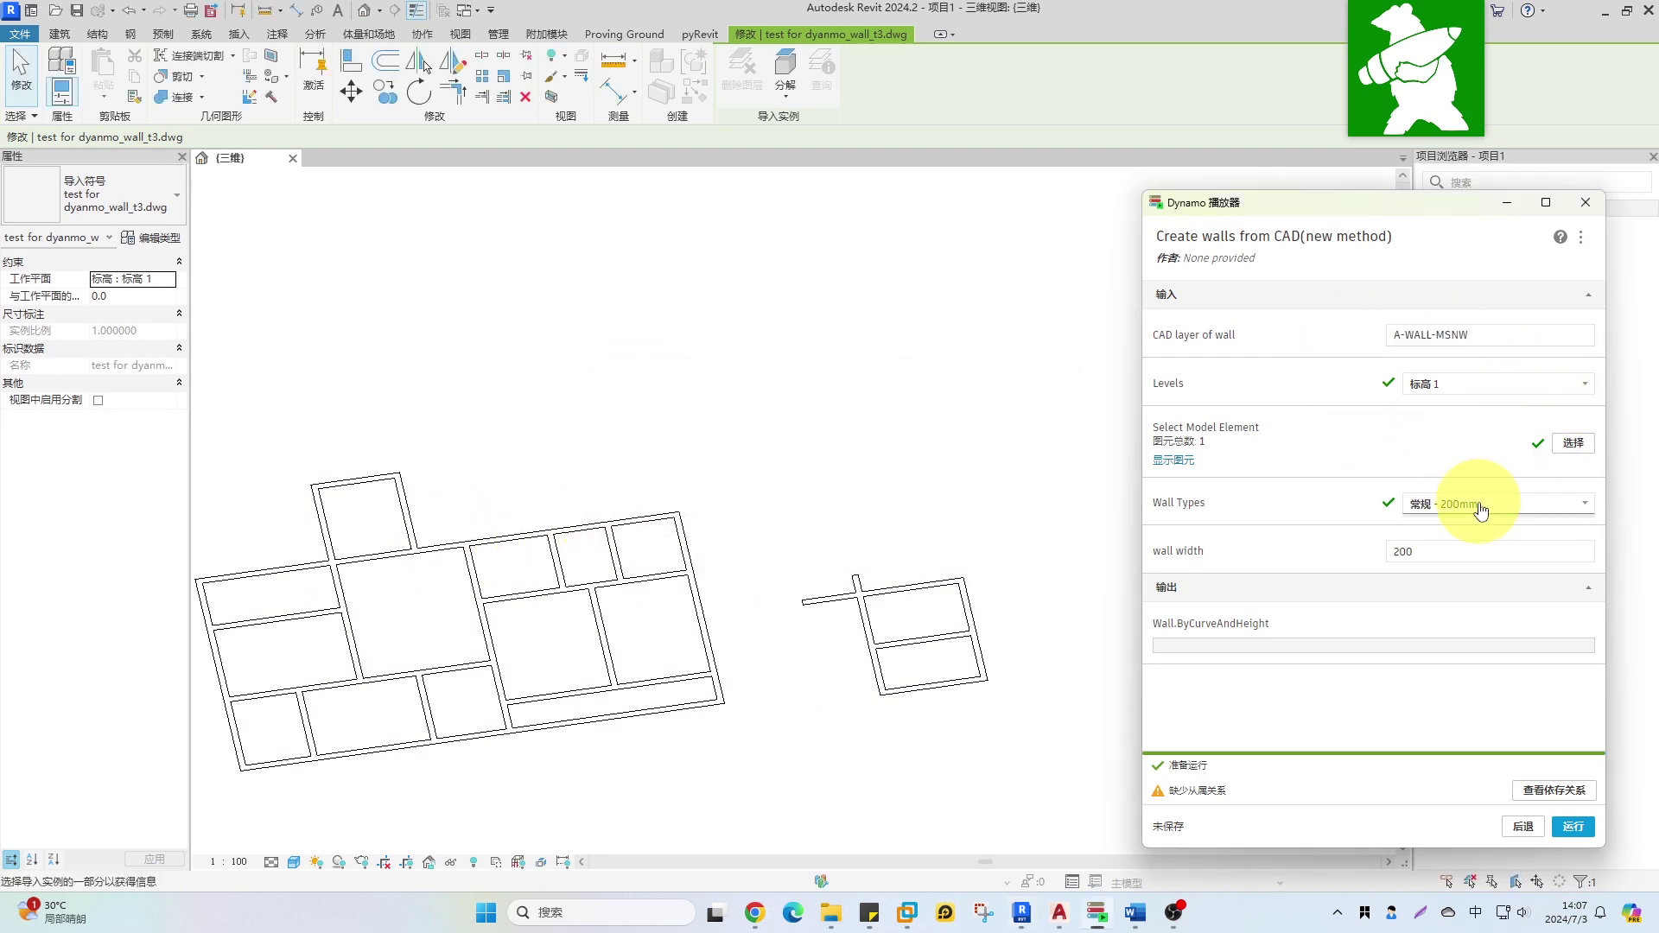
{"action": "left_click", "coordinate": [1568, 829]}
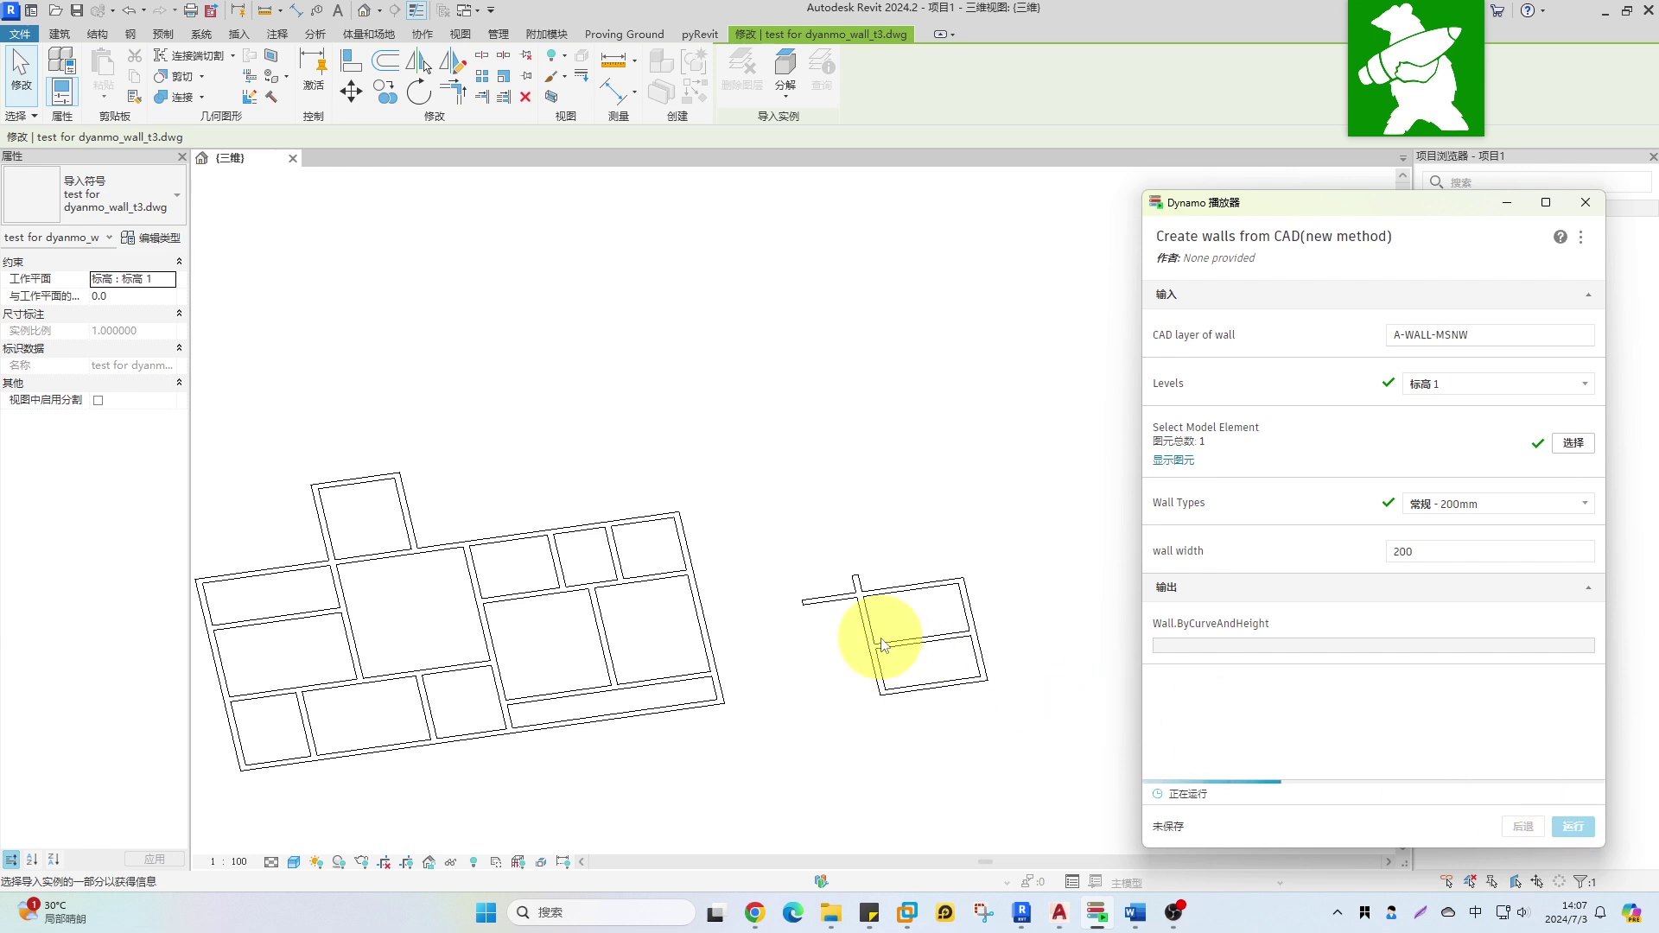
- Query the triangle's layer and generate its walls by running the new-method script with CAD layer of wall A-WALL-triangle
{"action": "middle_click_drag", "start_coordinate": [752, 592], "coordinate": [495, 616], "text": "shift"}
{"action": "scroll", "coordinate": [770, 560], "scroll_direction": "up", "scroll_amount": 2}
{"action": "left_click", "coordinate": [835, 546]}
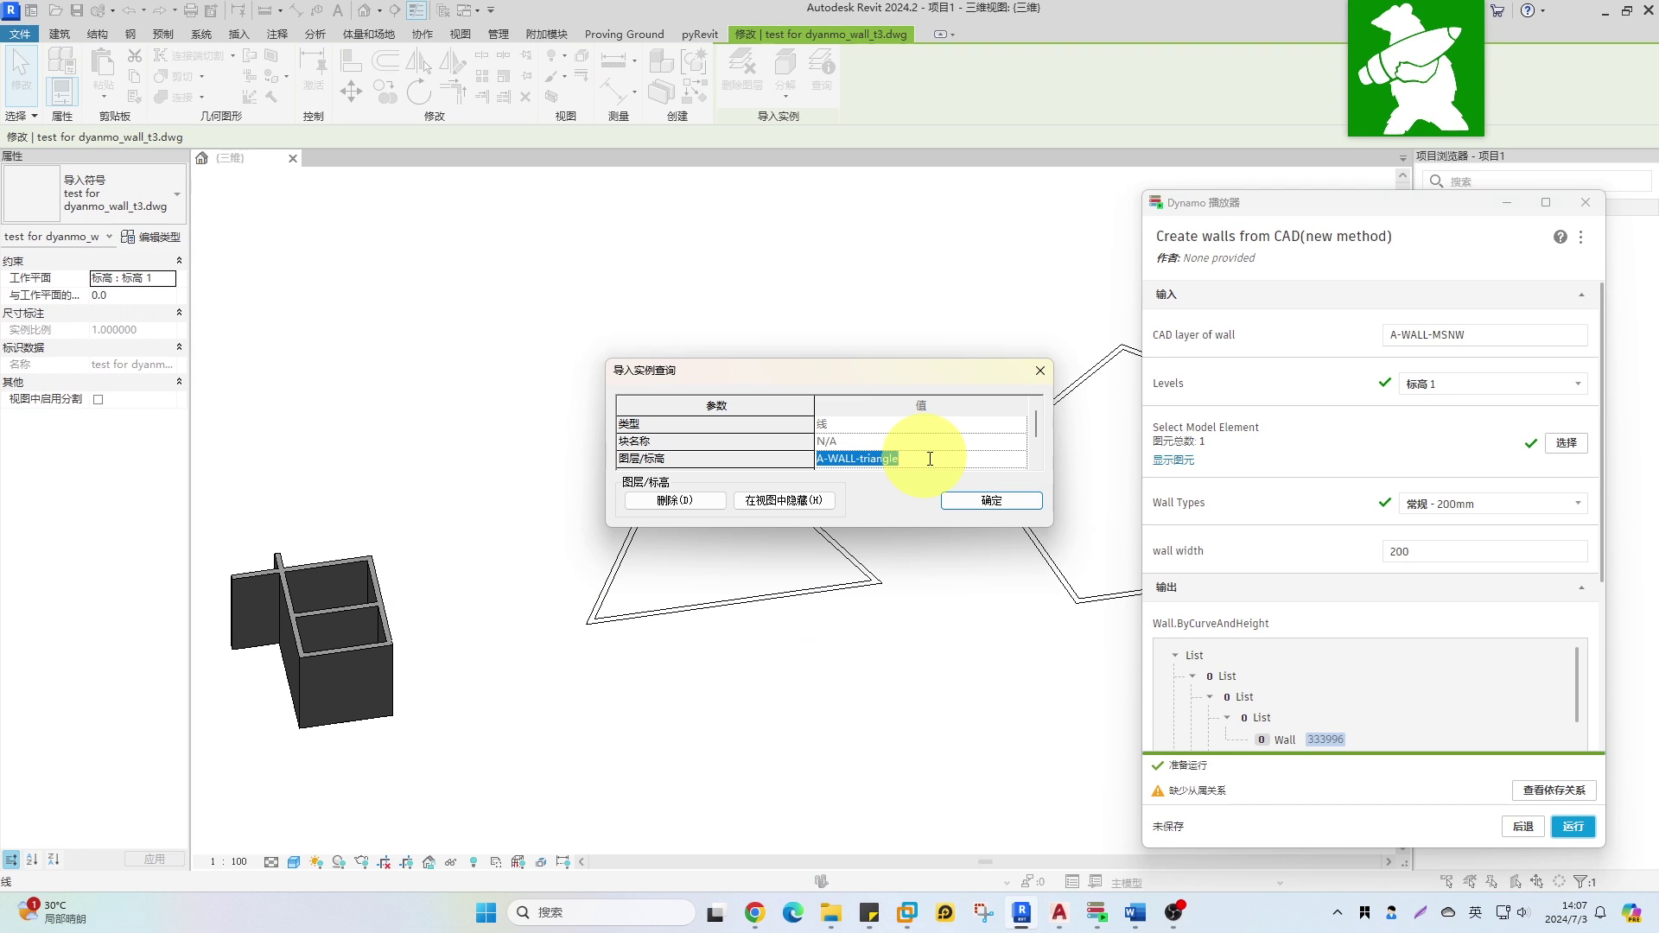
{"action": "left_click", "coordinate": [970, 501]}
{"action": "left_click_drag", "start_coordinate": [1477, 335], "coordinate": [1314, 334]}
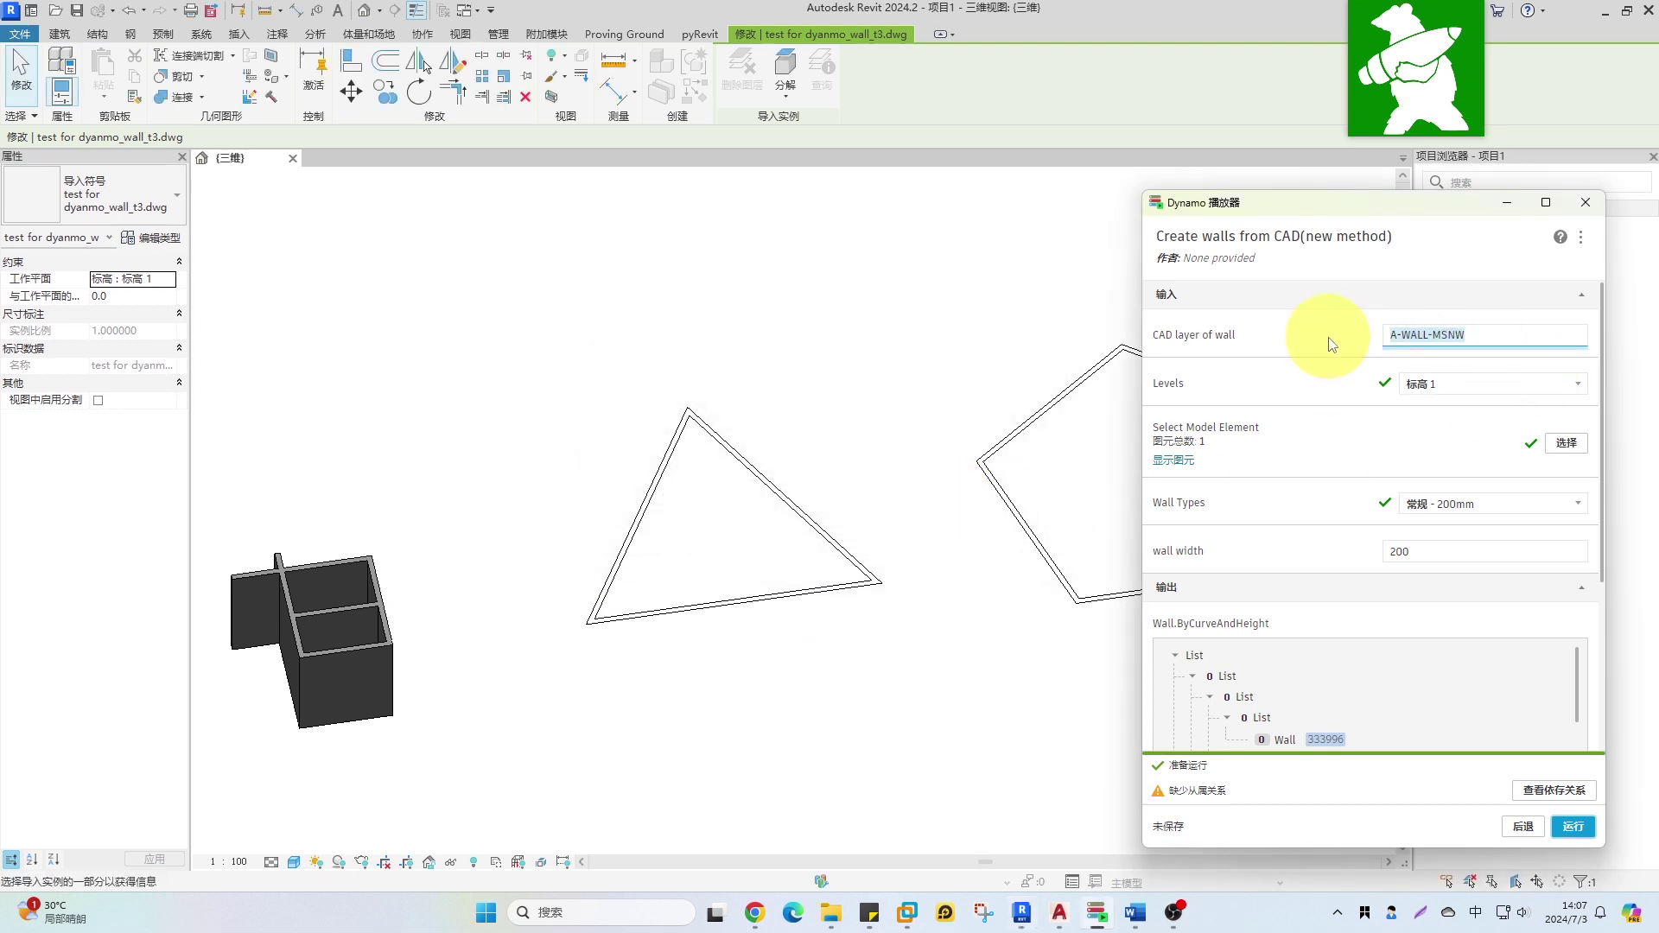
{"action": "type", "text": "A-WALL-triangle"}
{"action": "left_click", "coordinate": [1565, 826]}
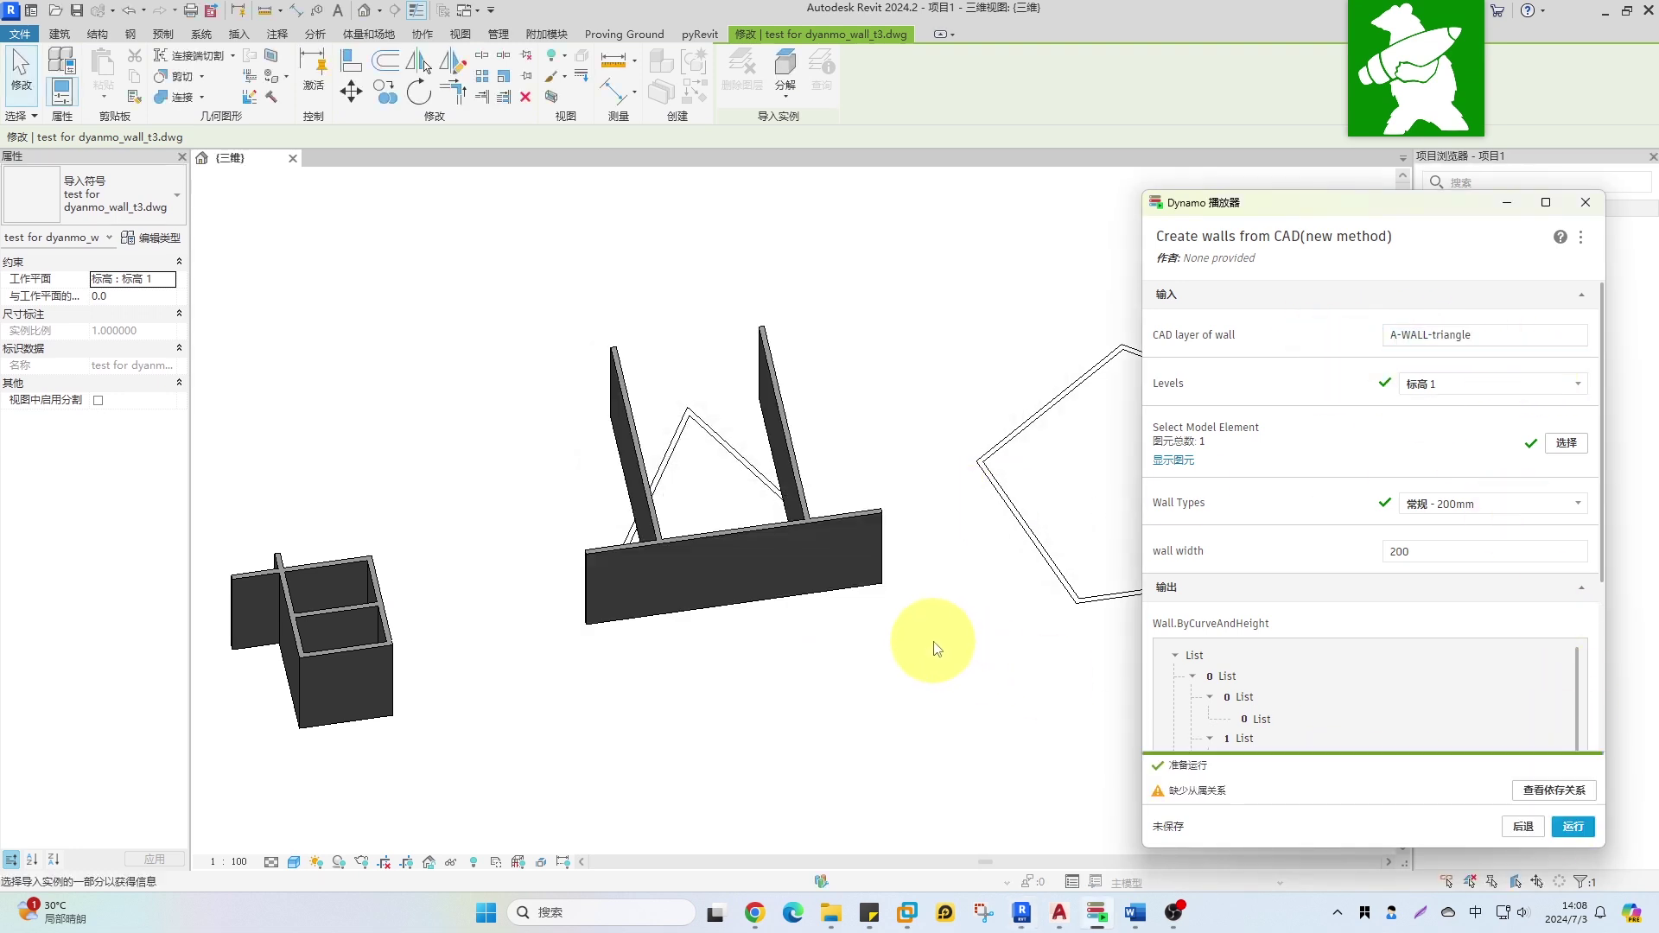
- Query the pentagon's layer and generate its walls by running the new-method script with CAD layer of wall A-WALL-polygon
{"action": "scroll", "coordinate": [898, 605], "scroll_direction": "down", "scroll_amount": 2}
{"action": "middle_click_drag", "start_coordinate": [789, 481], "coordinate": [760, 545], "text": "shift"}
{"action": "middle_click_drag", "start_coordinate": [1090, 473], "coordinate": [922, 475]}
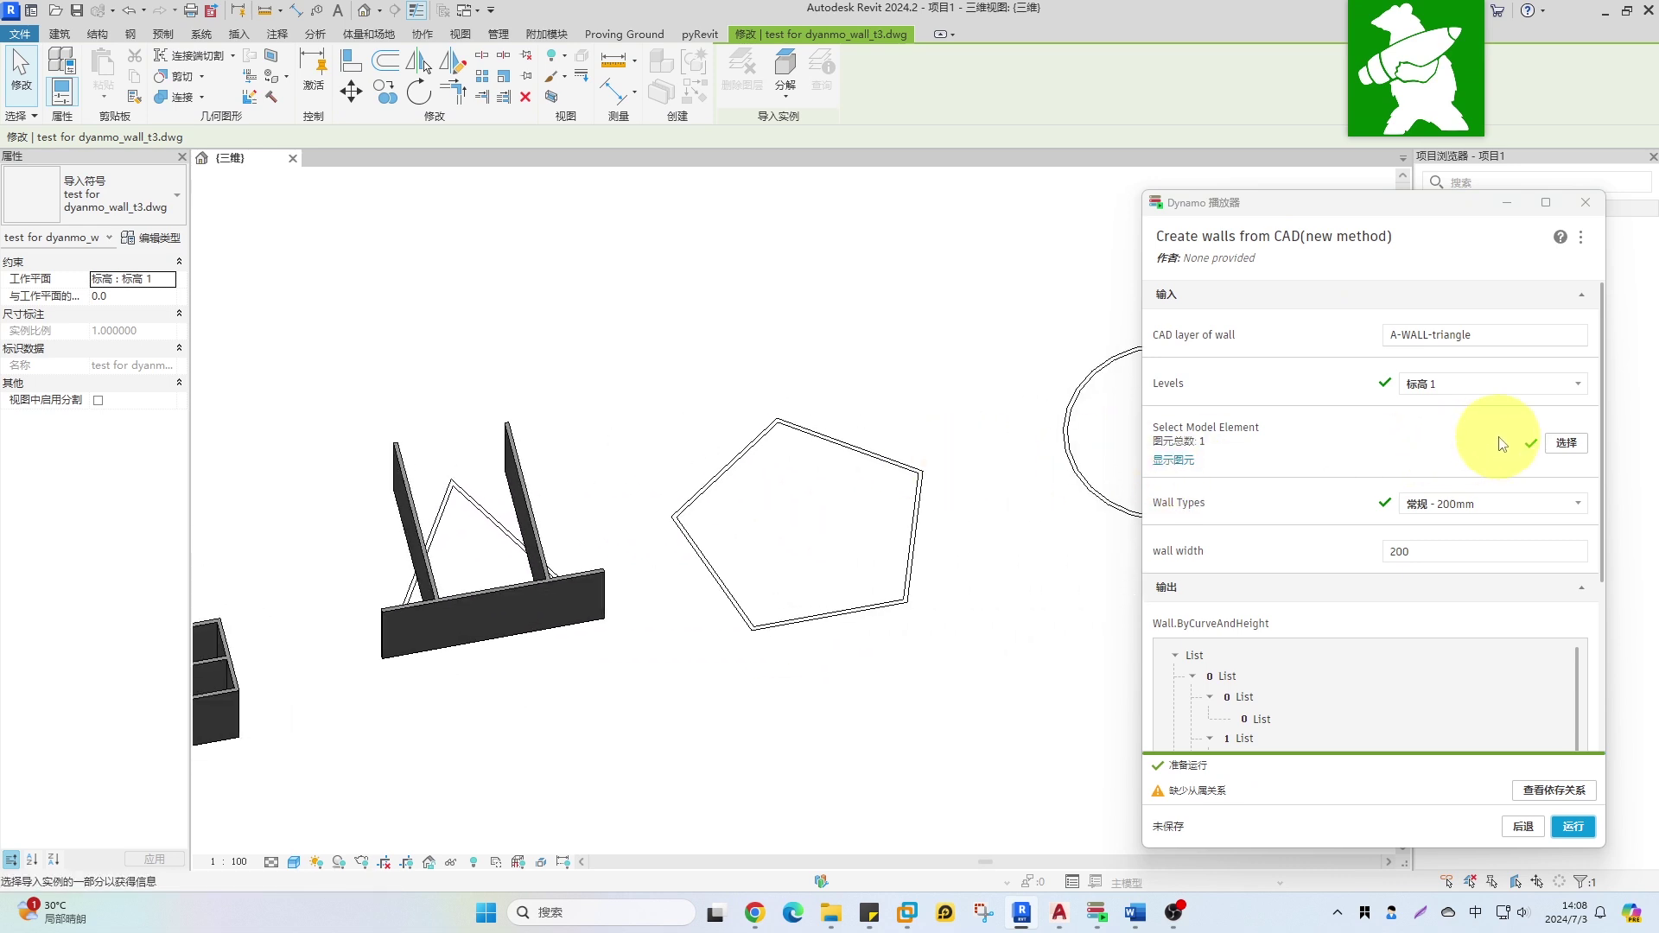
{"action": "scroll", "coordinate": [869, 463], "scroll_direction": "up", "scroll_amount": 2}
{"action": "left_click", "coordinate": [870, 456]}
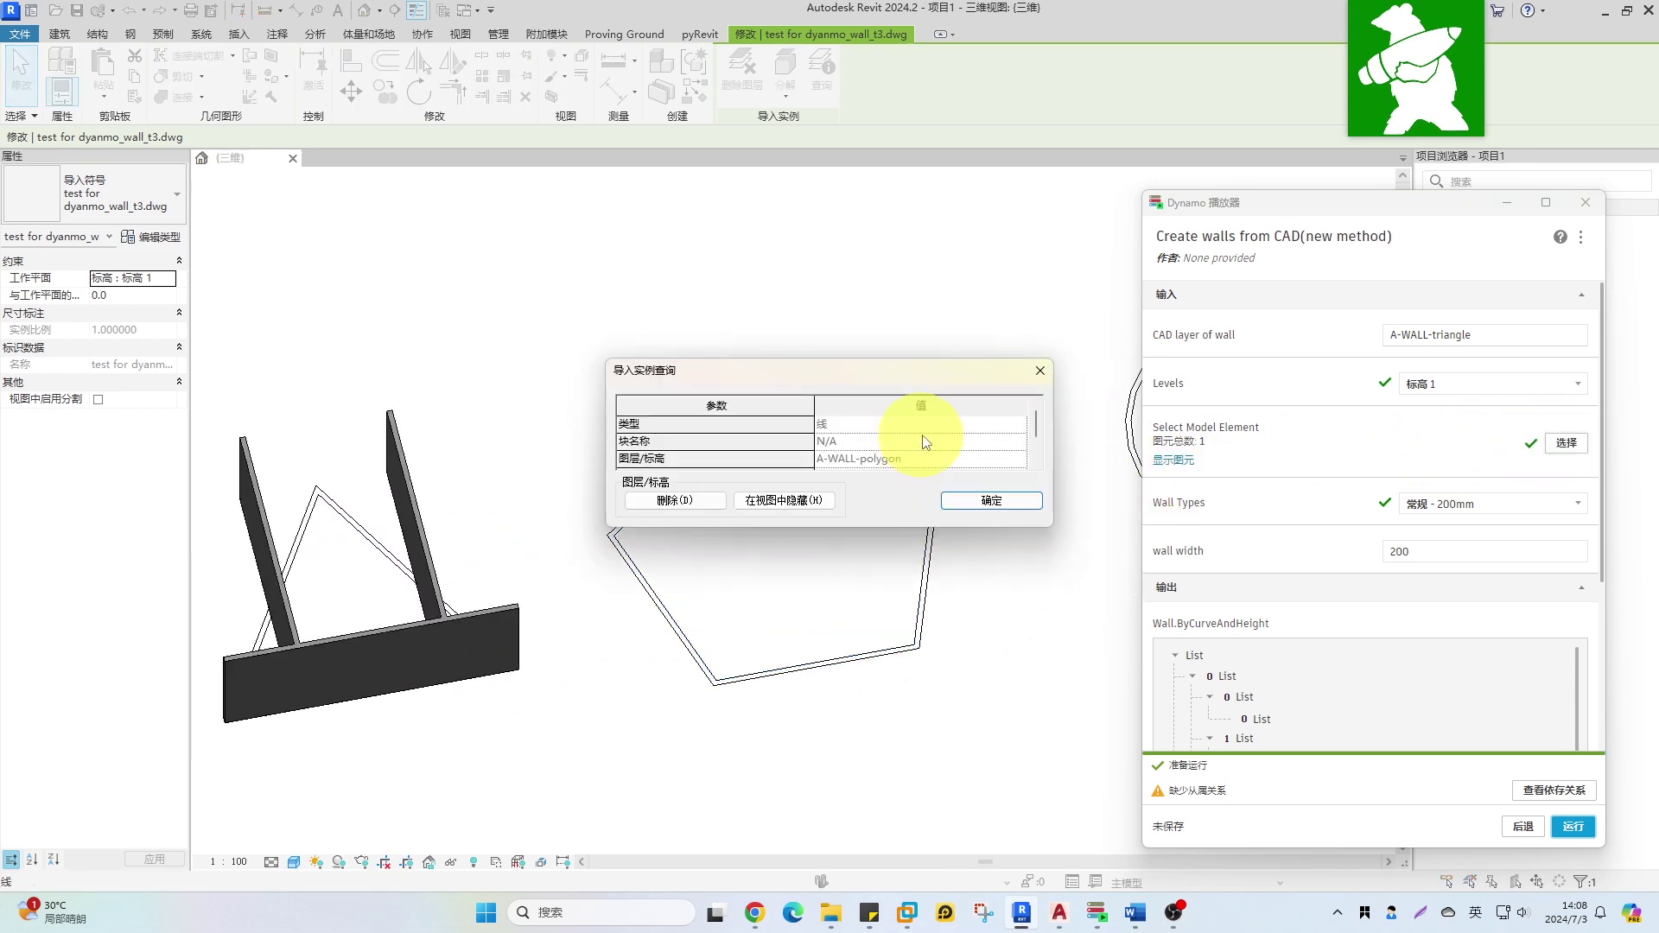
{"action": "left_click", "coordinate": [995, 504]}
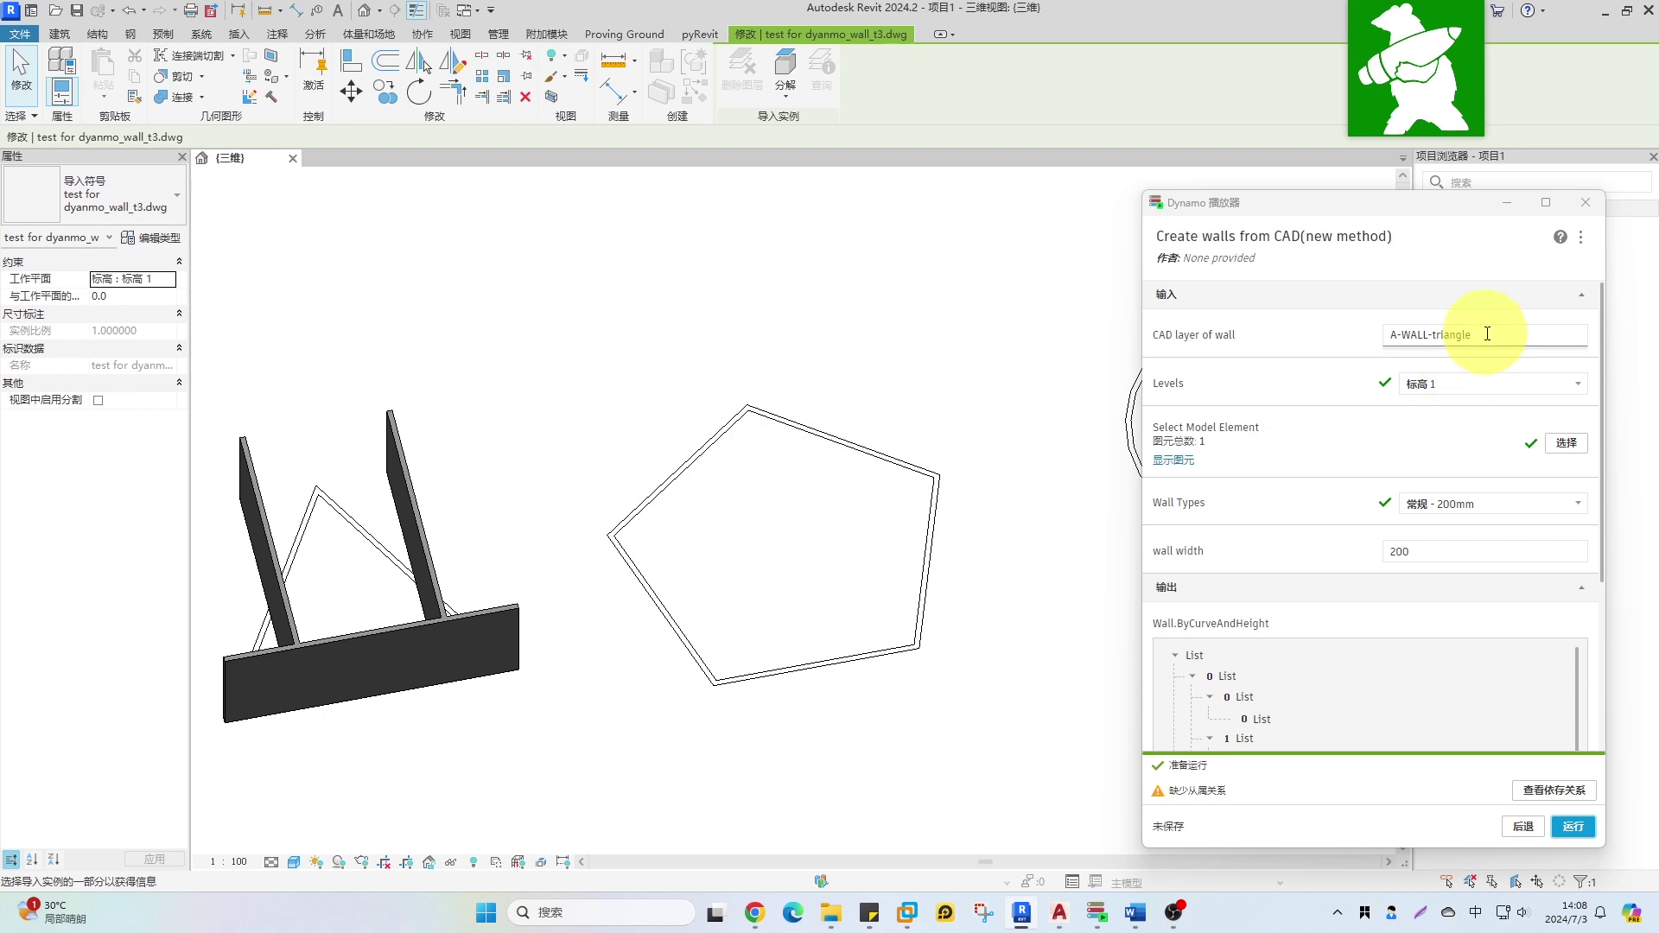
{"action": "left_click_drag", "start_coordinate": [1486, 334], "coordinate": [1295, 341]}
{"action": "type", "text": "A-WALL-polygon"}
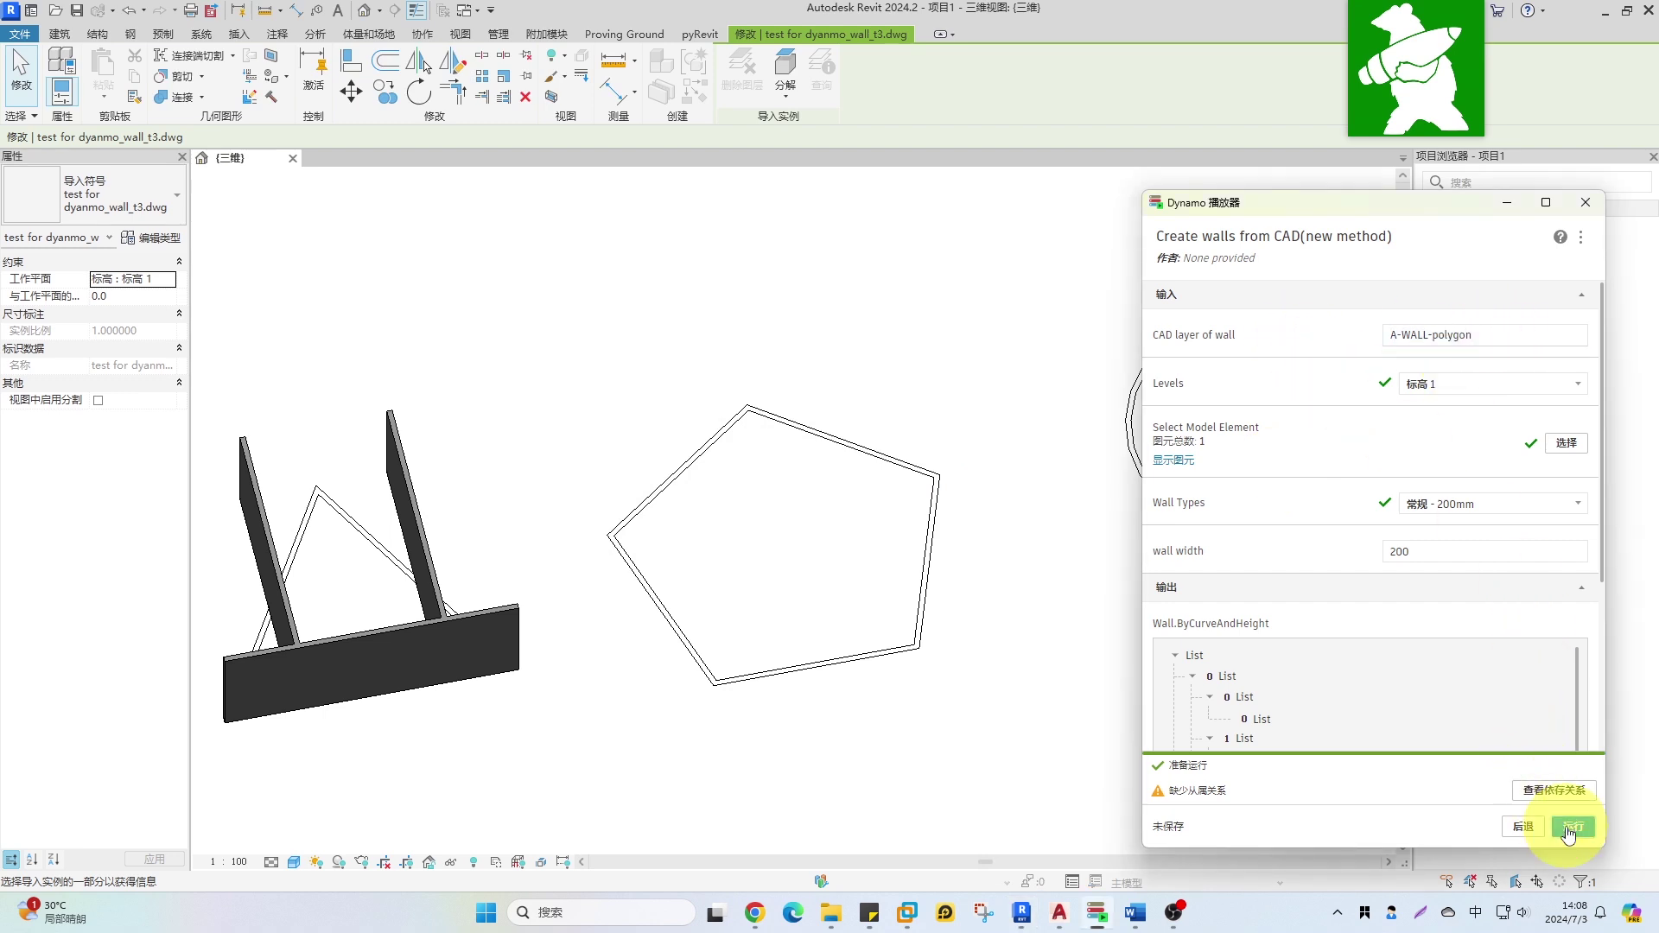
{"action": "left_click", "coordinate": [1569, 831]}
- Query the circle's layer and try to generate its walls by running the new-method script with CAD layer of wall A-WALL-circle
{"action": "scroll", "coordinate": [843, 561], "scroll_direction": "down", "scroll_amount": 3}
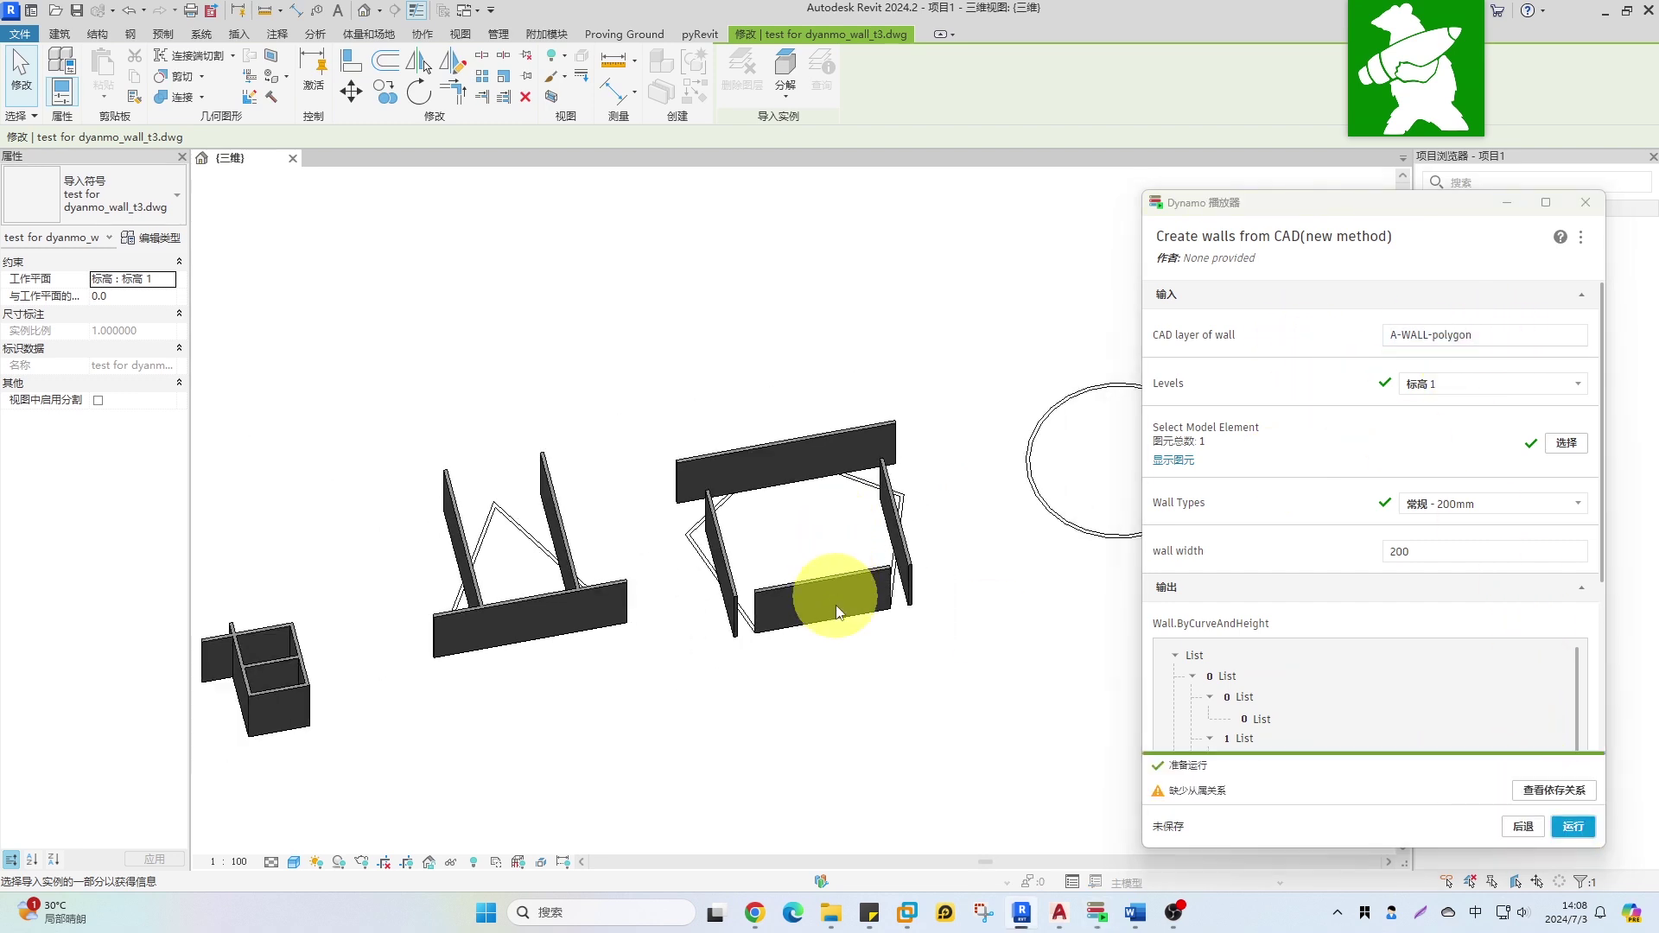
{"action": "middle_click_drag", "start_coordinate": [818, 556], "coordinate": [679, 564]}
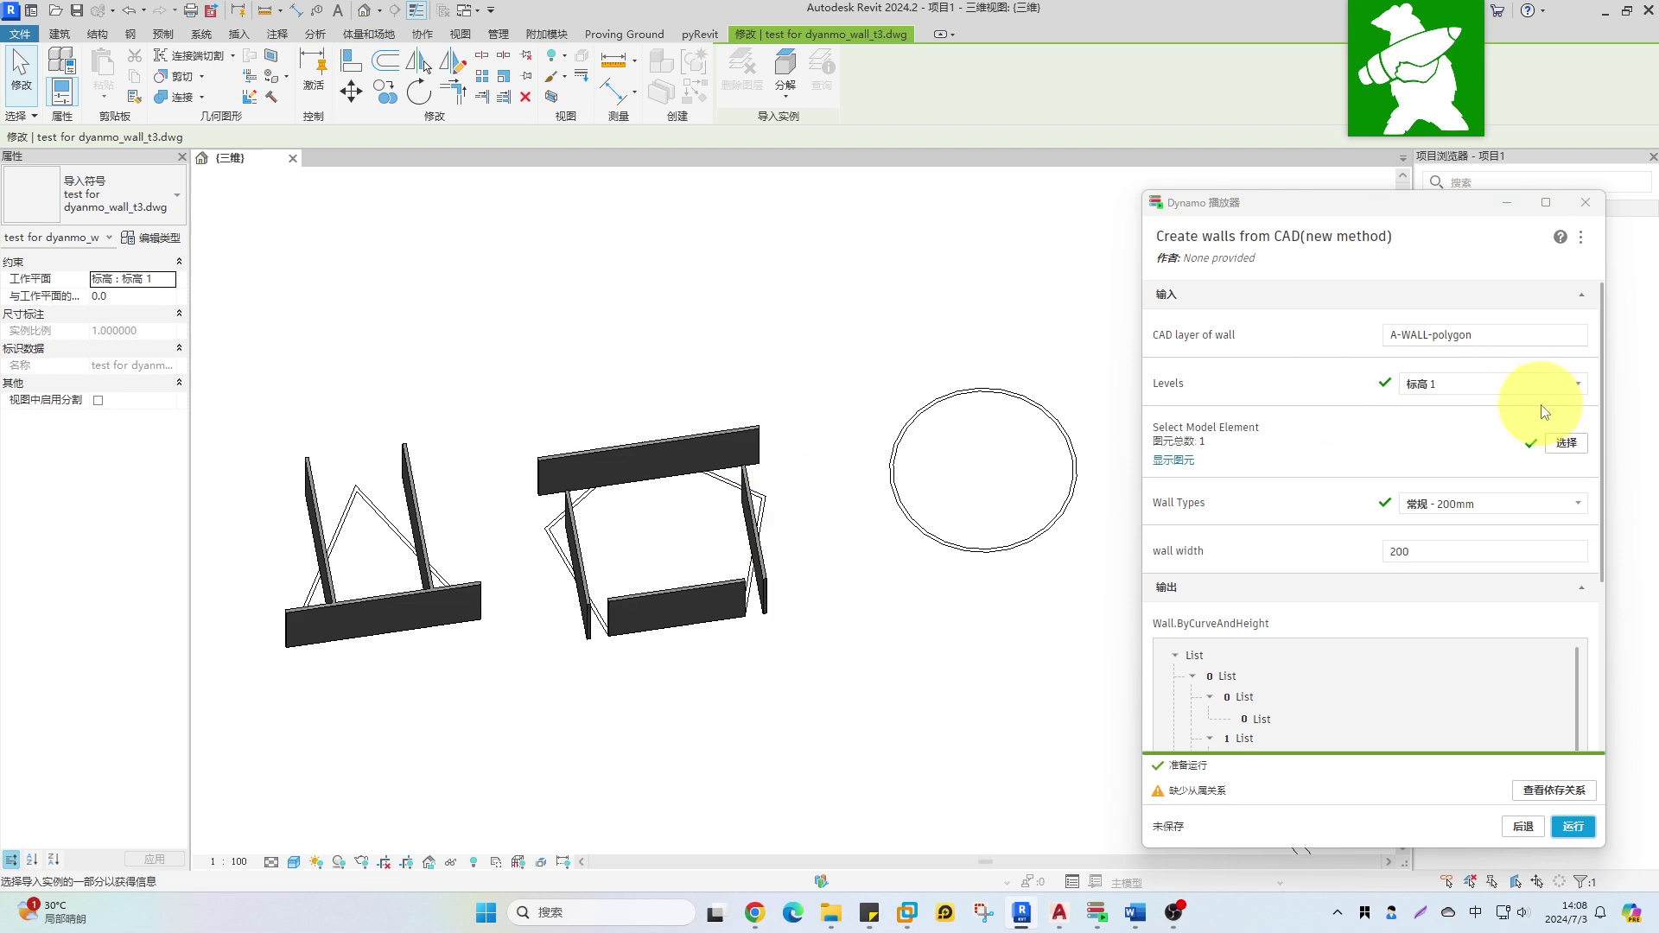
{"action": "left_click", "coordinate": [1020, 409]}
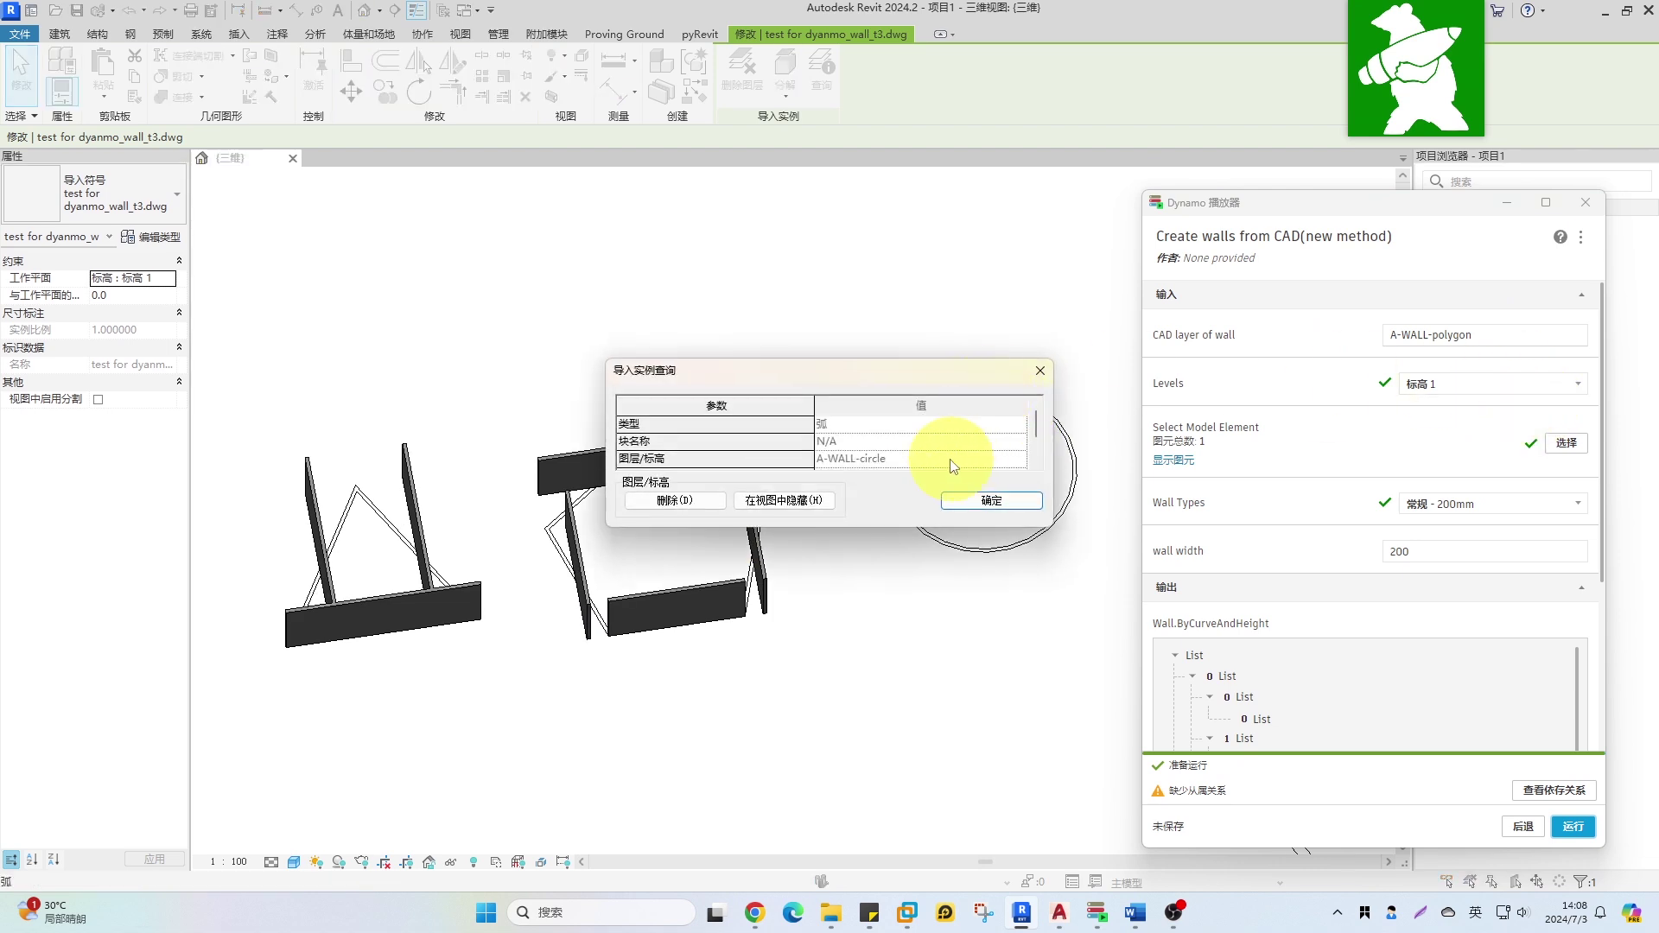
{"action": "left_click", "coordinate": [991, 501]}
{"action": "left_click", "coordinate": [1460, 335]}
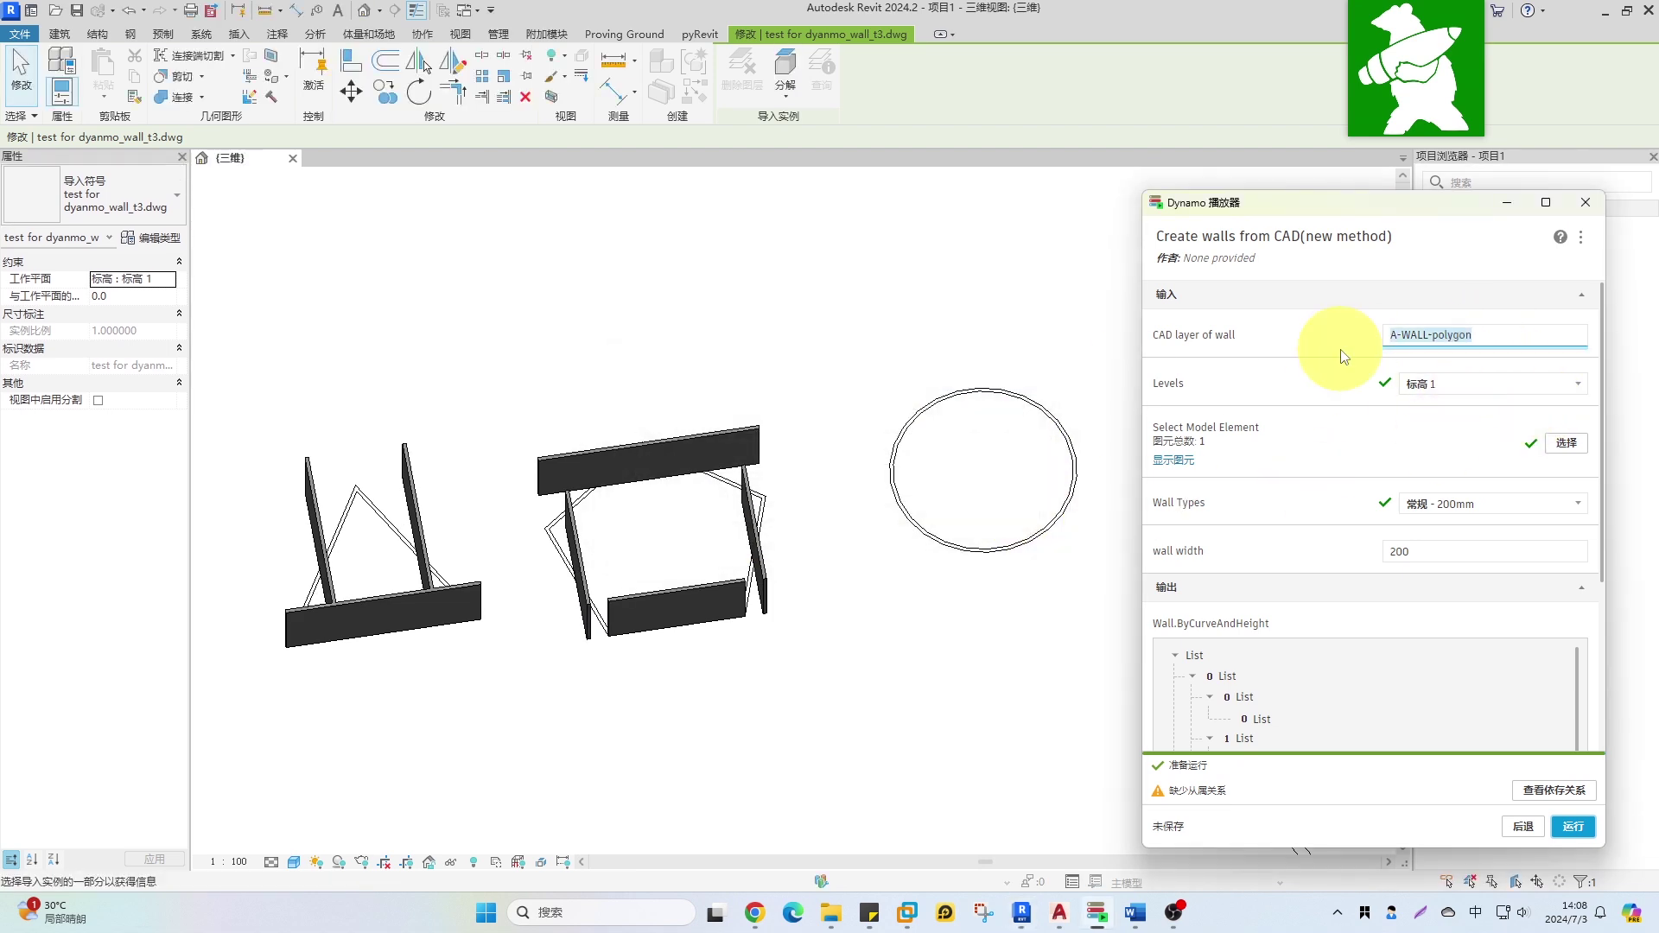
{"action": "left_click", "coordinate": [1570, 825]}
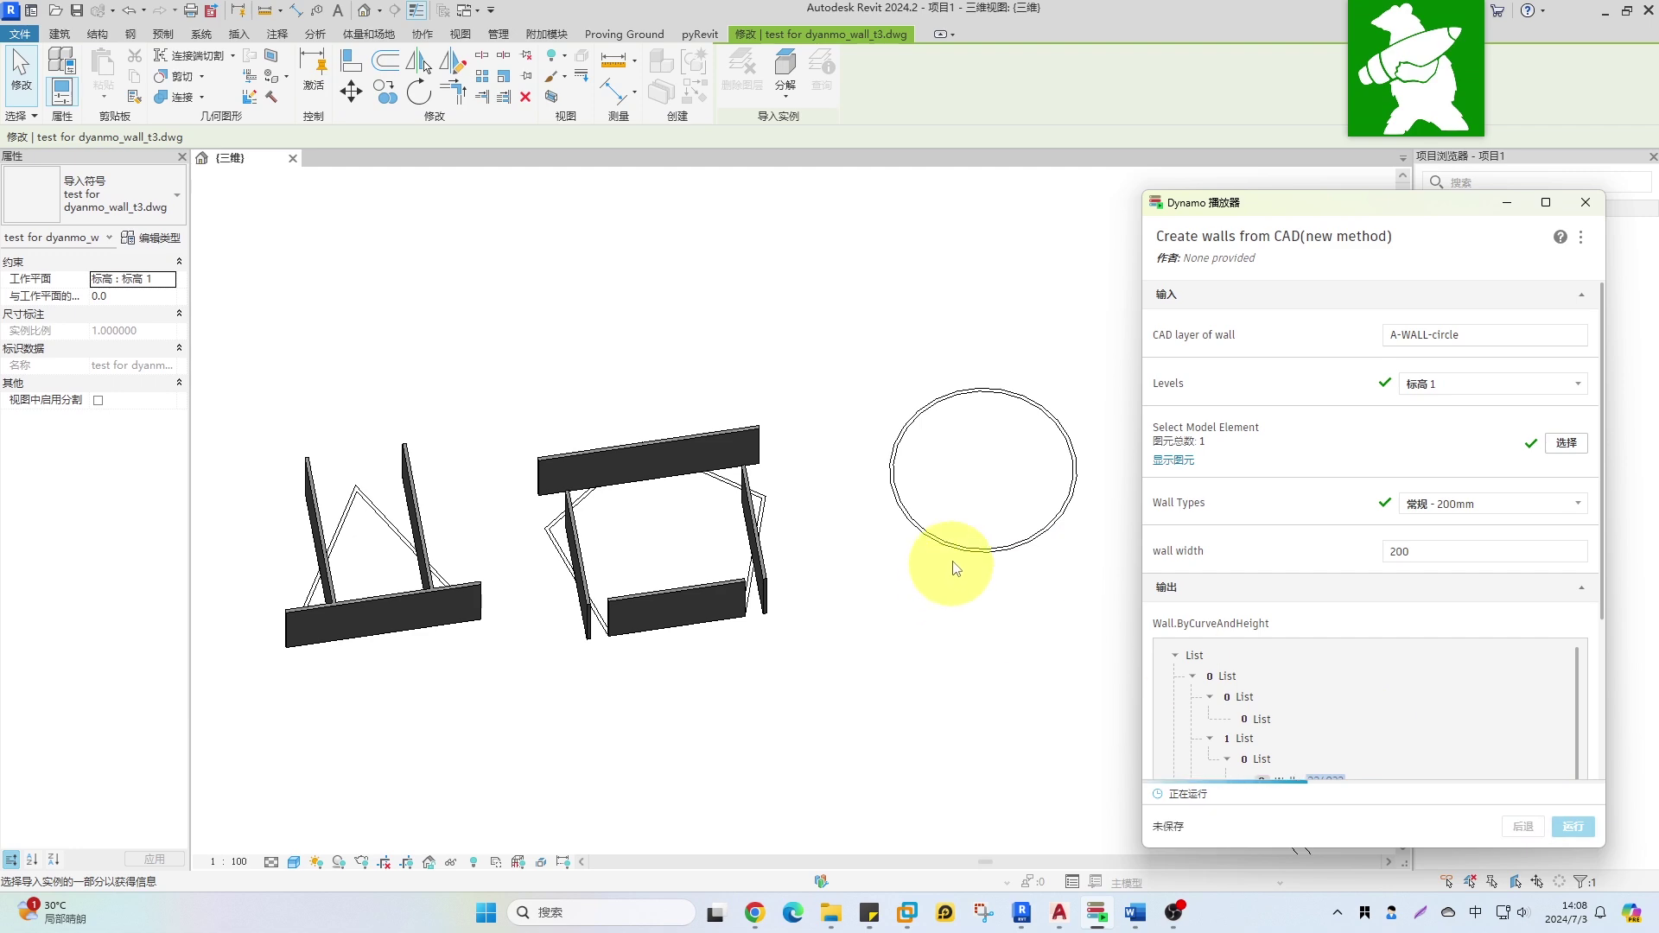
- Delete all the walls generated by the new-method script, keeping the imported CAD drawing
{"action": "scroll", "coordinate": [877, 518], "scroll_direction": "down", "scroll_amount": 3}
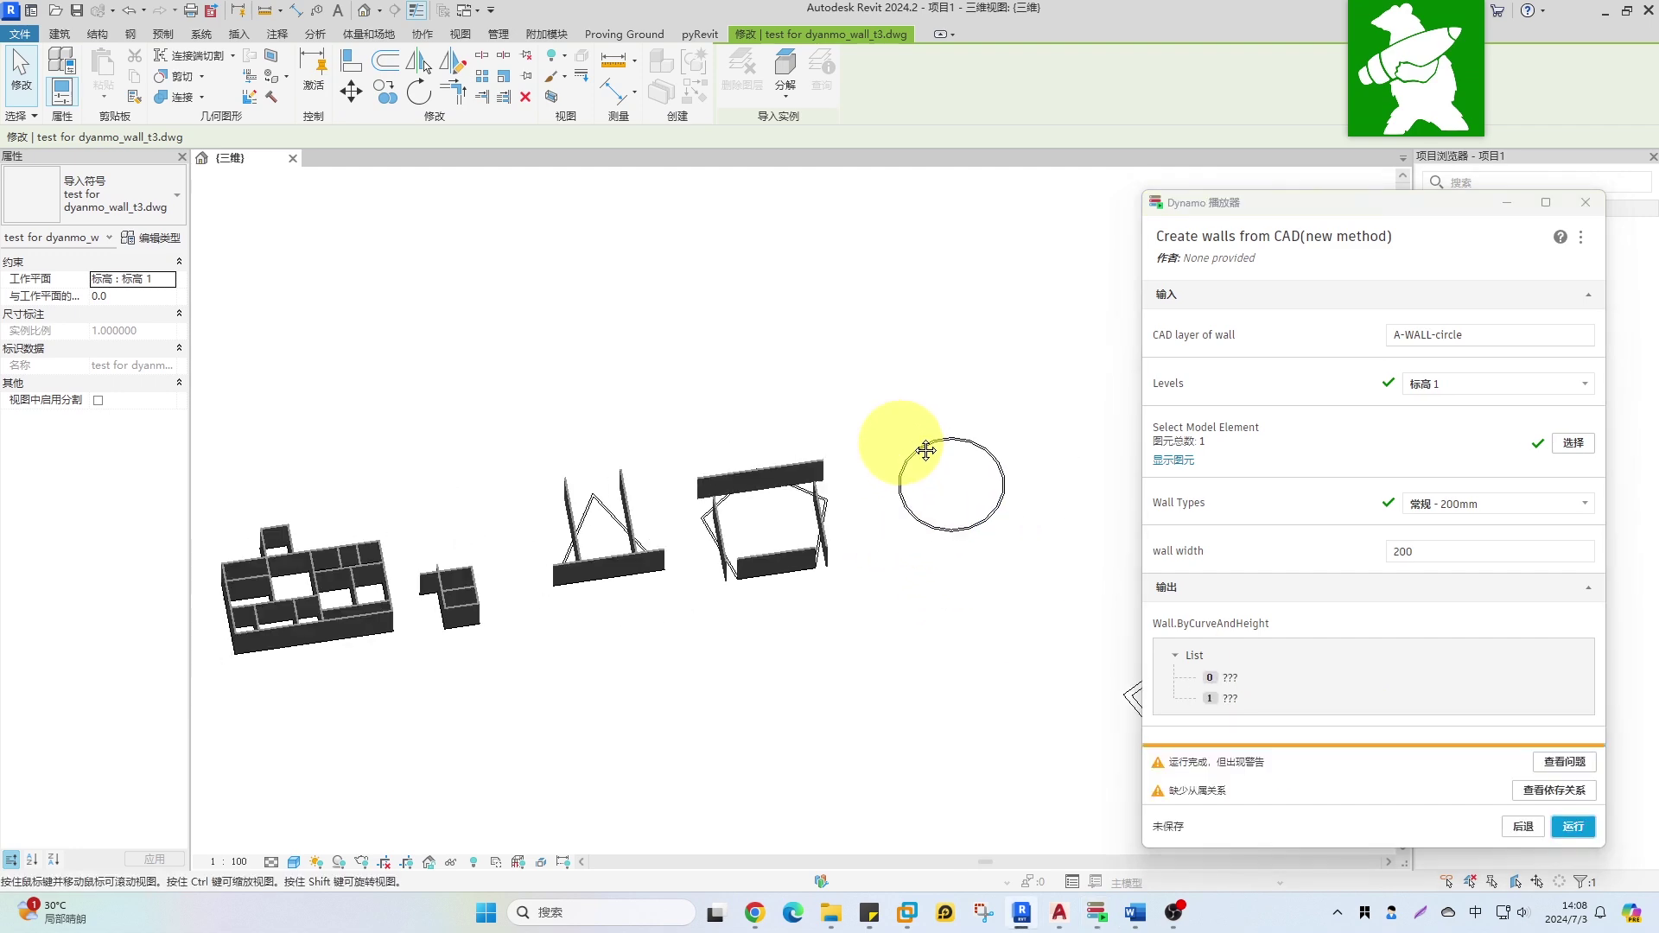
{"action": "middle_click_drag", "start_coordinate": [925, 450], "coordinate": [929, 419]}
{"action": "left_click", "coordinate": [927, 418]}
{"action": "left_click", "coordinate": [857, 434]}
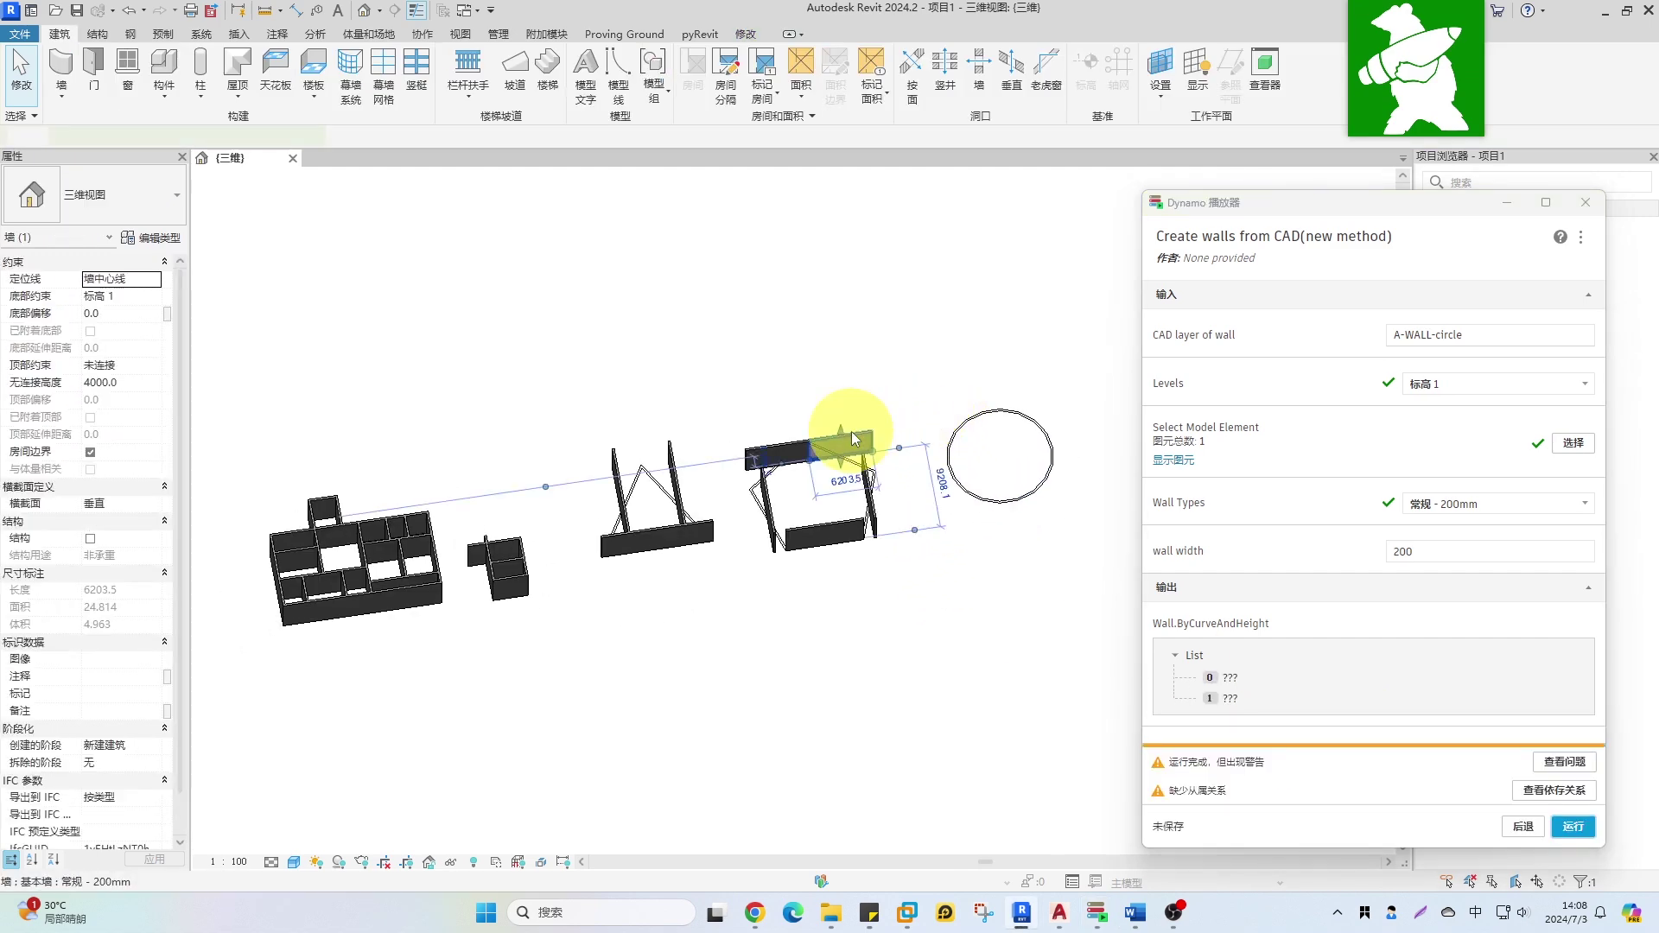
{"action": "key", "text": "Delete"}
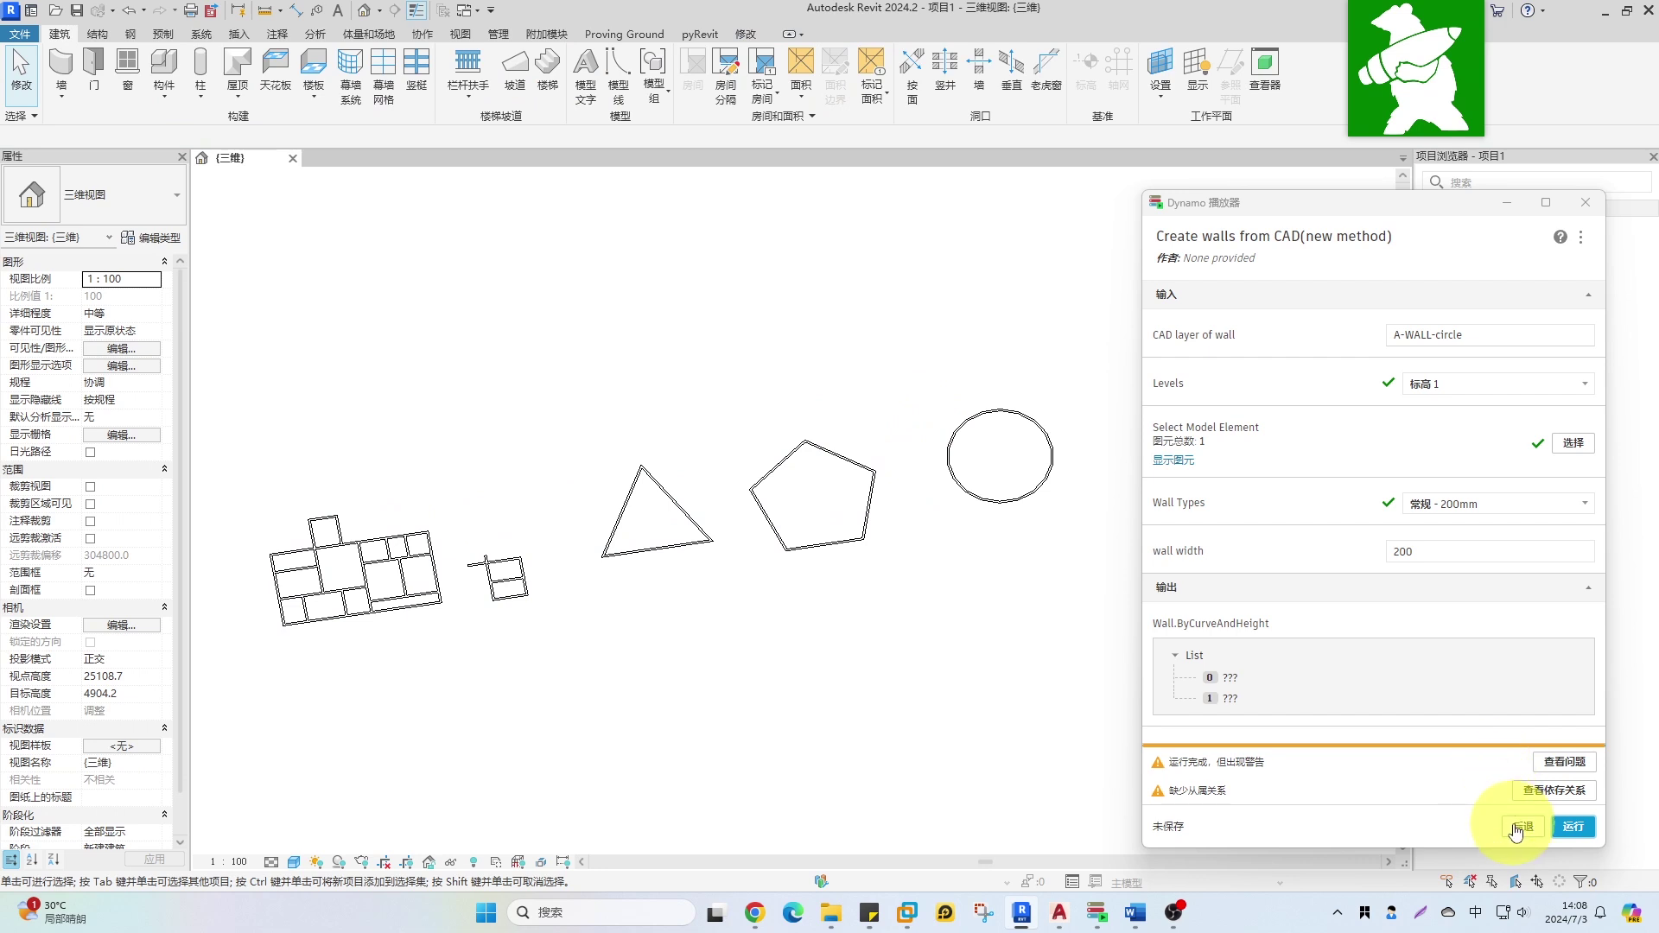
- Switch to the "Create walls from CAD_loft" script and pick the imported test drawing as its model element
{"action": "left_click", "coordinate": [1515, 831]}
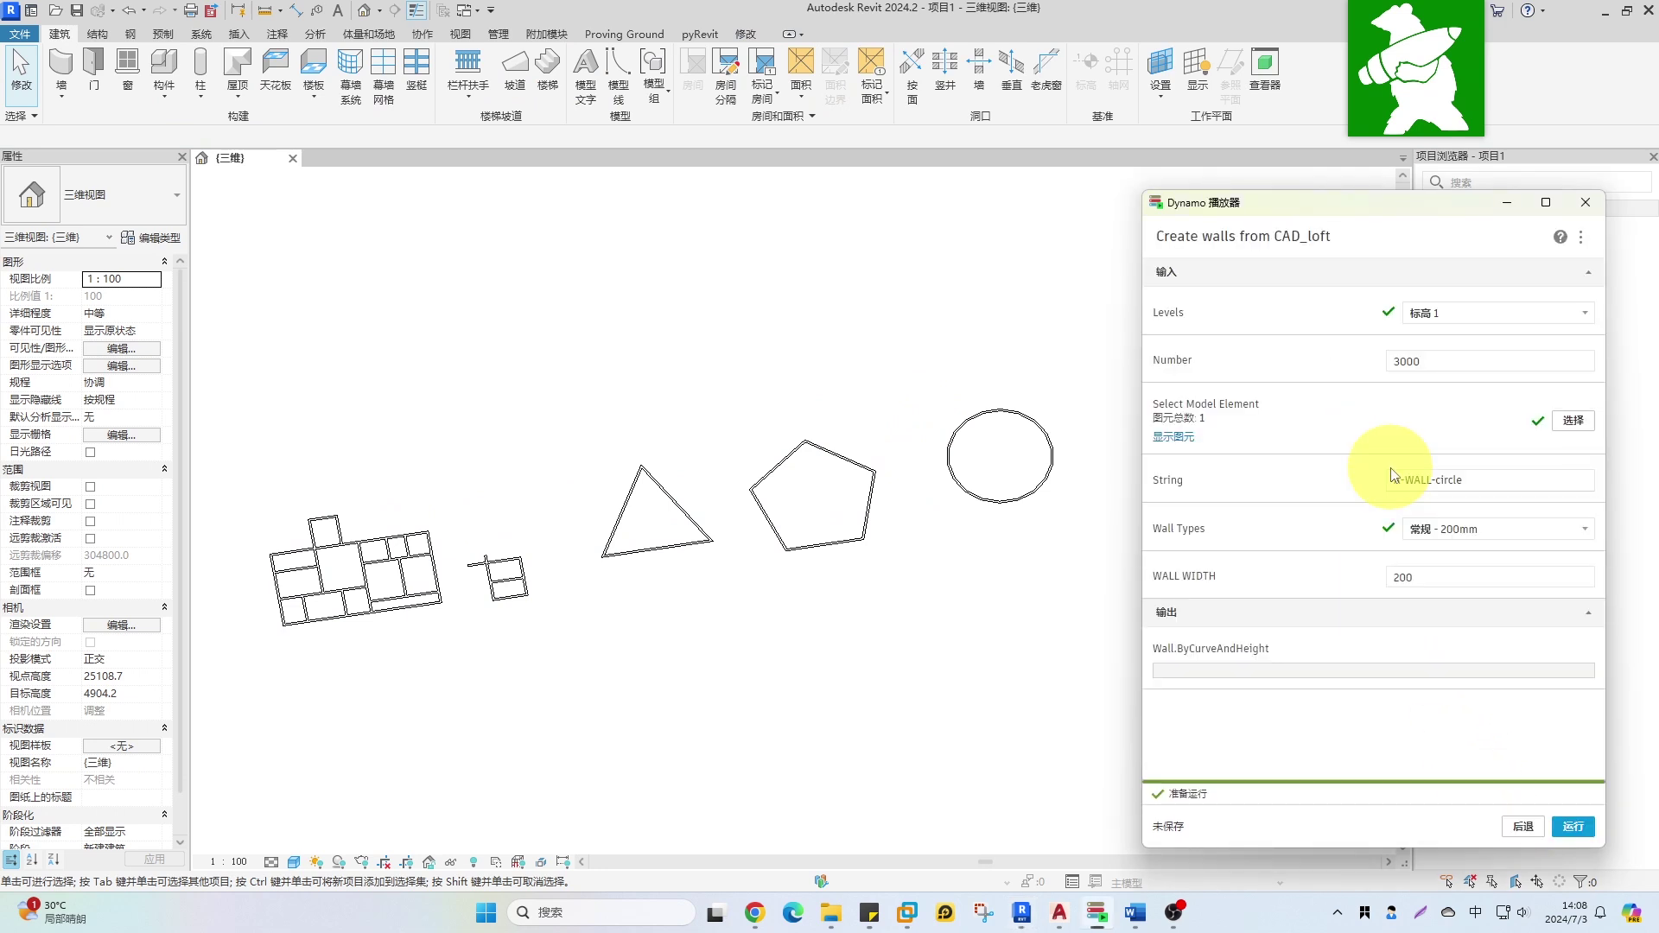
{"action": "left_click", "coordinate": [1574, 421]}
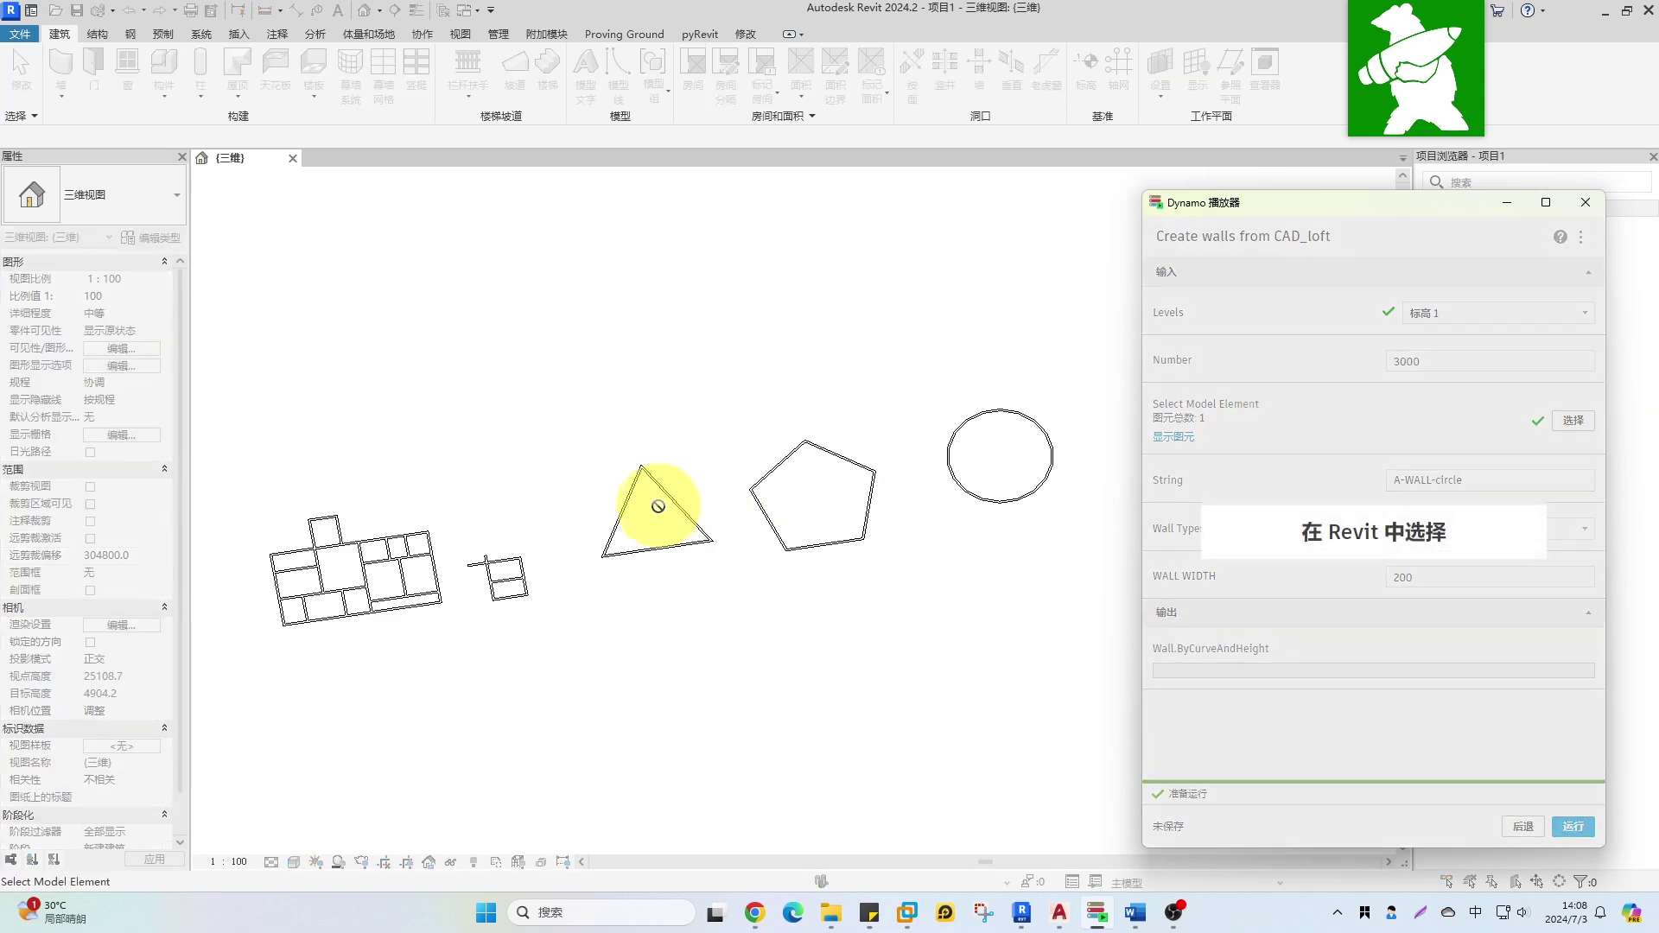
{"action": "left_click", "coordinate": [666, 500]}
- Query the floor plan's layer and generate its walls by running the loft script with String A-WALL-MSNW
{"action": "middle_click_drag", "start_coordinate": [666, 500], "coordinate": [795, 518]}
{"action": "scroll", "coordinate": [502, 570], "scroll_direction": "up", "scroll_amount": 3}
{"action": "scroll", "coordinate": [502, 570], "scroll_direction": "up", "scroll_amount": 4}
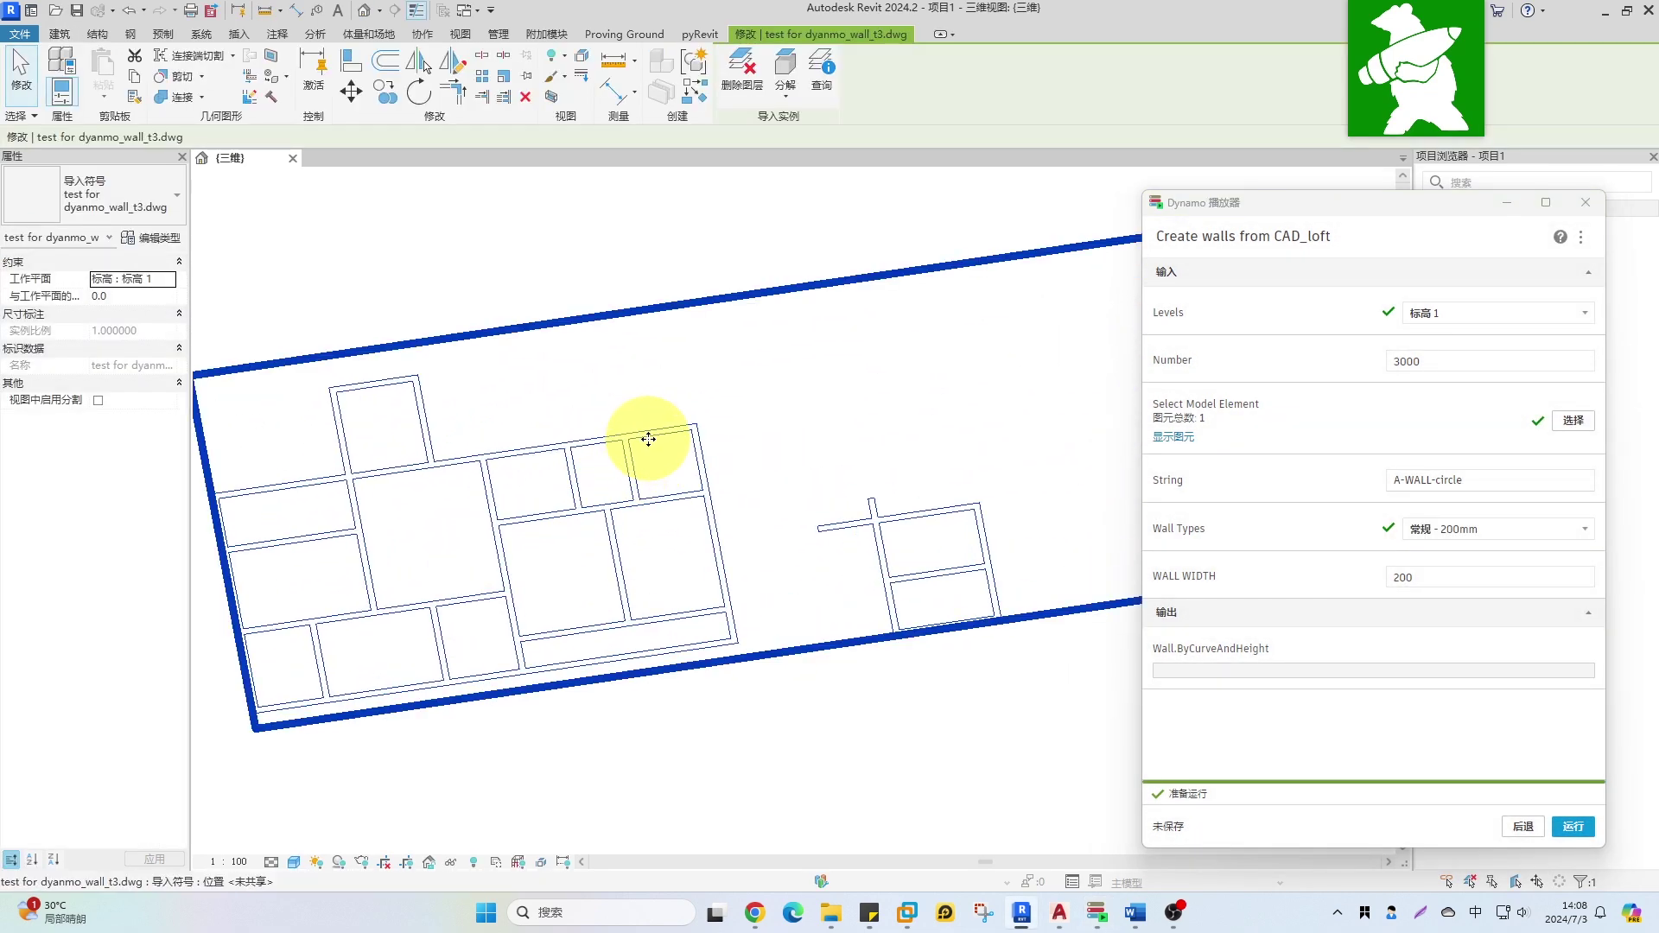
{"action": "key", "text": "q"}
{"action": "key", "text": "q"}
{"action": "left_click", "coordinate": [659, 437]}
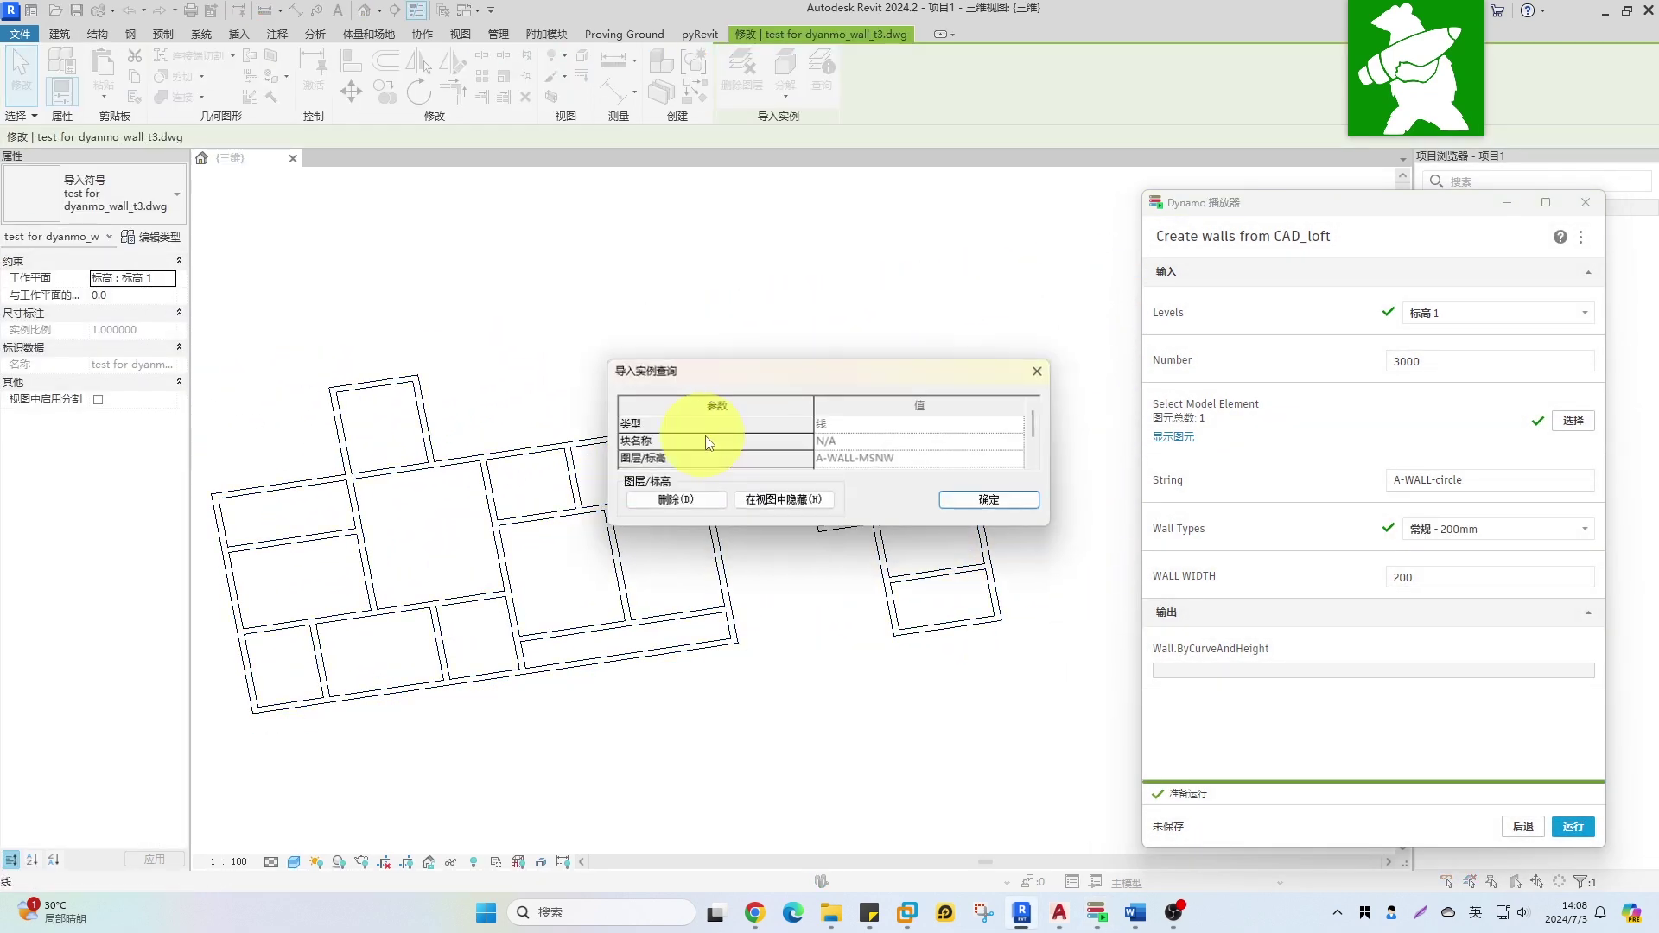
{"action": "left_click", "coordinate": [985, 501]}
{"action": "left_click", "coordinate": [1509, 480]}
{"action": "type", "text": "A-WALL-MSNW"}
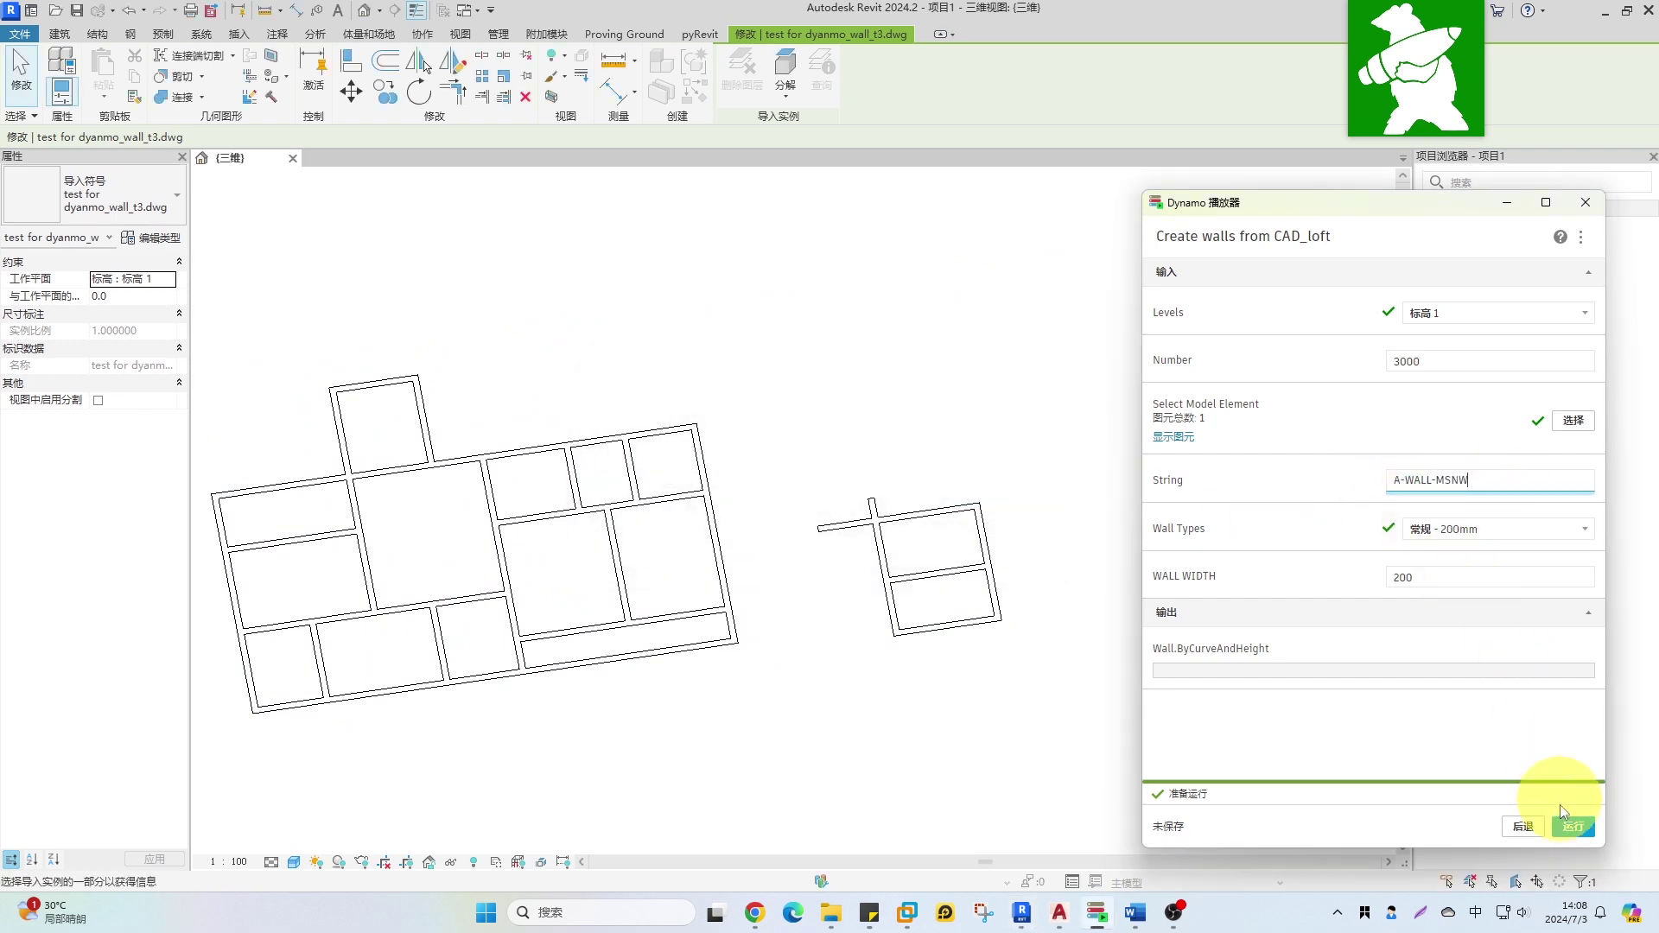
{"action": "left_click", "coordinate": [1561, 829]}
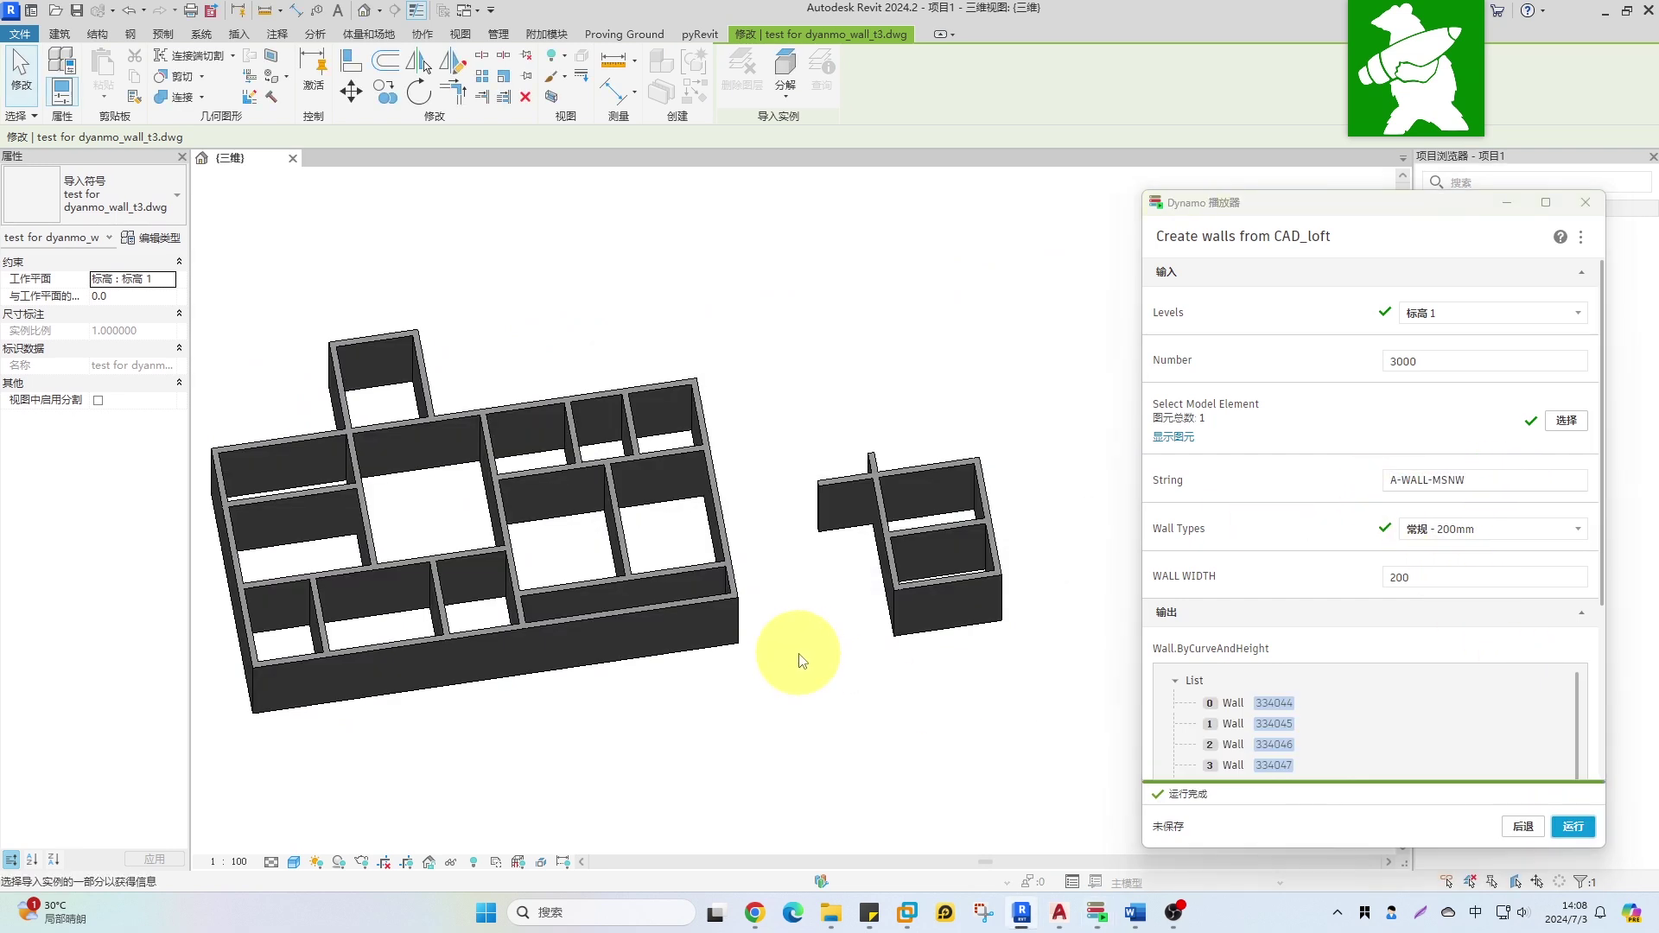
- Query the triangle's layer and generate its walls by running the loft script with String A-WALL-triangle
{"action": "middle_click_drag", "start_coordinate": [796, 659], "coordinate": [641, 618], "text": "shift"}
{"action": "middle_click_drag", "start_coordinate": [1025, 429], "coordinate": [815, 522]}
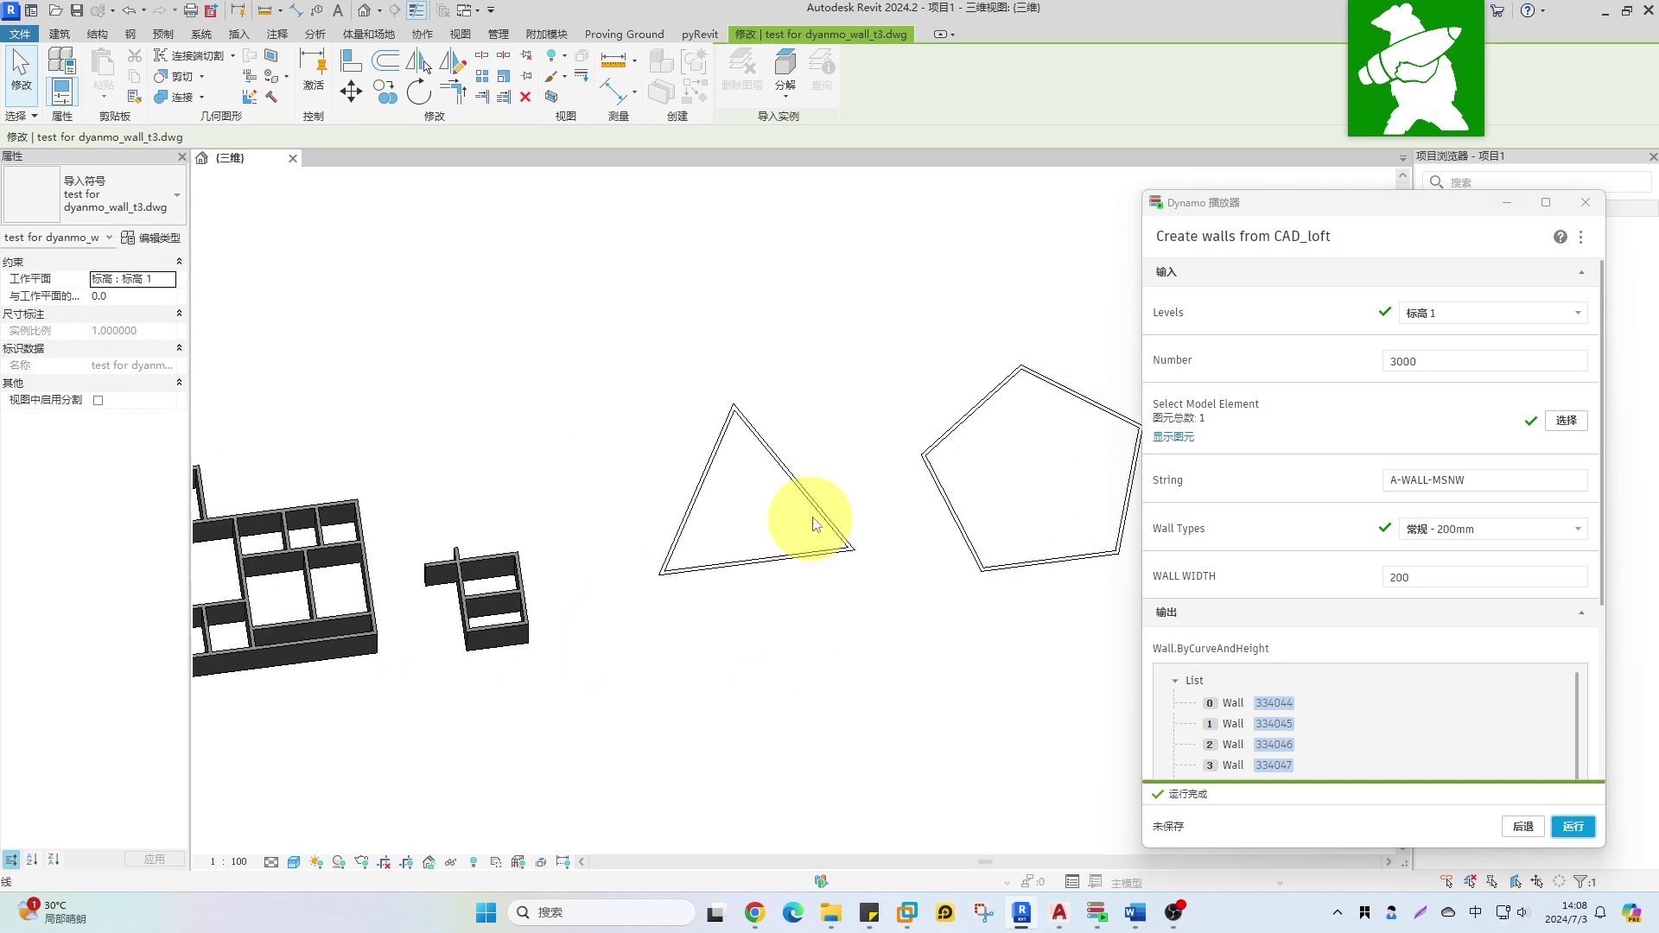
{"action": "scroll", "coordinate": [808, 494], "scroll_direction": "up", "scroll_amount": 2}
{"action": "left_click", "coordinate": [782, 485]}
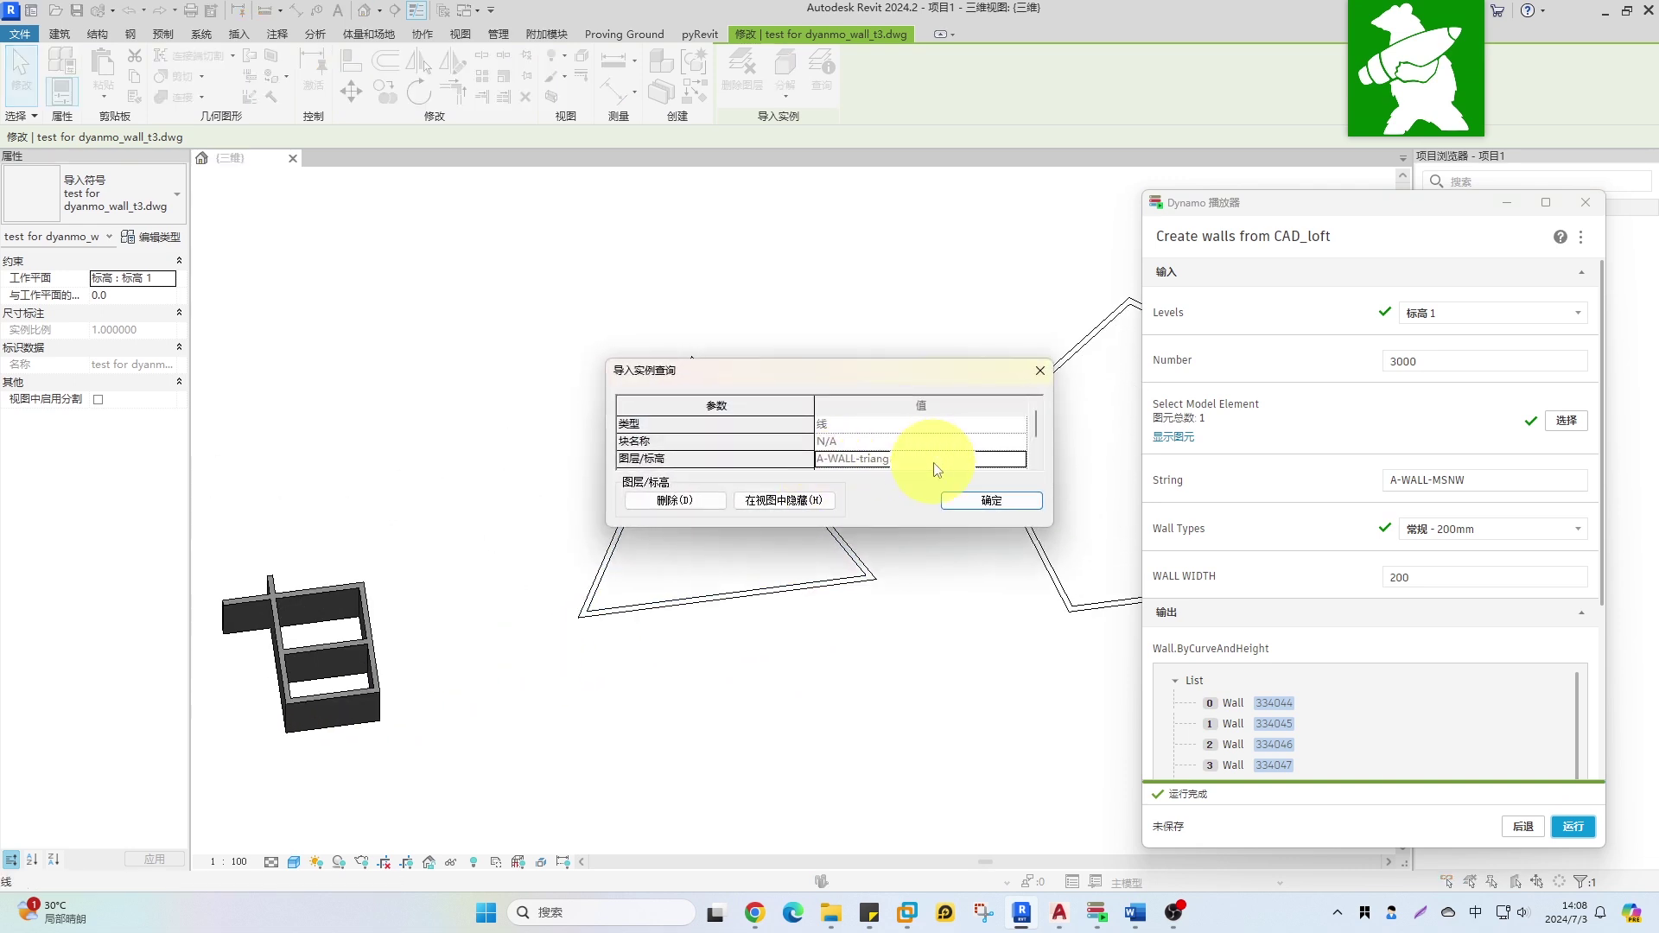
{"action": "left_click", "coordinate": [976, 499]}
{"action": "left_click_drag", "start_coordinate": [1482, 477], "coordinate": [1296, 491]}
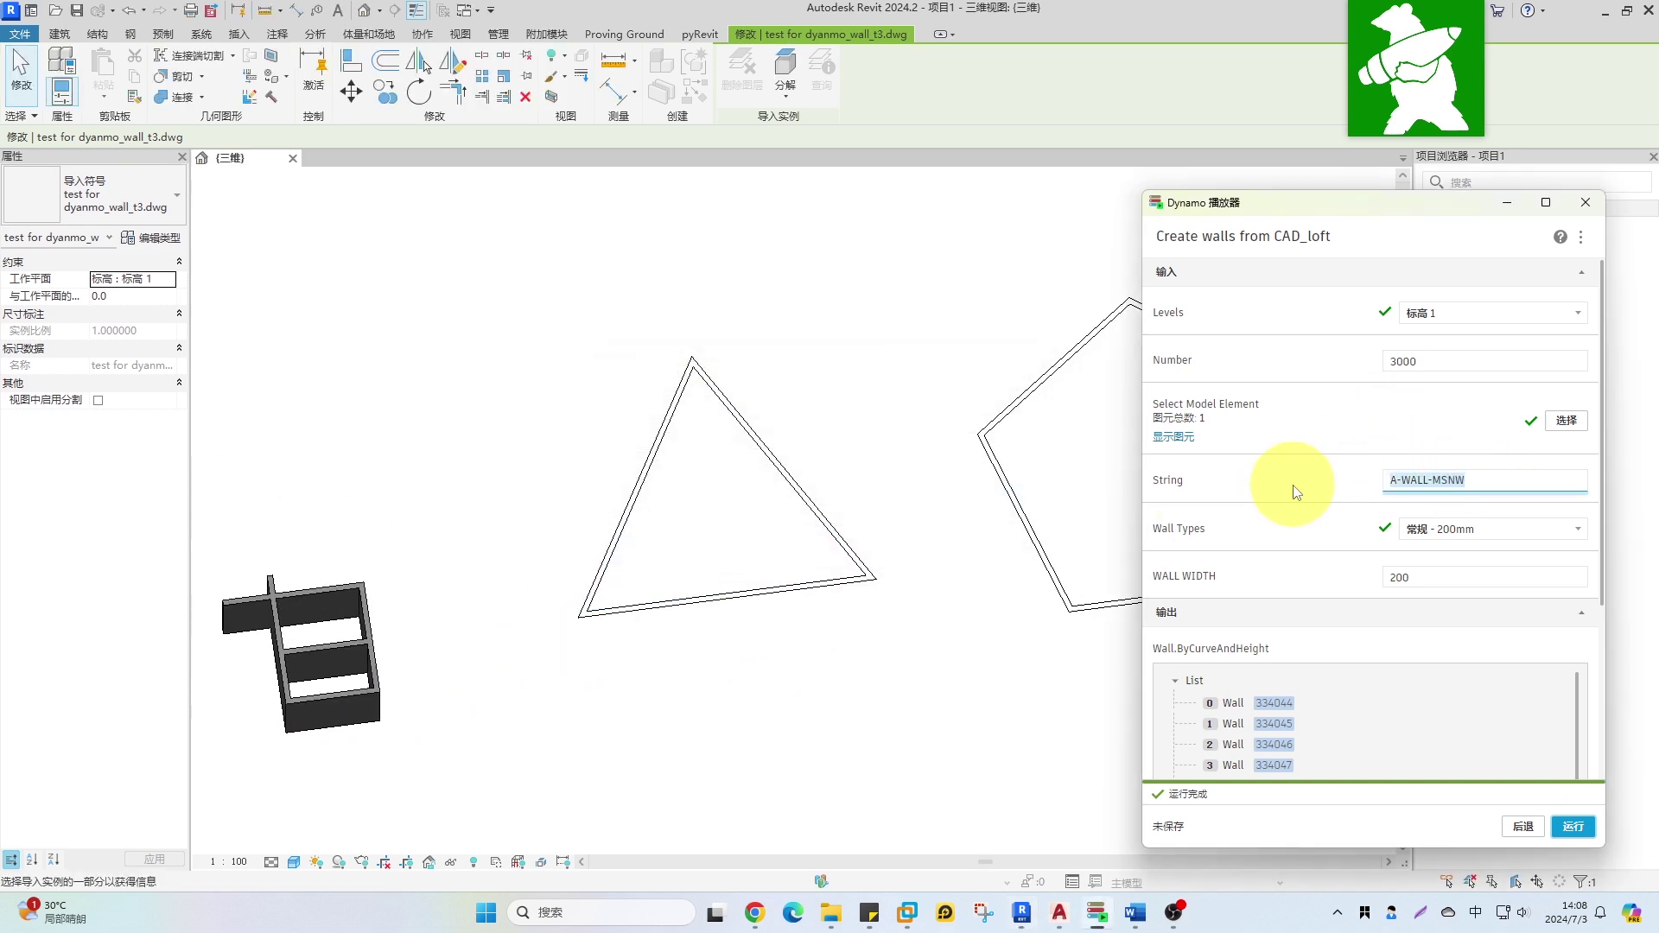
{"action": "left_click", "coordinate": [1580, 830]}
- Query the pentagon's layer and generate its walls by running the loft script with String A-WALL-polygon
{"action": "middle_click_drag", "start_coordinate": [859, 622], "coordinate": [854, 572], "text": "shift"}
{"action": "middle_click_drag", "start_coordinate": [1012, 531], "coordinate": [629, 503]}
{"action": "scroll", "coordinate": [778, 520], "scroll_direction": "up", "scroll_amount": 2}
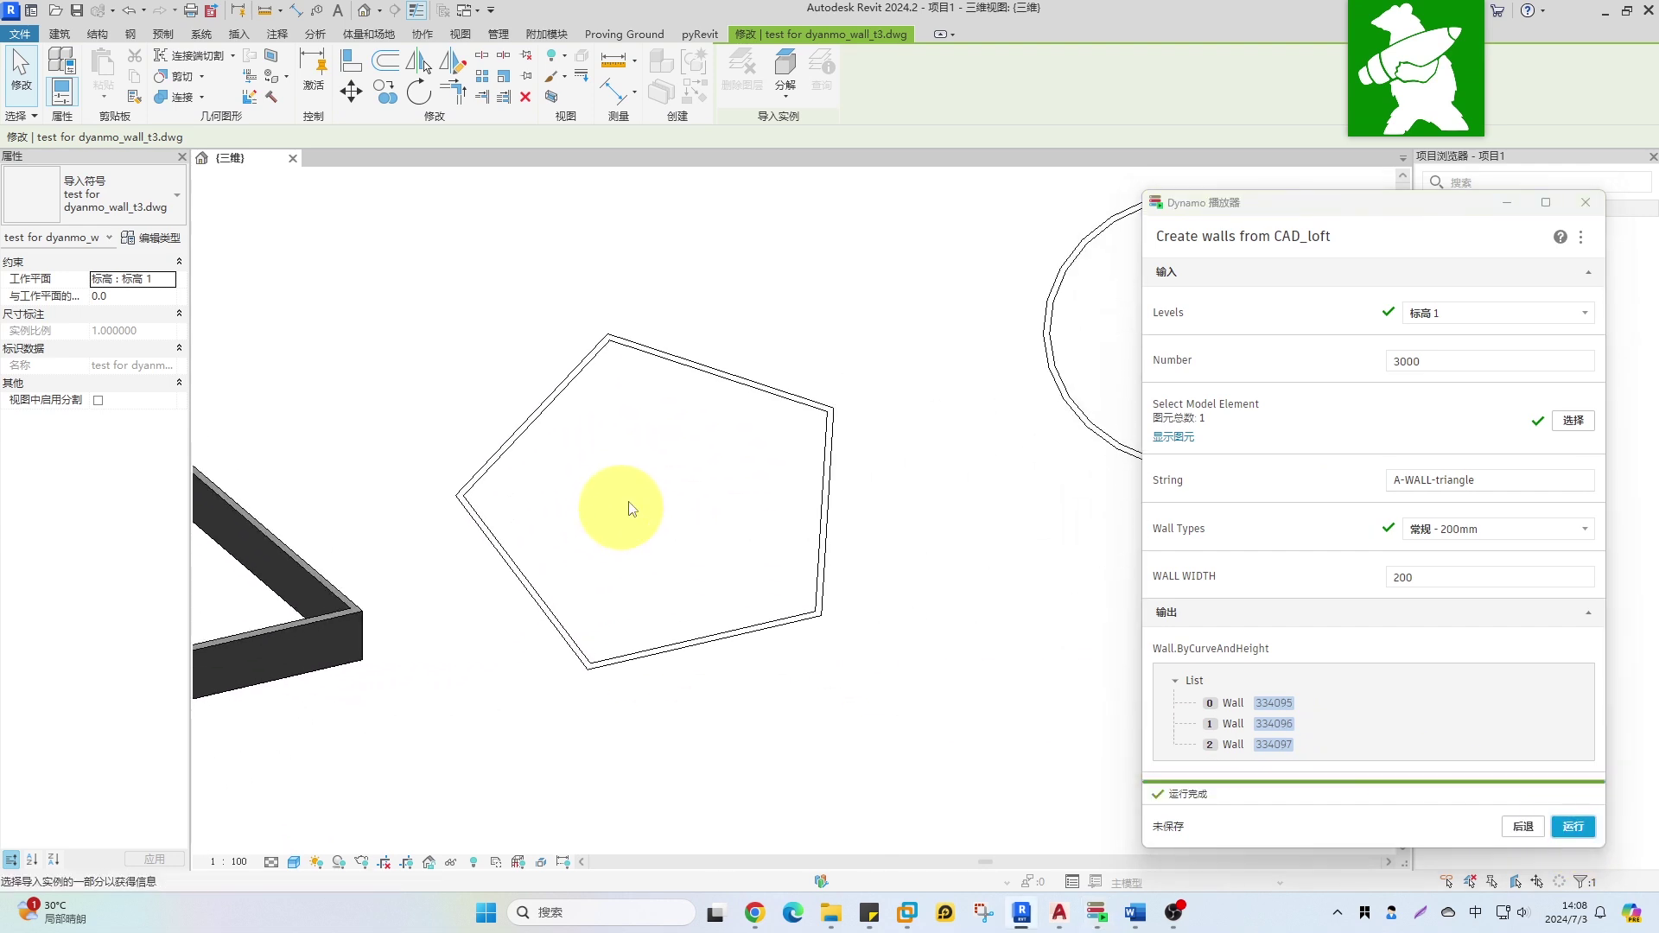
{"action": "left_click", "coordinate": [706, 378]}
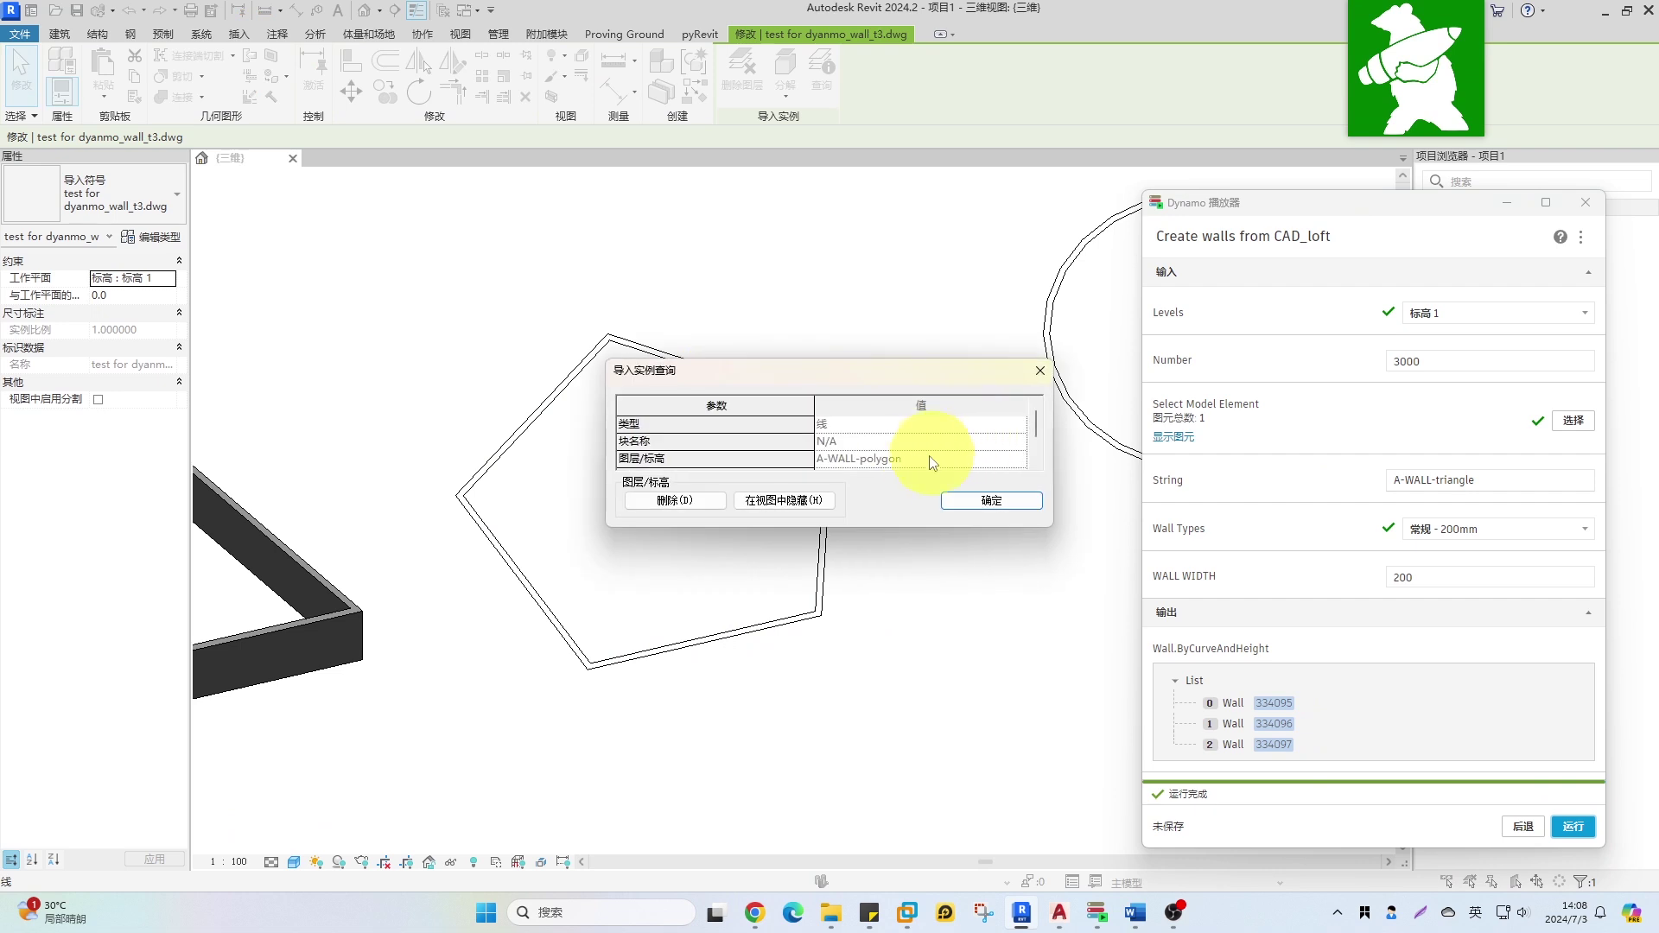
{"action": "left_click", "coordinate": [991, 501]}
{"action": "left_click", "coordinate": [1499, 482]}
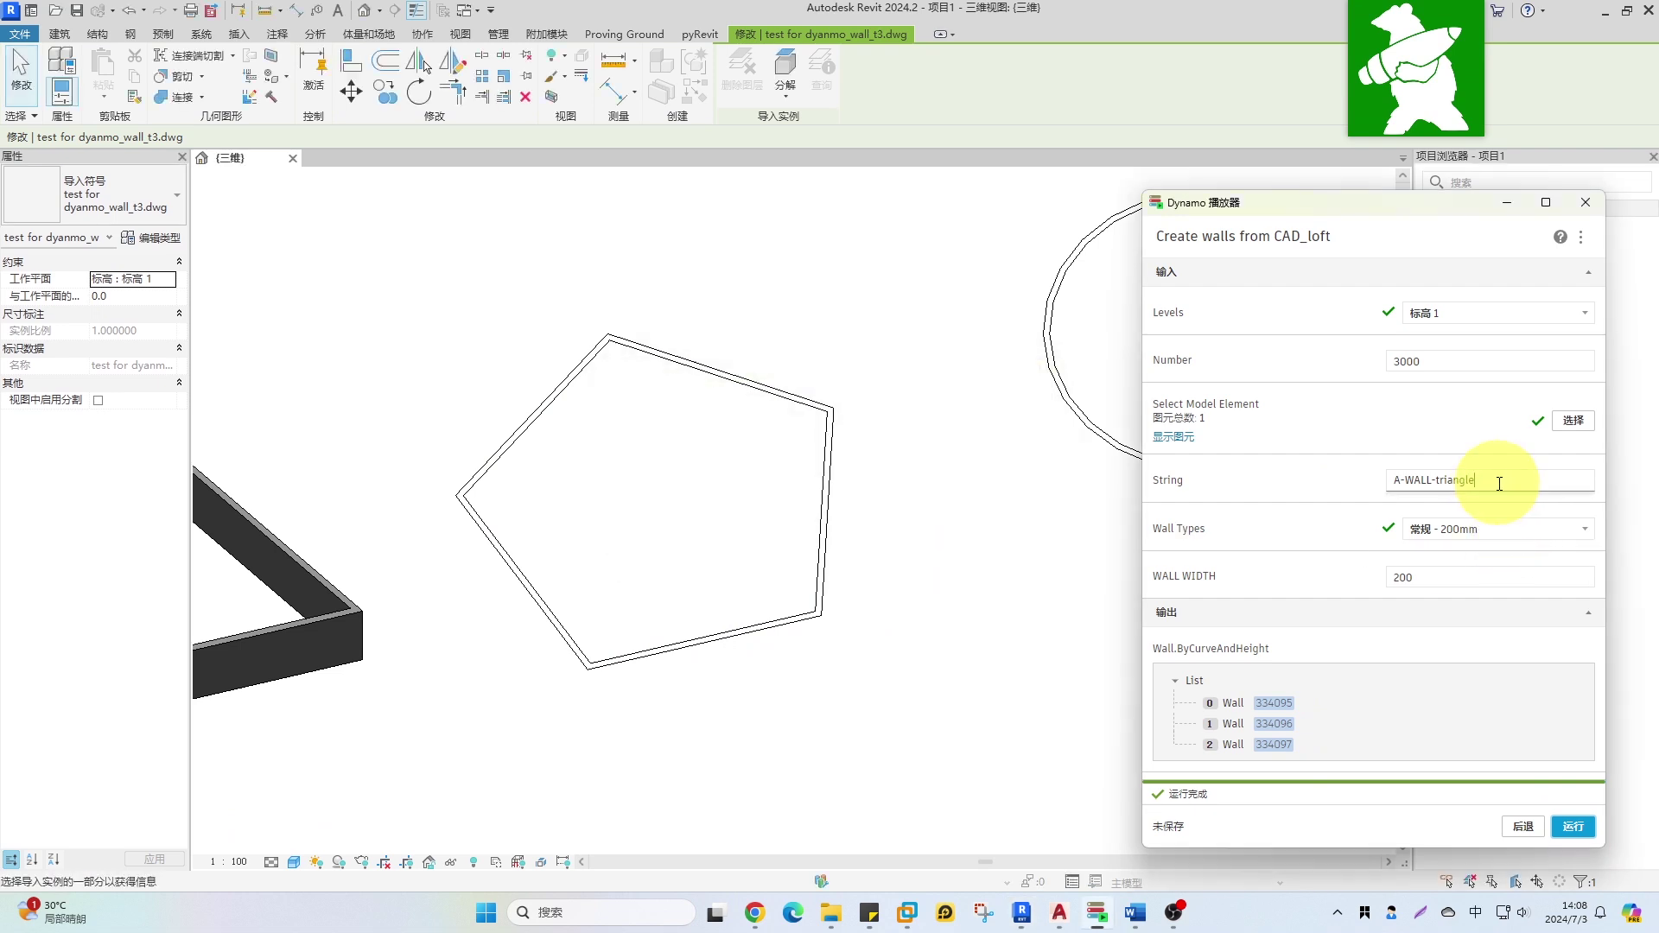
{"action": "left_click", "coordinate": [1573, 829]}
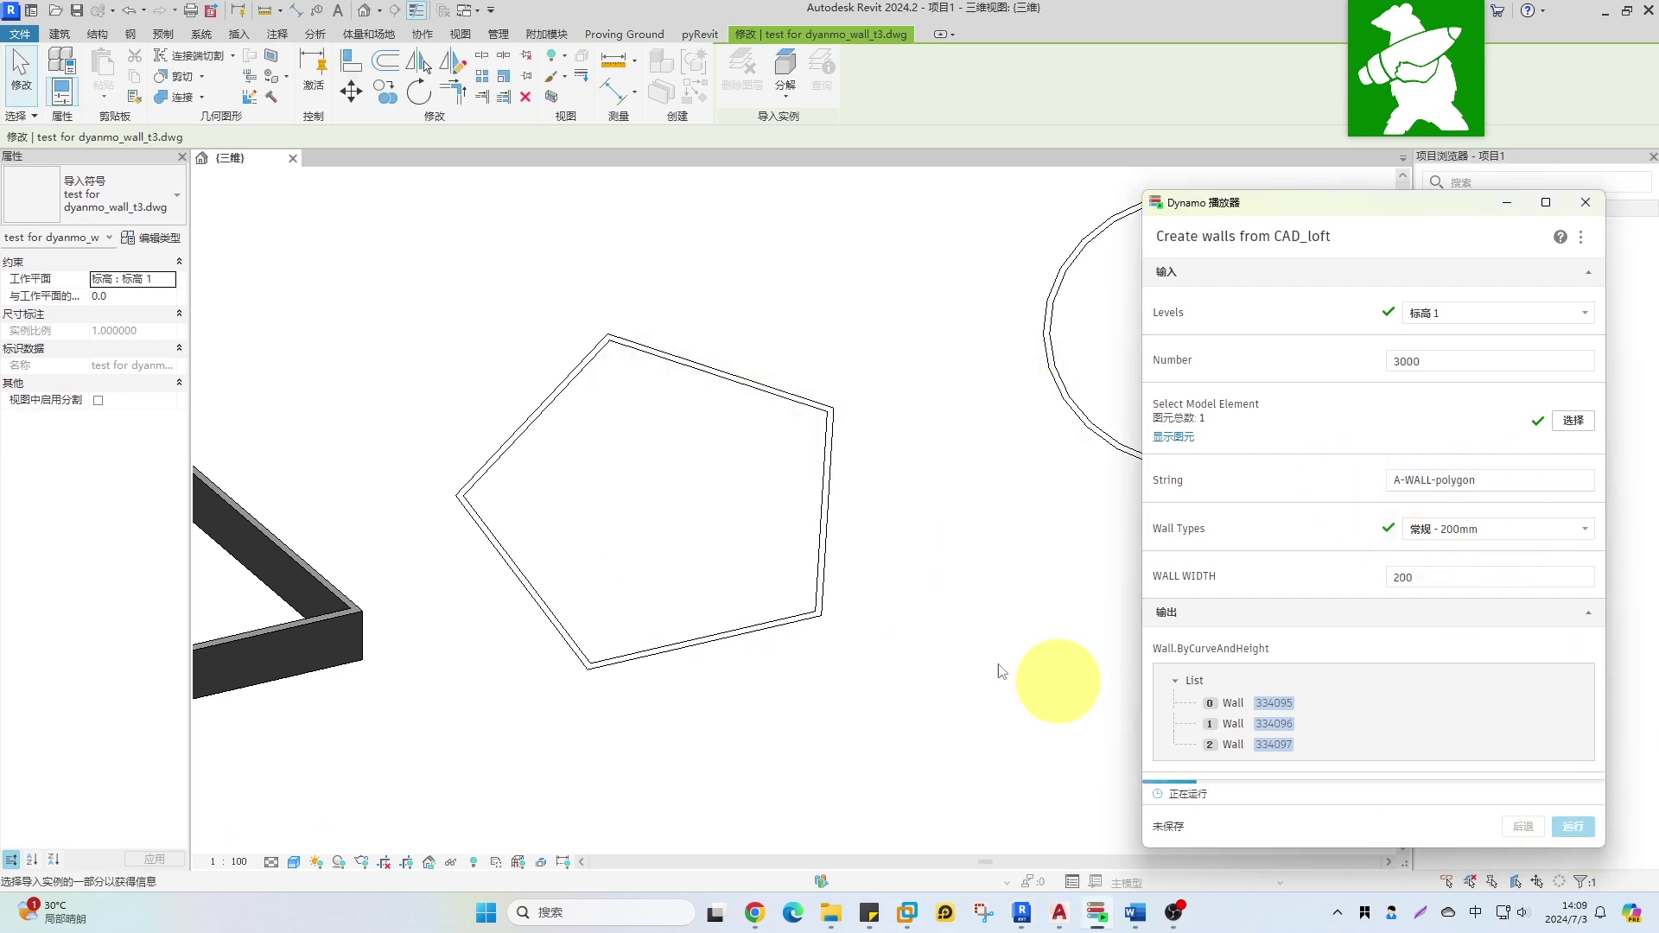
- Query the circle's layer and generate its walls by running the loft script with String A-WALL-circle
{"action": "scroll", "coordinate": [778, 587], "scroll_direction": "down", "scroll_amount": 2}
{"action": "middle_click_drag", "start_coordinate": [744, 596], "coordinate": [1177, 581], "text": "shift"}
{"action": "left_click", "coordinate": [1565, 420]}
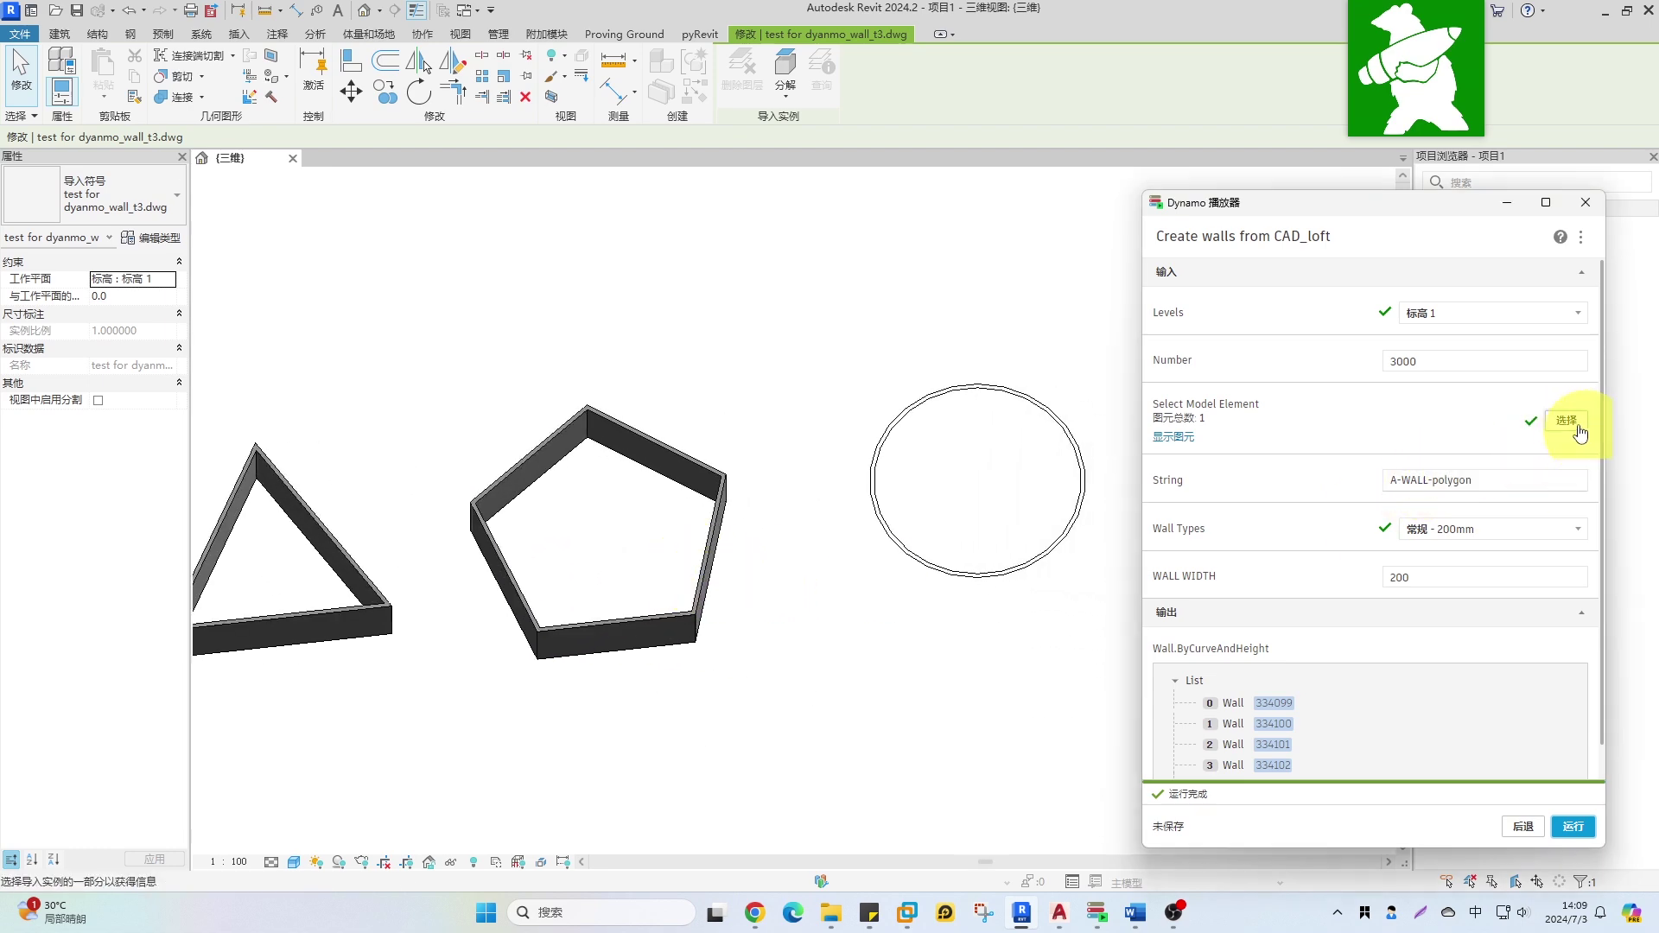
{"action": "left_click", "coordinate": [1058, 412]}
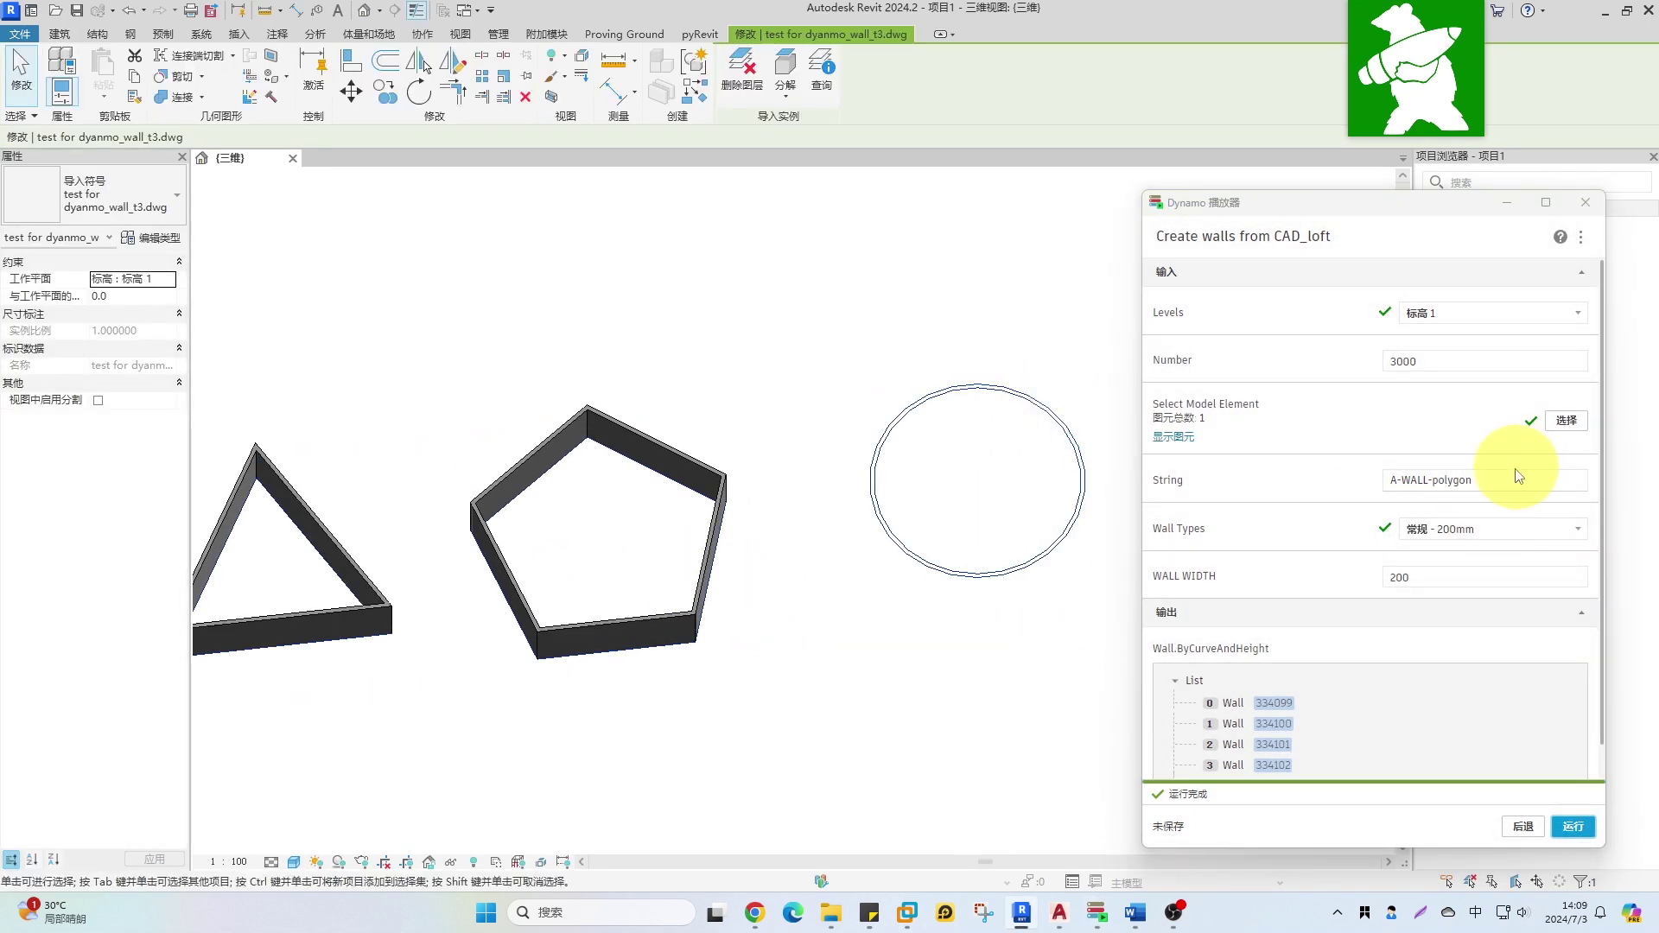
{"action": "key", "text": "Tab"}
{"action": "left_click", "coordinate": [1024, 402]}
{"action": "left_click", "coordinate": [1026, 409]}
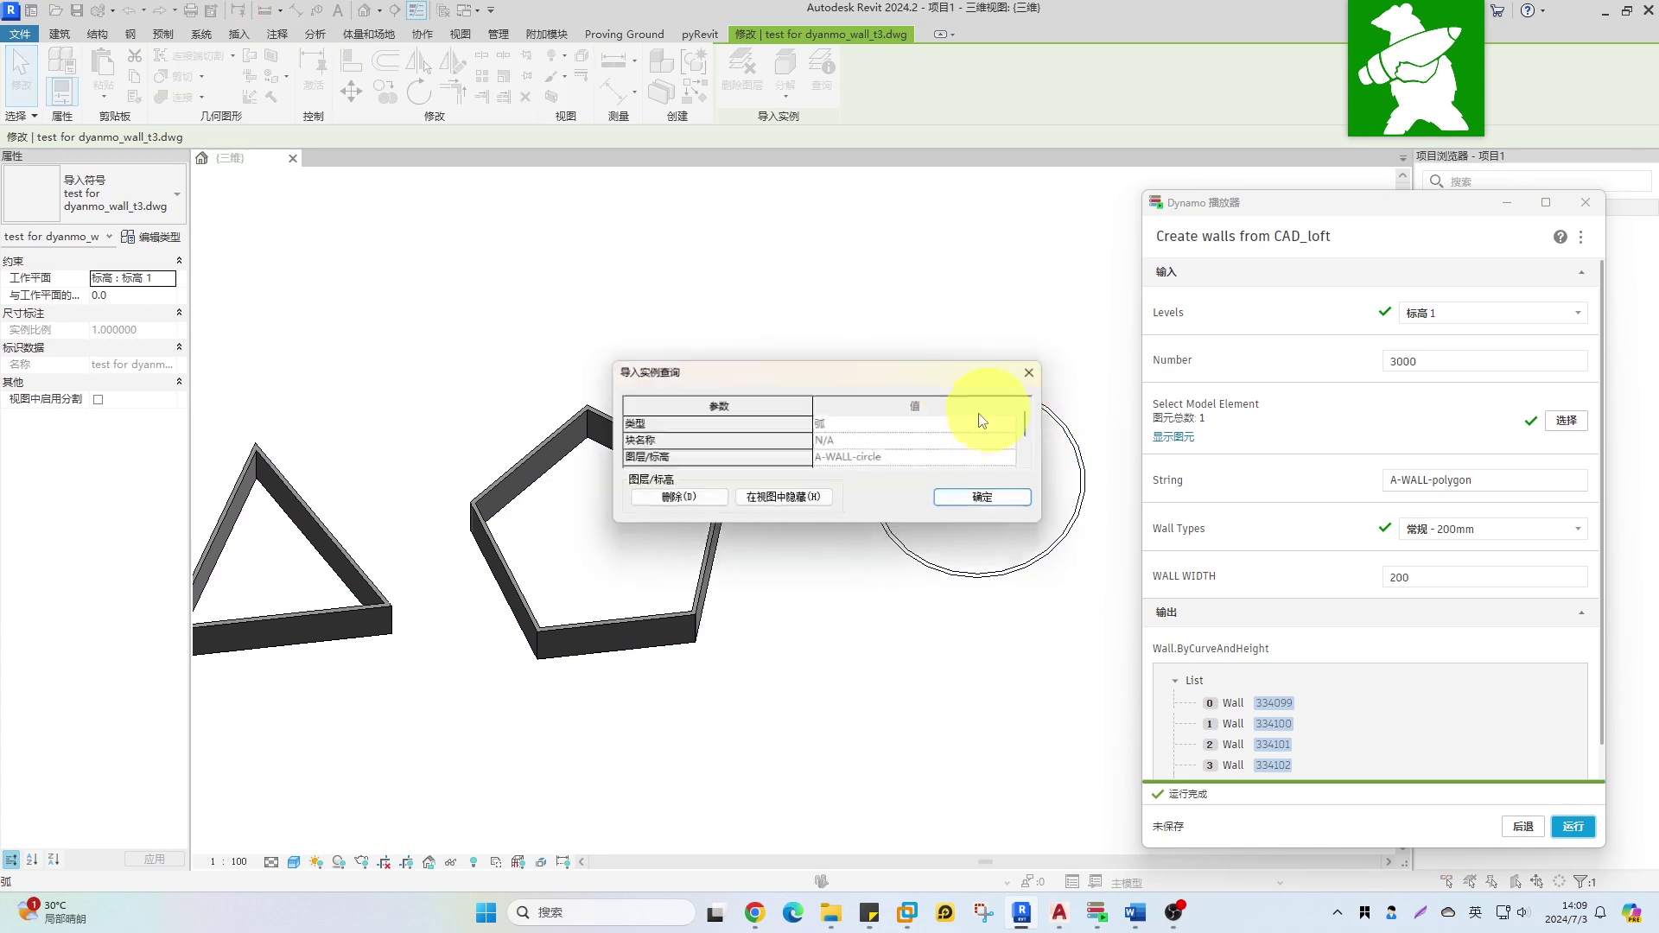
{"action": "left_click", "coordinate": [991, 500]}
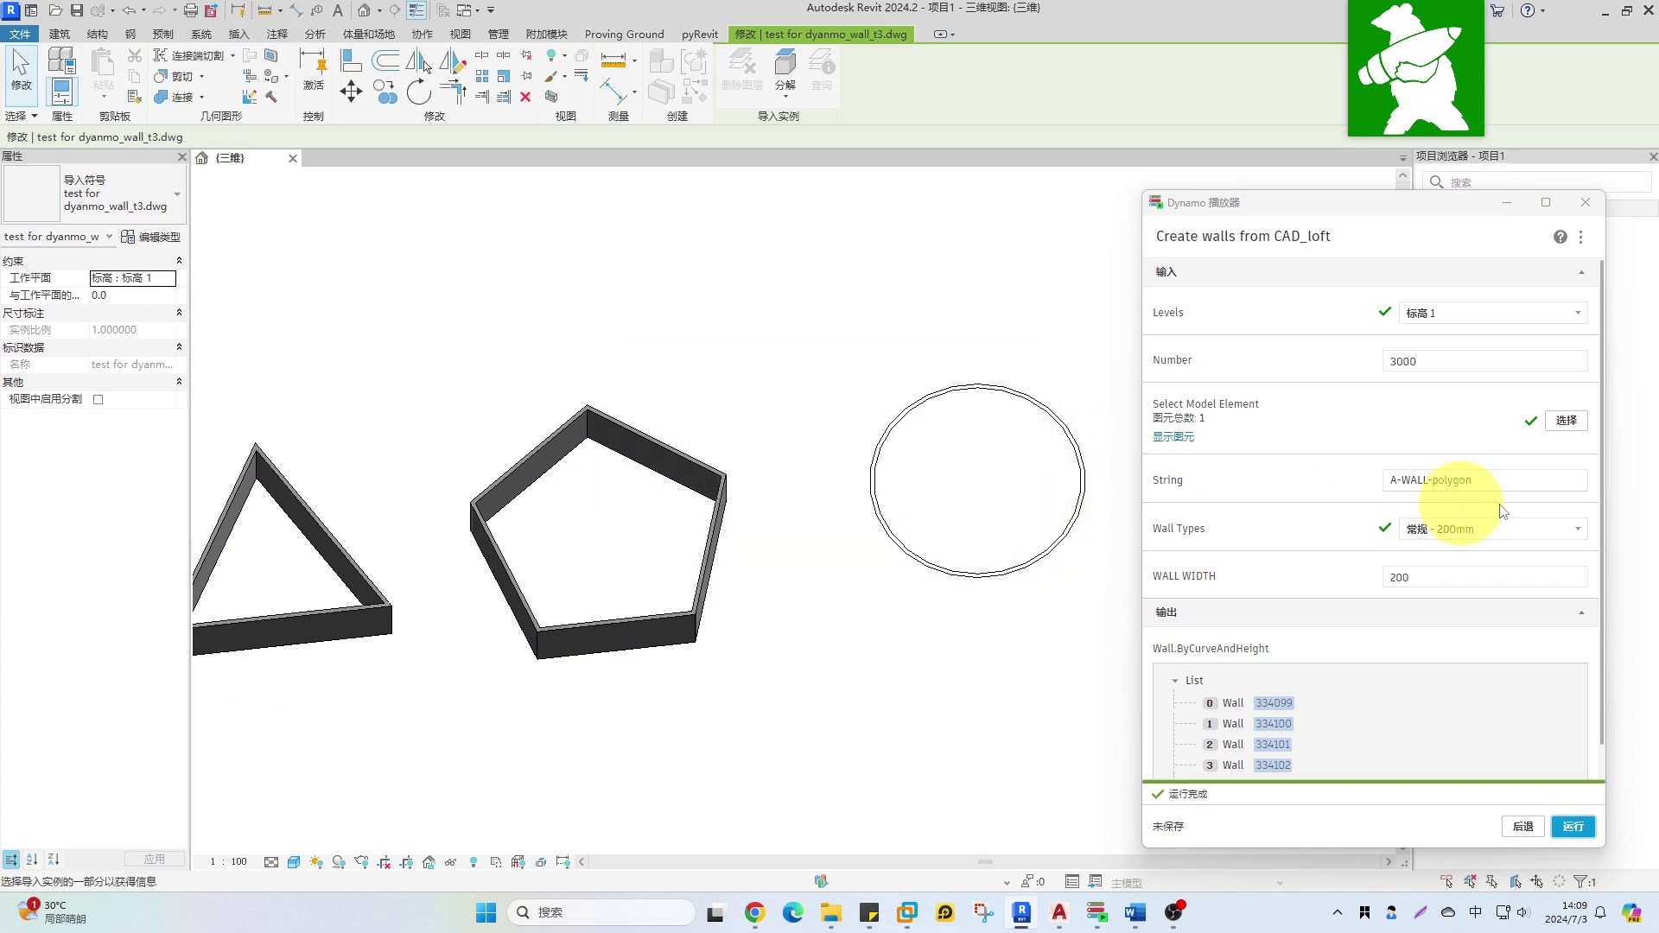
{"action": "left_click", "coordinate": [1492, 478]}
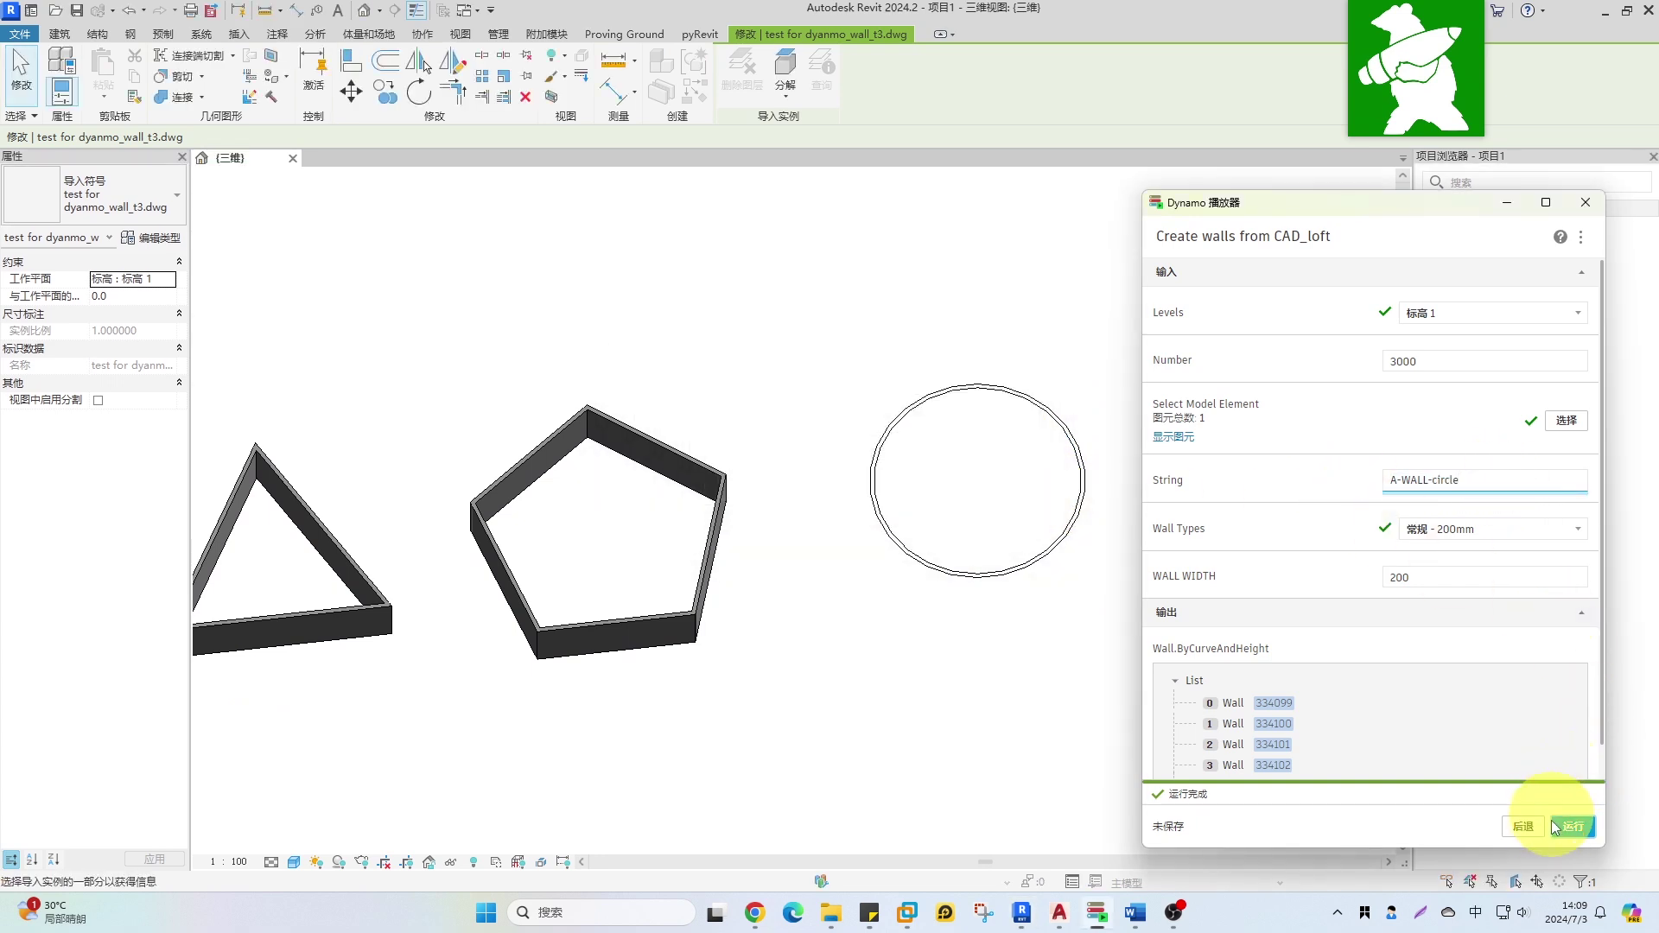
{"action": "left_click", "coordinate": [879, 607]}
- Pick the imported Masterplan_line.dwg drawing as the loft script's model element
{"action": "scroll", "coordinate": [940, 622], "scroll_direction": "down", "scroll_amount": 2}
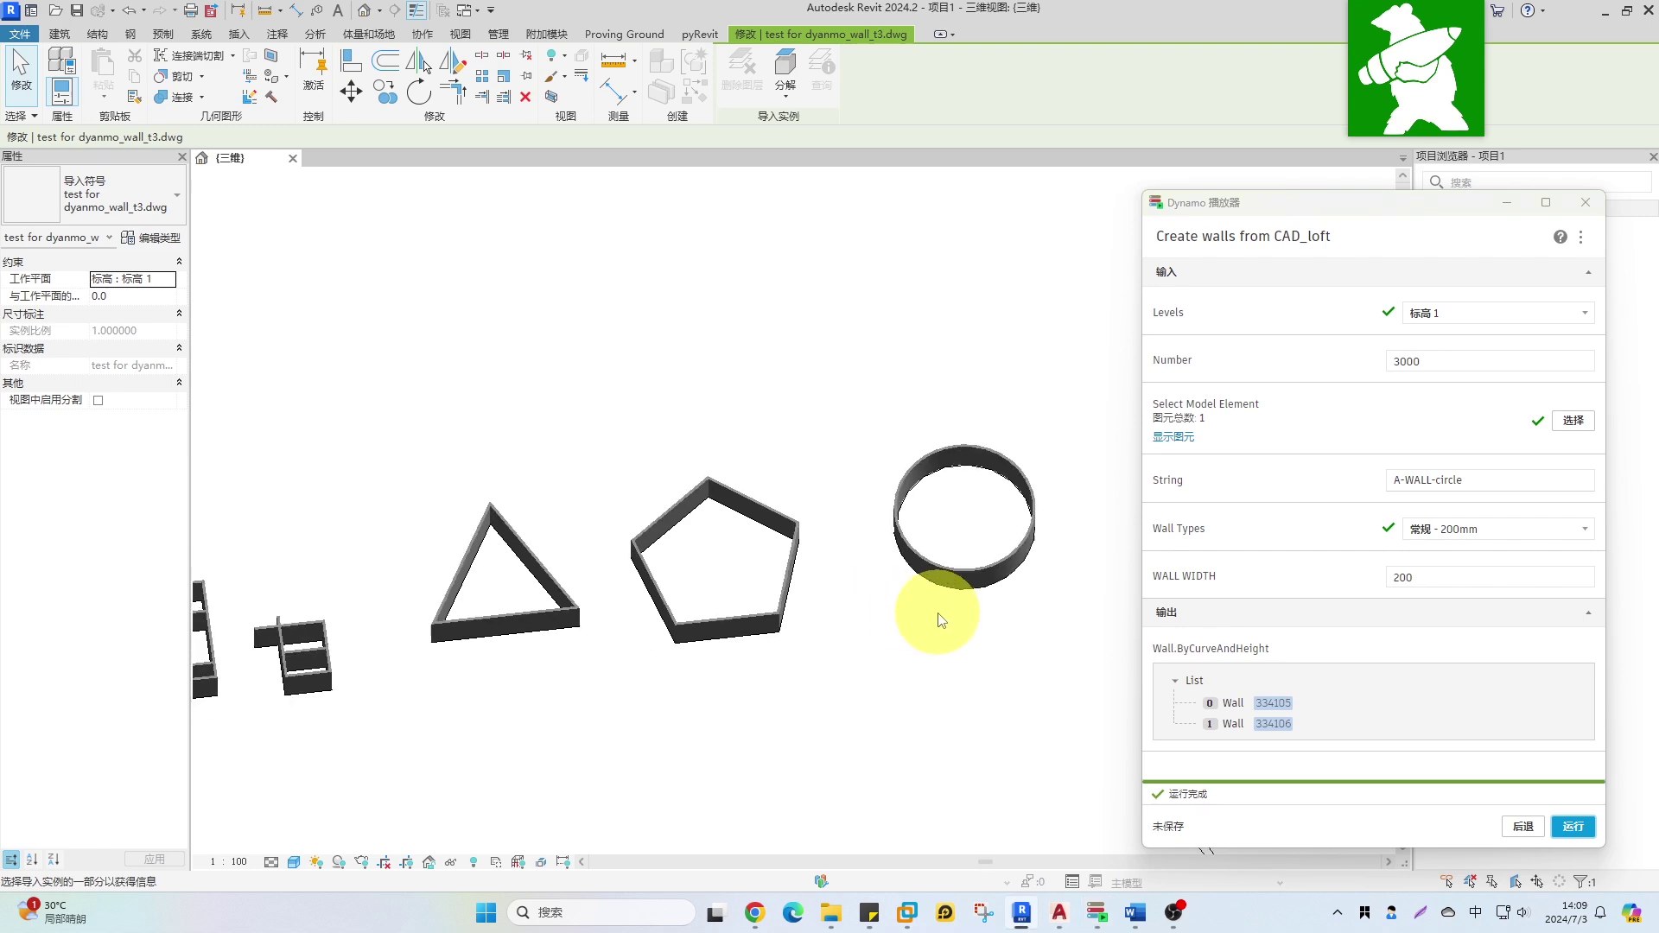
{"action": "middle_click_drag", "start_coordinate": [1123, 596], "coordinate": [722, 533]}
{"action": "scroll", "coordinate": [734, 555], "scroll_direction": "down", "scroll_amount": 4}
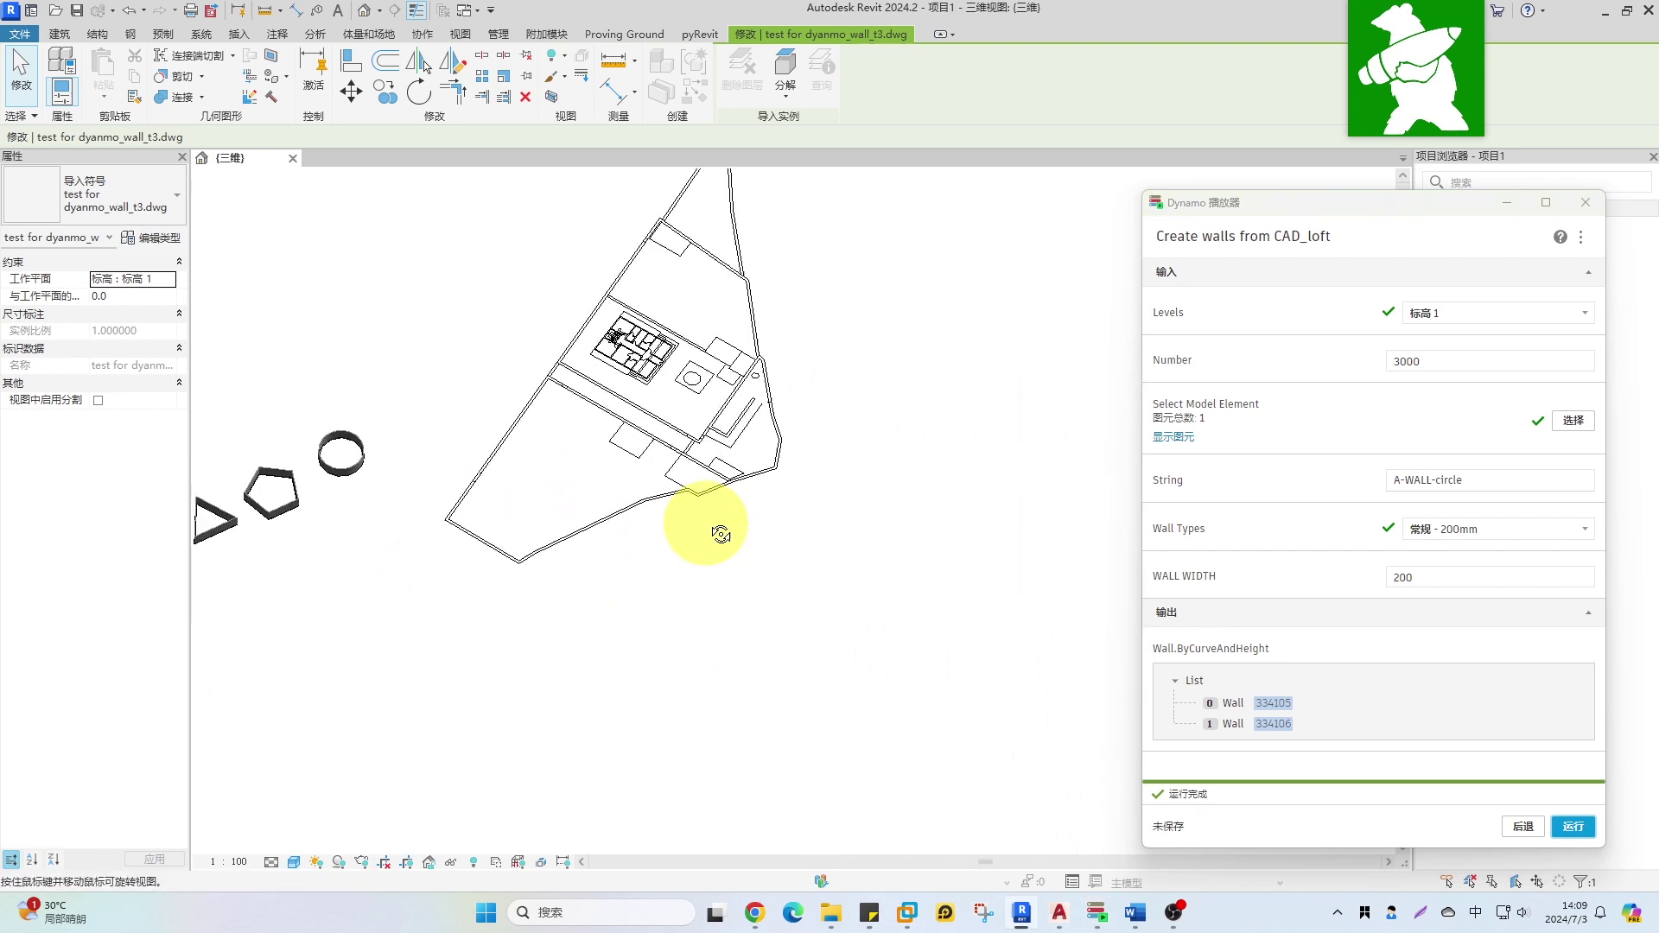
{"action": "mouse_move", "coordinate": [716, 471]}
{"action": "middle_mouse_down"}
{"action": "mouse_move", "coordinate": [714, 571]}
{"action": "mouse_move", "coordinate": [685, 499]}
{"action": "mouse_move", "coordinate": [726, 470]}
{"action": "middle_mouse_up"}
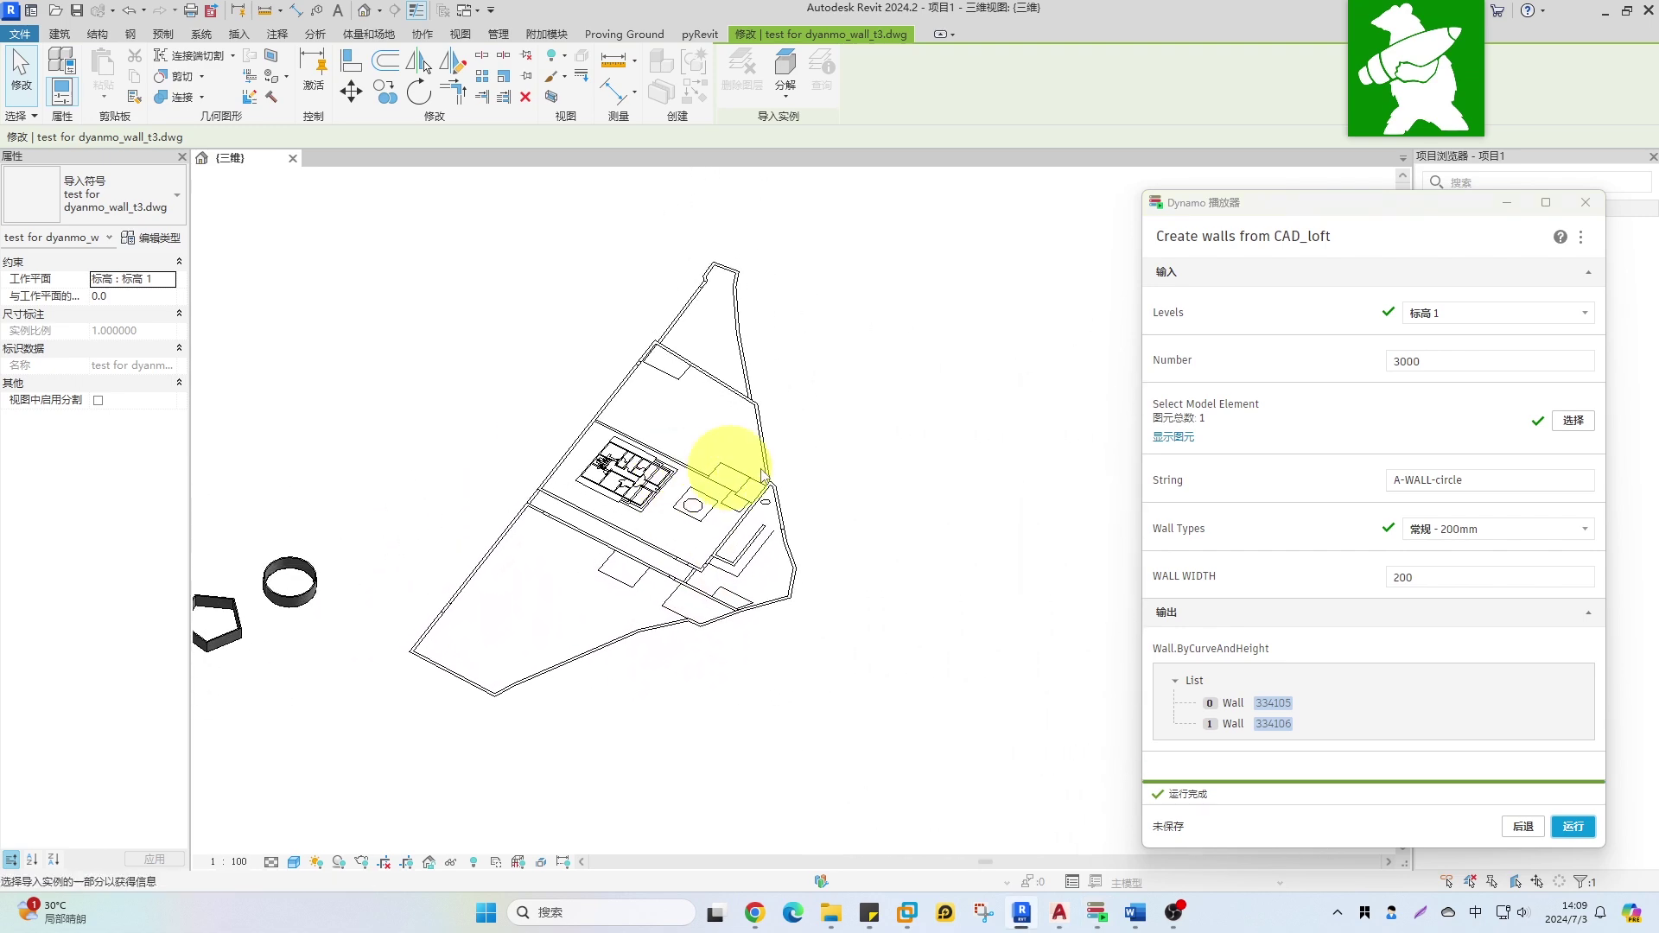
{"action": "left_click", "coordinate": [1572, 421]}
{"action": "left_click", "coordinate": [750, 402]}
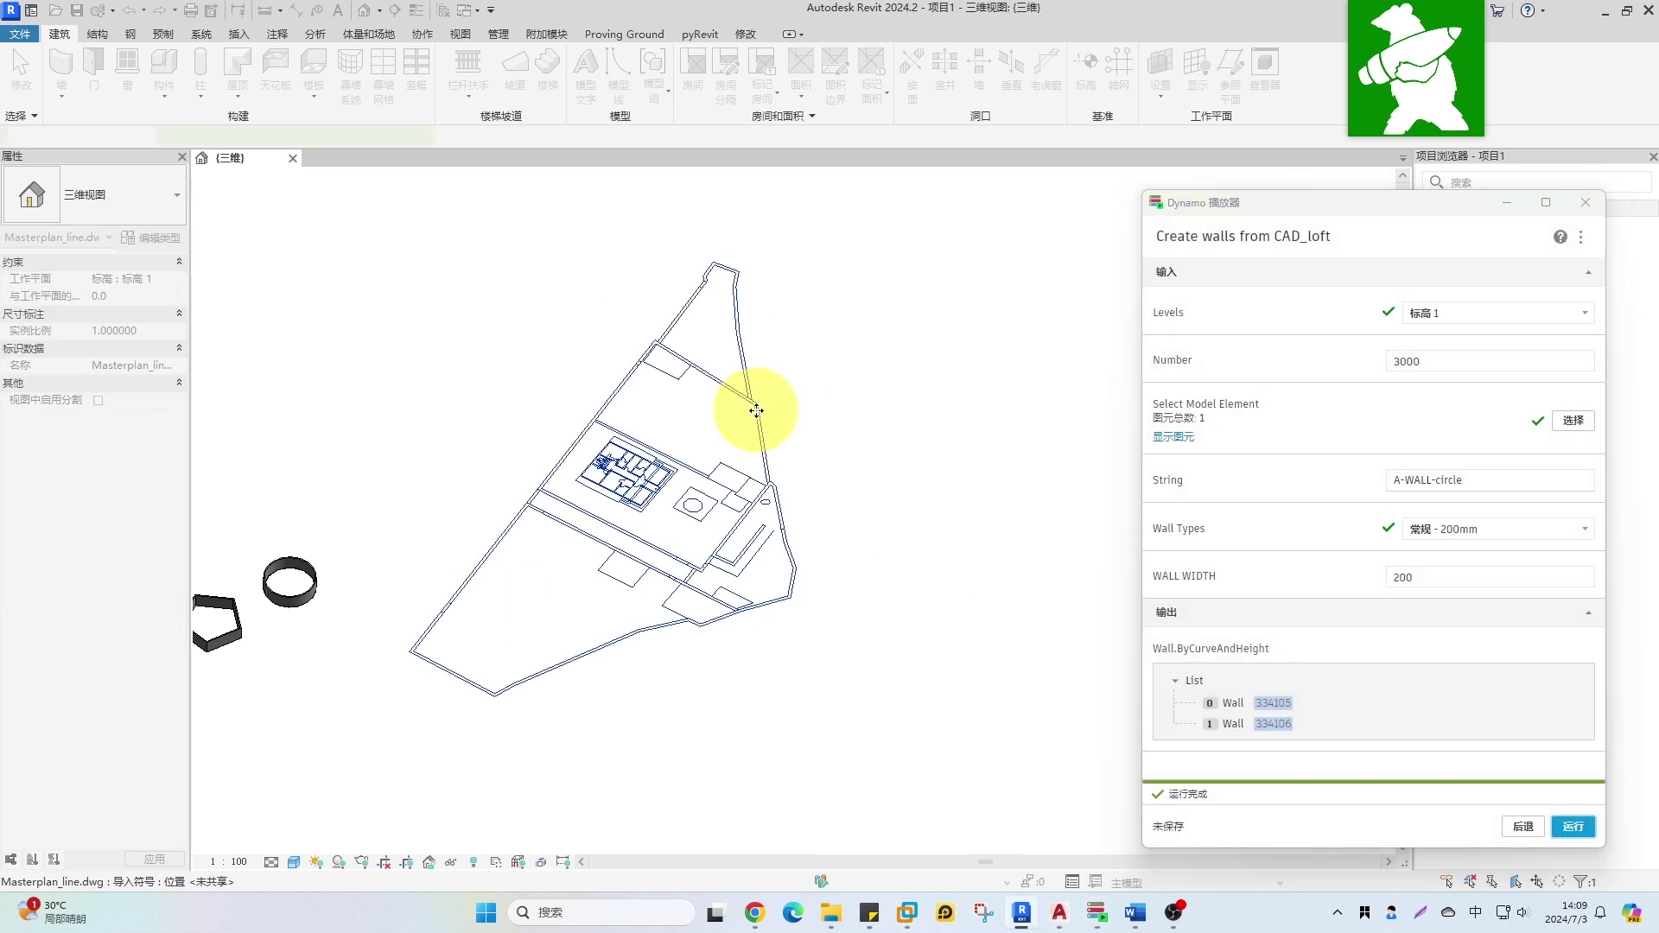
{"action": "scroll", "coordinate": [758, 409], "scroll_direction": "up", "scroll_amount": 4}
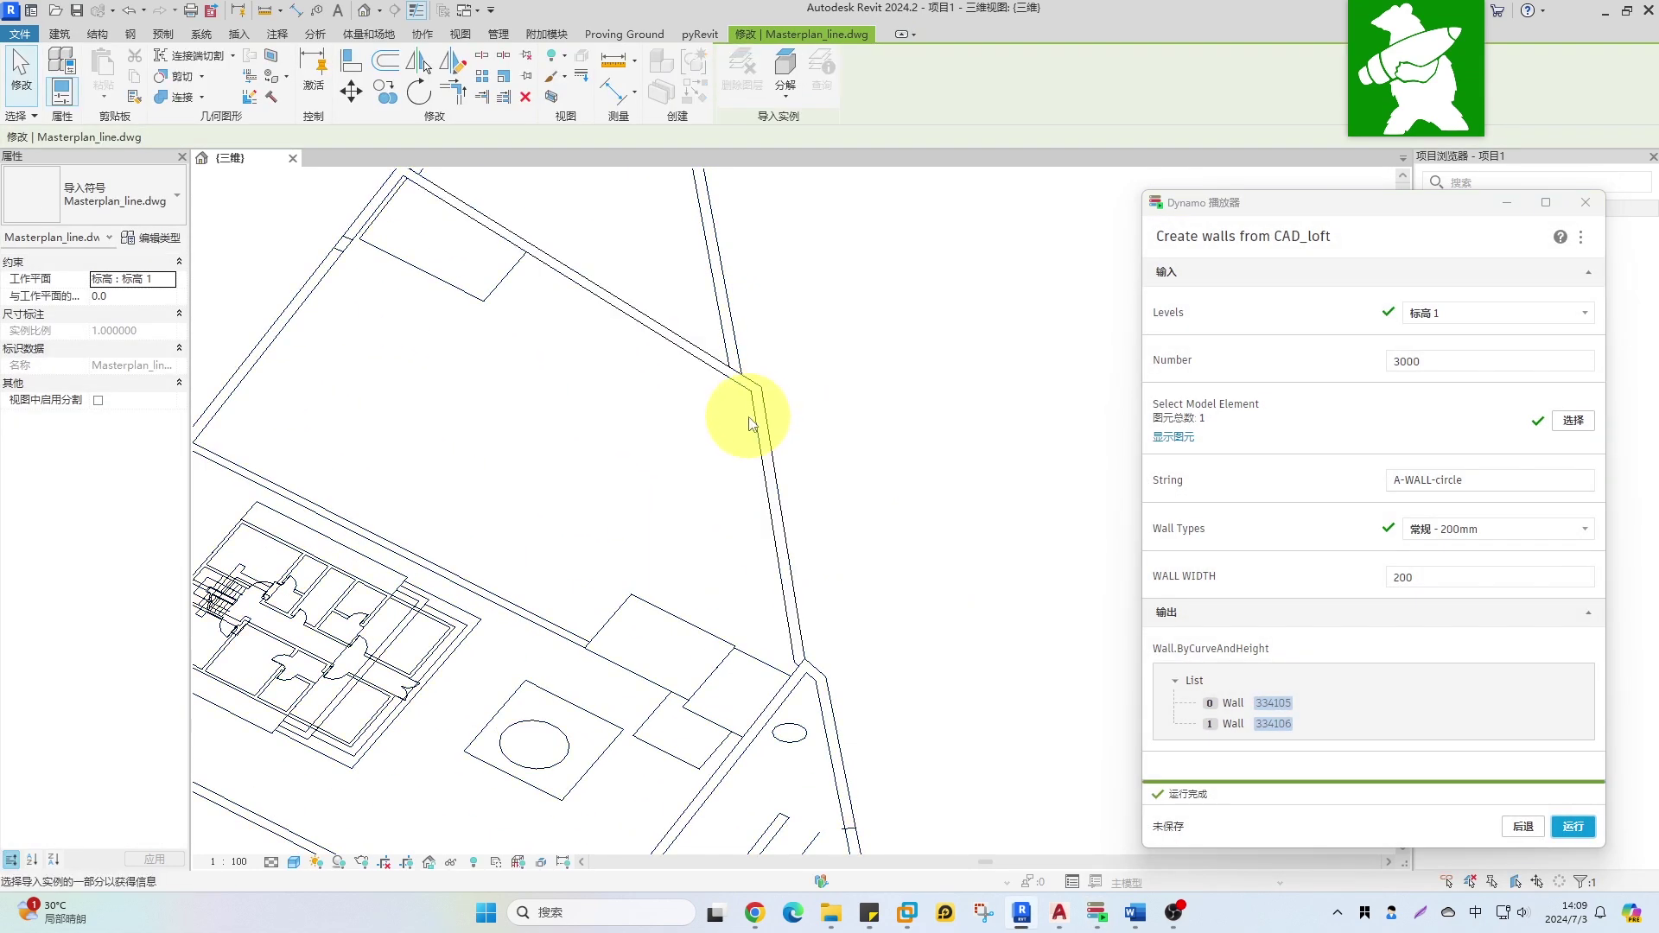
- Query the boundary wall's layer in the masterplan drawing and set the loft script's String to A-围墙
{"action": "left_click", "coordinate": [758, 416]}
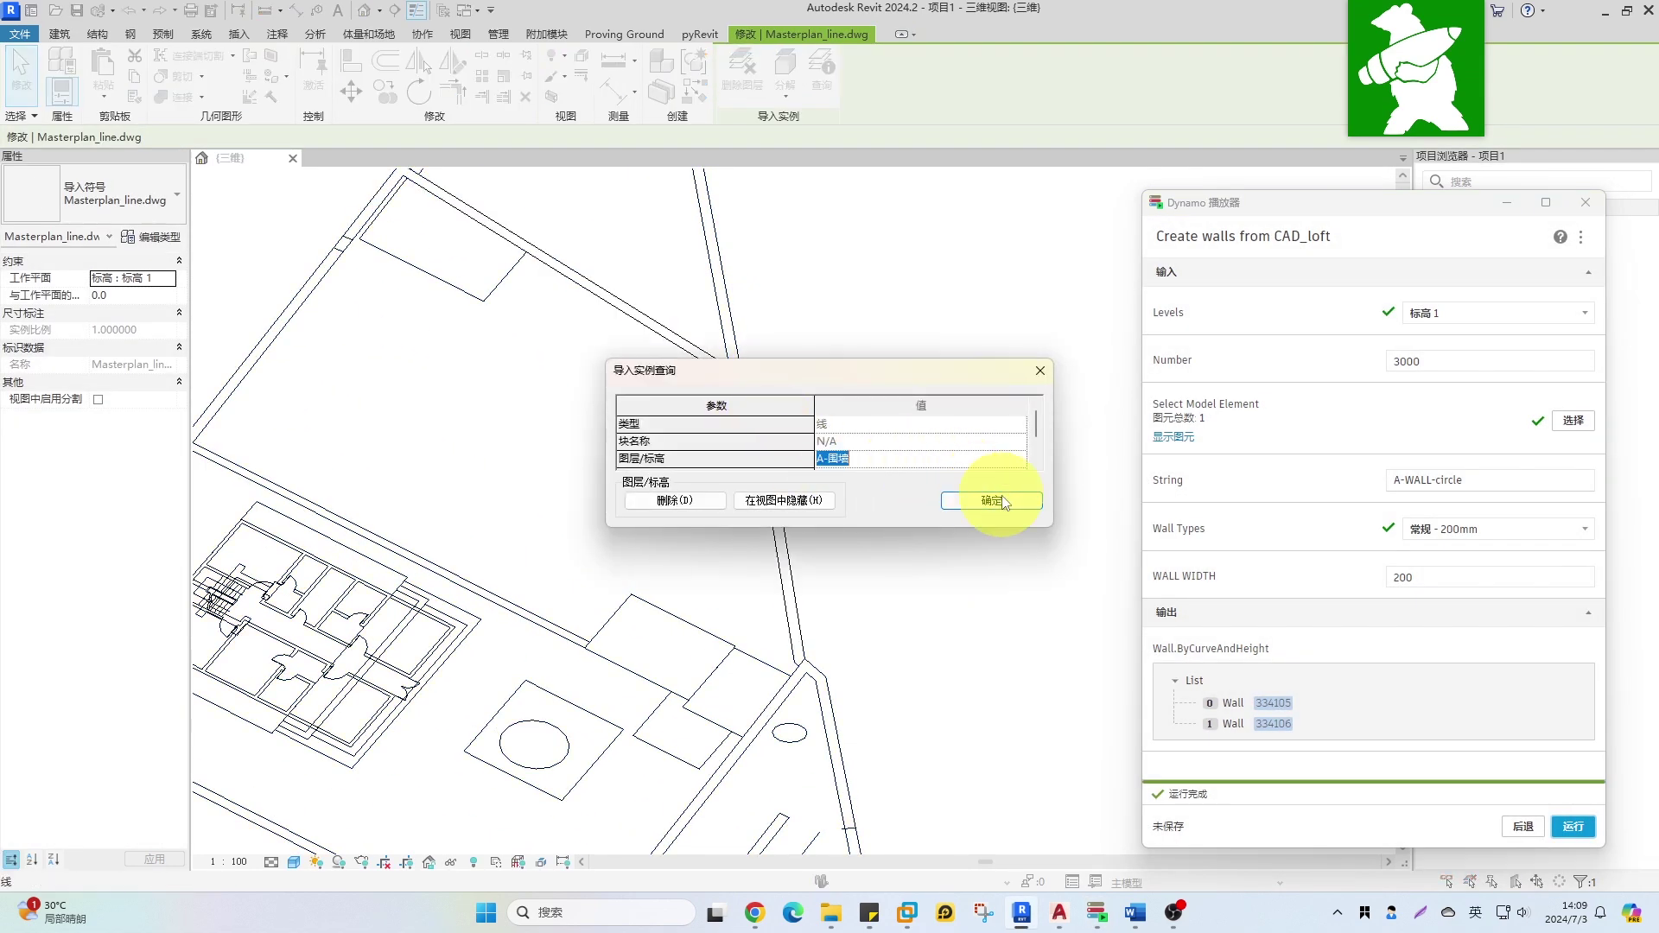
{"action": "left_click", "coordinate": [992, 501]}
{"action": "triple_click", "coordinate": [1485, 481]}
{"action": "type", "text": "A-围墙"}
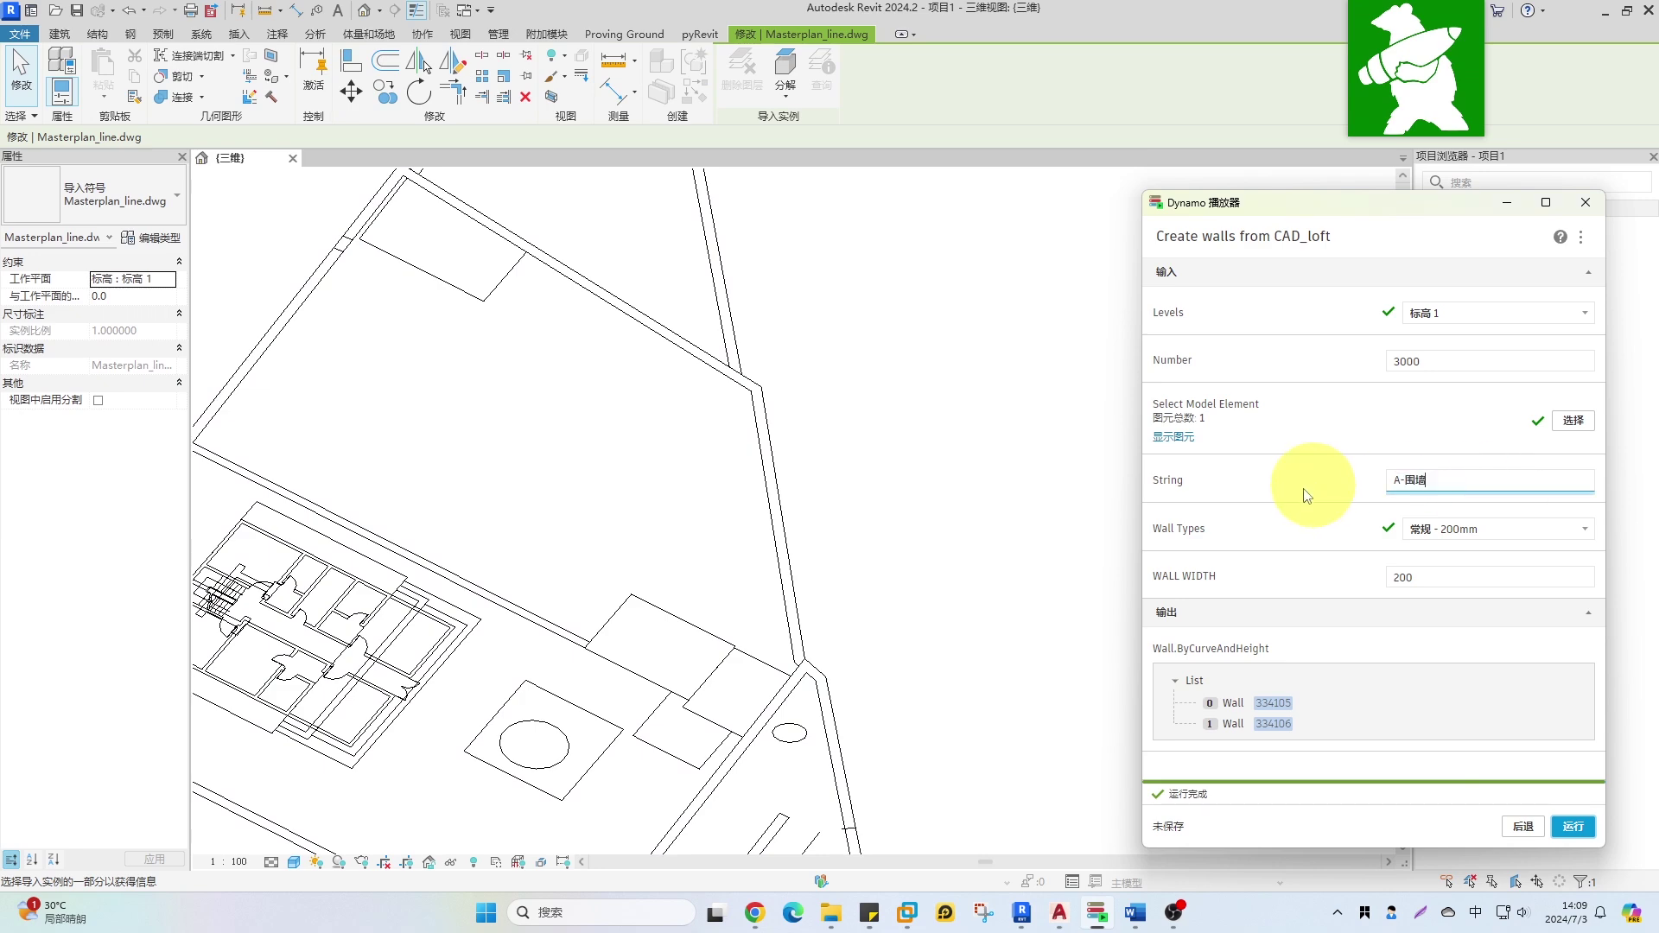
- Measure the distance between the two parallel boundary wall lines in the masterplan drawing
{"action": "scroll", "coordinate": [777, 525], "scroll_direction": "up", "scroll_amount": 3}
{"action": "key", "text": "m"}
{"action": "key", "text": "e"}
{"action": "left_click", "coordinate": [762, 507]}
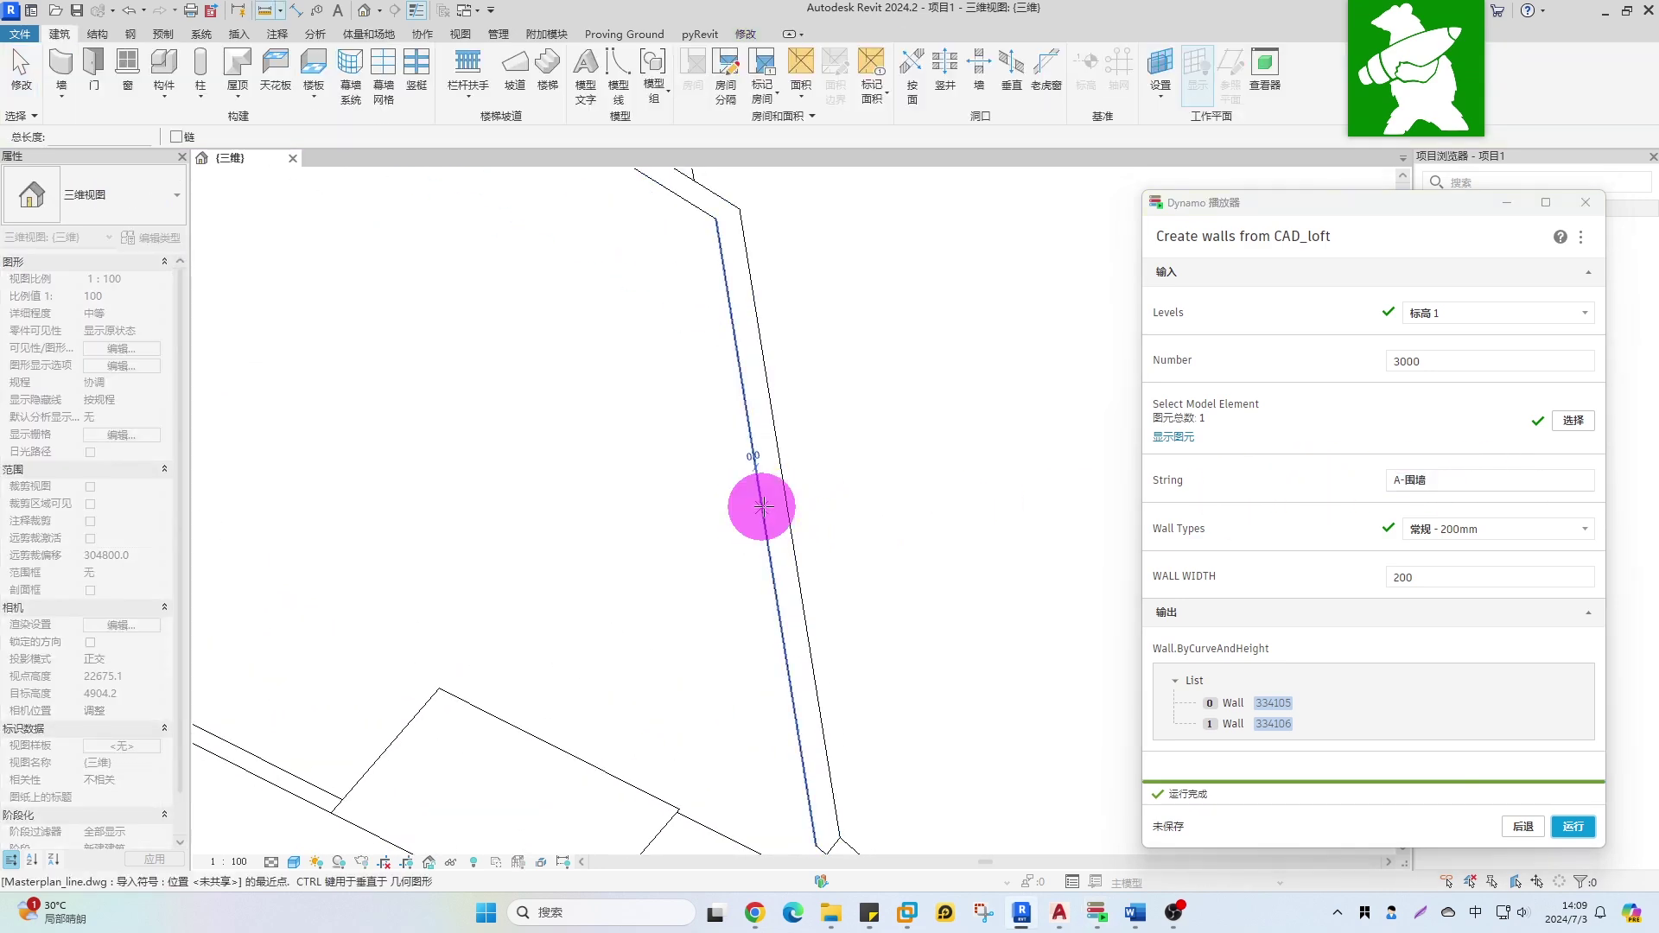
{"action": "left_click", "coordinate": [782, 504]}
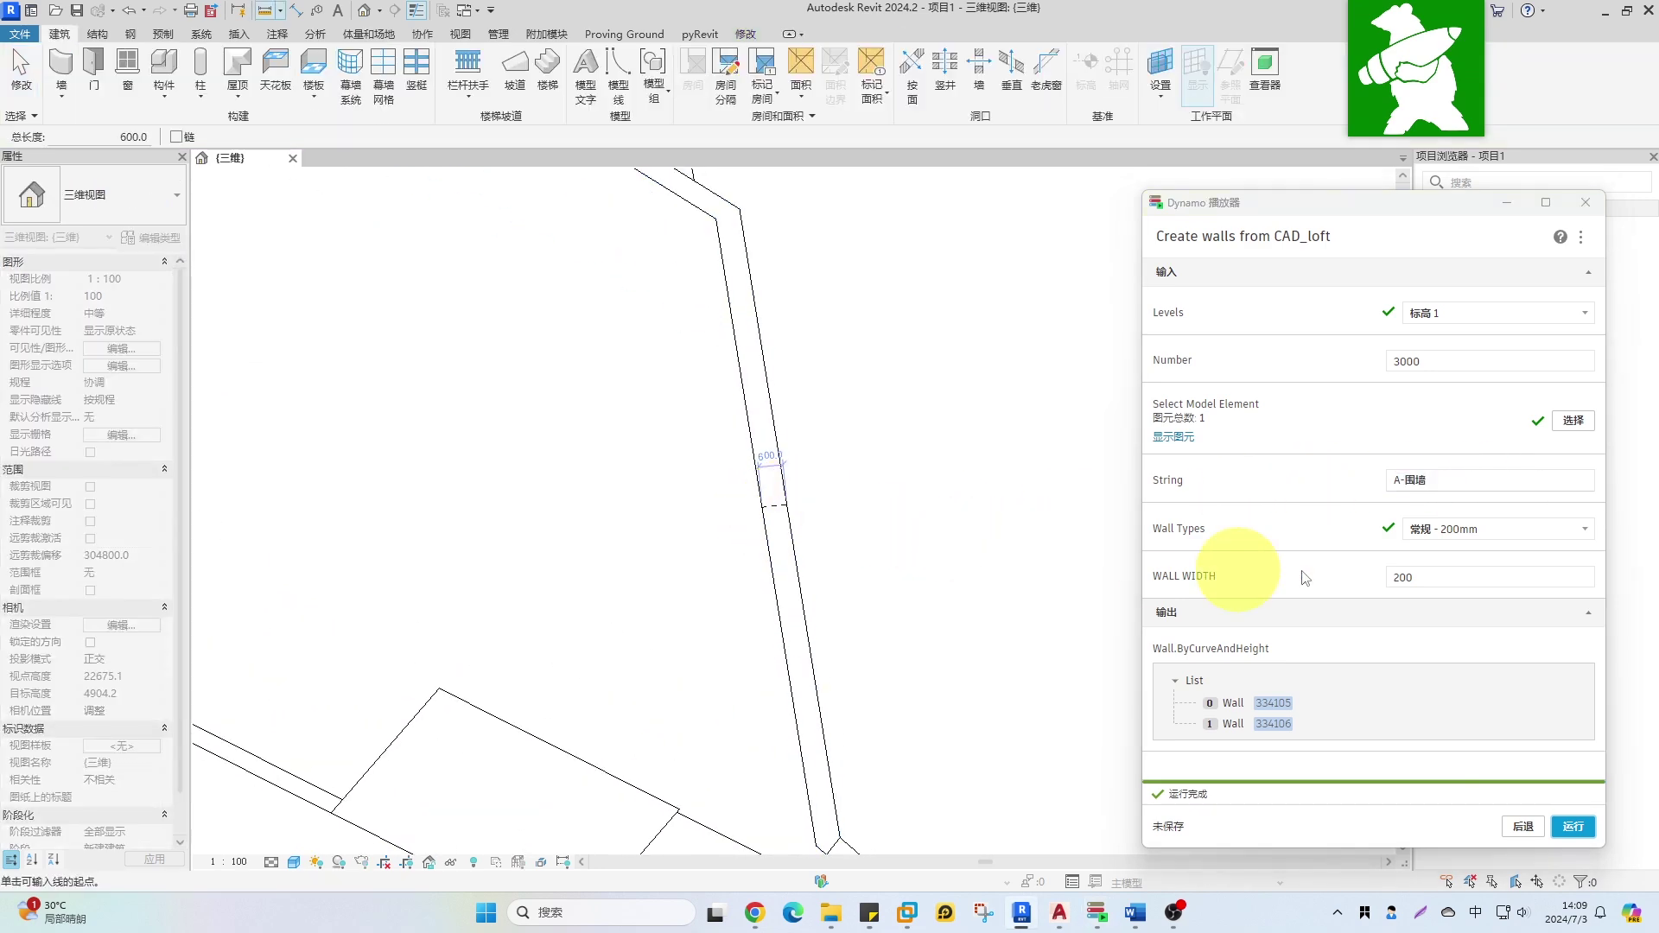
- Set WALL WIDTH to 600 and look through the script's available wall types
{"action": "double_click", "coordinate": [1408, 577]}
{"action": "type", "text": "60"}
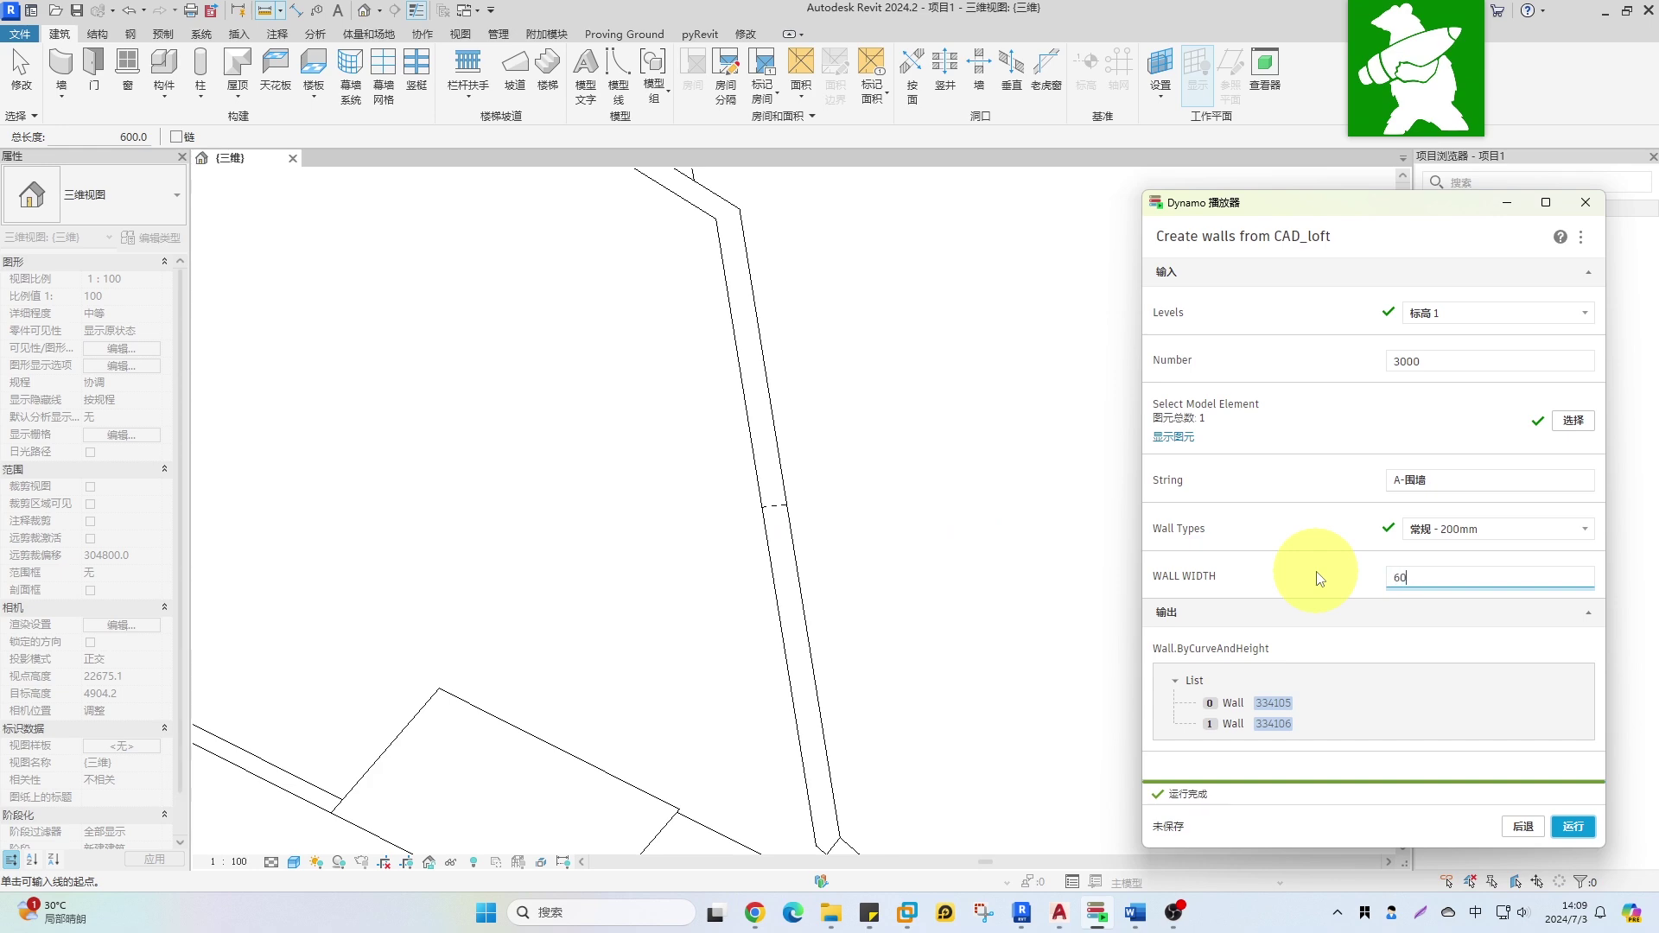
{"action": "type", "text": "0"}
{"action": "left_click", "coordinate": [904, 520]}
{"action": "scroll", "coordinate": [904, 520], "scroll_direction": "down", "scroll_amount": 3}
{"action": "key", "text": "Escape"}
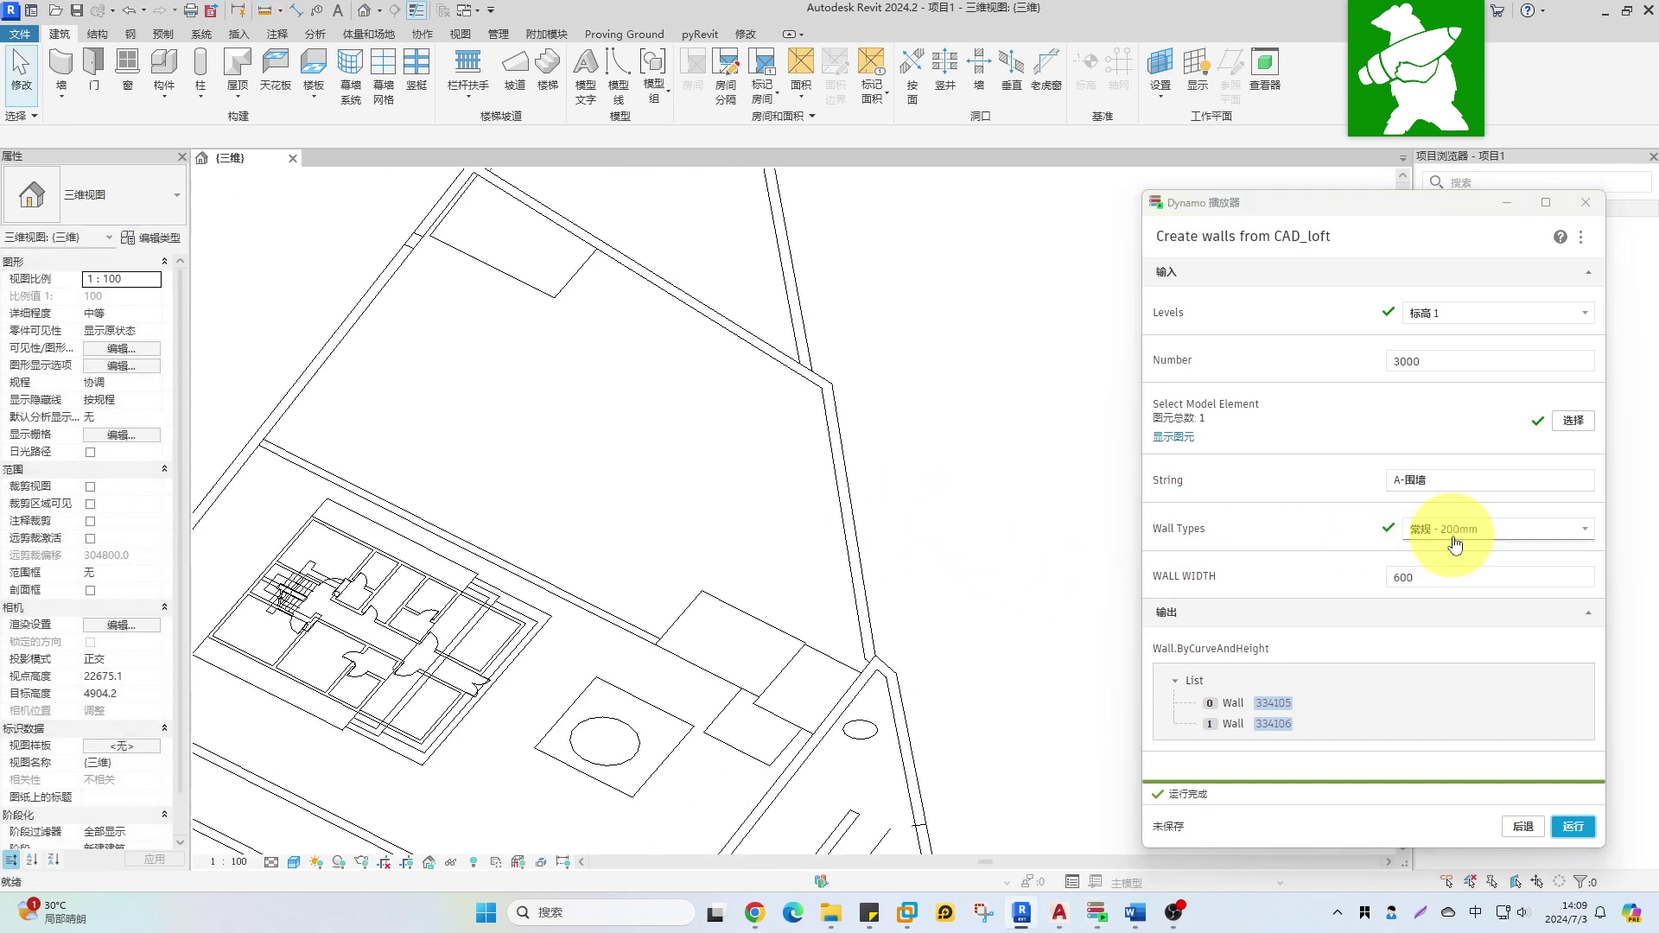
{"action": "left_click", "coordinate": [1456, 541]}
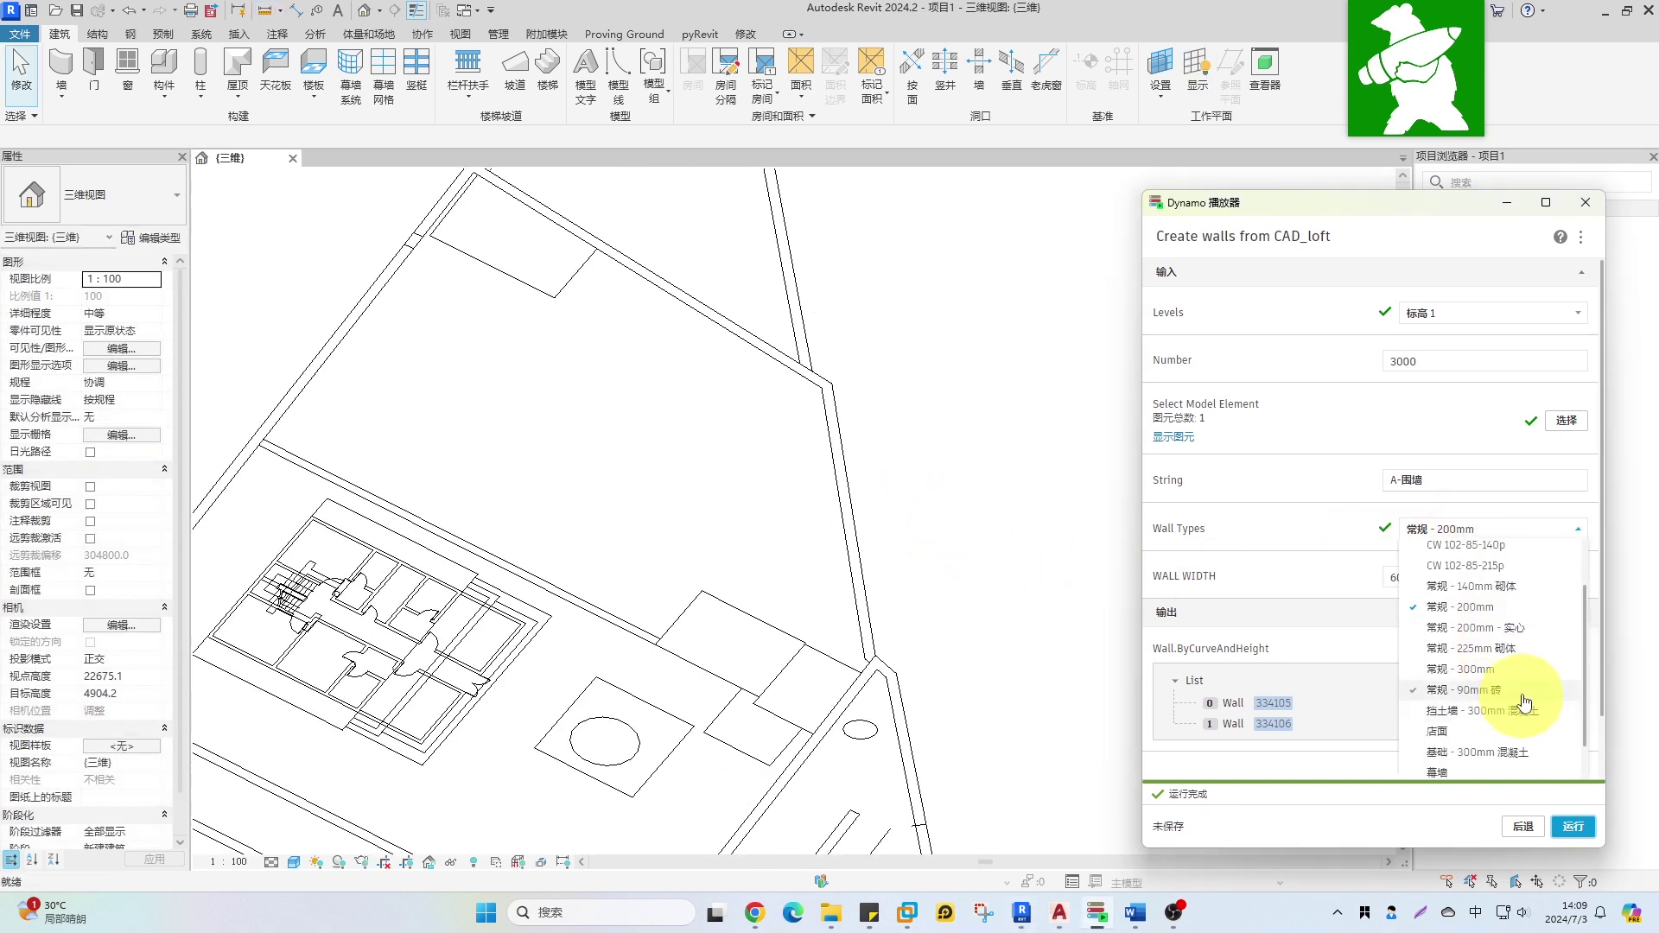
{"action": "left_click", "coordinate": [961, 513]}
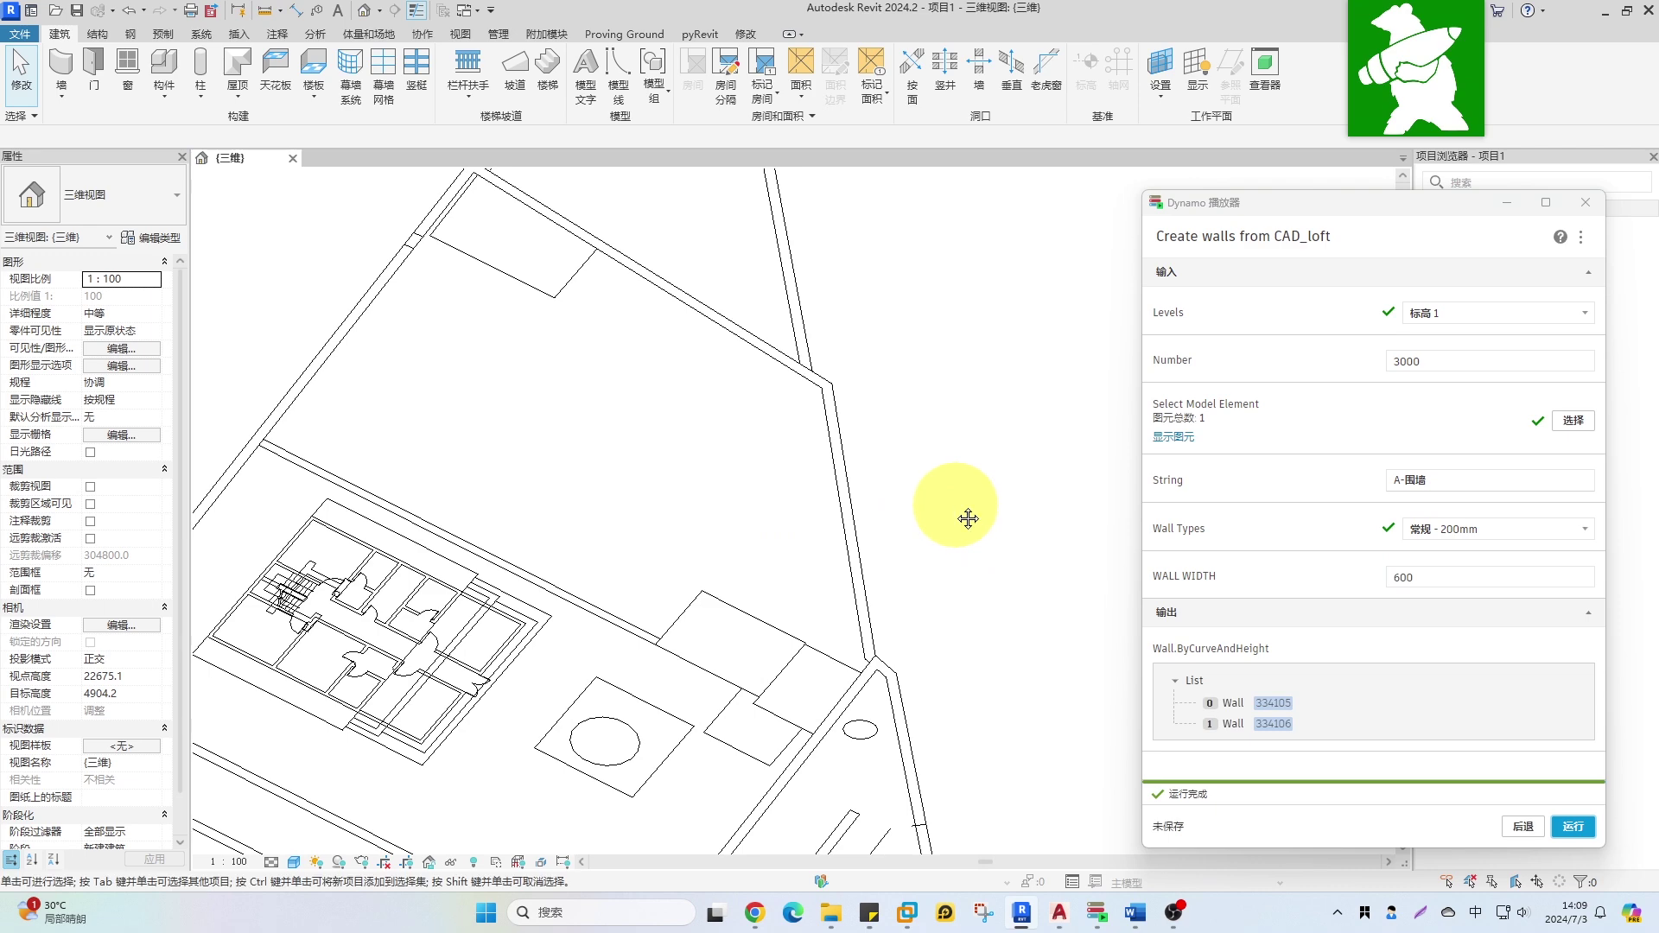
- Duplicate the 常规 - 200mm wall type as 常规 - 600mm and set its structure layer thickness to 600
{"action": "middle_click_drag", "start_coordinate": [968, 518], "coordinate": [793, 507]}
{"action": "key", "text": "w"}
{"action": "key", "text": "a"}
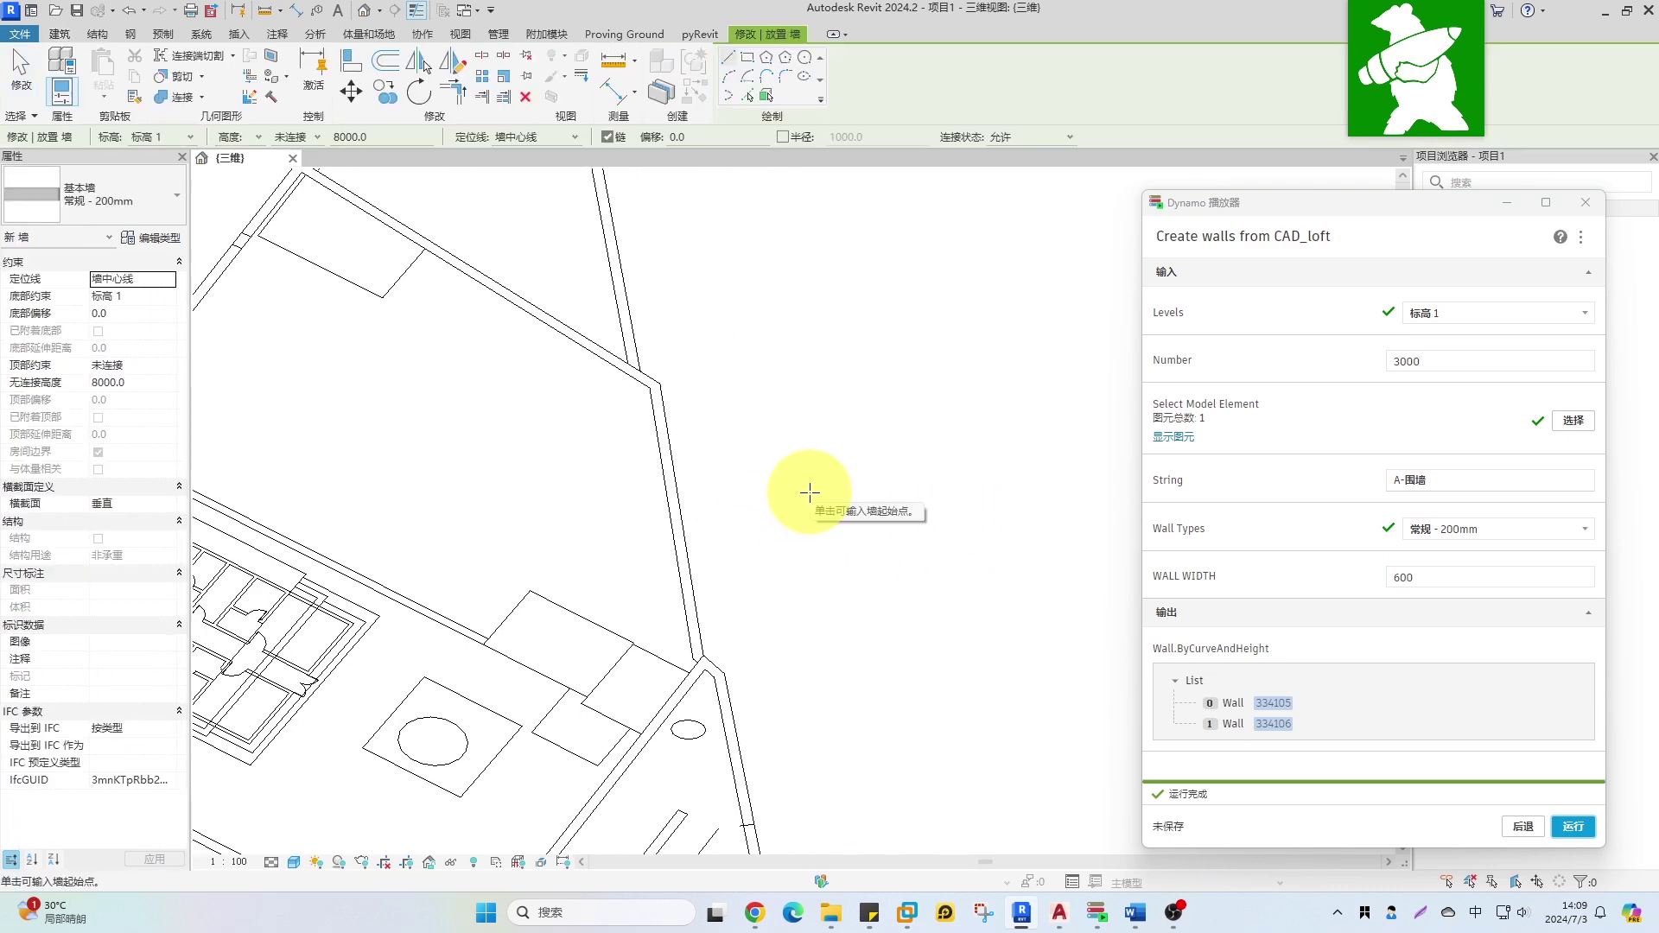
{"action": "key", "text": "Escape"}
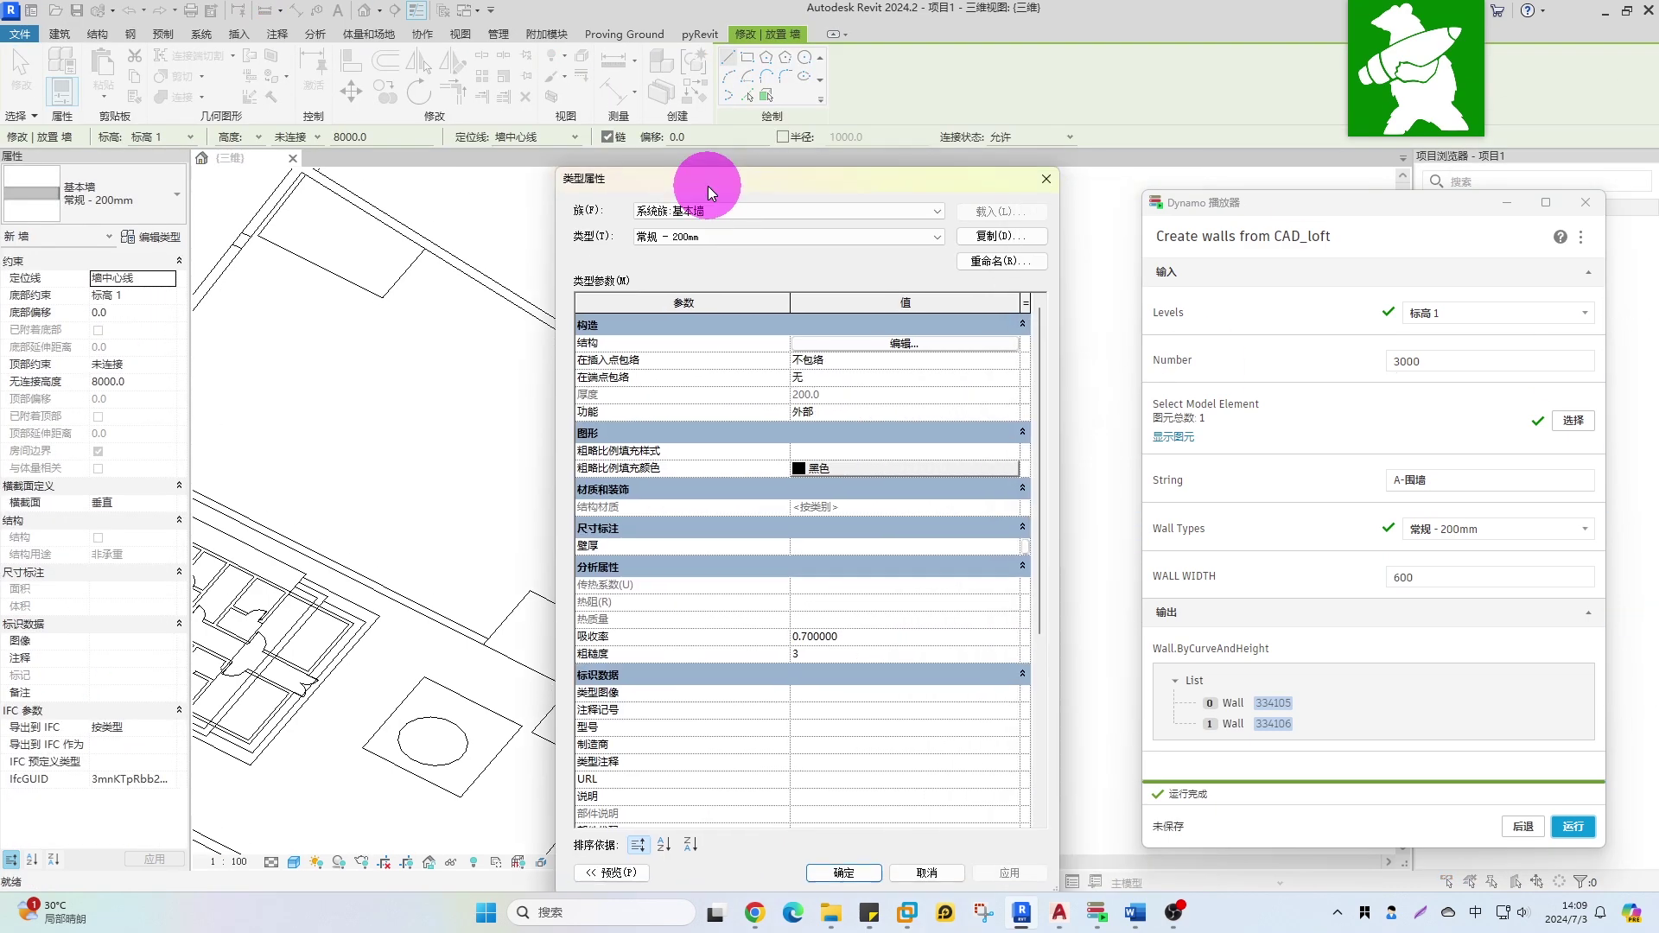
{"action": "left_click_drag", "start_coordinate": [707, 185], "coordinate": [692, 177]}
{"action": "left_click", "coordinate": [1004, 229]}
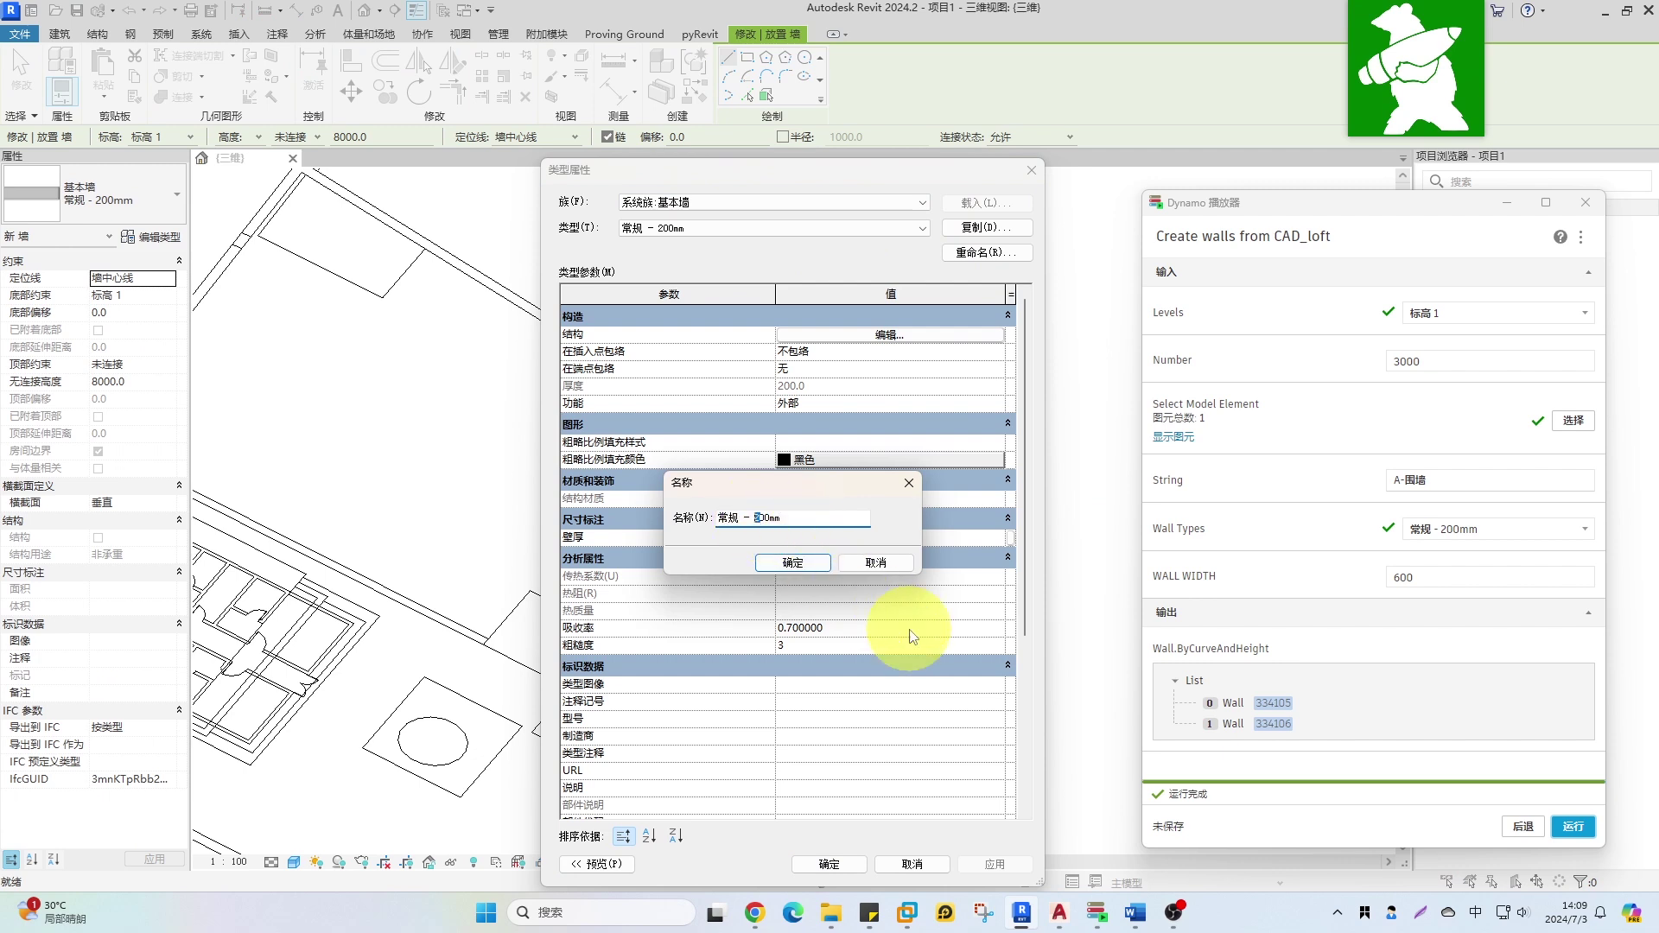
{"action": "left_click", "coordinate": [810, 567]}
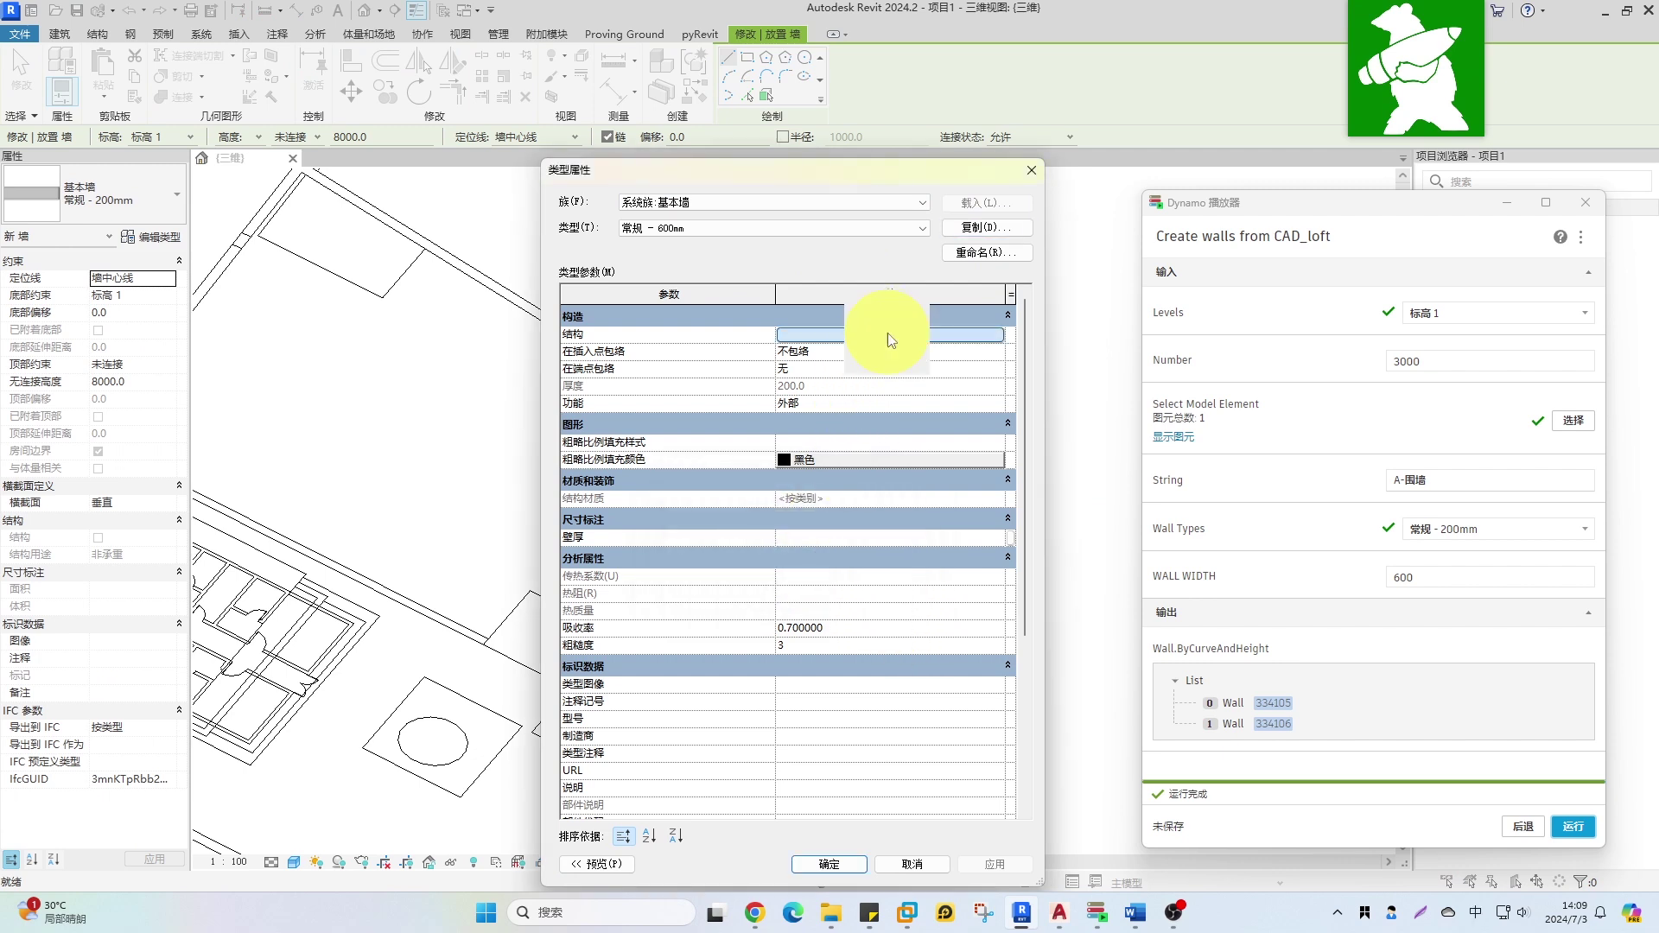
{"action": "left_click", "coordinate": [890, 336]}
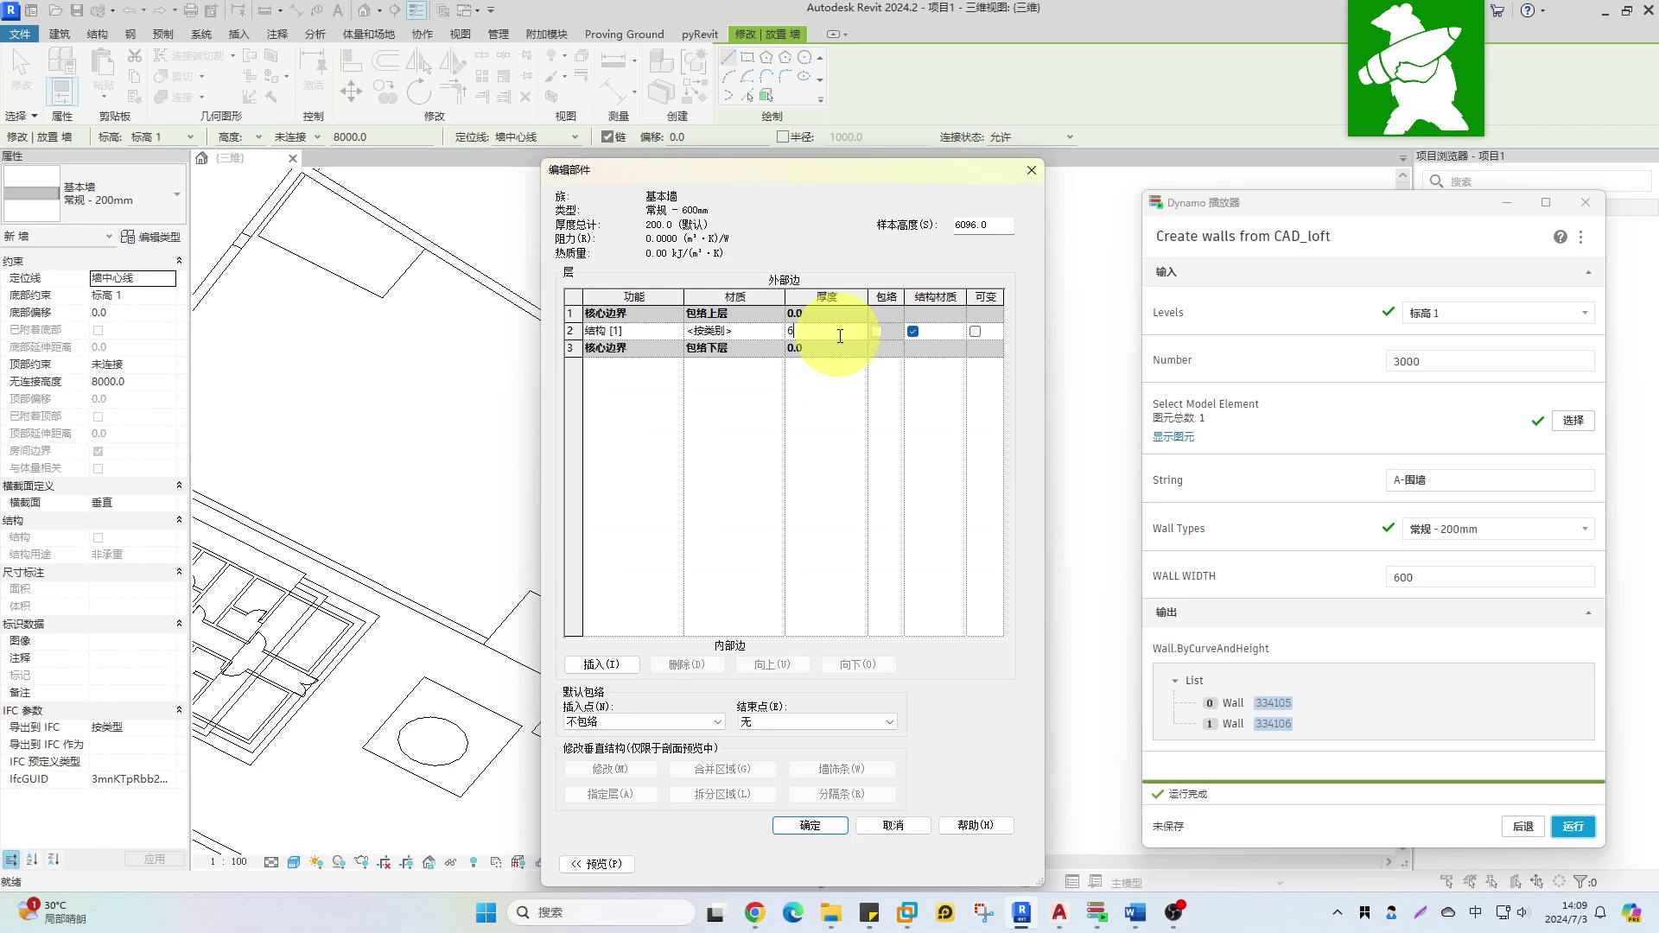
{"action": "left_click", "coordinate": [820, 827]}
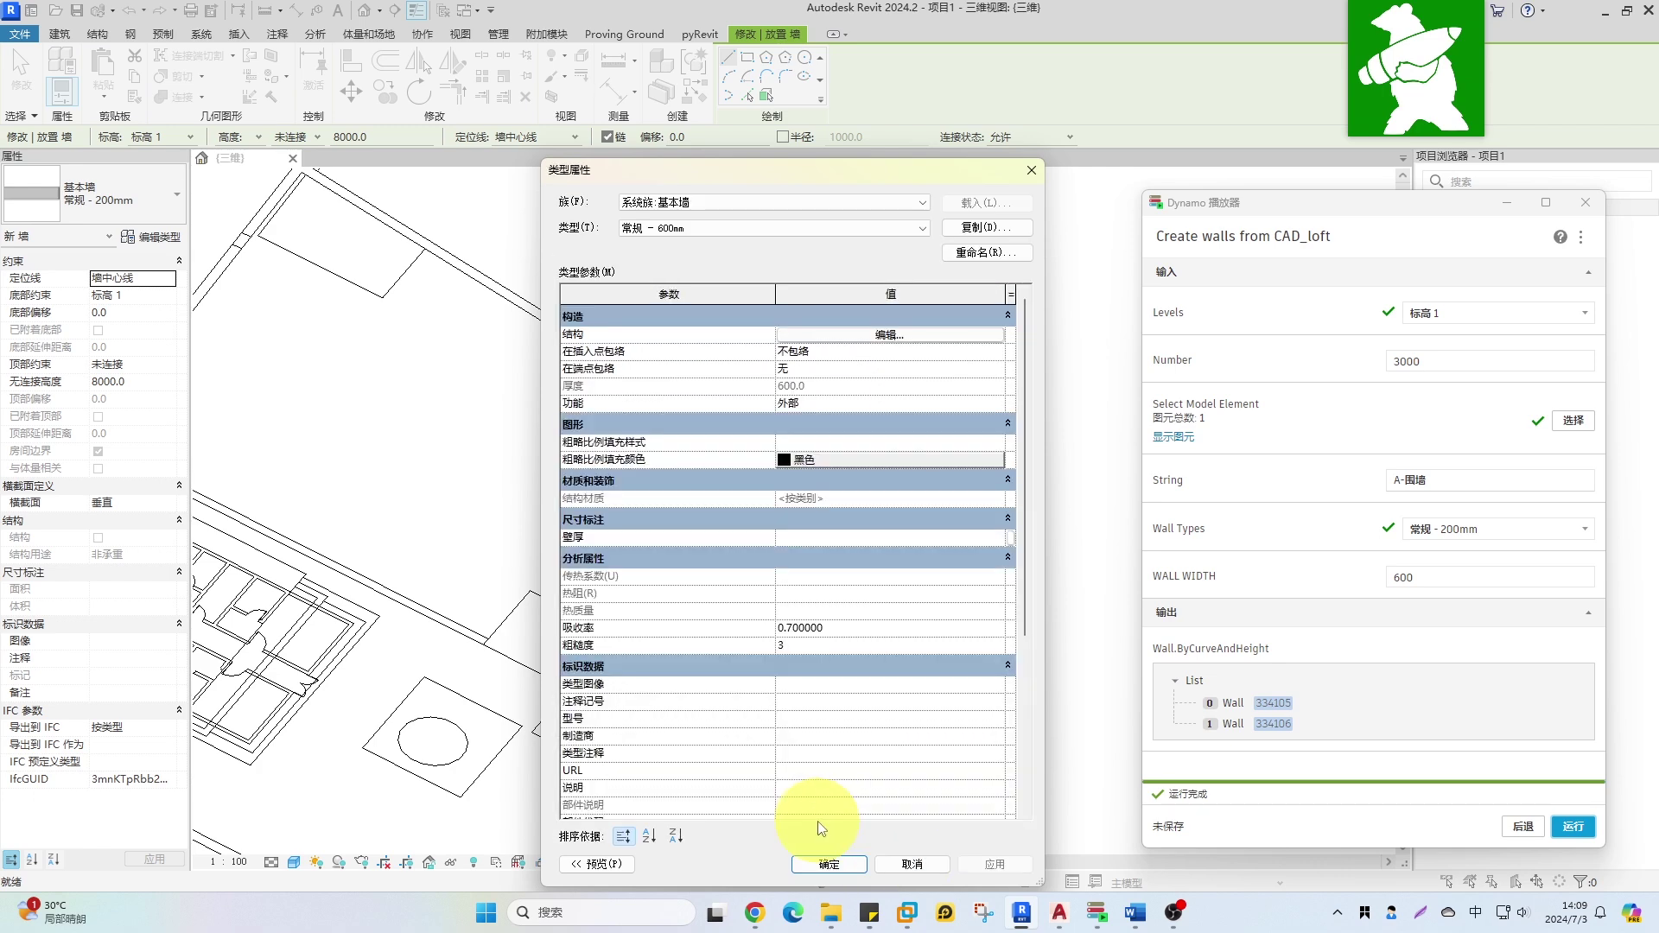
{"action": "left_click", "coordinate": [829, 864]}
- Draw a short test wall of type 常规 - 600mm in the empty area beside the masterplan
{"action": "left_click", "coordinate": [906, 454]}
{"action": "left_click", "coordinate": [1007, 529]}
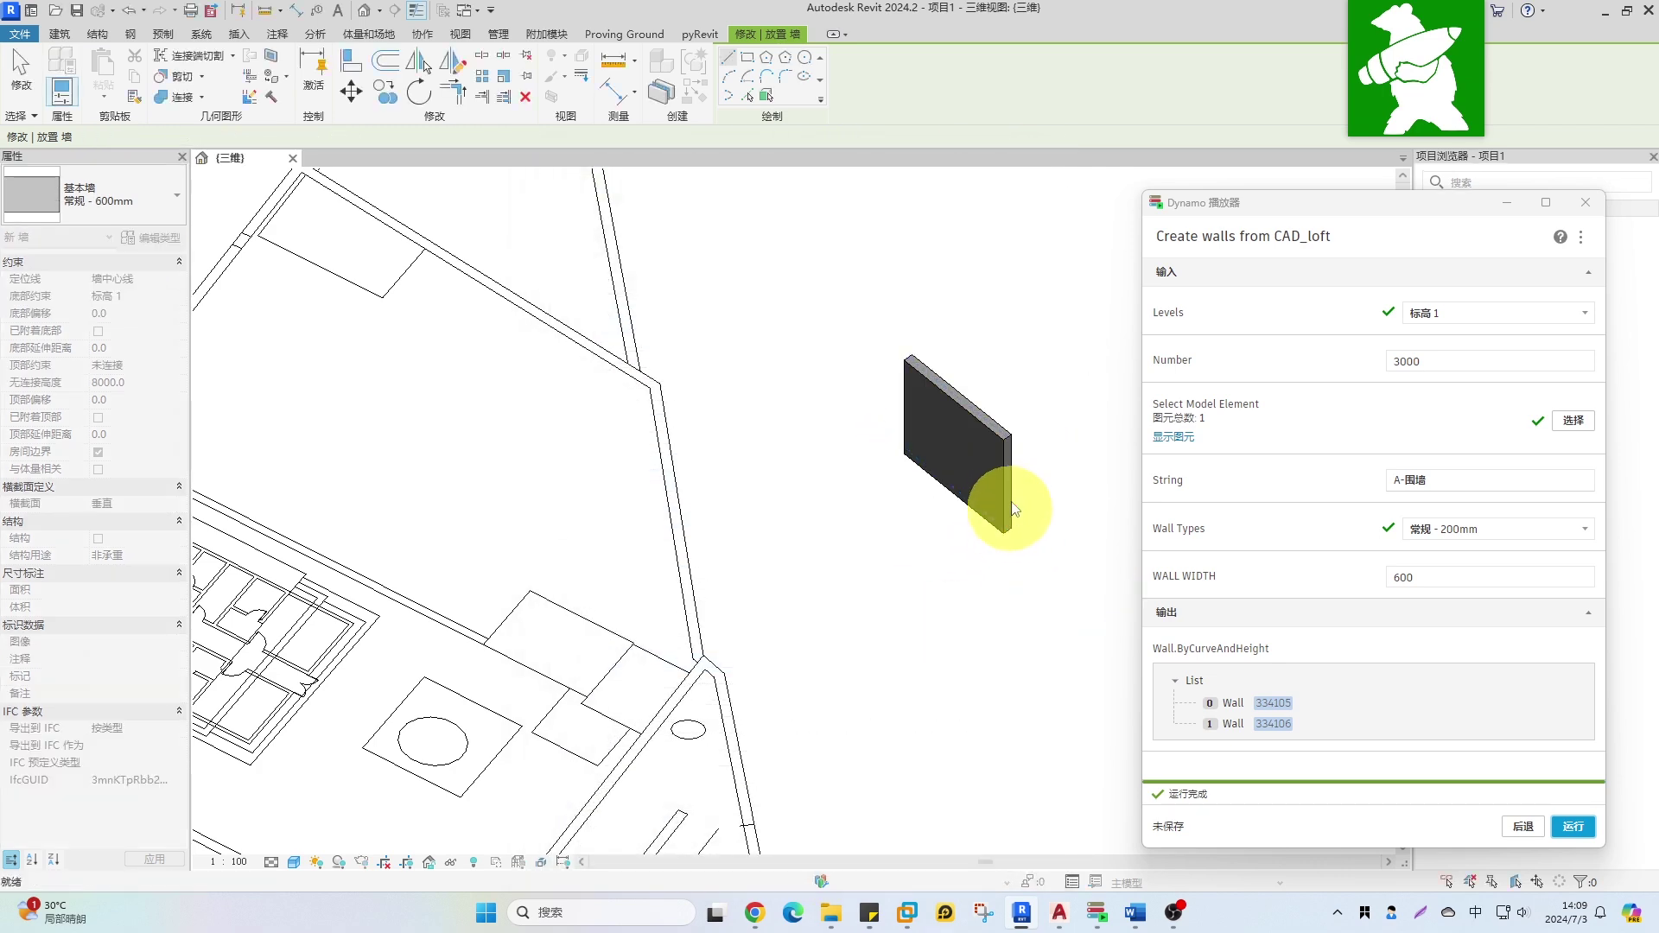
{"action": "key", "text": "Escape"}
{"action": "key", "text": "Escape"}
- Reload the Create walls from CAD_loft script in Dynamo Player and set its wall type to 常规 - 600mm
{"action": "left_click", "coordinate": [1460, 531]}
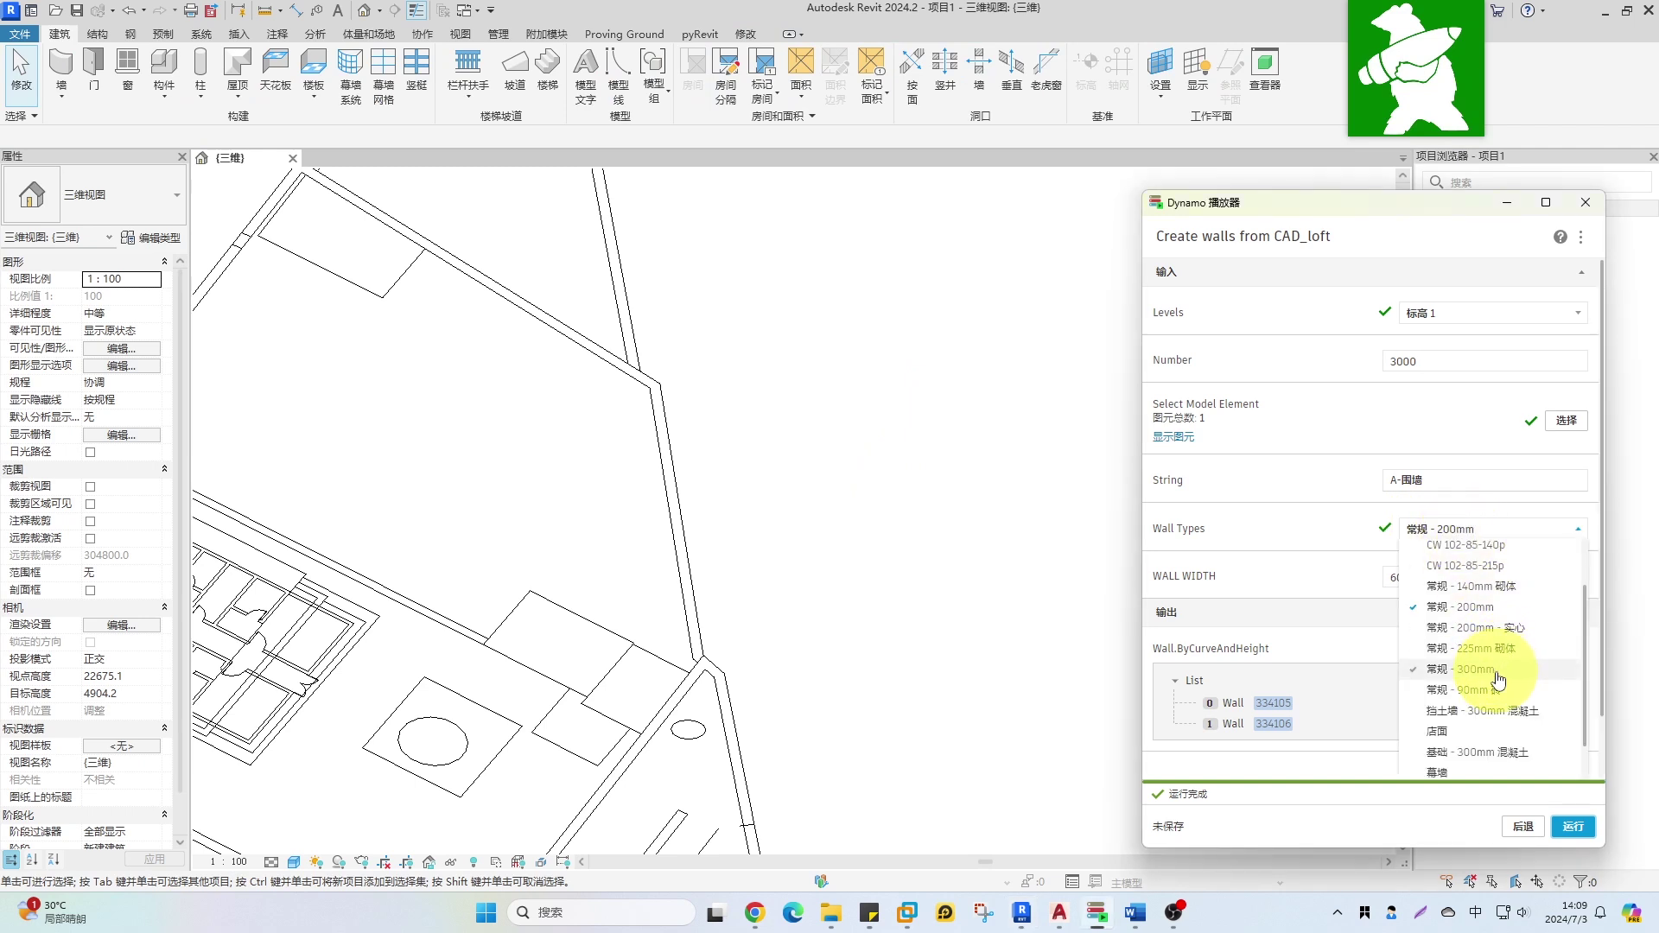
{"action": "left_click", "coordinate": [1518, 829]}
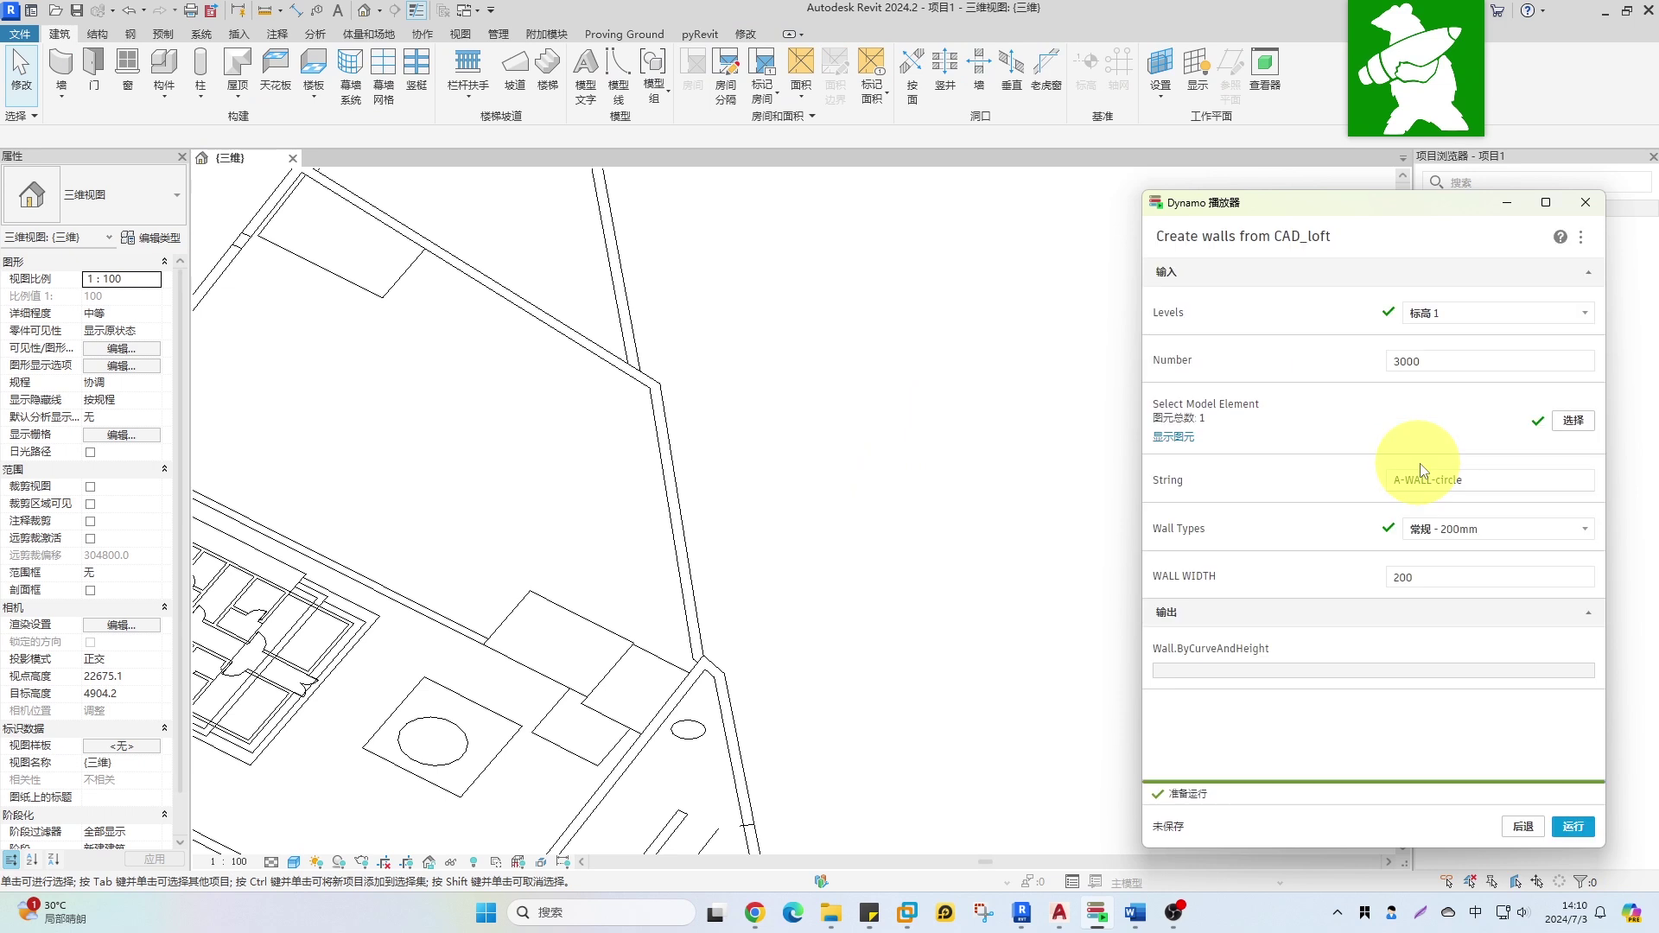
{"action": "left_click", "coordinate": [1476, 534]}
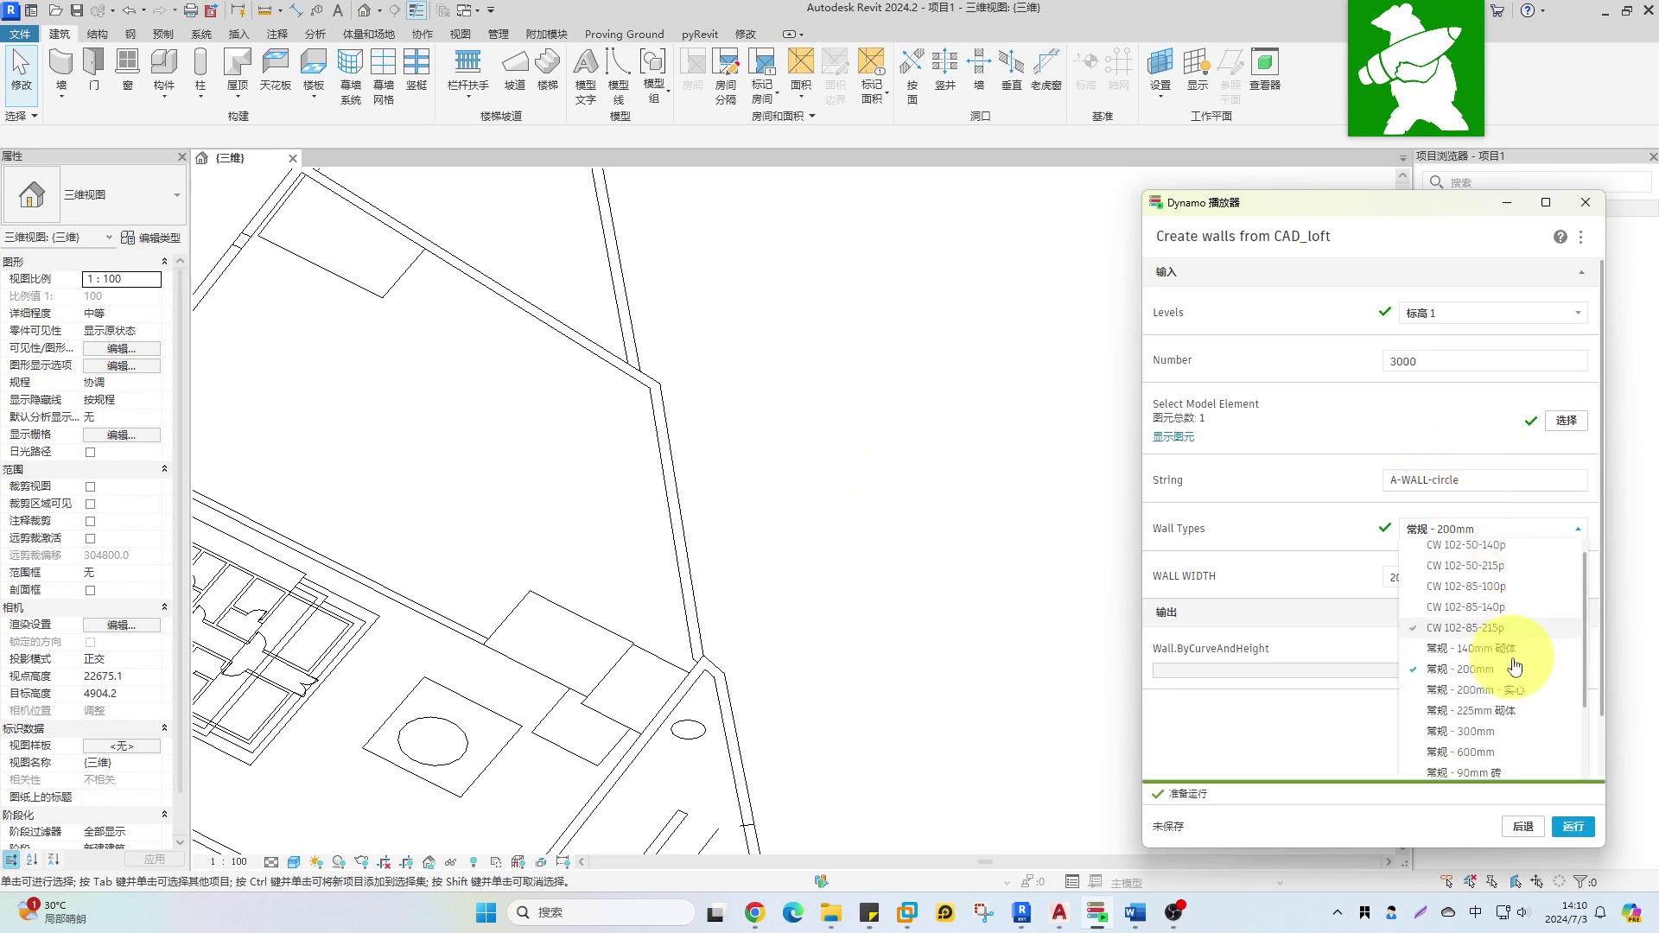
{"action": "left_click", "coordinate": [1484, 691]}
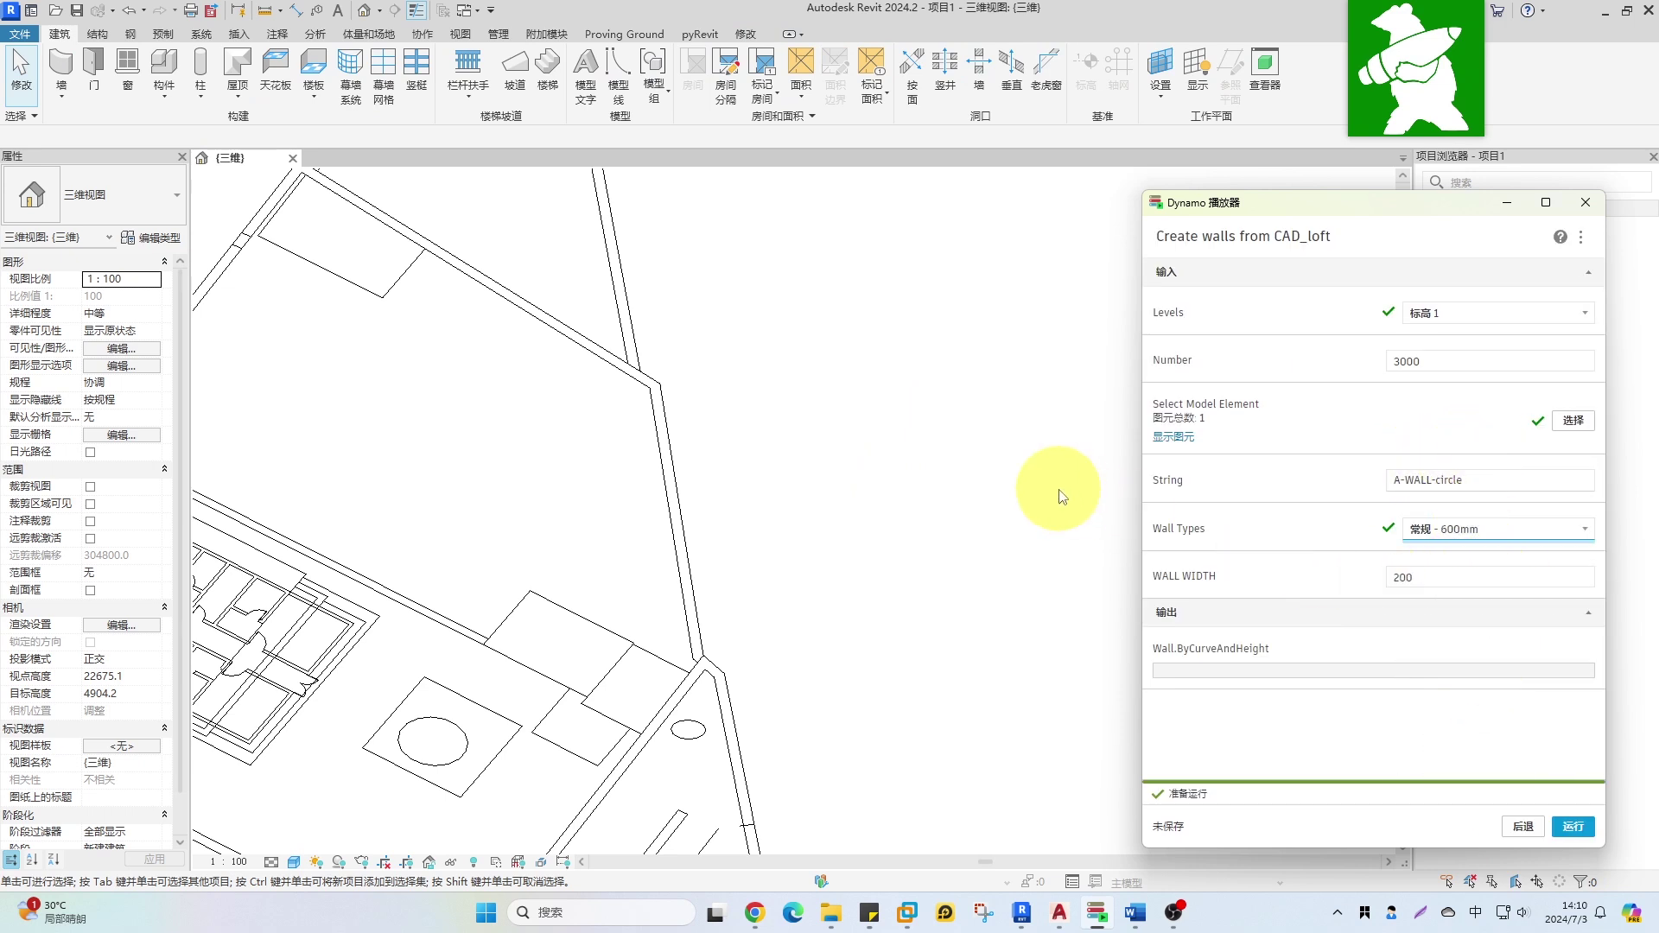
{"action": "left_click", "coordinate": [941, 473]}
- Pick Masterplan_line.dwg as the model element, query the boundary wall's layer and set String to A-围墙
{"action": "left_click", "coordinate": [1572, 420]}
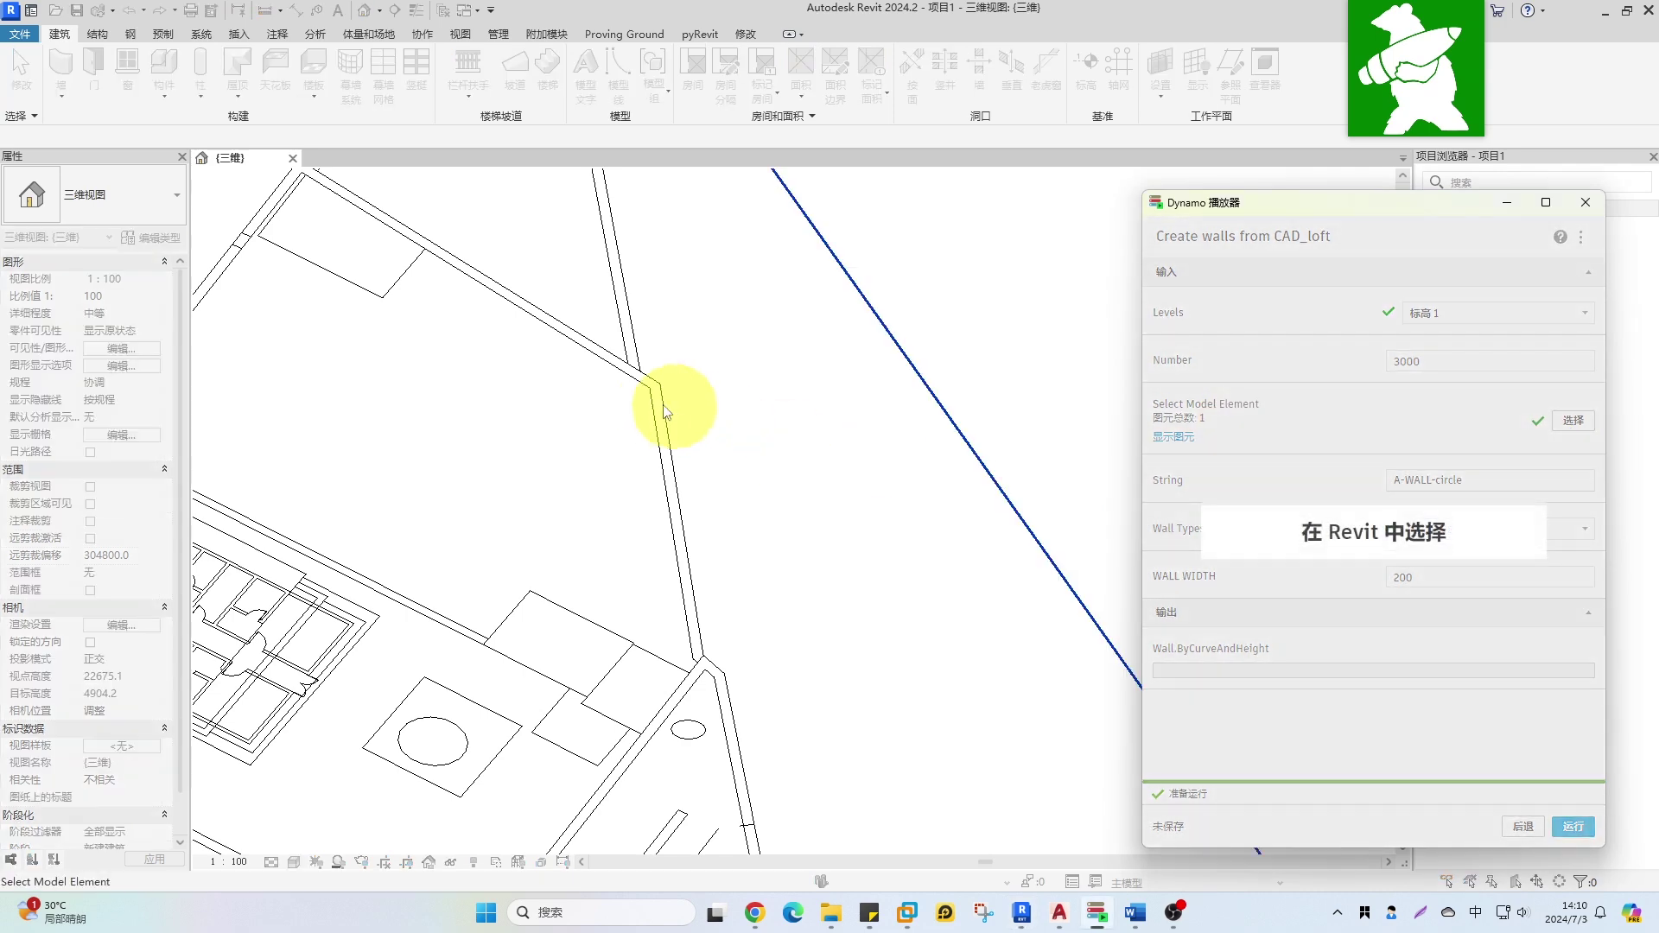
{"action": "left_click", "coordinate": [664, 413]}
{"action": "left_click", "coordinate": [666, 417]}
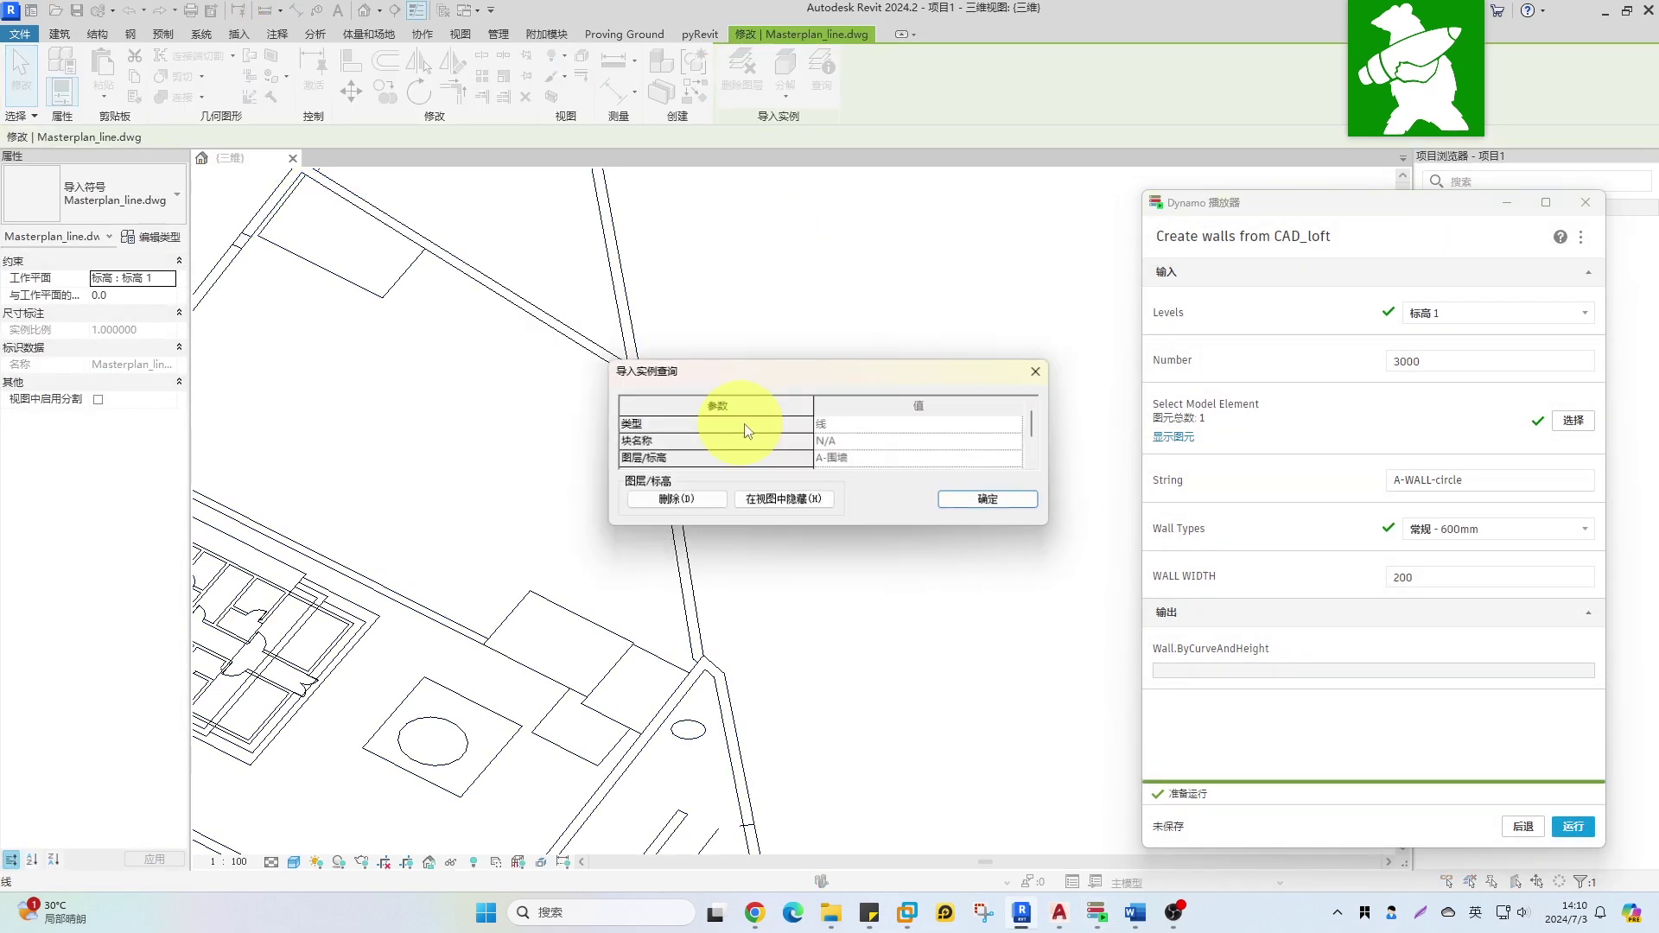
{"action": "left_click", "coordinate": [971, 498]}
{"action": "triple_click", "coordinate": [1500, 479]}
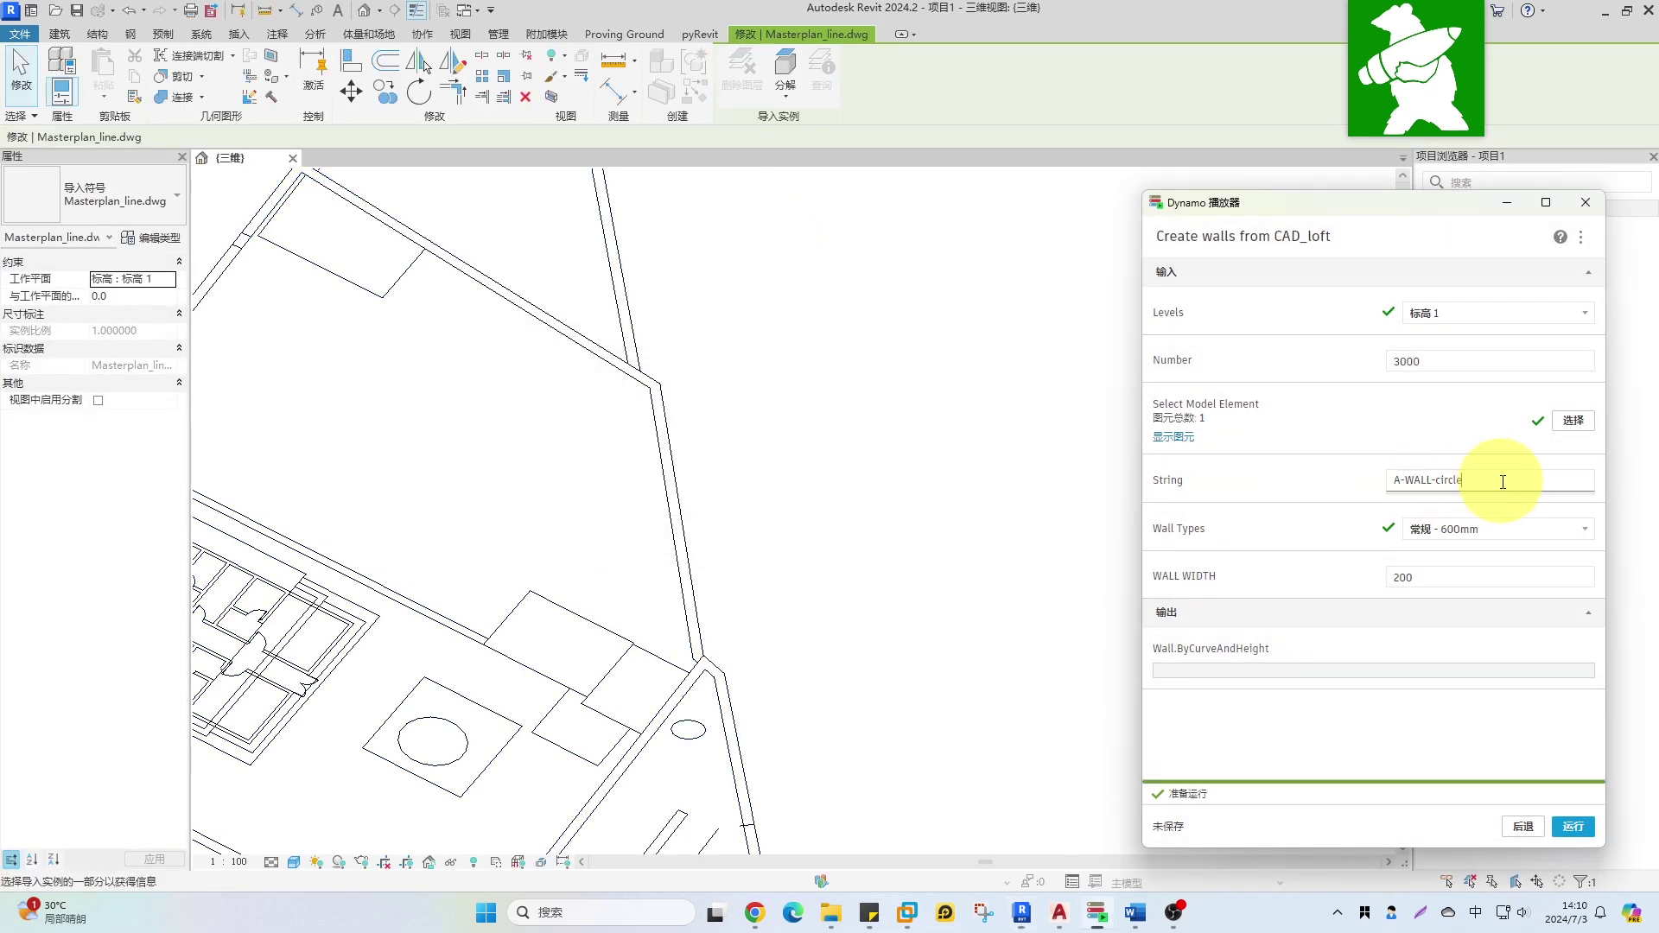
{"action": "type", "text": "A-围墙"}
- Set WALL WIDTH to 600 and run the loft script to generate the masterplan's boundary walls
{"action": "left_click", "coordinate": [1440, 578]}
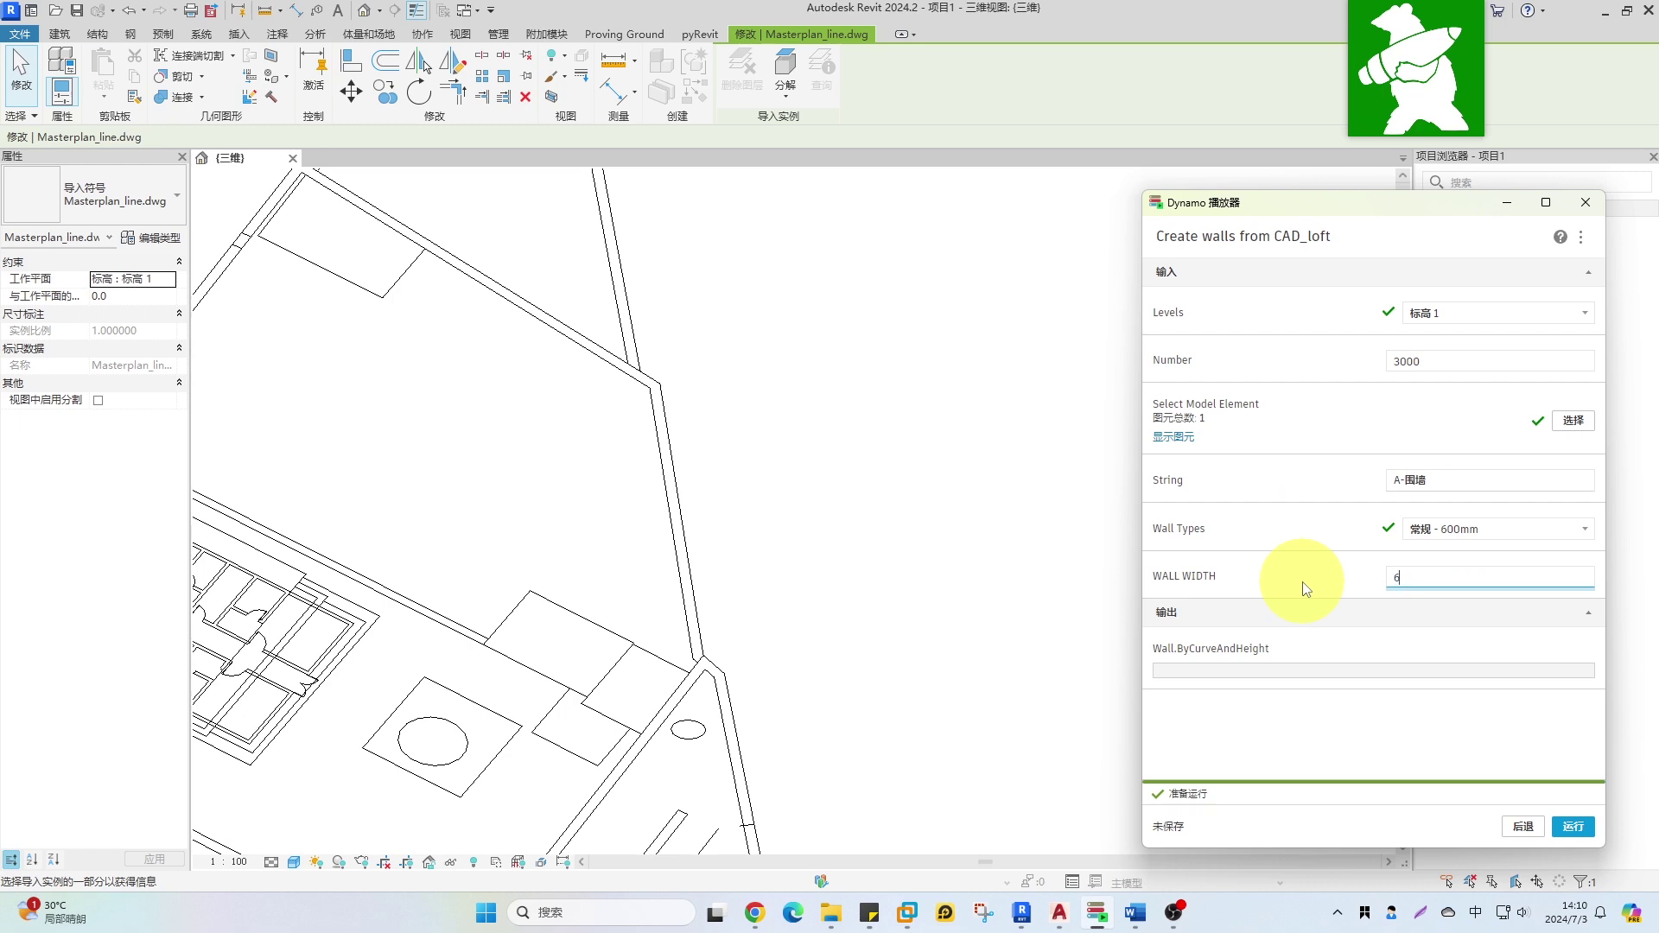
{"action": "scroll", "coordinate": [855, 459], "scroll_direction": "down", "scroll_amount": 5}
{"action": "left_click", "coordinate": [867, 458]}
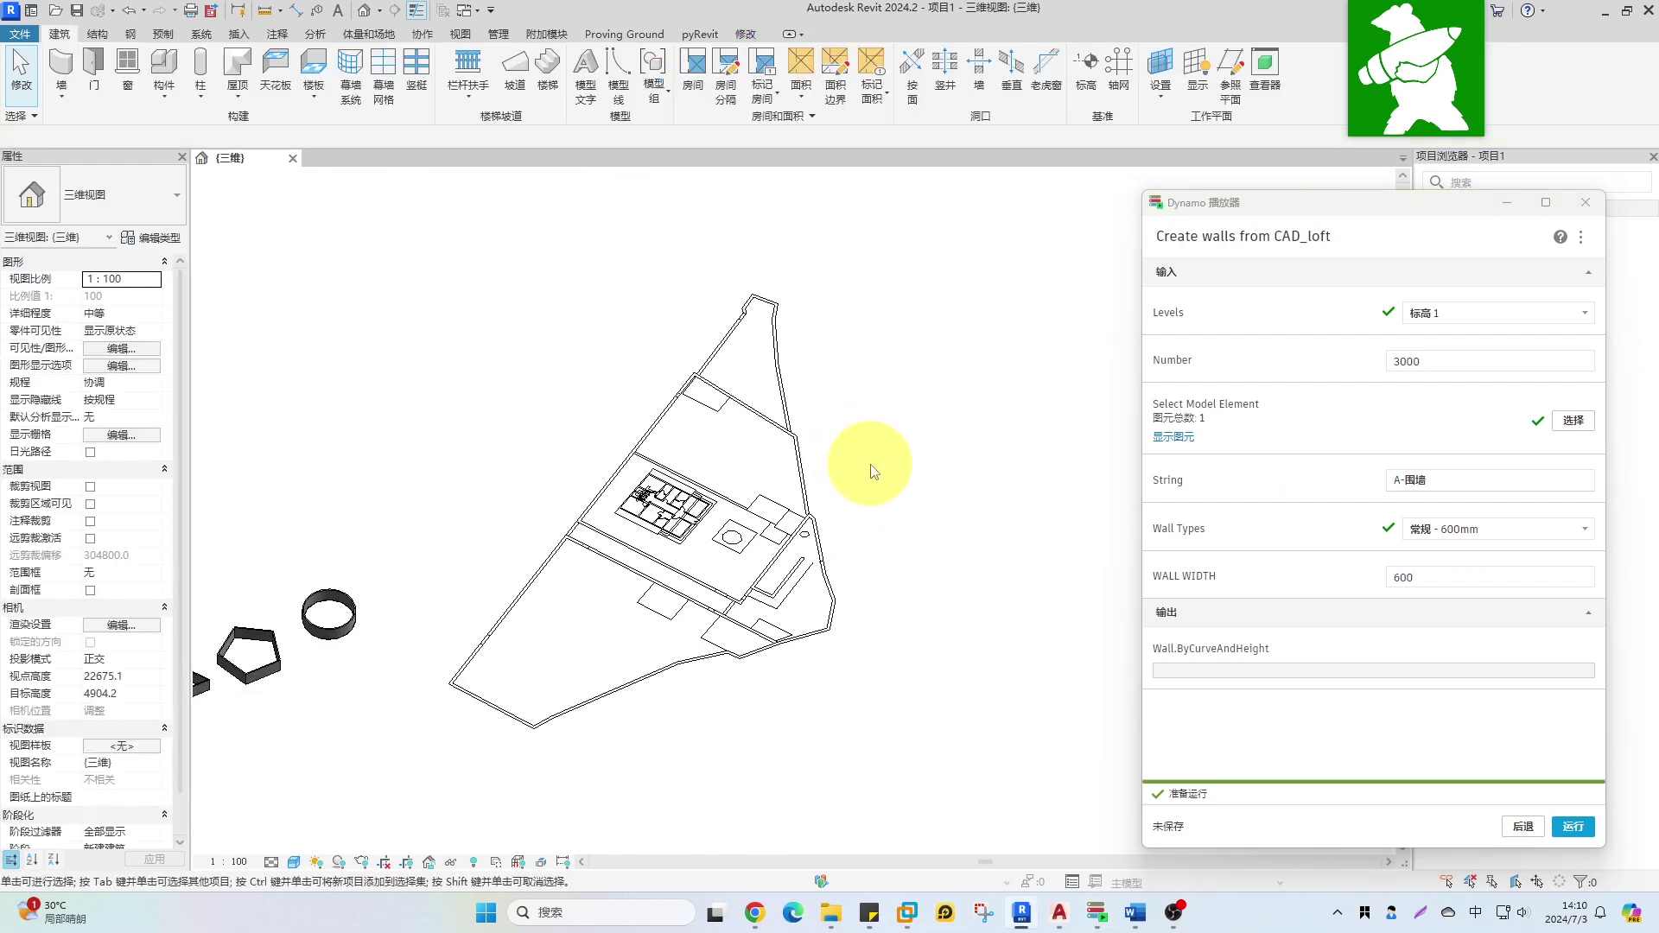
{"action": "left_click", "coordinate": [1591, 832]}
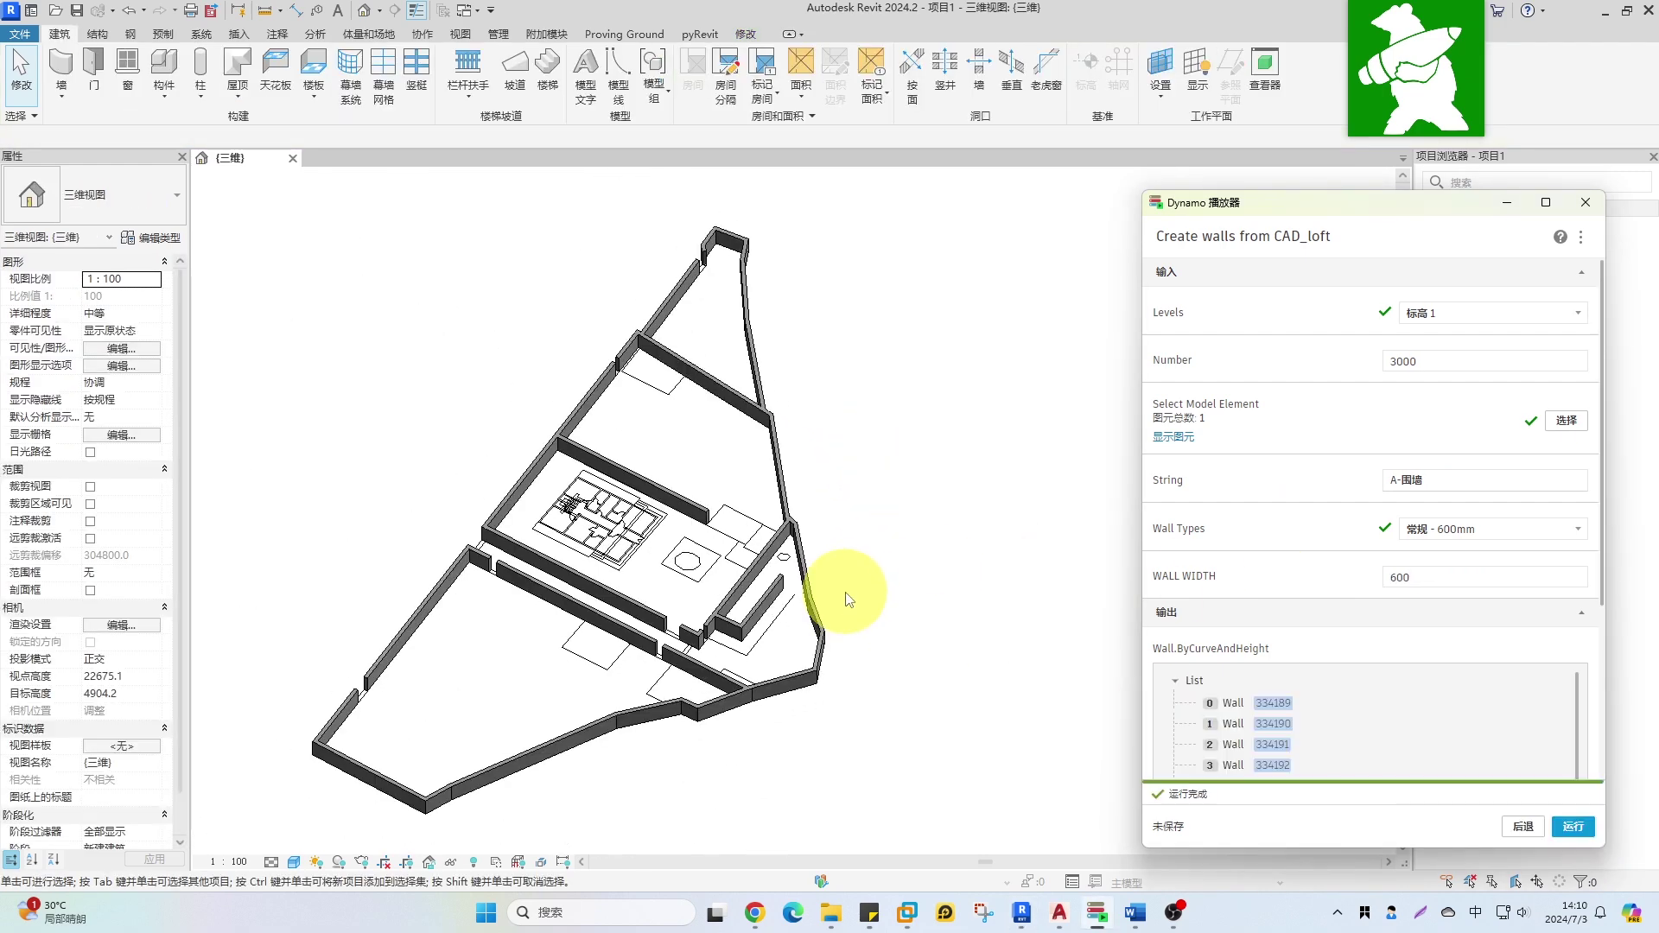
- Temporarily hide one of the circle's wall segments to expose the imported test drawing beneath it
{"action": "middle_click_drag", "start_coordinate": [871, 605], "coordinate": [844, 359], "text": "shift"}
{"action": "left_click", "coordinate": [916, 471]}
{"action": "scroll", "coordinate": [777, 378], "scroll_direction": "up", "scroll_amount": 3}
{"action": "left_click", "coordinate": [816, 373]}
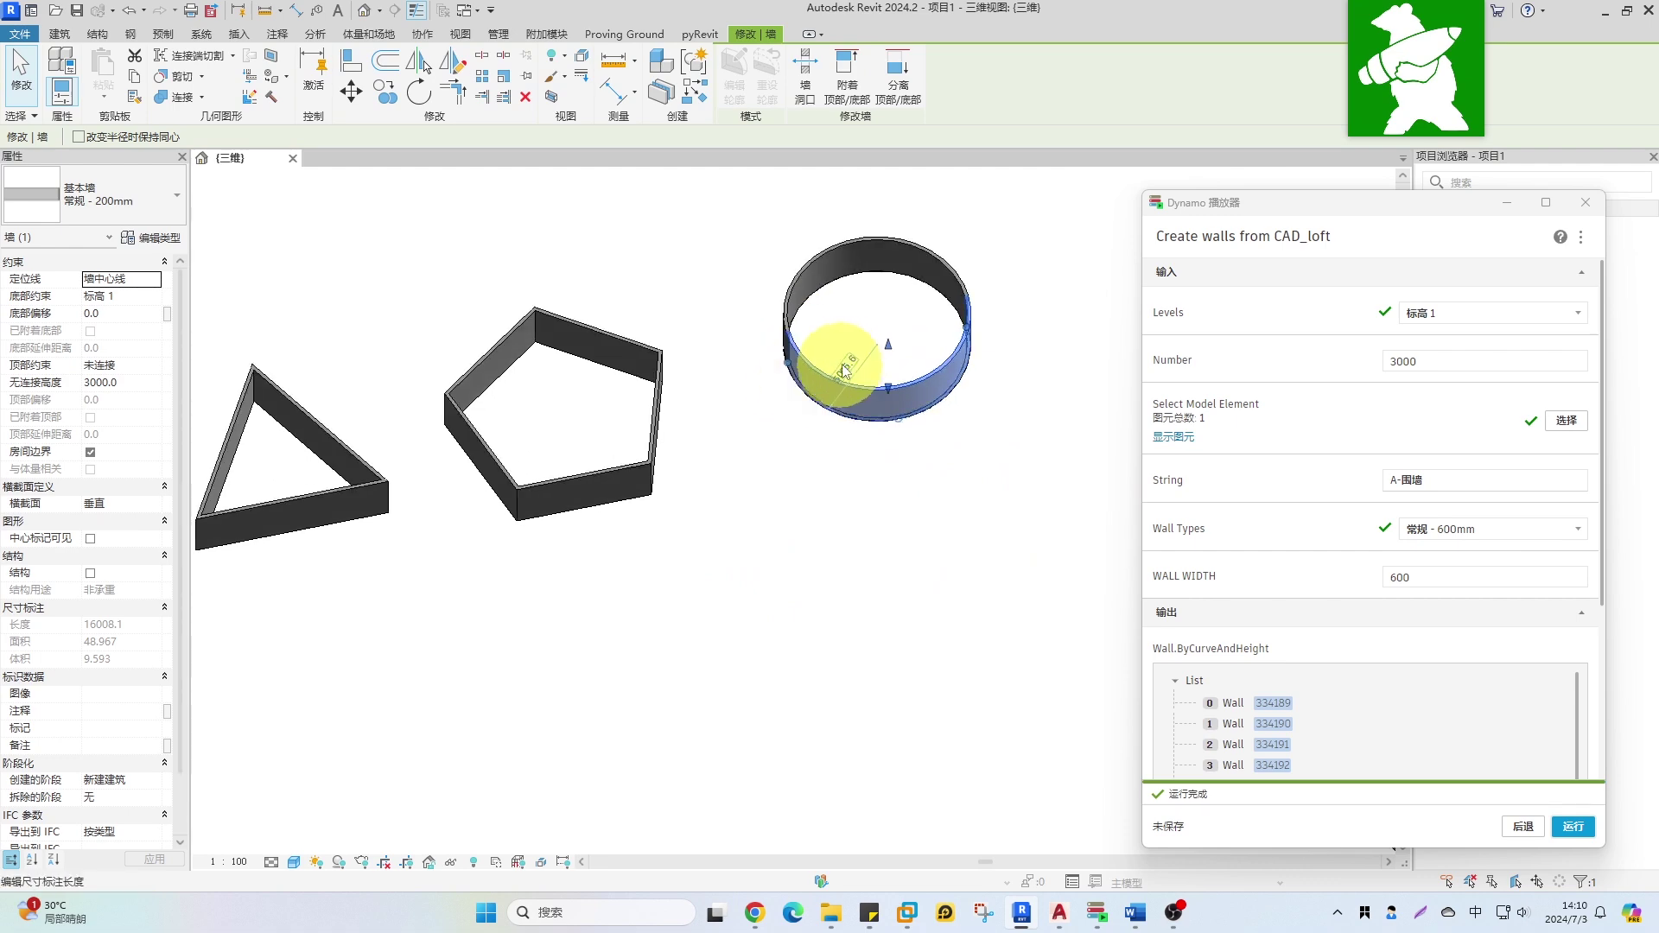
{"action": "key", "text": "h"}
{"action": "key", "text": "h"}
- Copy the imported test for dyanmo_wall_t3.dwg drawing to the empty area in front of its walls and reset the temporary hiding
{"action": "left_click", "coordinate": [837, 418]}
{"action": "scroll", "coordinate": [836, 418], "scroll_direction": "down", "scroll_amount": 3}
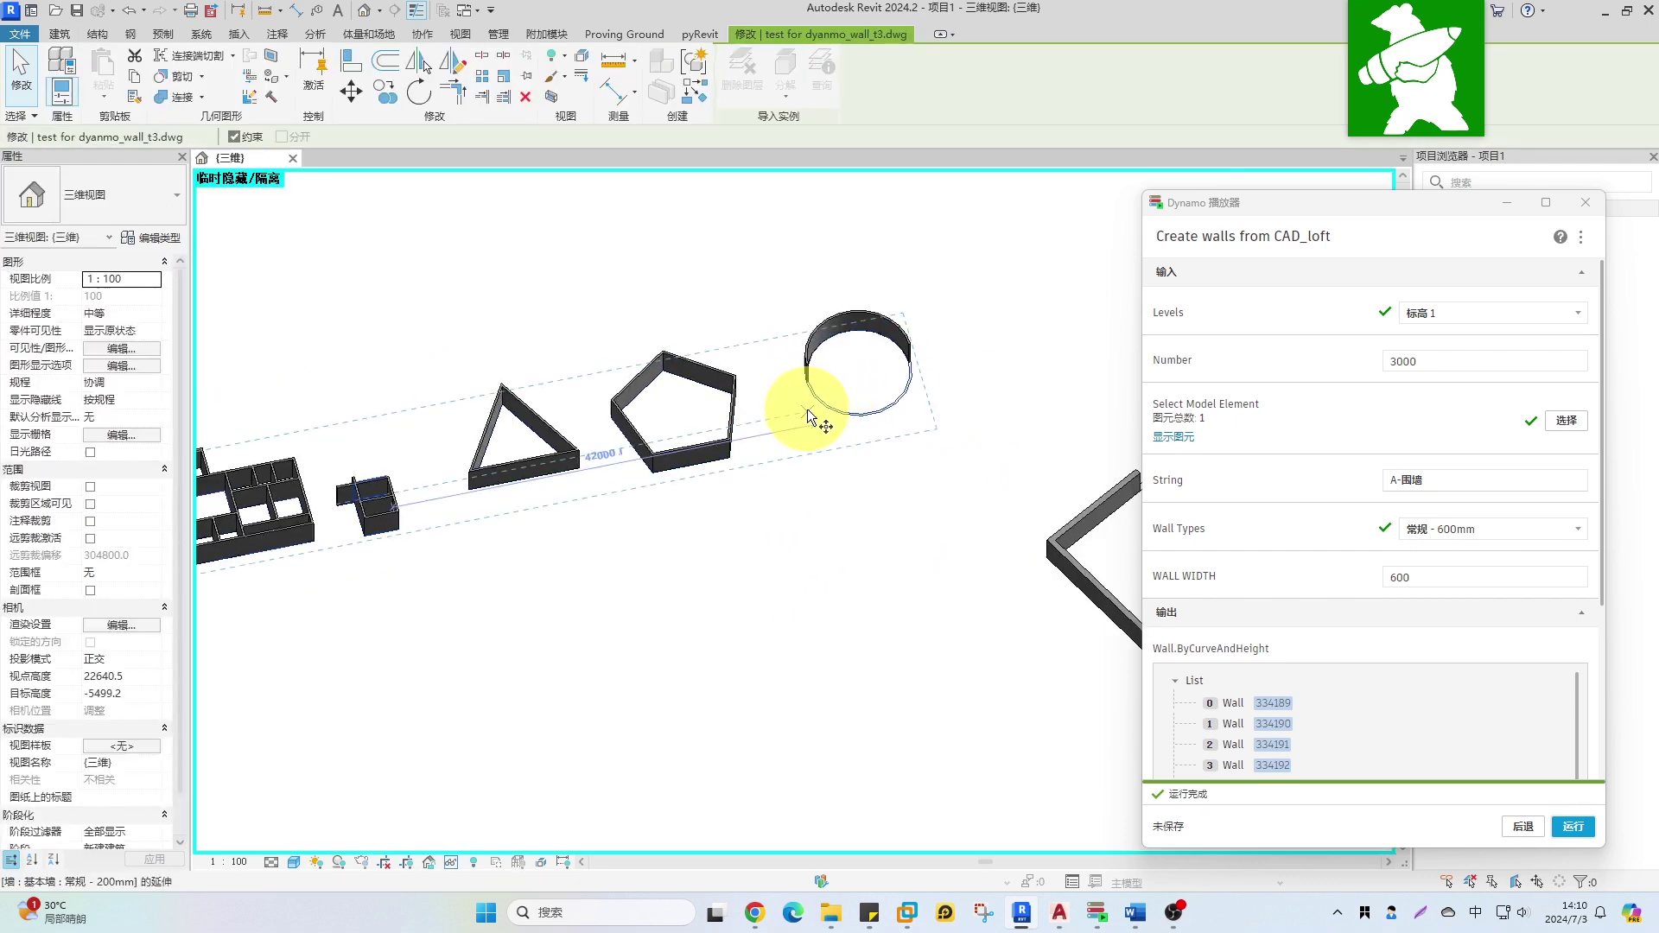
{"action": "key", "text": "Escape"}
{"action": "middle_click_drag", "start_coordinate": [832, 548], "coordinate": [778, 532], "text": "shift"}
{"action": "key", "text": "h"}
{"action": "key", "text": "r"}
{"action": "left_click", "coordinate": [1367, 501]}
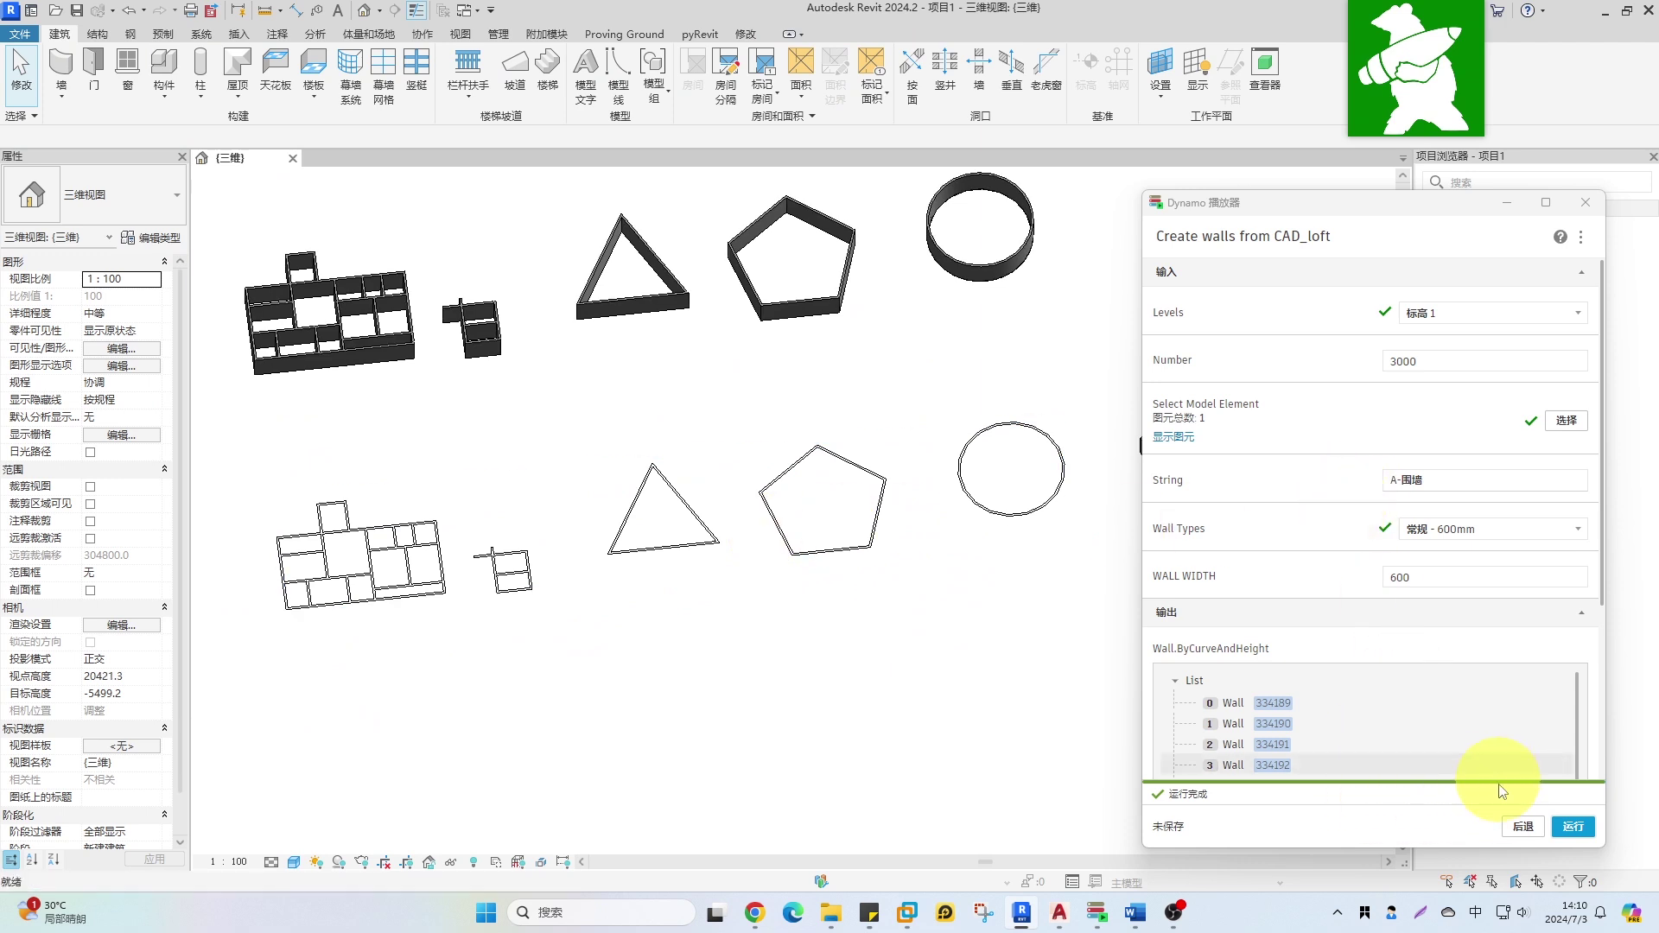
- Open the Create walls from CAD_loft script for editing in Dynamo and look over its node groups
{"action": "left_click", "coordinate": [1520, 826]}
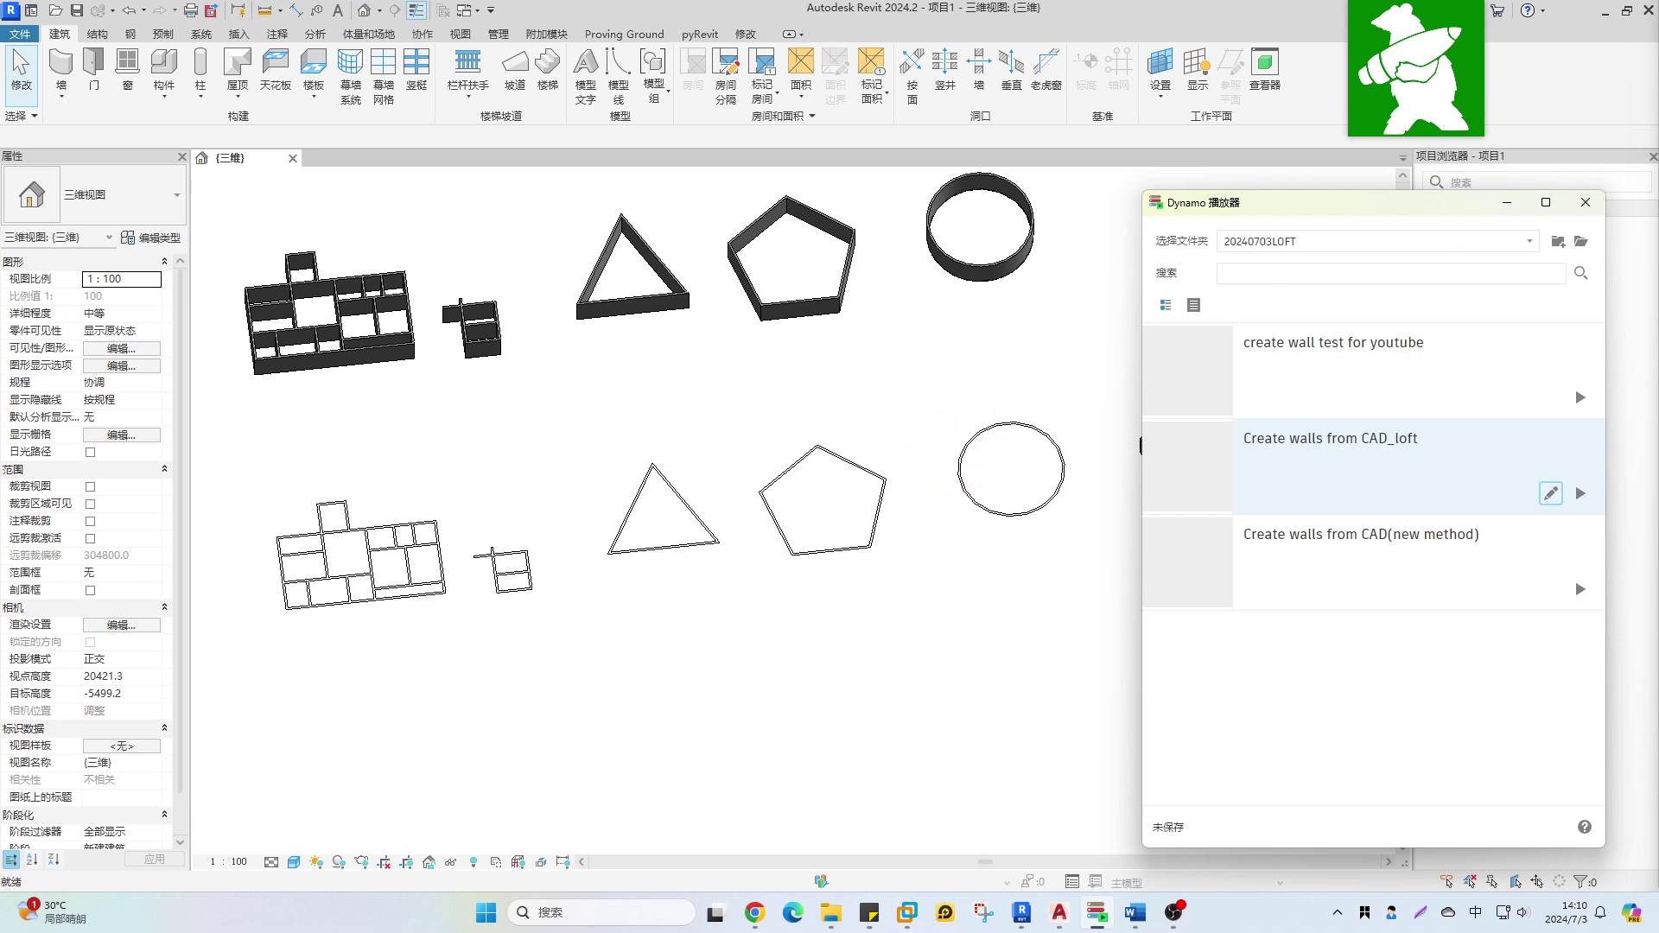
{"action": "left_click", "coordinate": [1551, 493]}
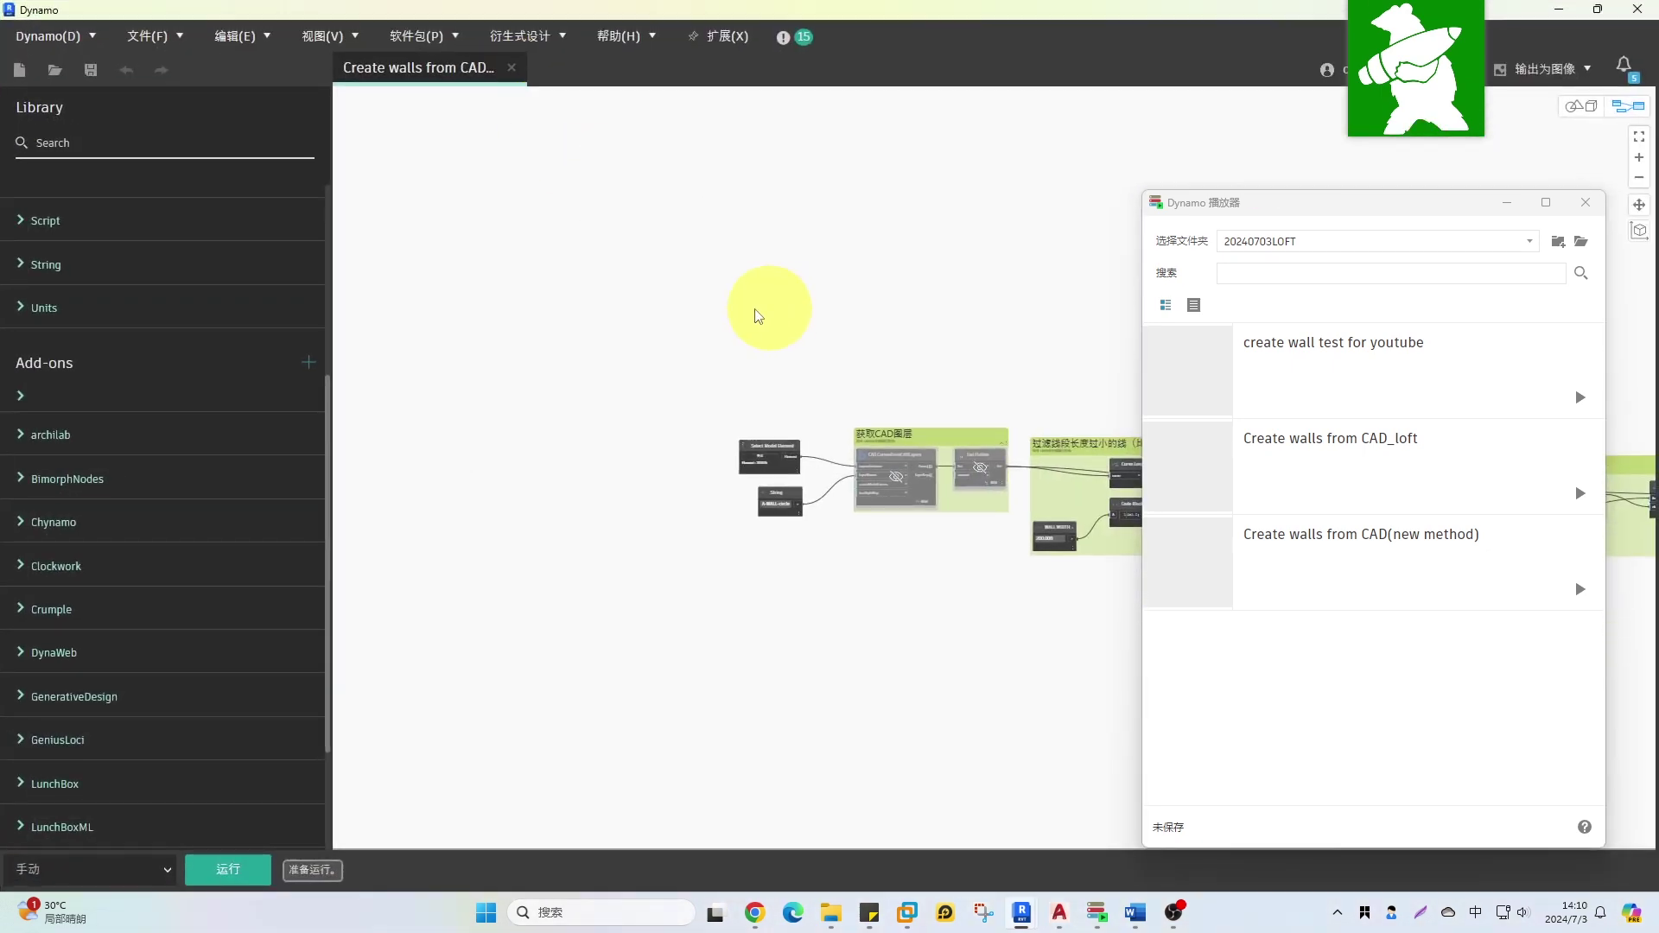
{"action": "middle_click_drag", "start_coordinate": [754, 310], "coordinate": [490, 305]}
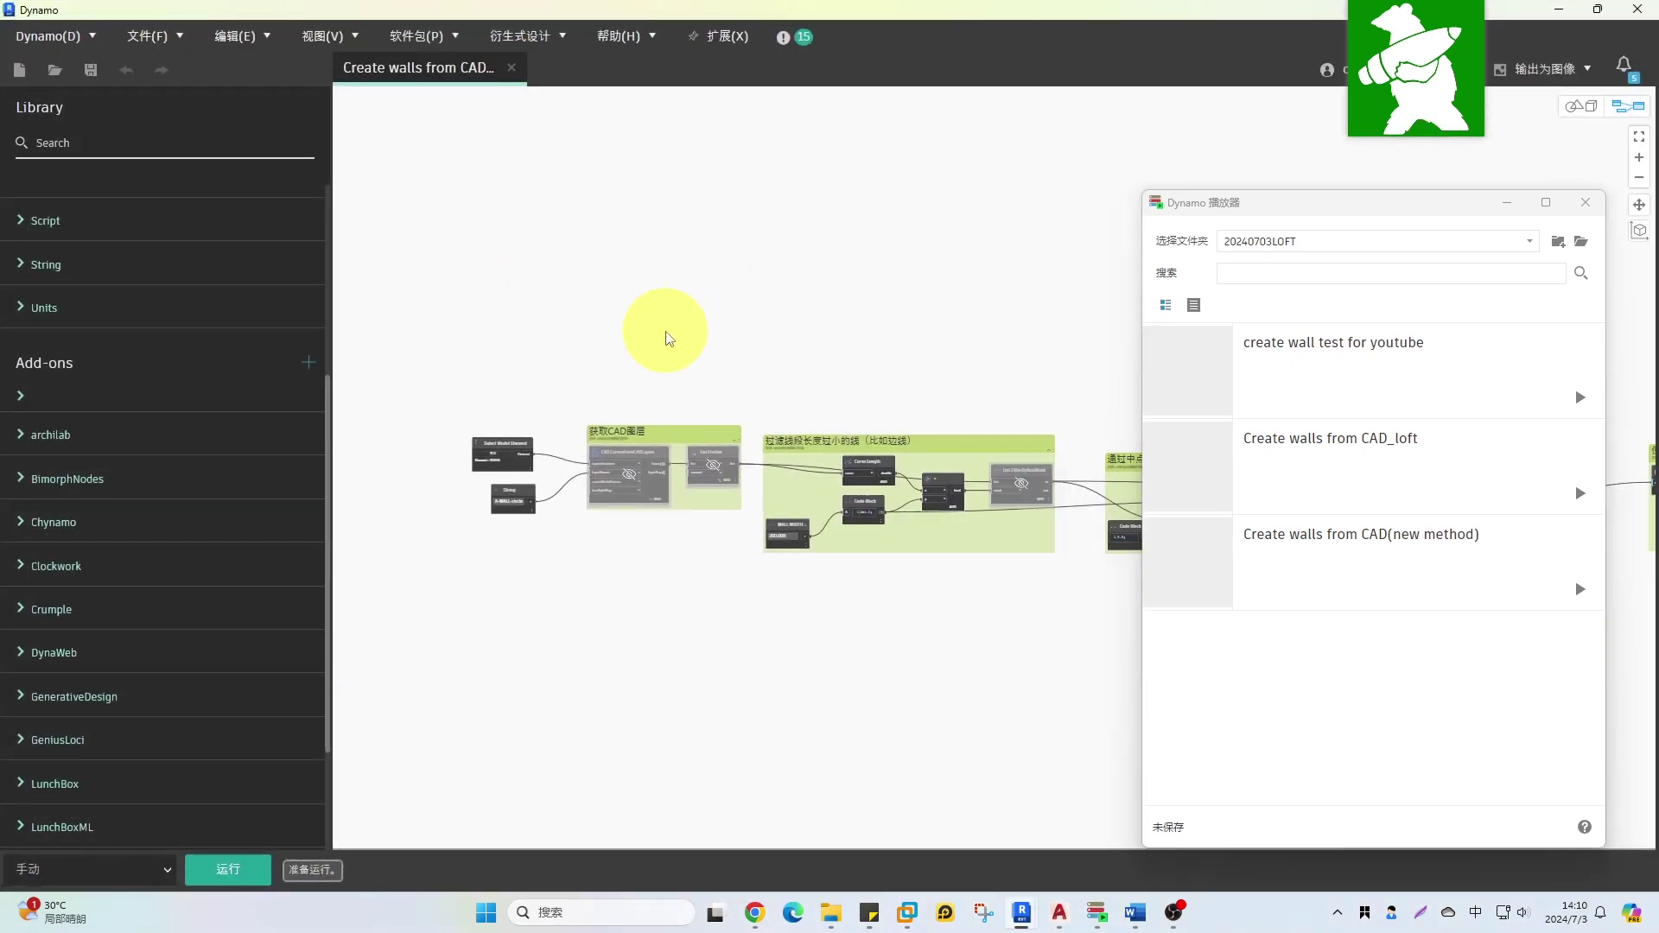
{"action": "middle_click_drag", "start_coordinate": [666, 337], "coordinate": [611, 227]}
{"action": "middle_click_drag", "start_coordinate": [731, 260], "coordinate": [523, 273]}
{"action": "middle_click_drag", "start_coordinate": [933, 302], "coordinate": [563, 299]}
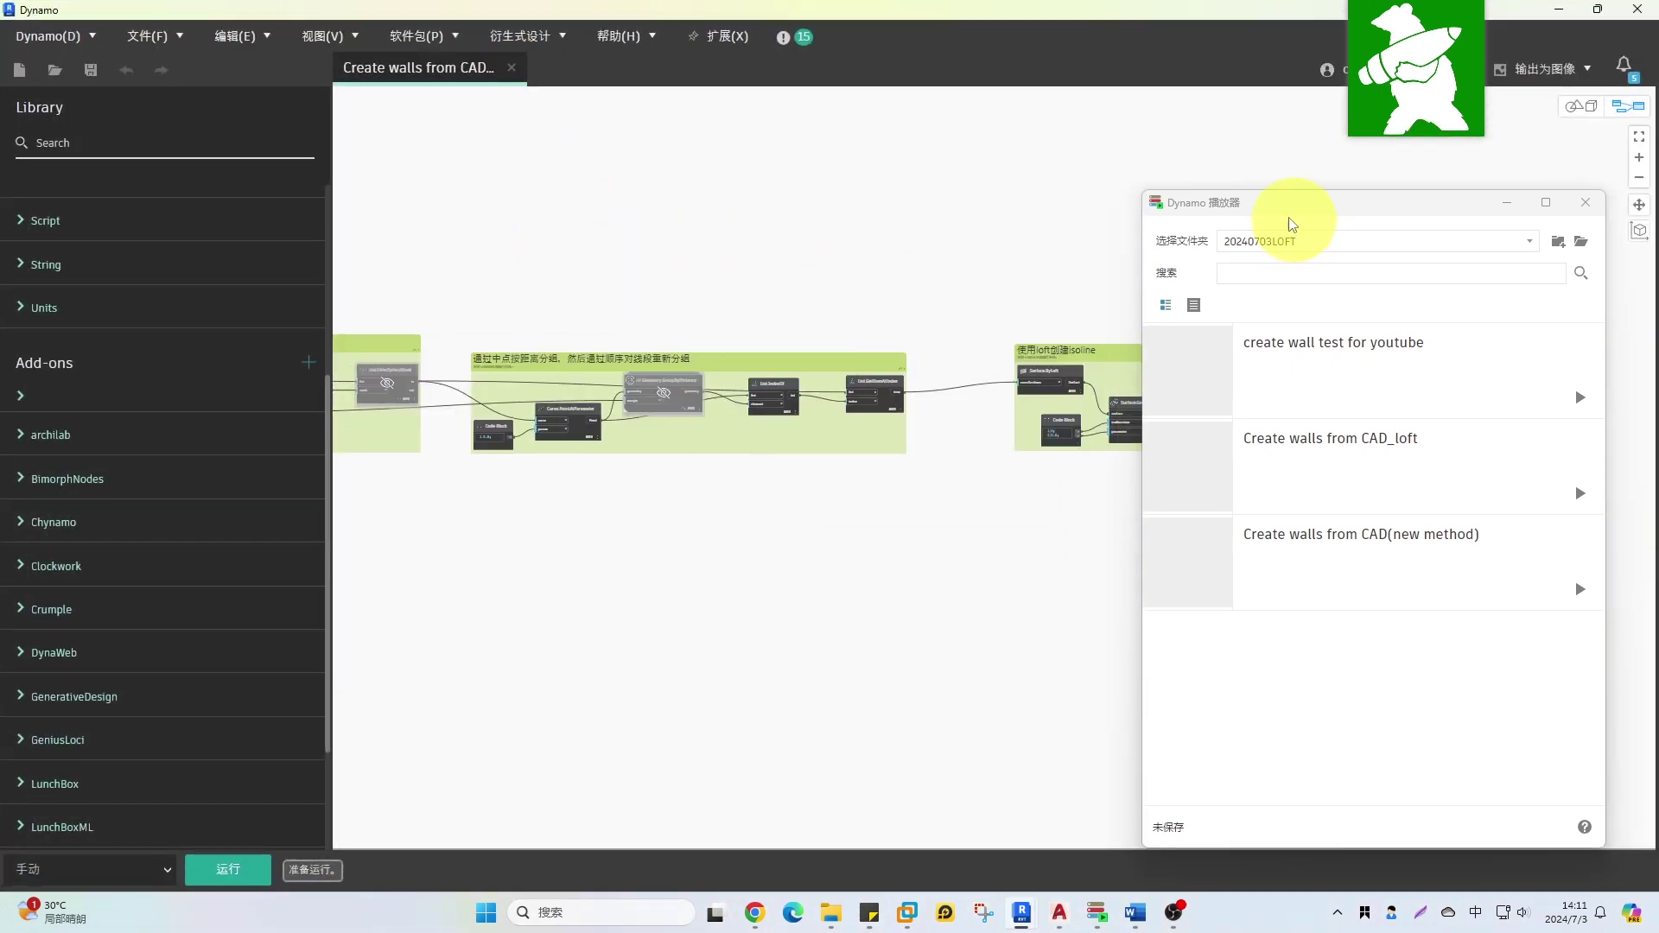
- Rearrange the windows so the Dynamo graph and the copied drawing in Revit's 3D view are both accessible
{"action": "left_click_drag", "start_coordinate": [1248, 206], "coordinate": [1124, 234]}
{"action": "left_click", "coordinate": [1377, 235]}
{"action": "left_click_drag", "start_coordinate": [689, 7], "coordinate": [1242, 267]}
{"action": "middle_click_drag", "start_coordinate": [512, 473], "coordinate": [298, 429]}
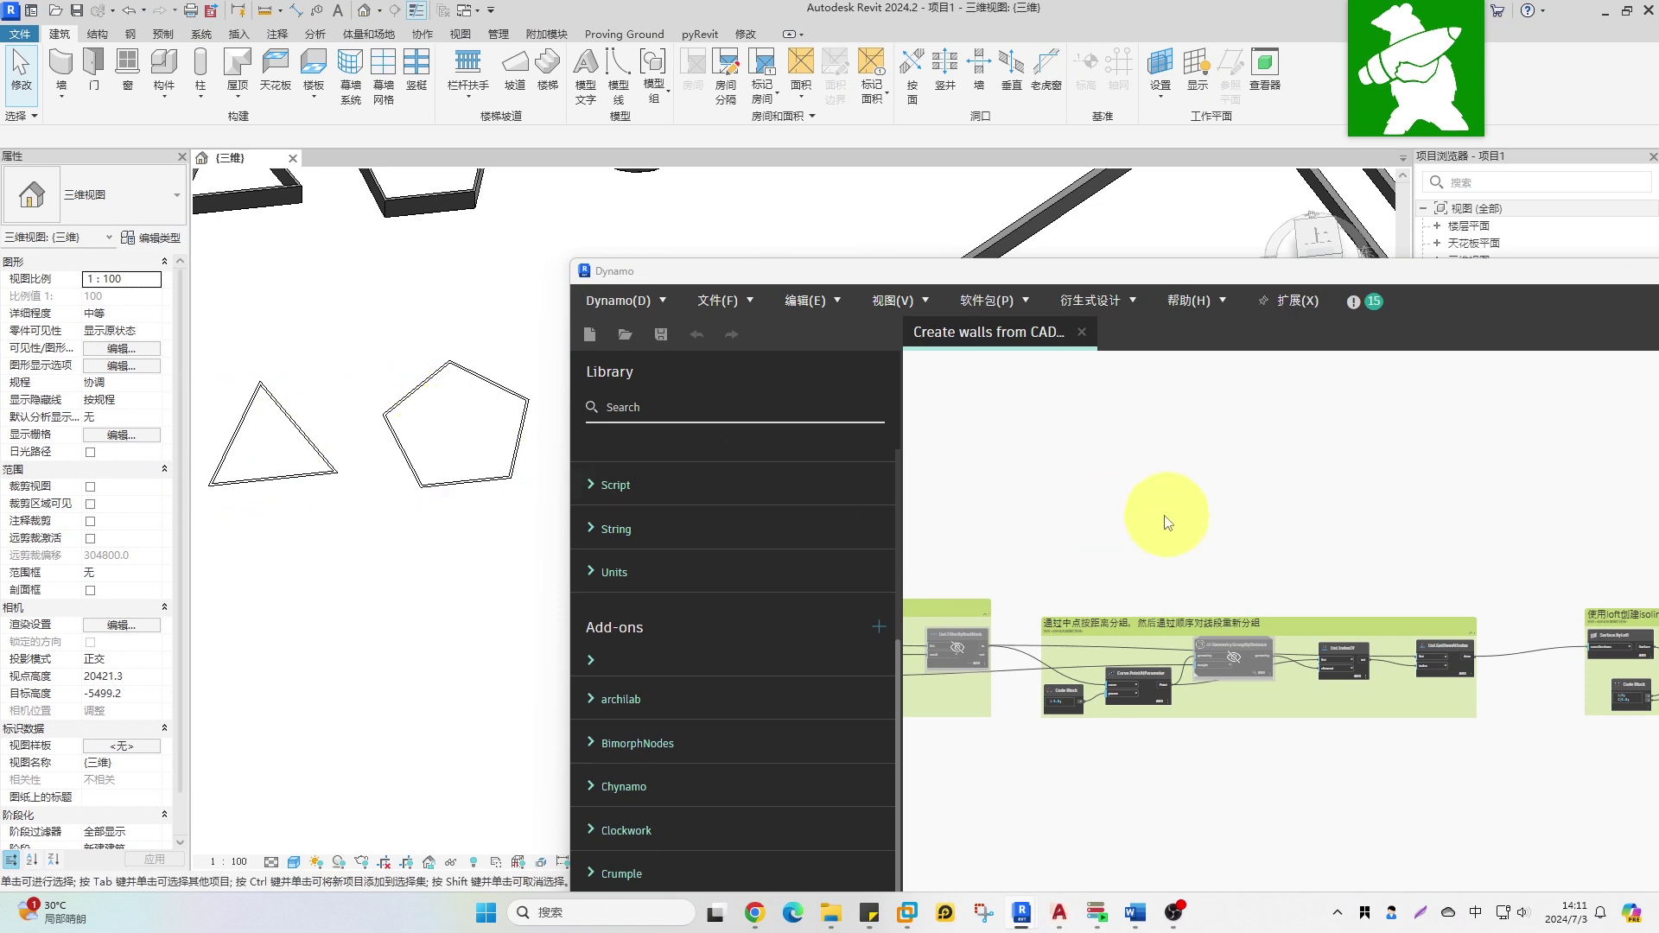
- Pick the copied test drawing in the 3D view as the Select Model Element node's element
{"action": "middle_click_drag", "start_coordinate": [1167, 515], "coordinate": [1453, 466]}
{"action": "middle_click_drag", "start_coordinate": [1277, 474], "coordinate": [1624, 421]}
{"action": "scroll", "coordinate": [1059, 548], "scroll_direction": "up", "scroll_amount": 6}
{"action": "scroll", "coordinate": [1035, 489], "scroll_direction": "up", "scroll_amount": 4}
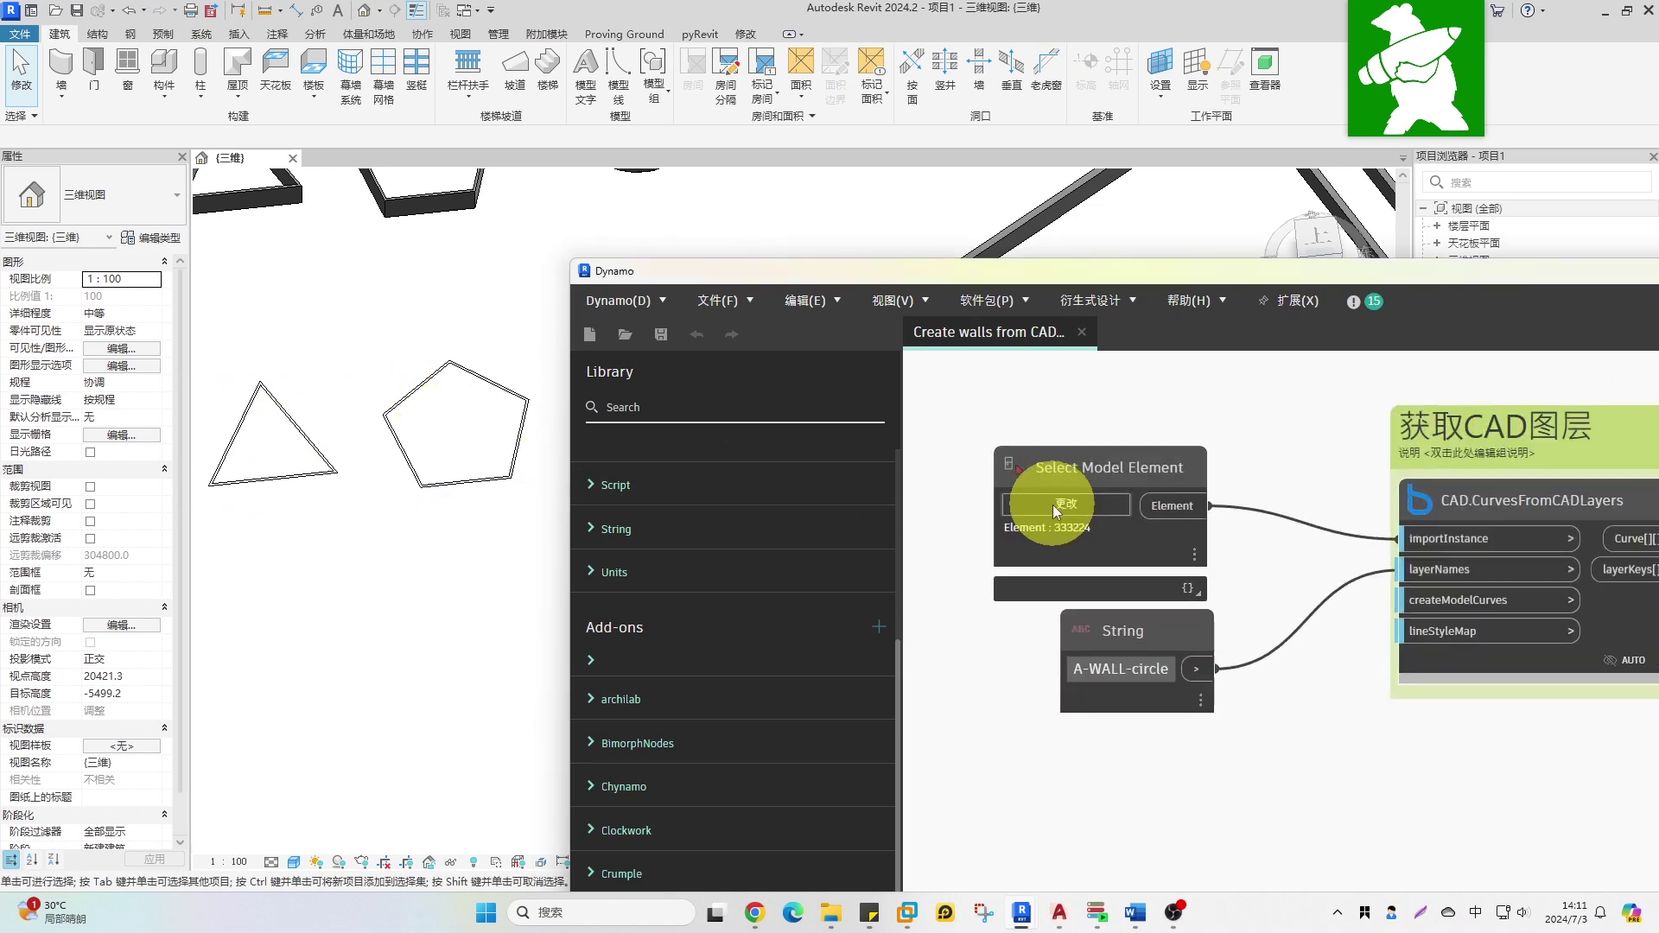
{"action": "left_click", "coordinate": [1052, 504]}
{"action": "left_click", "coordinate": [416, 393]}
- Query the pentagon's layer in the imported drawing and set the layer name String node to A-WALL-polygon
{"action": "scroll", "coordinate": [416, 392], "scroll_direction": "up", "scroll_amount": 2}
{"action": "left_click", "coordinate": [428, 383]}
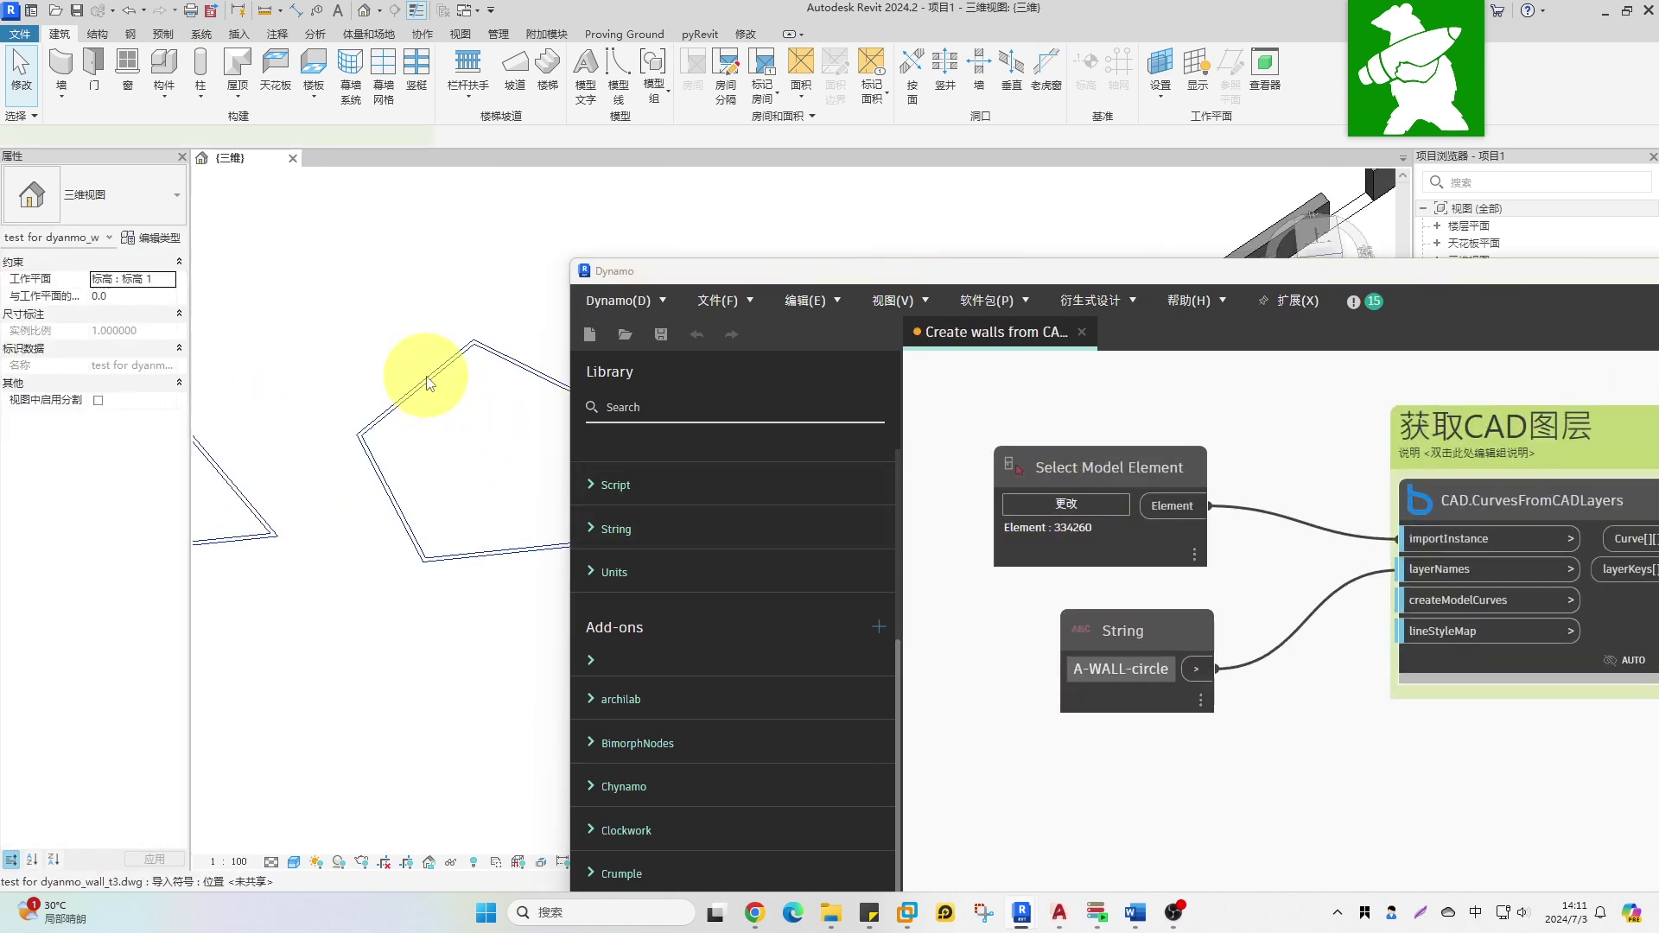
{"action": "key", "text": "q"}
{"action": "key", "text": "q"}
{"action": "left_click", "coordinate": [427, 382]}
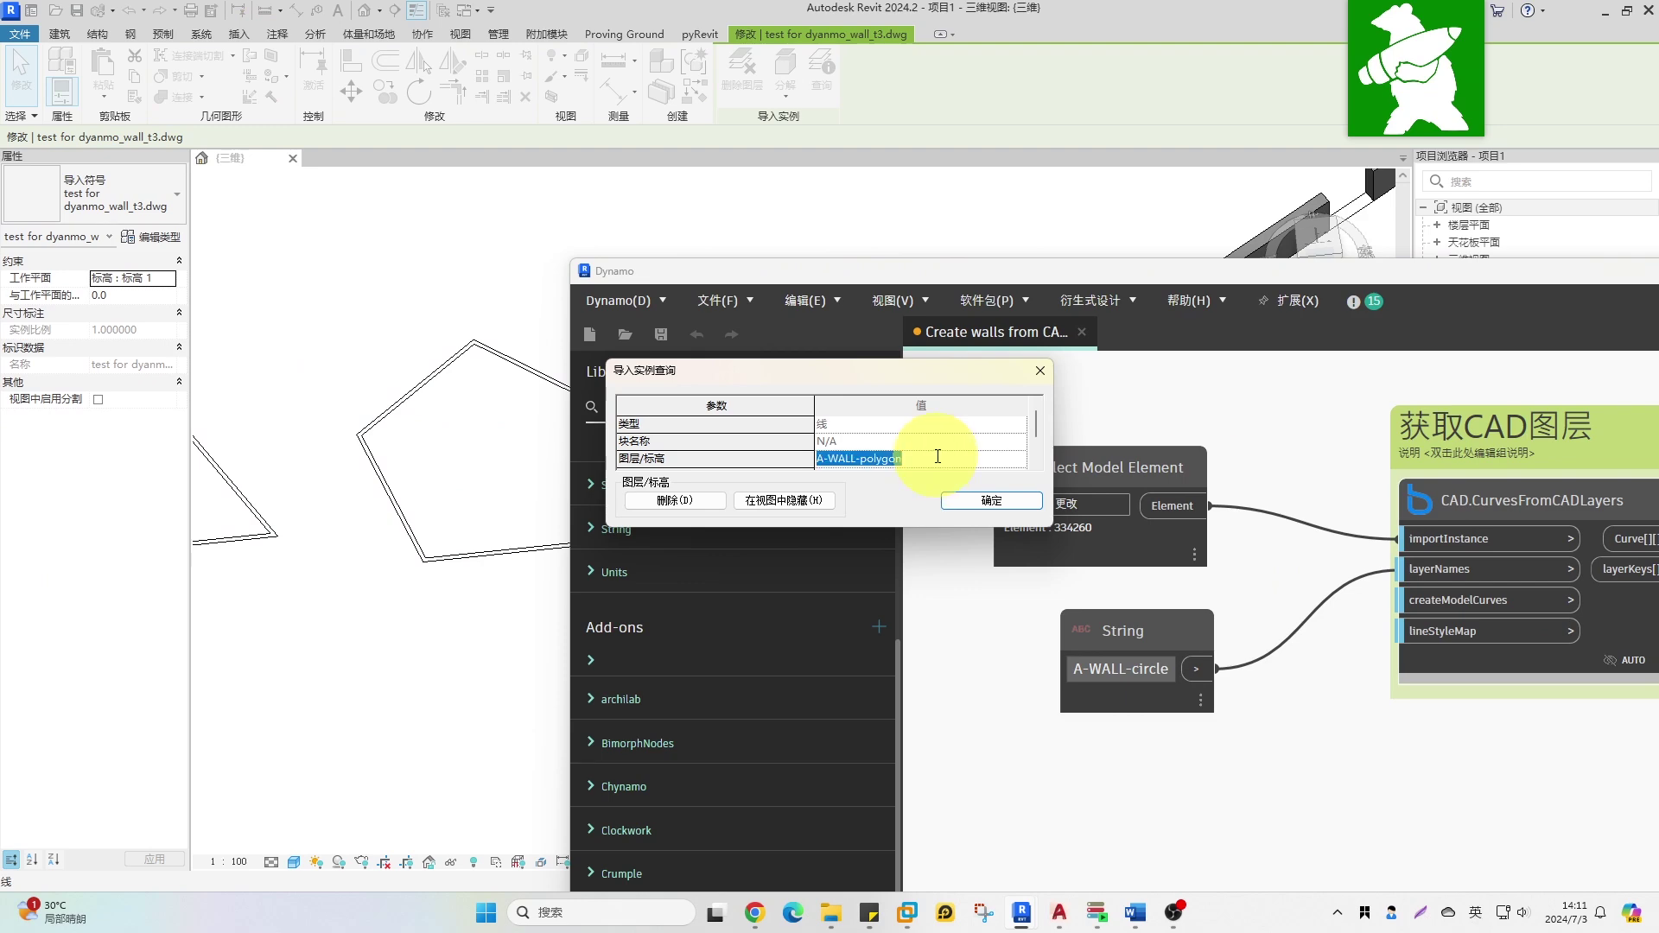
{"action": "left_click", "coordinate": [983, 508]}
{"action": "left_click", "coordinate": [1121, 670]}
{"action": "type", "text": "A-WALL-polygon"}
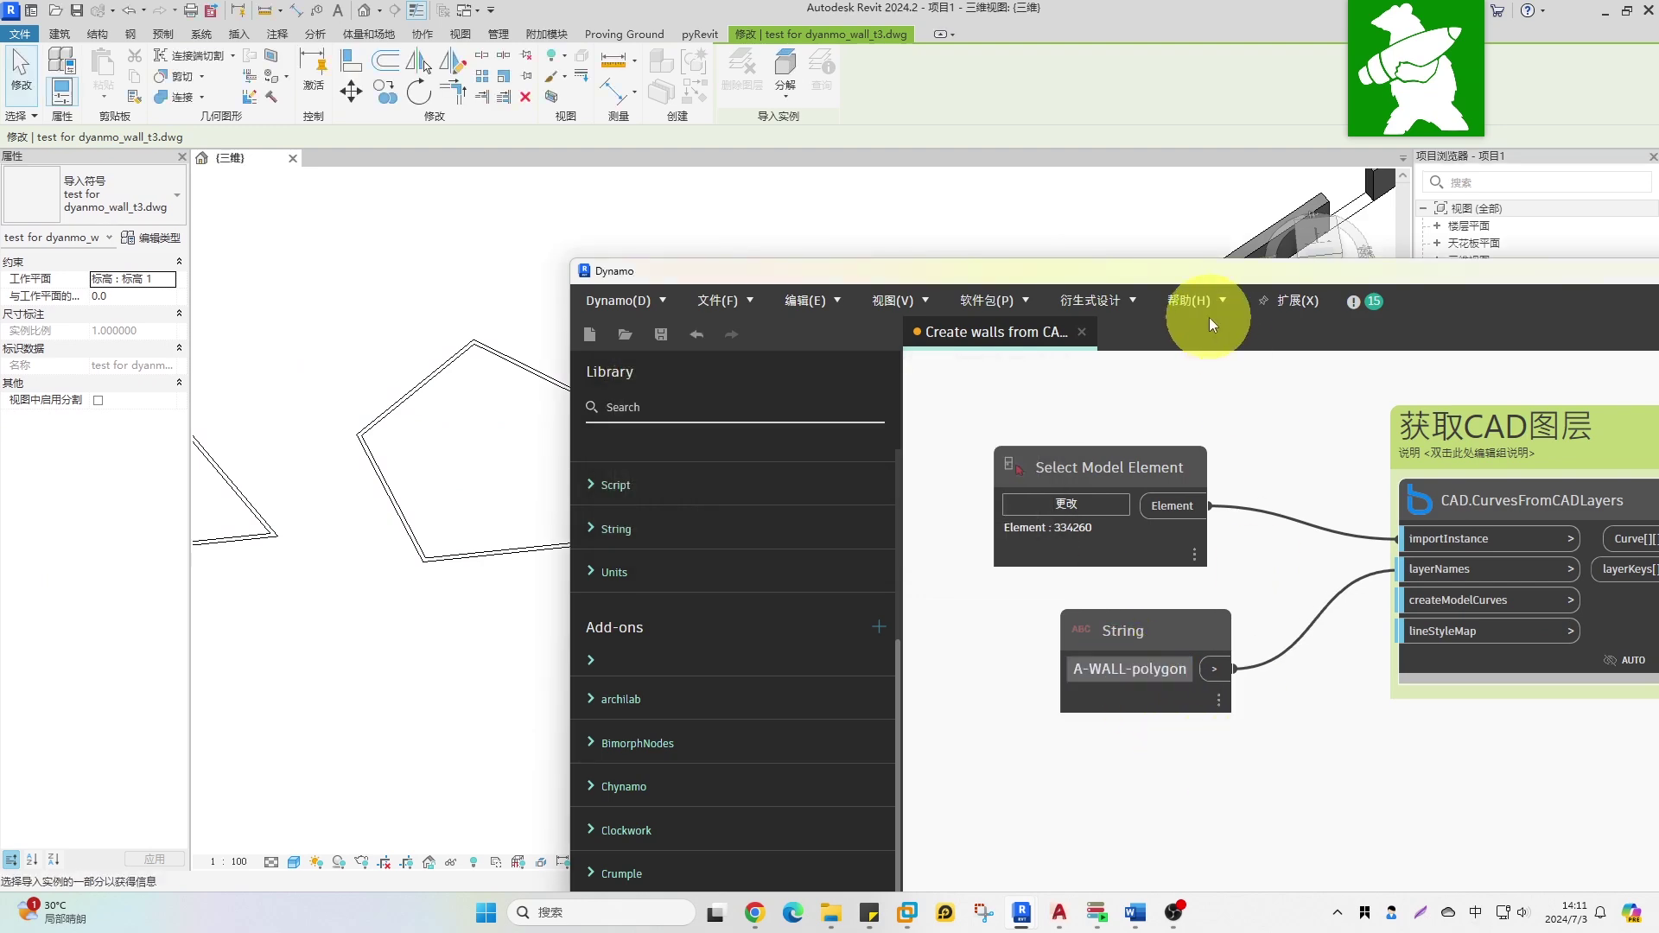
- Maximise the Dynamo window and freeze the Wall.ByCurveAndHeight node in the wall creation group
{"action": "left_click_drag", "start_coordinate": [1200, 272], "coordinate": [662, 302]}
{"action": "double_click", "coordinate": [661, 302]}
{"action": "scroll", "coordinate": [775, 375], "scroll_direction": "down", "scroll_amount": 4}
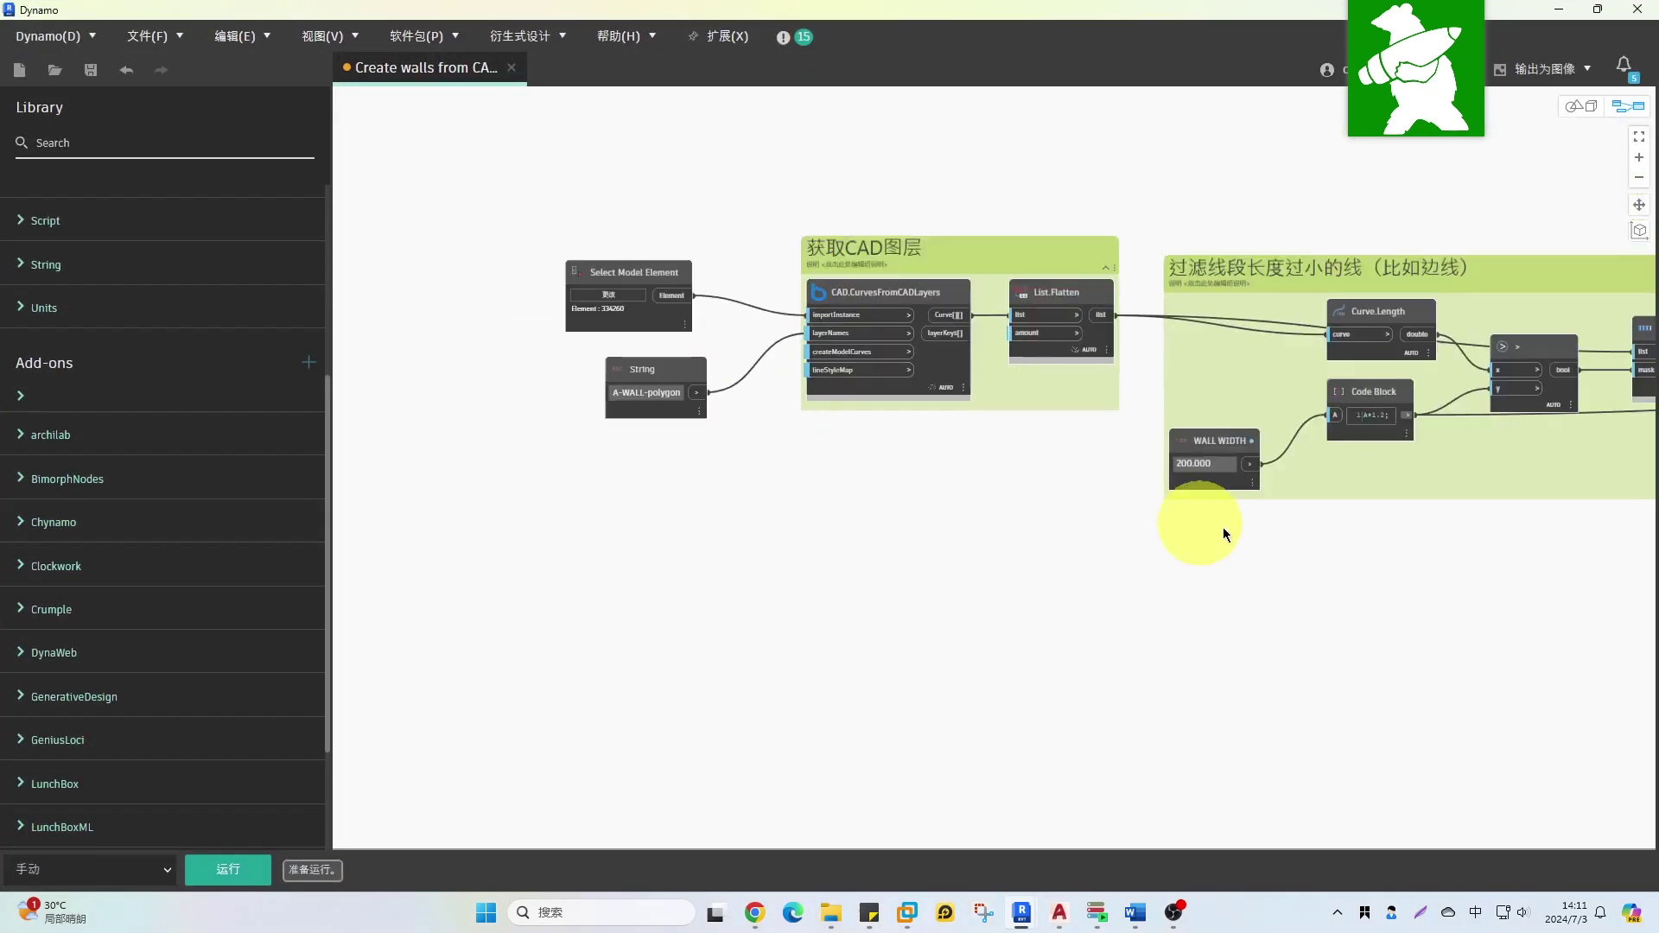
{"action": "scroll", "coordinate": [1224, 528], "scroll_direction": "down", "scroll_amount": 2}
{"action": "middle_click_drag", "start_coordinate": [1227, 534], "coordinate": [626, 531]}
{"action": "middle_click_drag", "start_coordinate": [1209, 567], "coordinate": [617, 564]}
{"action": "middle_click_drag", "start_coordinate": [1325, 565], "coordinate": [732, 555]}
{"action": "scroll", "coordinate": [1296, 466], "scroll_direction": "up", "scroll_amount": 5}
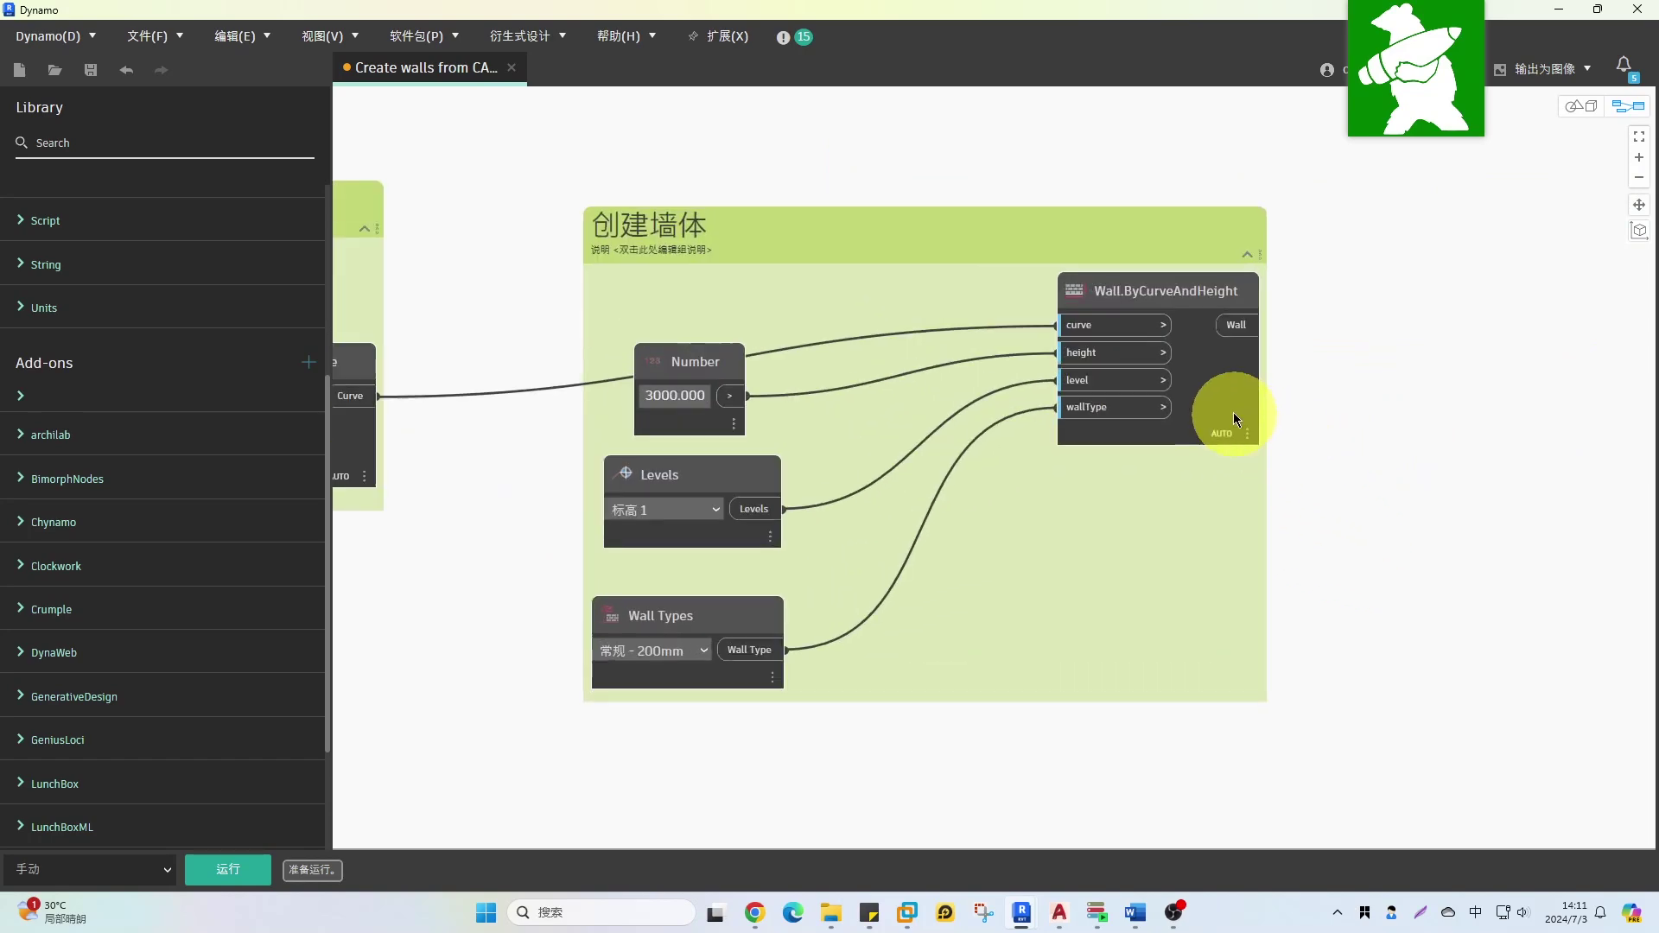
{"action": "right_click", "coordinate": [1232, 404]}
{"action": "left_click", "coordinate": [1306, 503]}
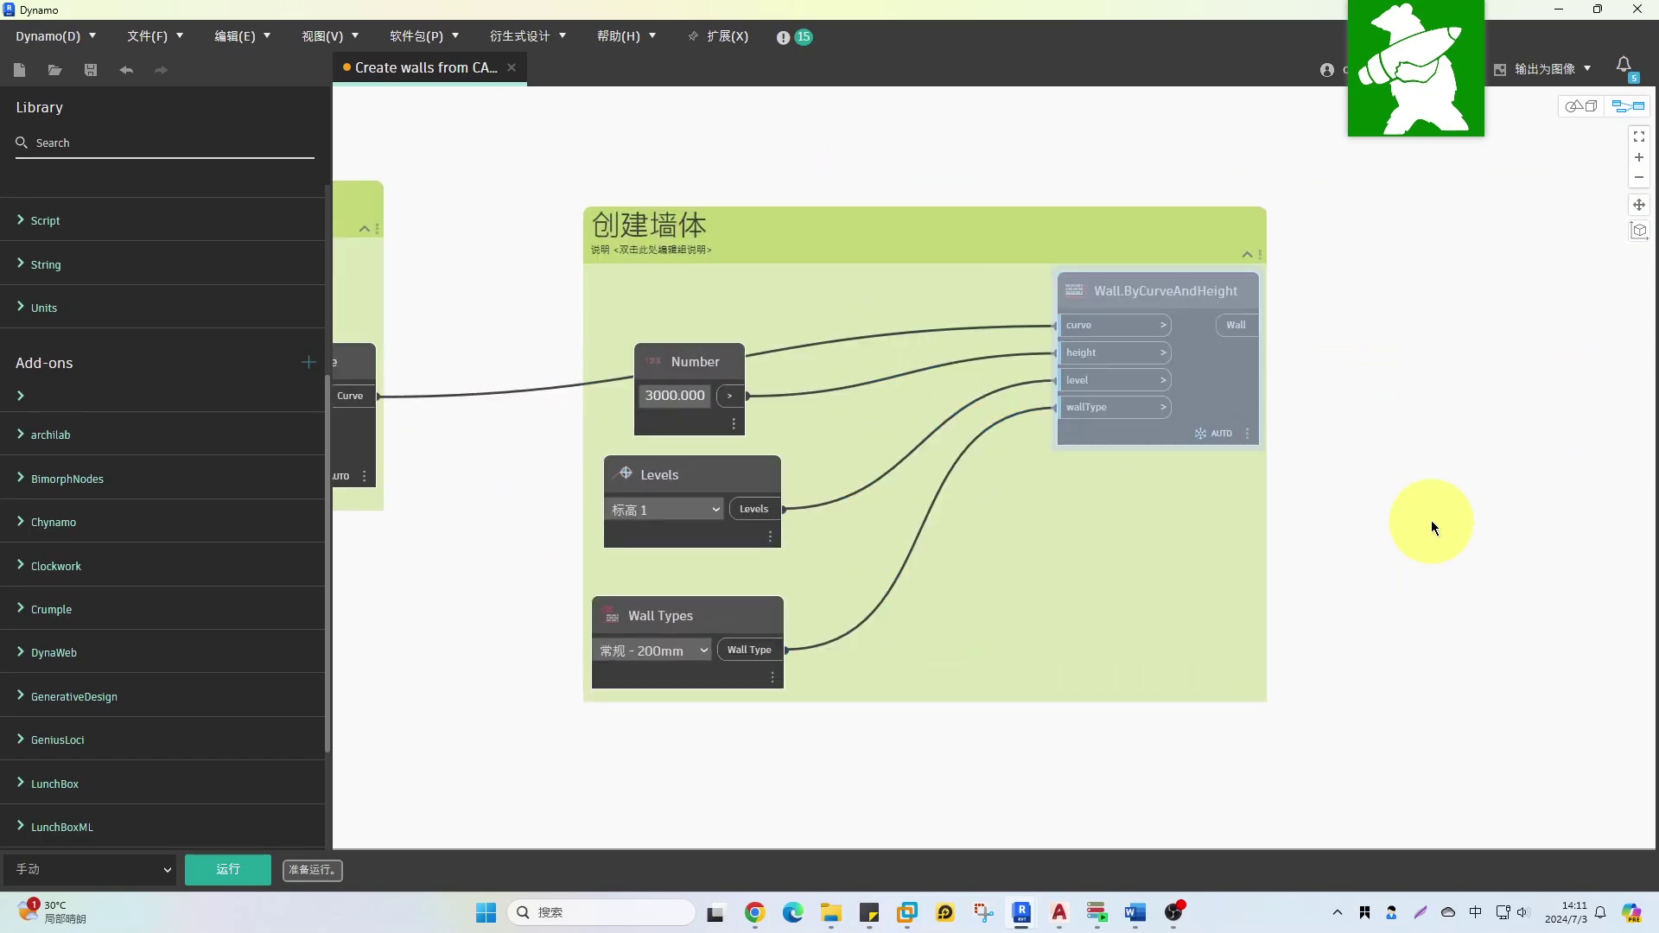
- Run the script with wall creation frozen and look over the node groups from CAD layer extraction to short-line filtering
{"action": "scroll", "coordinate": [1220, 582], "scroll_direction": "down", "scroll_amount": 1}
{"action": "middle_click_drag", "start_coordinate": [835, 704], "coordinate": [1429, 707]}
{"action": "middle_click_drag", "start_coordinate": [950, 694], "coordinate": [1417, 684]}
{"action": "scroll", "coordinate": [1132, 654], "scroll_direction": "down", "scroll_amount": 2}
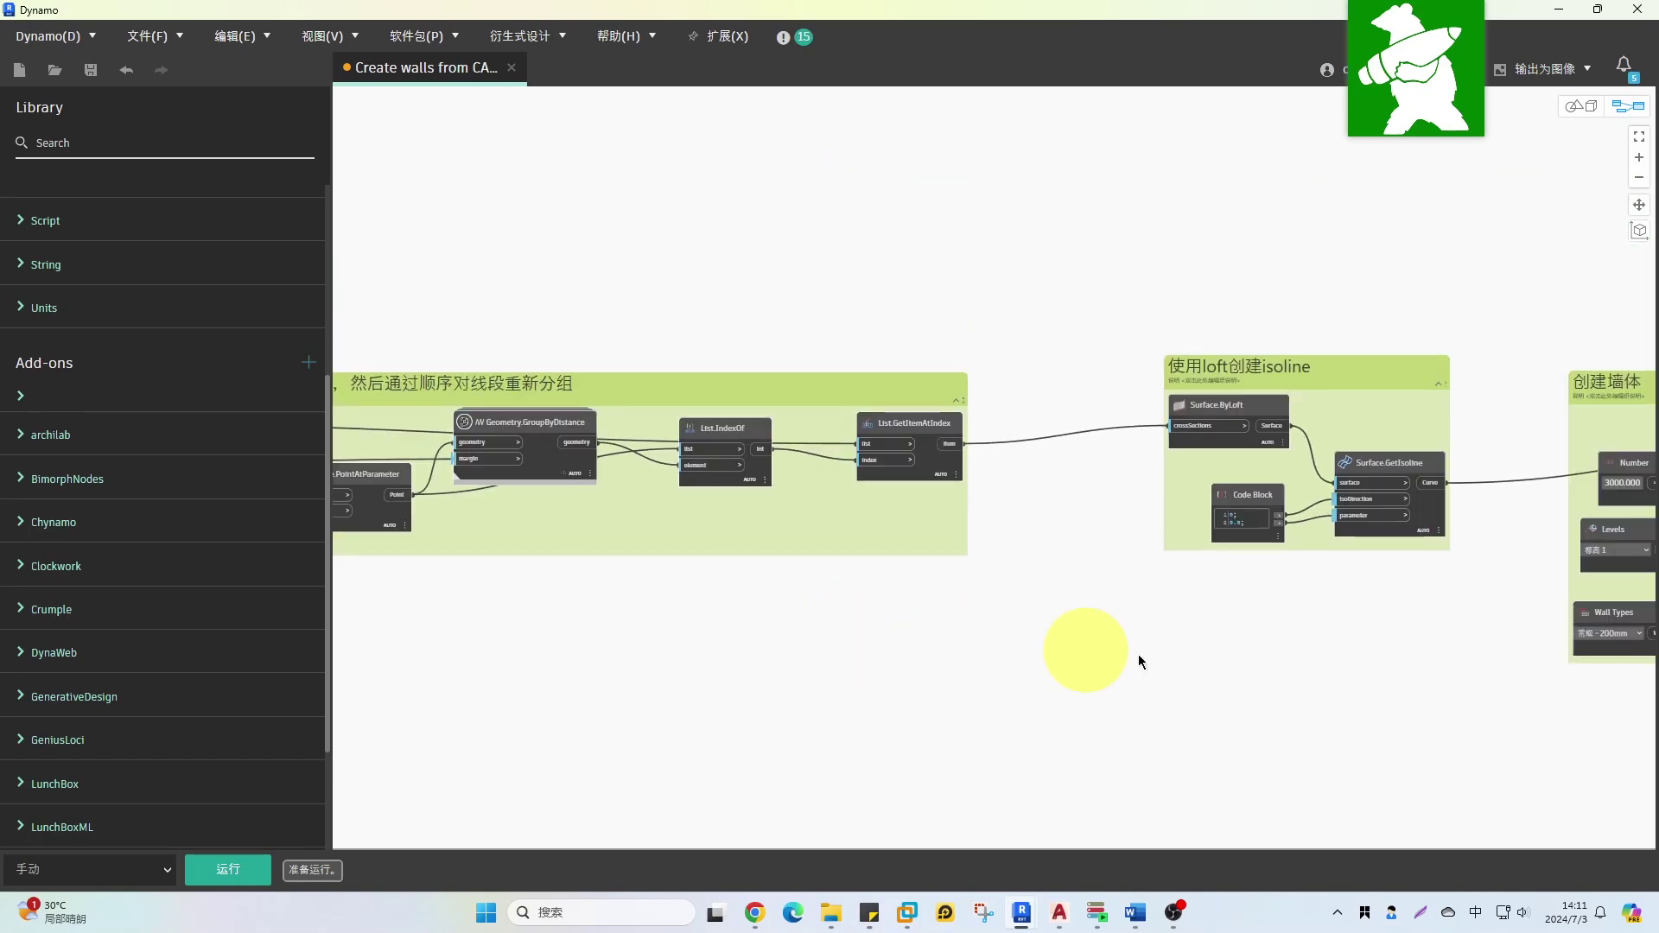
{"action": "middle_click_drag", "start_coordinate": [570, 654], "coordinate": [1439, 629]}
{"action": "scroll", "coordinate": [1438, 629], "scroll_direction": "up", "scroll_amount": 2}
{"action": "middle_click_drag", "start_coordinate": [846, 596], "coordinate": [1378, 588]}
{"action": "middle_click_drag", "start_coordinate": [496, 537], "coordinate": [865, 567]}
{"action": "scroll", "coordinate": [1180, 505], "scroll_direction": "up", "scroll_amount": 3}
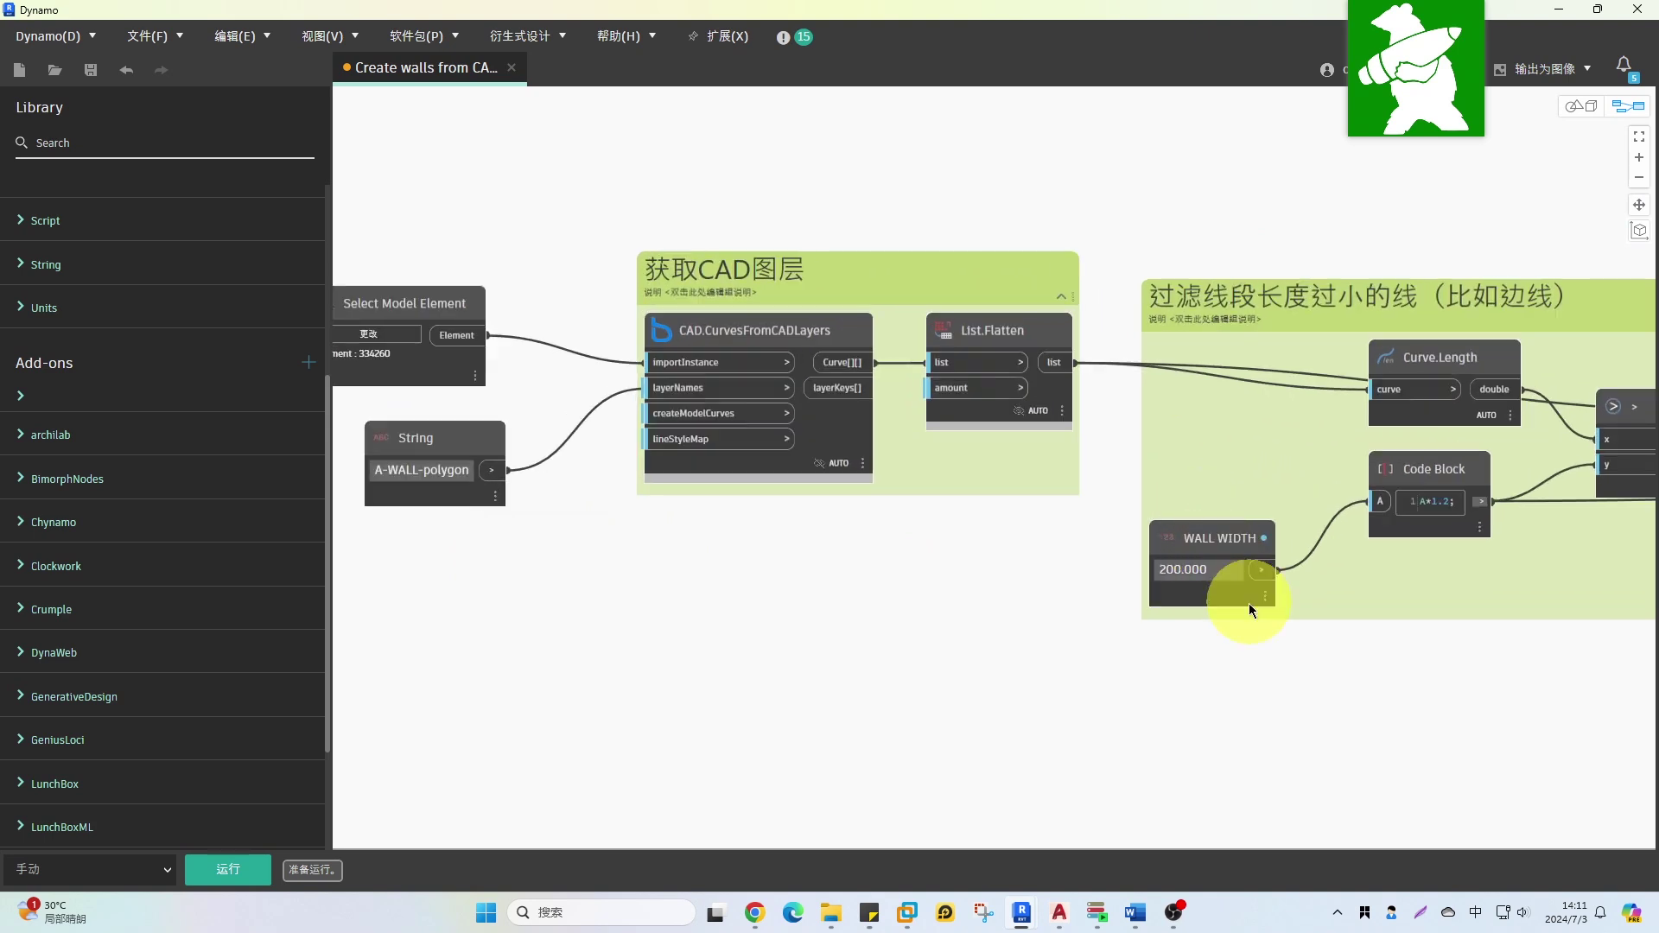
{"action": "middle_click_drag", "start_coordinate": [1249, 609], "coordinate": [892, 622]}
{"action": "middle_click_drag", "start_coordinate": [1227, 656], "coordinate": [822, 648]}
{"action": "middle_click_drag", "start_coordinate": [1144, 712], "coordinate": [1074, 713]}
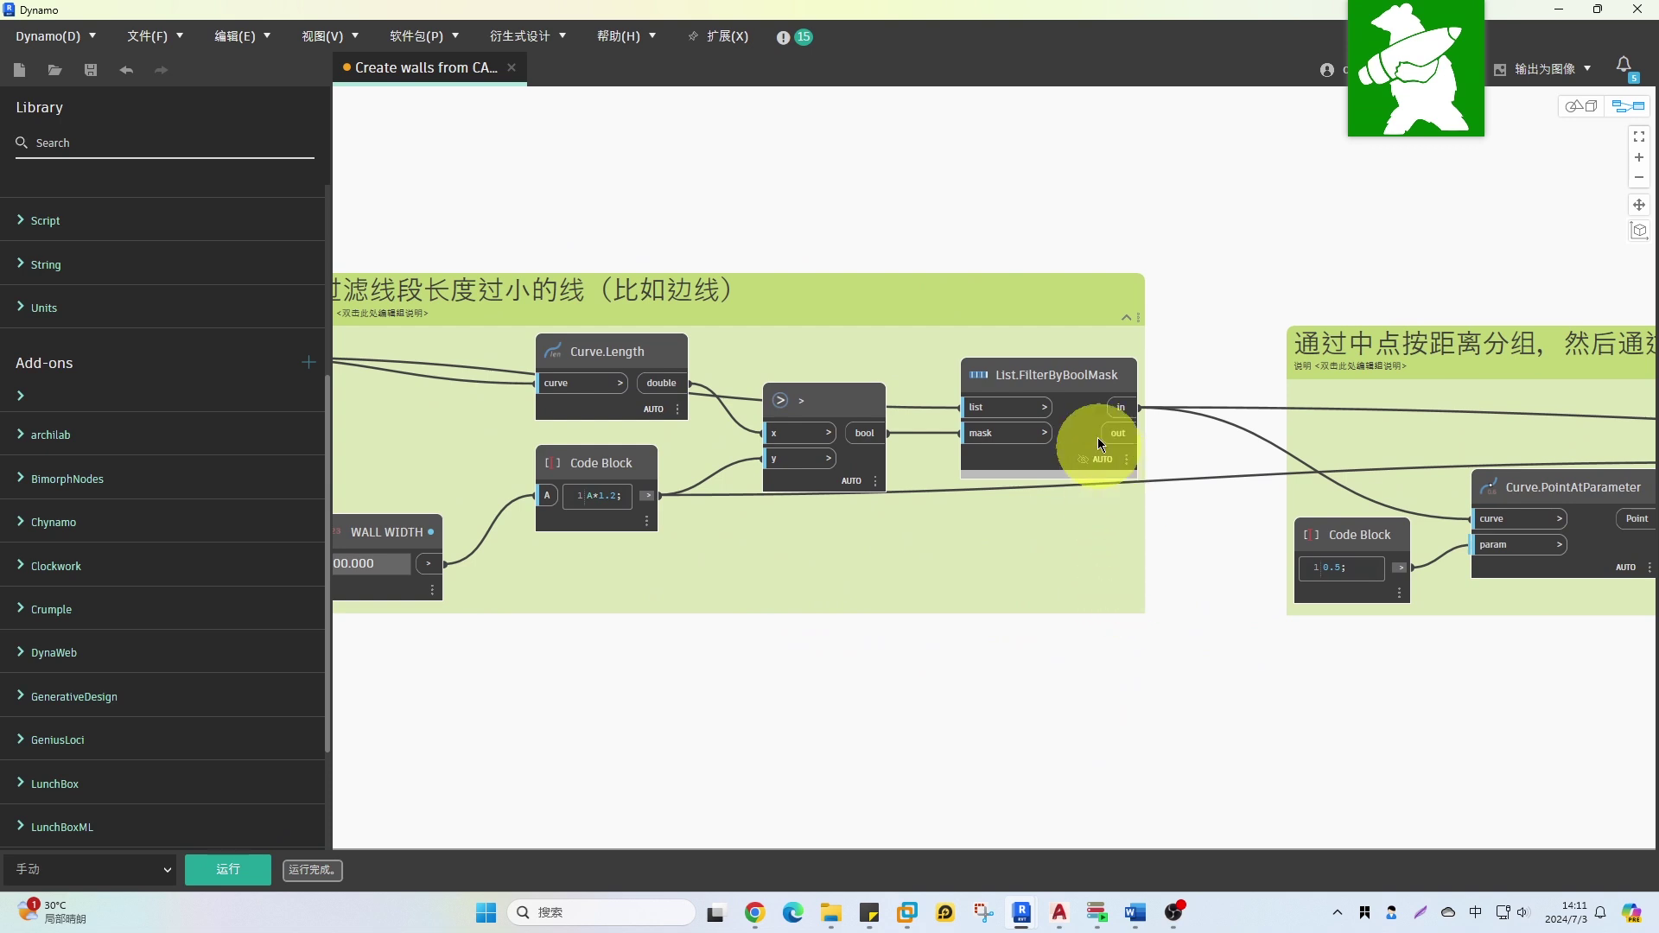
- Examine the pentagon's generated curves and midpoints in the 3D background preview, and return to the graph
{"action": "middle_click_drag", "start_coordinate": [1081, 510], "coordinate": [657, 507]}
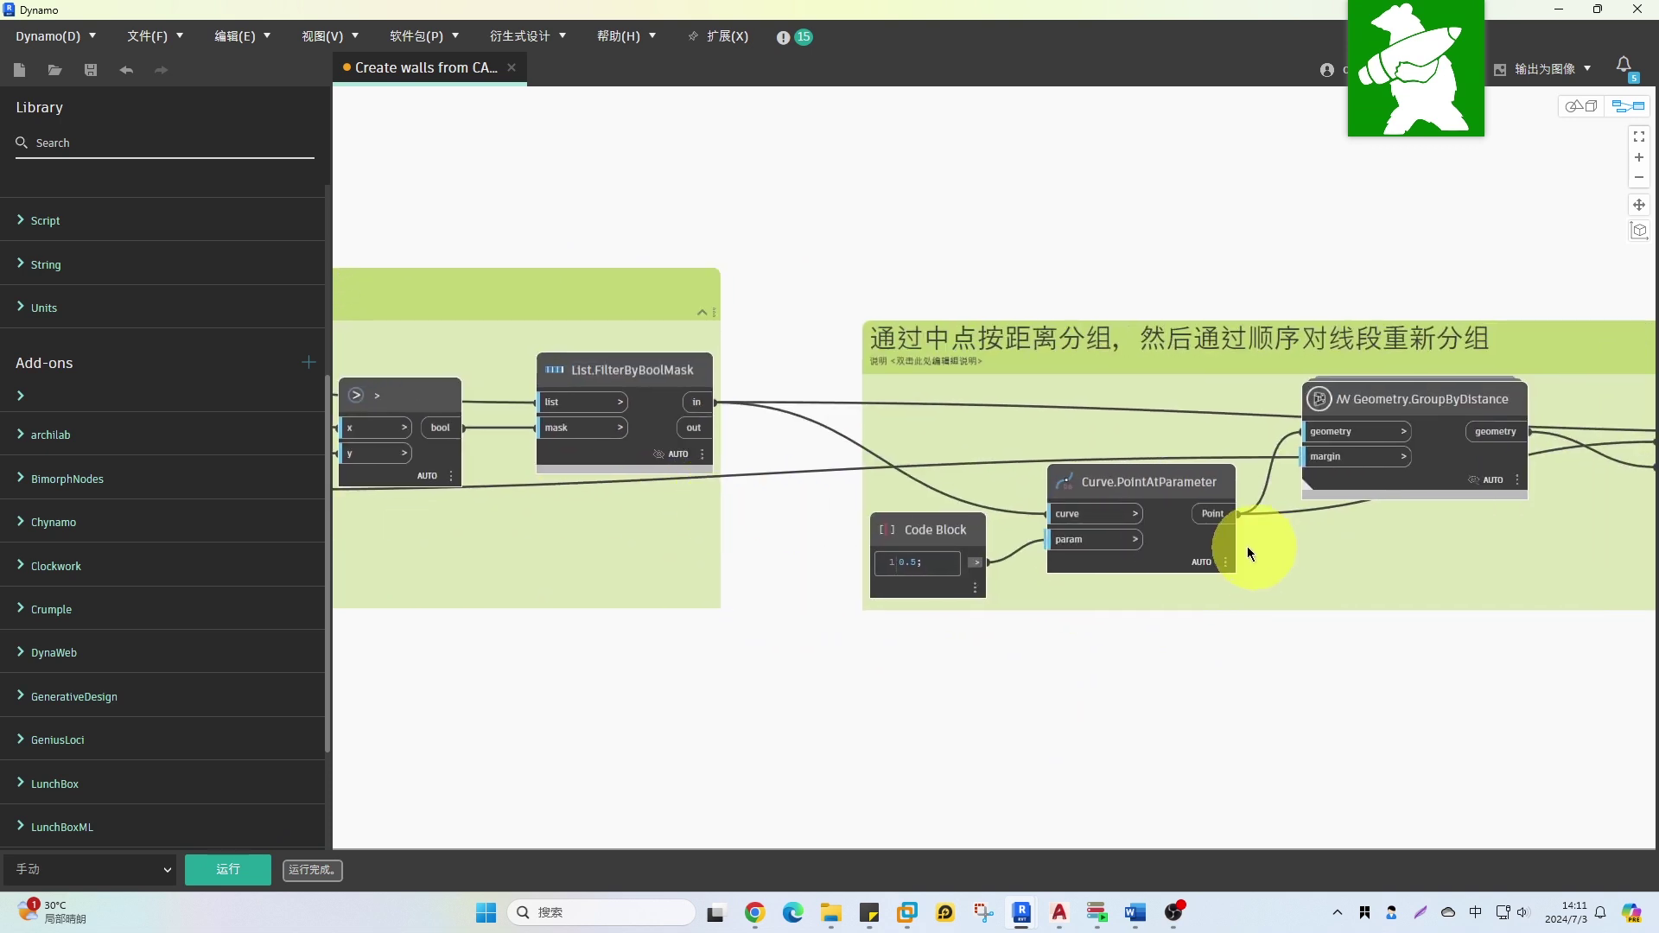
{"action": "right_click", "coordinate": [1185, 543]}
{"action": "left_click", "coordinate": [1031, 733]}
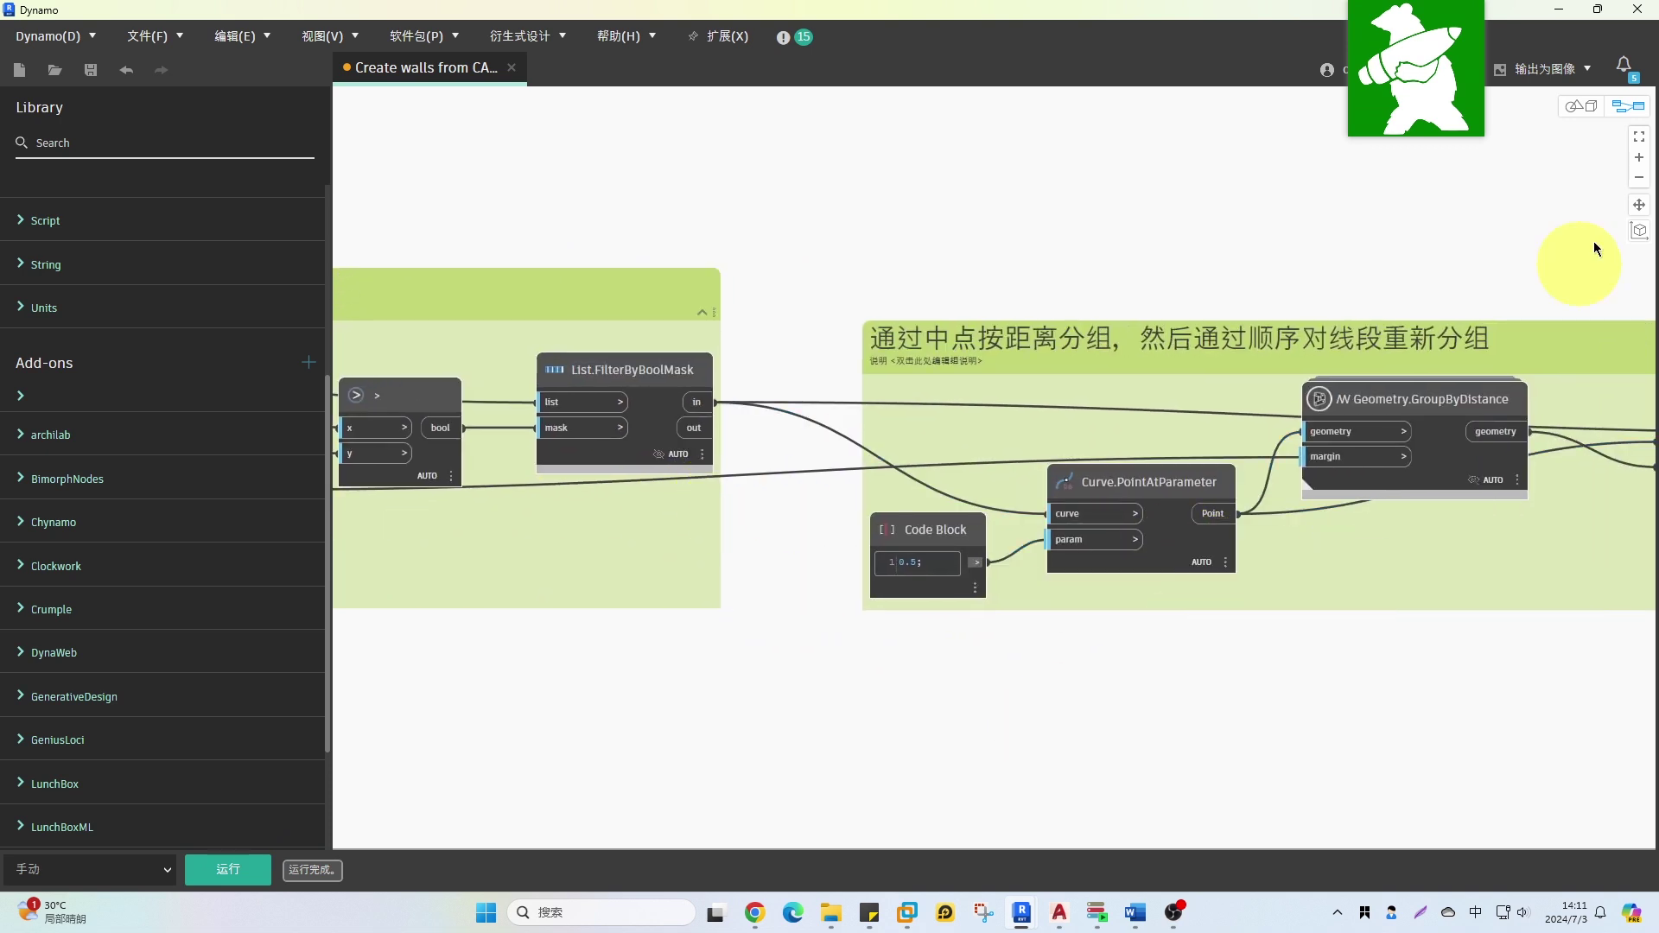
{"action": "left_click", "coordinate": [1628, 121]}
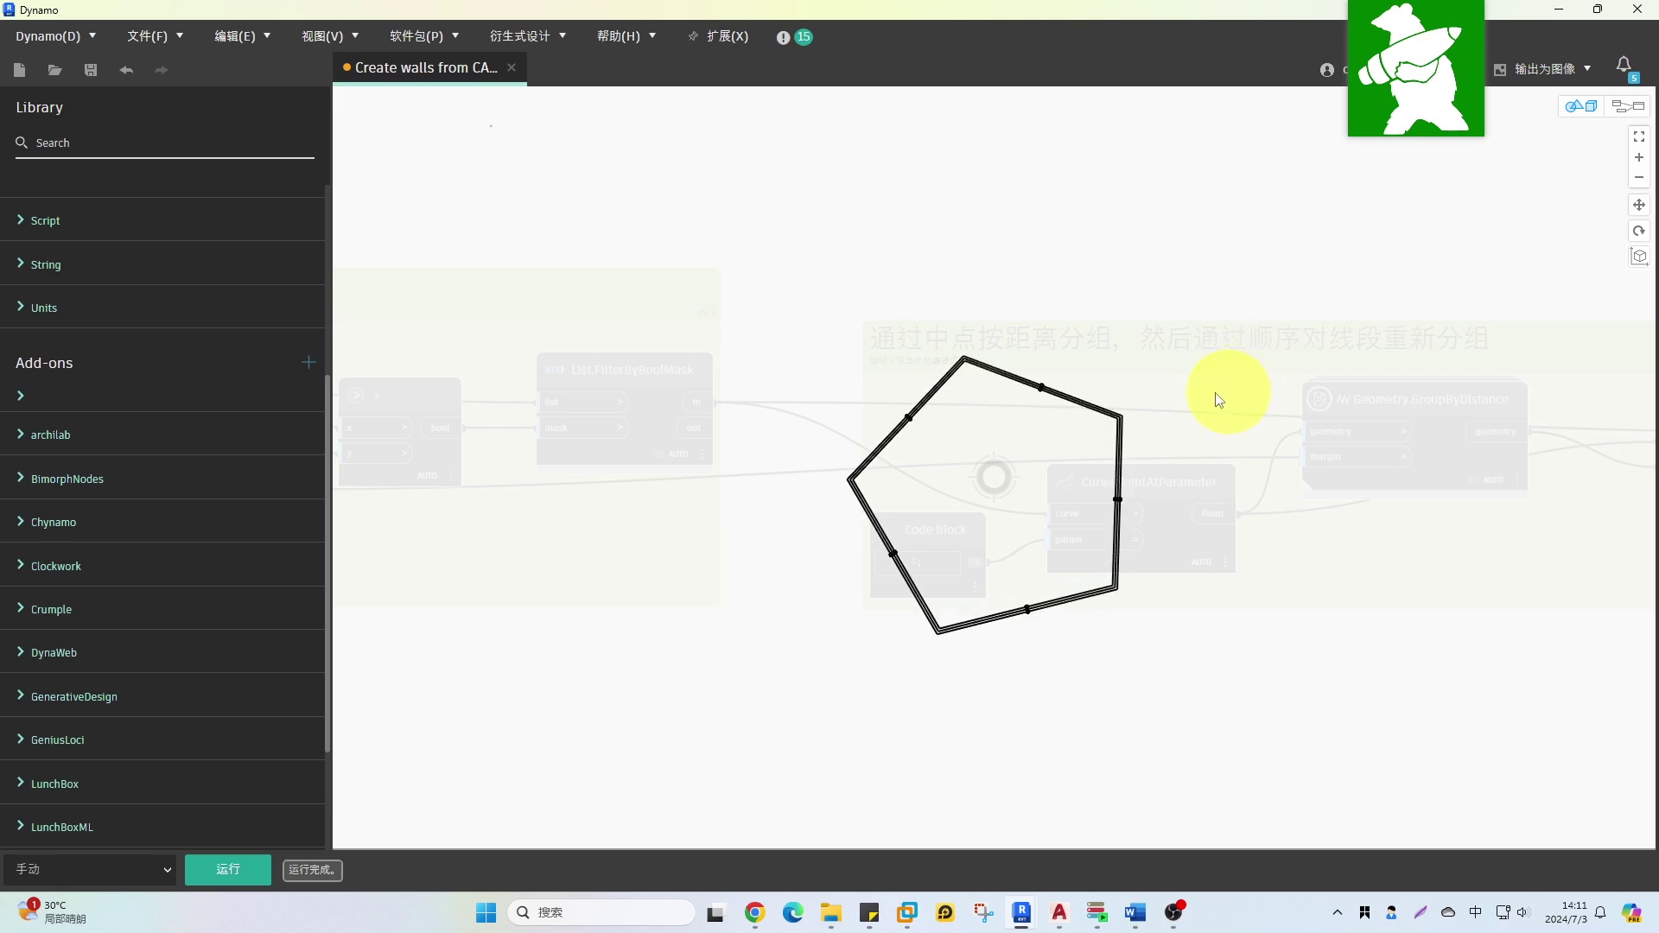
{"action": "scroll", "coordinate": [933, 449], "scroll_direction": "up", "scroll_amount": 5}
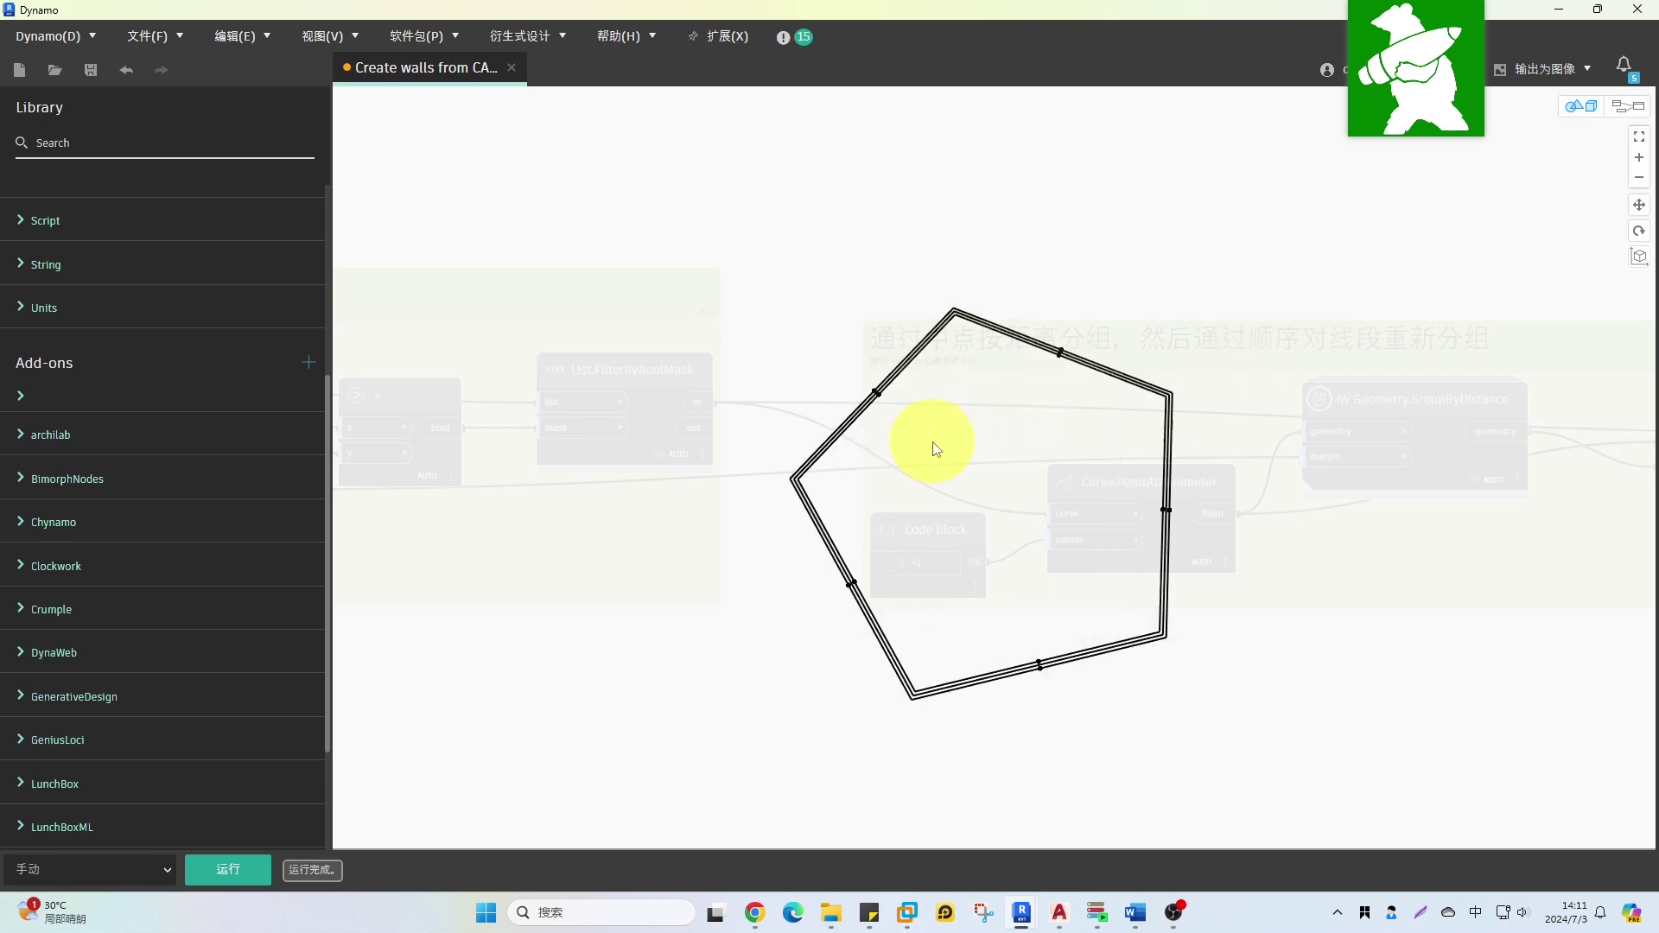
{"action": "left_click", "coordinate": [1626, 109]}
- Turn off the geometry preview for the node group that creates isolines by loft
{"action": "scroll", "coordinate": [1411, 374], "scroll_direction": "down", "scroll_amount": 3}
{"action": "middle_click_drag", "start_coordinate": [1370, 373], "coordinate": [914, 356]}
{"action": "scroll", "coordinate": [1037, 357], "scroll_direction": "up", "scroll_amount": 1}
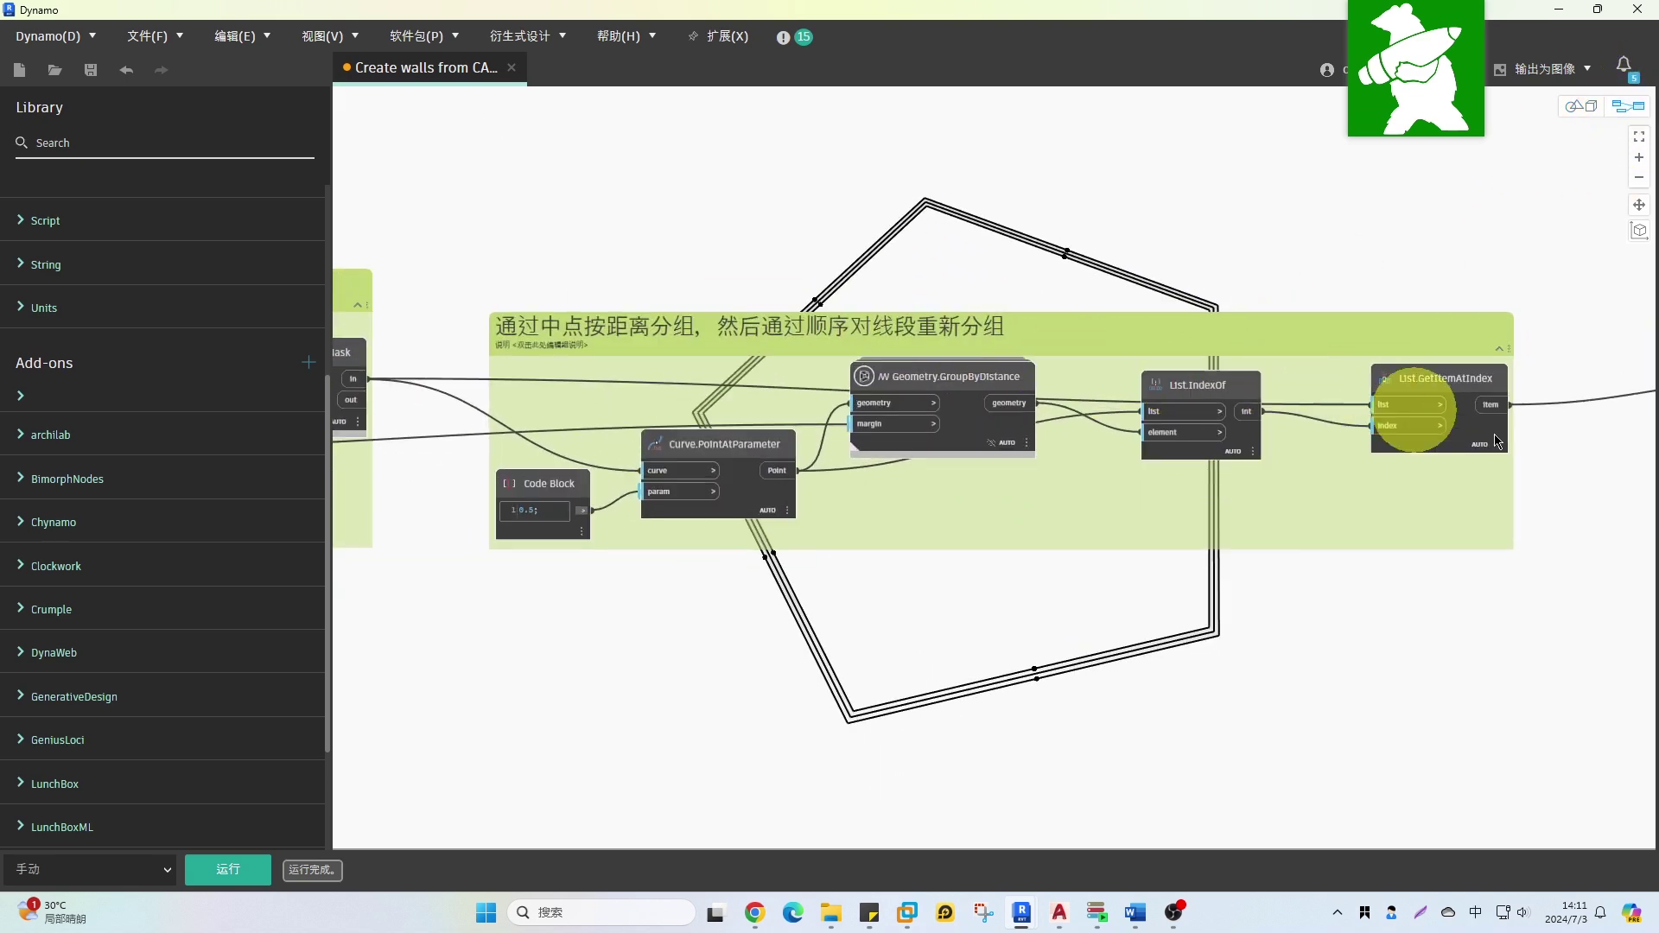
{"action": "middle_click_drag", "start_coordinate": [1512, 473], "coordinate": [1048, 507]}
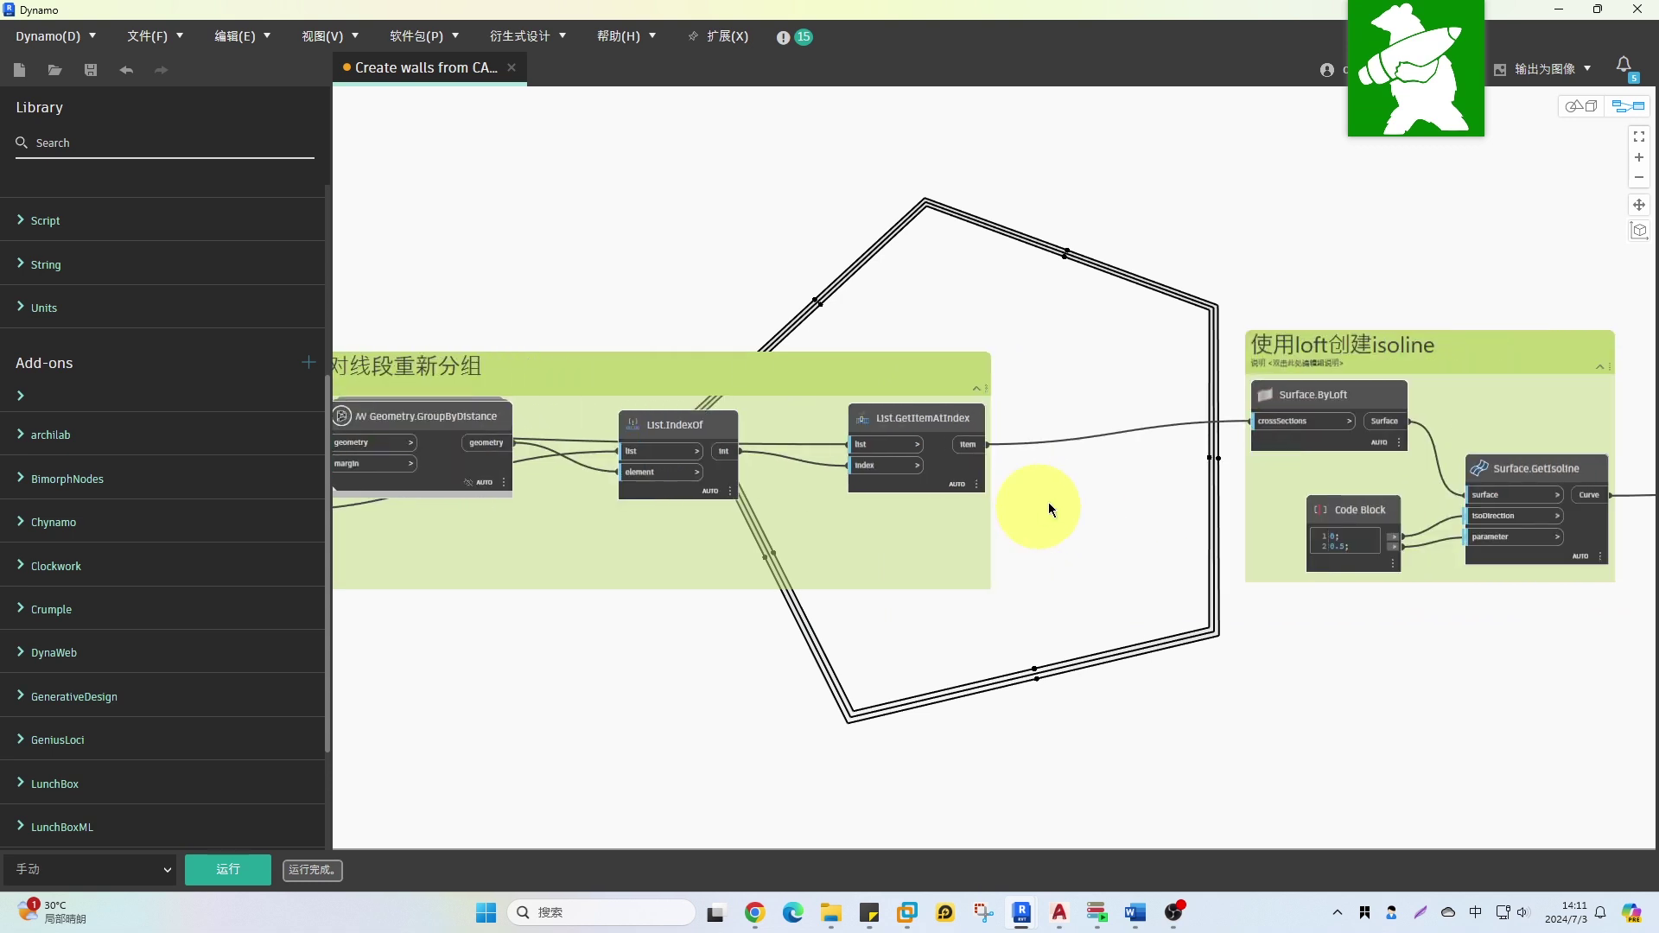
{"action": "scroll", "coordinate": [1382, 449], "scroll_direction": "up", "scroll_amount": 3}
{"action": "left_click", "coordinate": [1310, 432]}
{"action": "right_click", "coordinate": [1370, 489]}
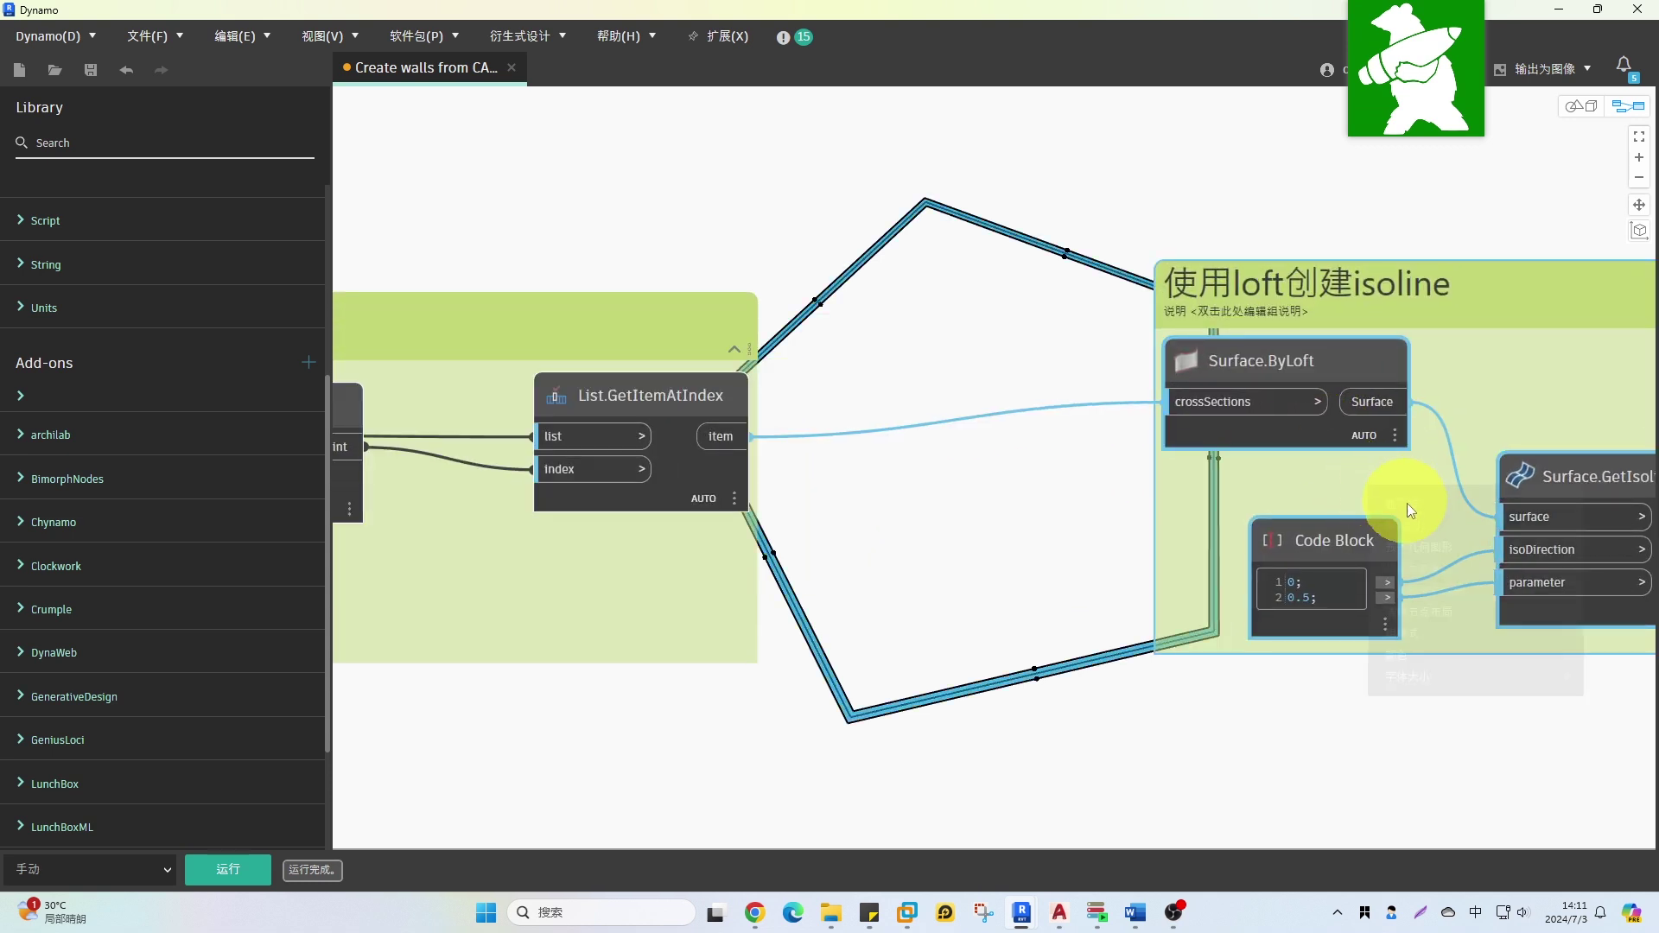
{"action": "left_click", "coordinate": [1430, 549]}
- Turn off the geometry preview for the group that regroups lines by midpoint distance
{"action": "middle_click_drag", "start_coordinate": [935, 563], "coordinate": [1436, 567]}
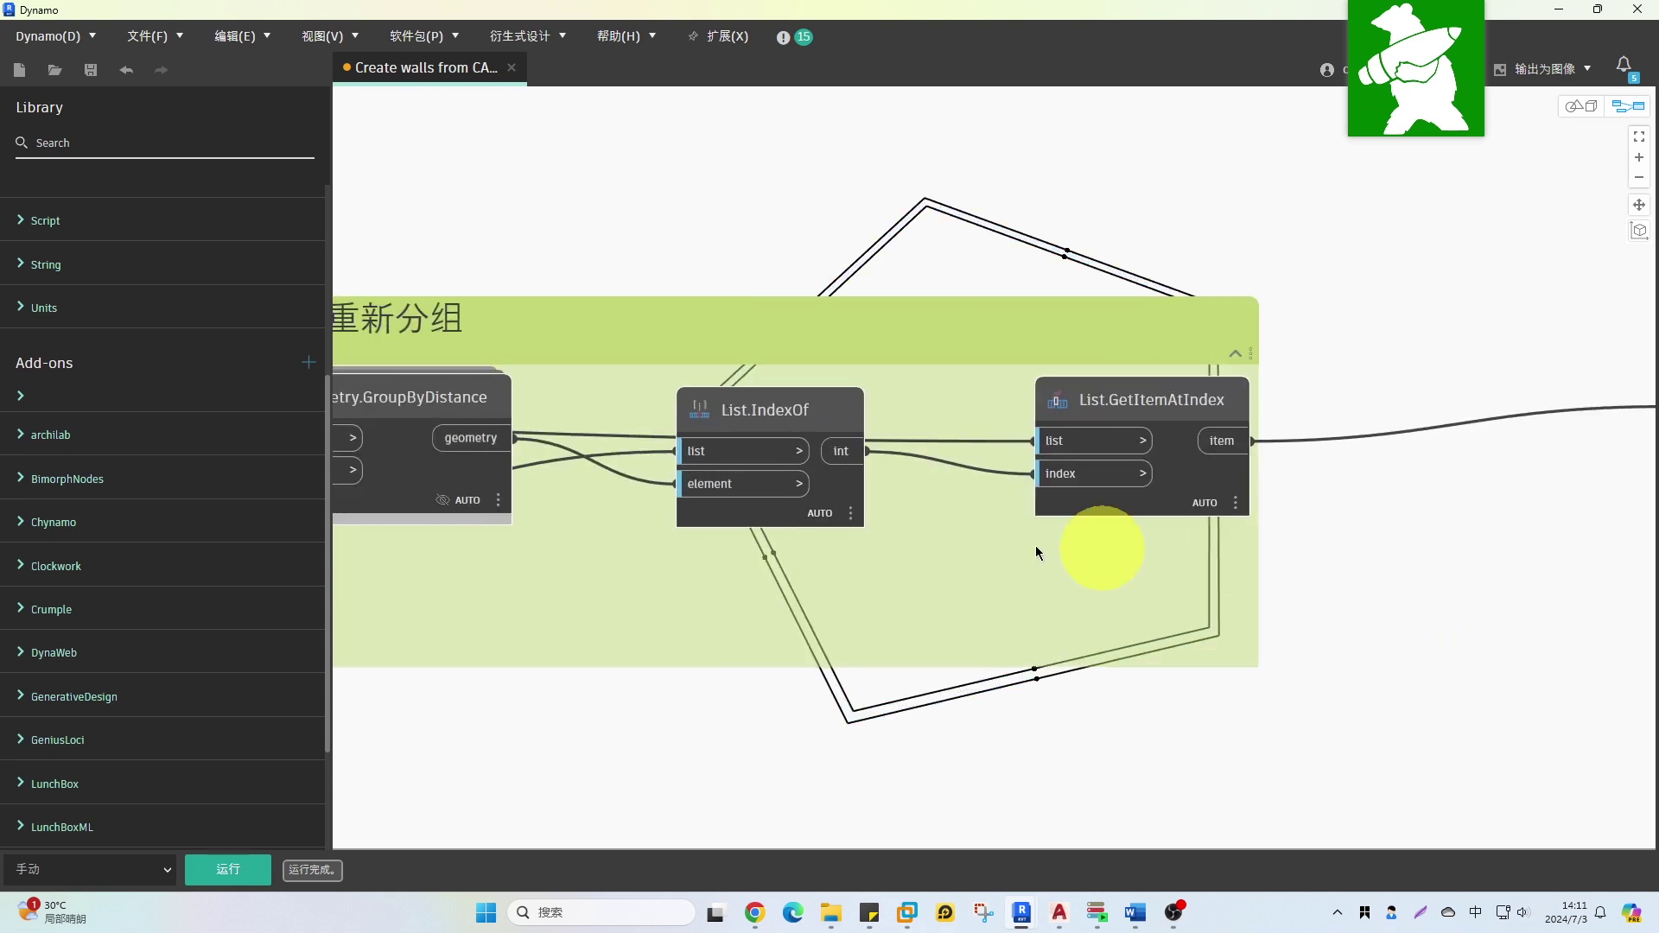
{"action": "right_click", "coordinate": [935, 518]}
{"action": "left_click", "coordinate": [1012, 580]}
- Turn on the geometry preview of the Curve.PointAtParameter node alone to show the lines' midpoints
{"action": "scroll", "coordinate": [916, 598], "scroll_direction": "down", "scroll_amount": 3}
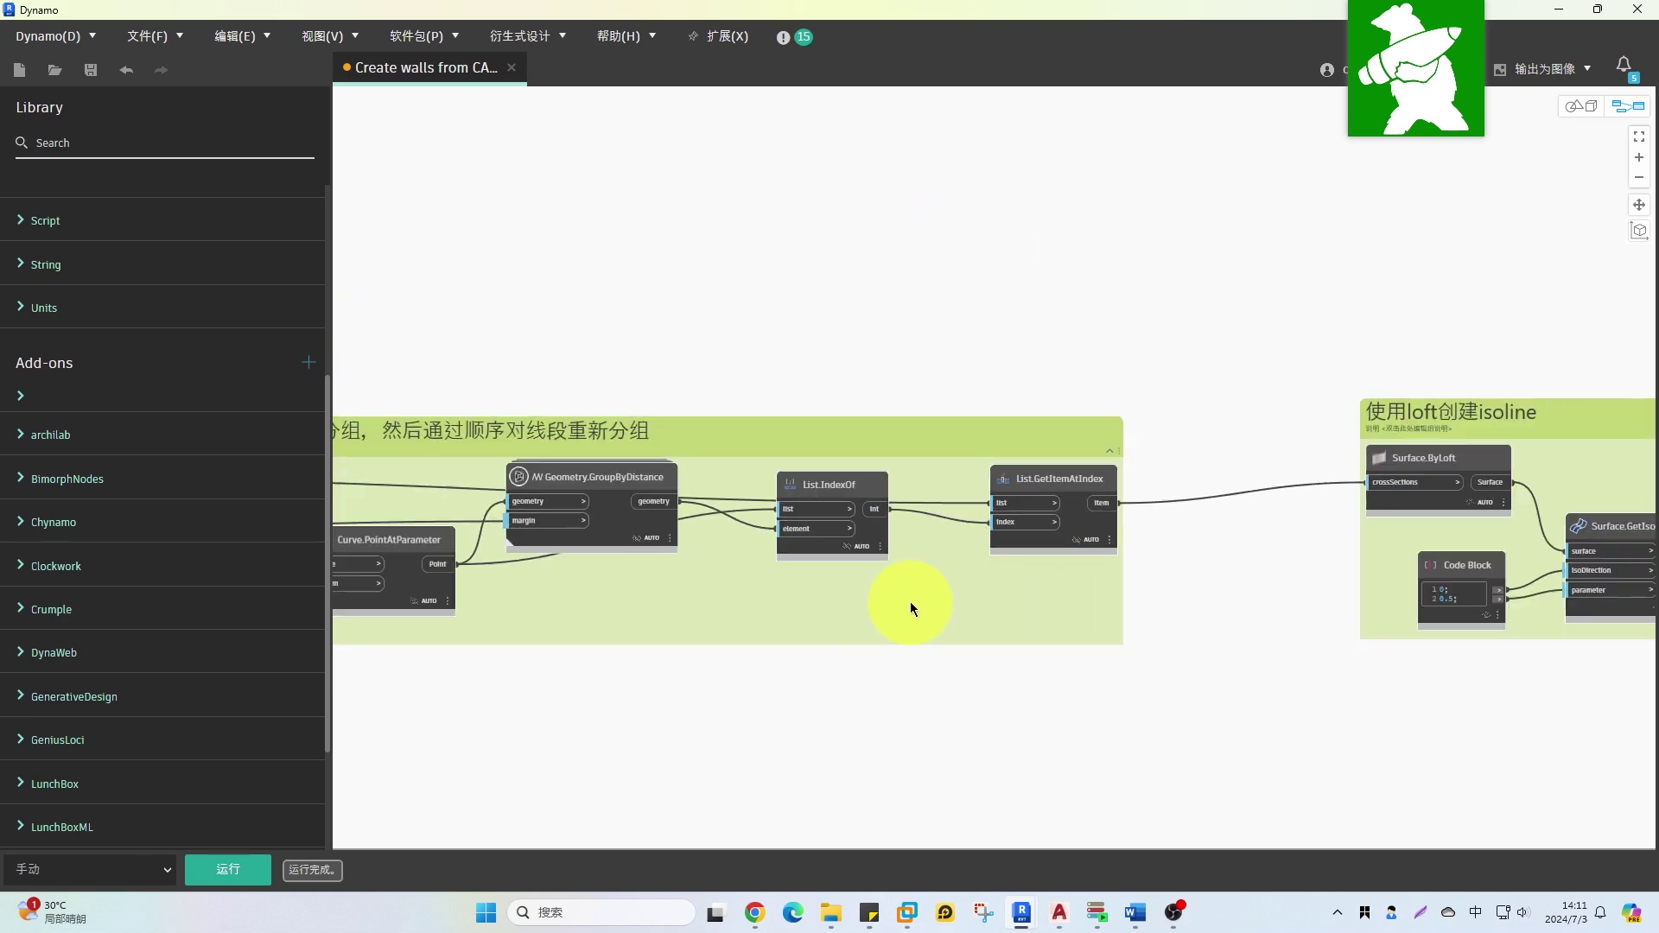
{"action": "middle_click_drag", "start_coordinate": [910, 603], "coordinate": [1555, 593]}
{"action": "middle_click_drag", "start_coordinate": [962, 653], "coordinate": [1277, 608]}
{"action": "scroll", "coordinate": [1028, 552], "scroll_direction": "up", "scroll_amount": 3}
{"action": "middle_click_drag", "start_coordinate": [1157, 562], "coordinate": [641, 575]}
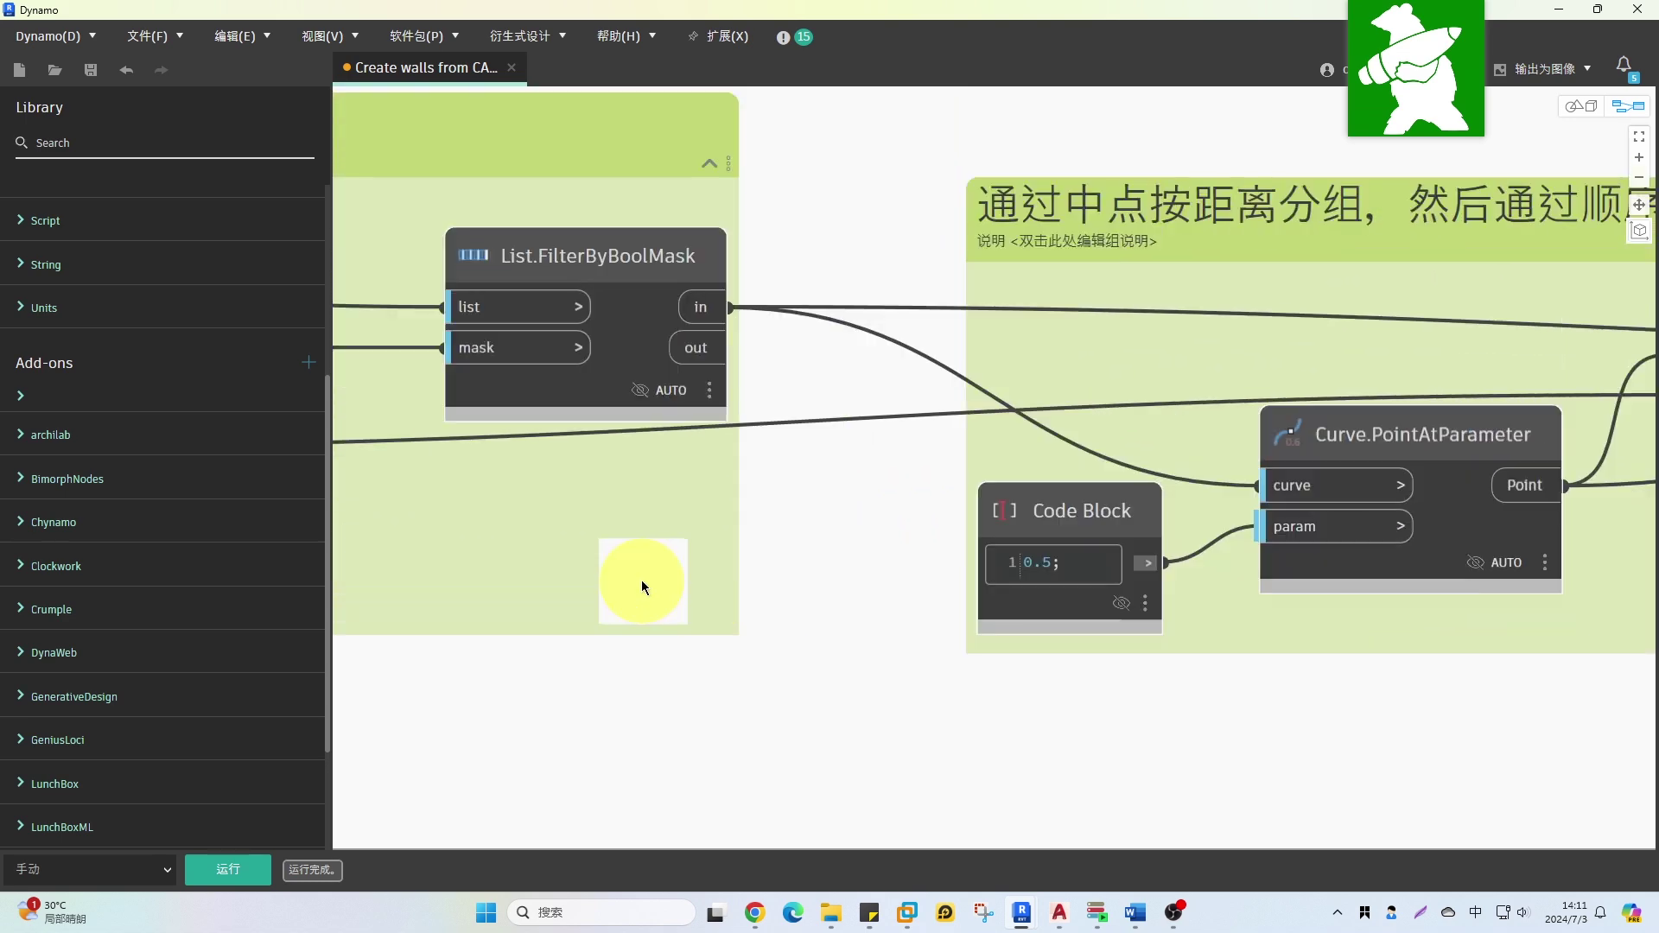
{"action": "right_click", "coordinate": [1215, 516]}
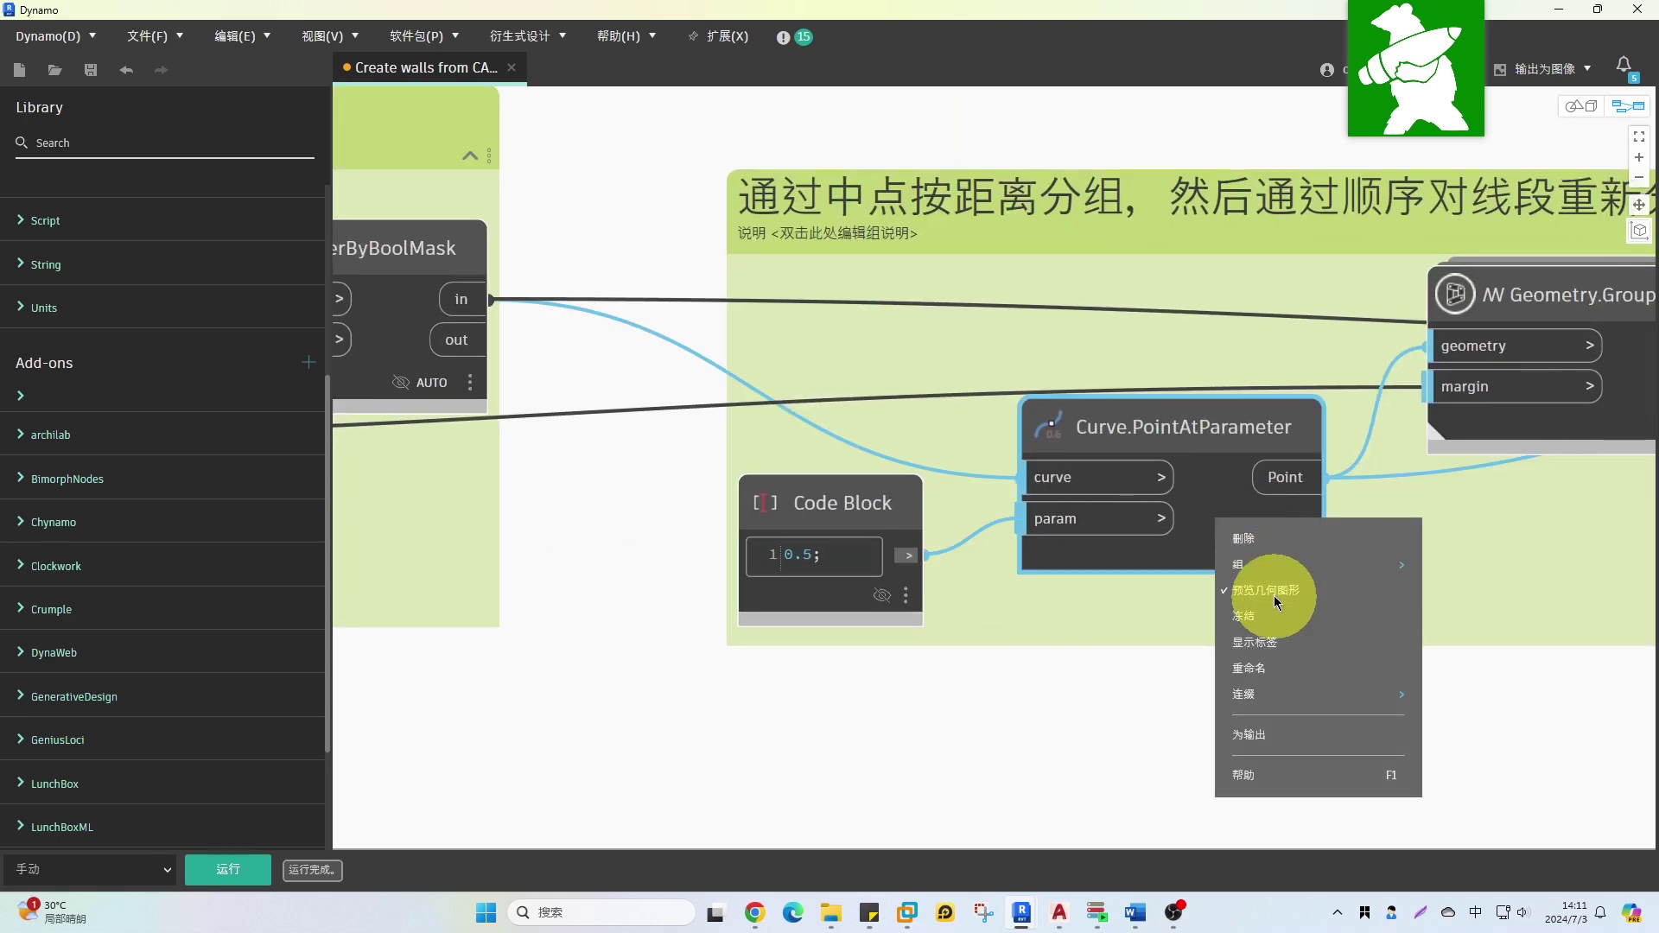
{"action": "left_click", "coordinate": [1274, 592]}
{"action": "middle_click_drag", "start_coordinate": [1304, 670], "coordinate": [1532, 632]}
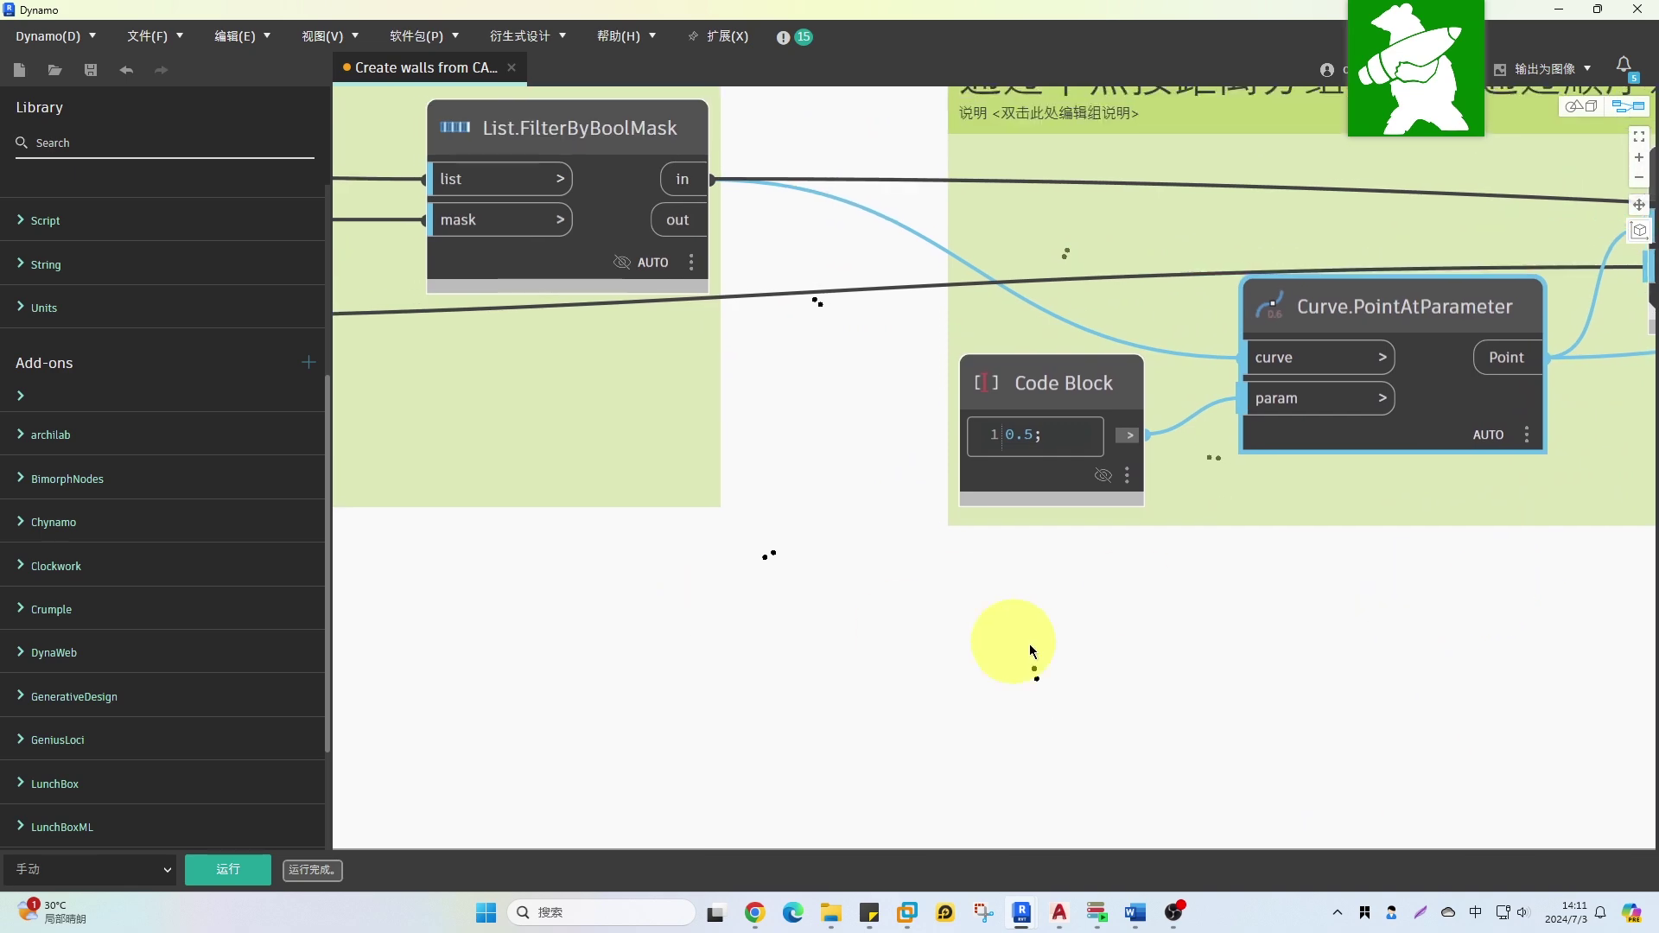
- Turn on the geometry preview of the CAD.CurvesFromCADLayers node to show the extracted layer lines
{"action": "scroll", "coordinate": [1033, 650], "scroll_direction": "down", "scroll_amount": 4}
{"action": "middle_click_drag", "start_coordinate": [1035, 646], "coordinate": [1337, 667]}
{"action": "scroll", "coordinate": [863, 626], "scroll_direction": "down", "scroll_amount": 1}
{"action": "middle_click_drag", "start_coordinate": [851, 625], "coordinate": [1557, 636]}
{"action": "scroll", "coordinate": [1044, 444], "scroll_direction": "up", "scroll_amount": 4}
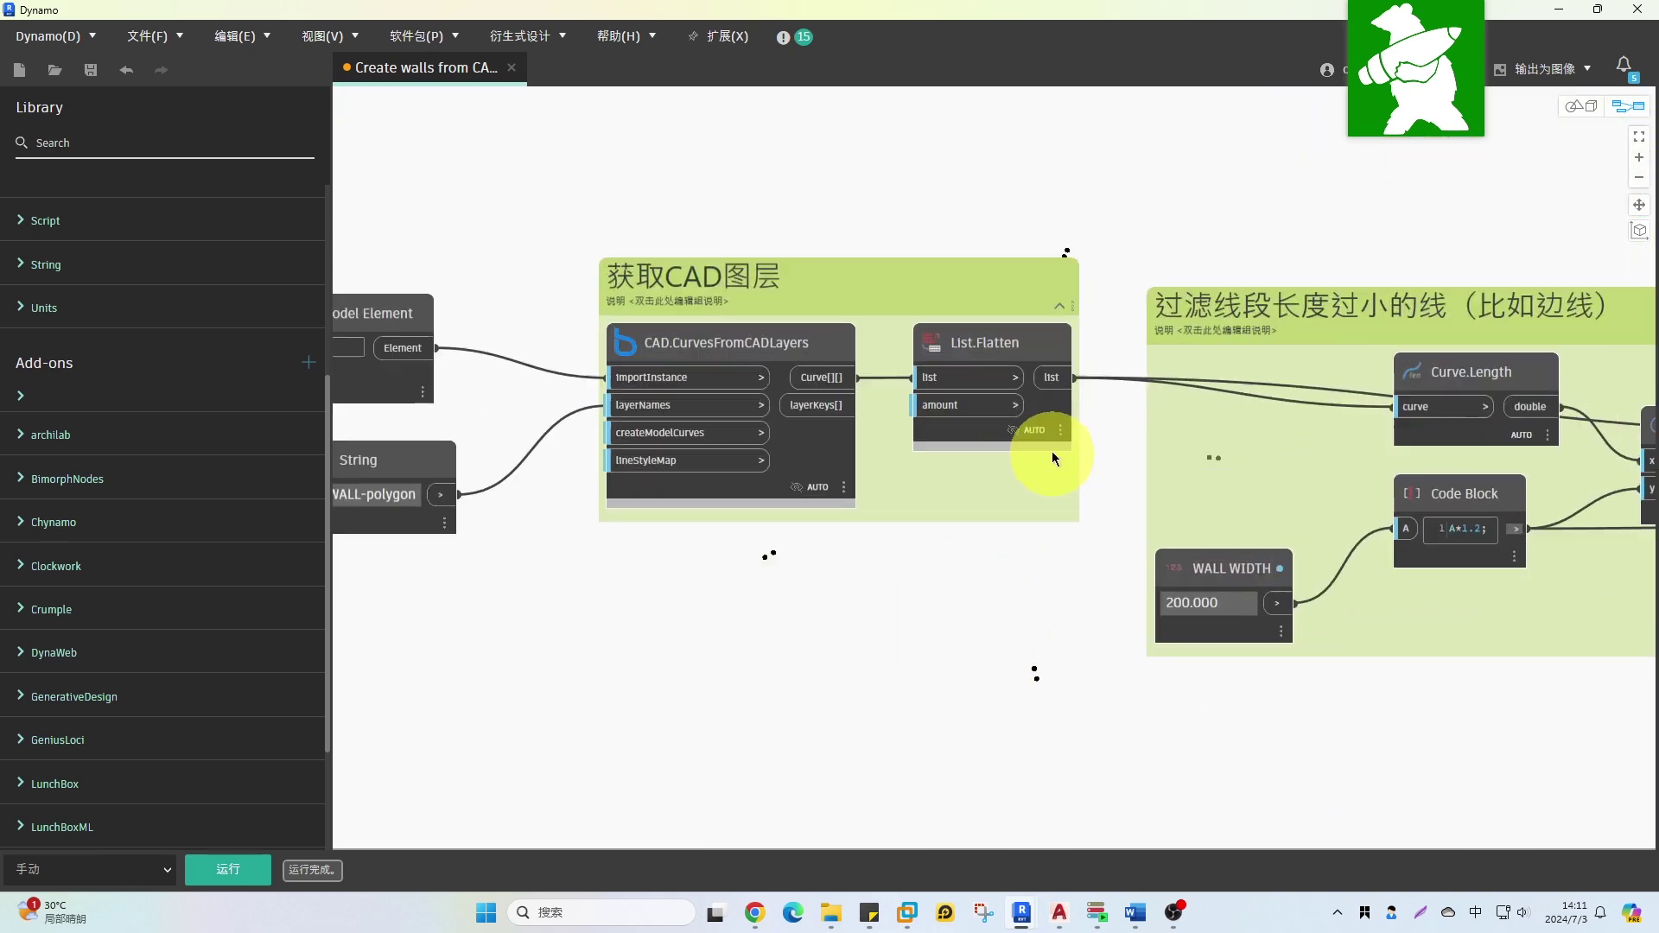
{"action": "right_click", "coordinate": [707, 446]}
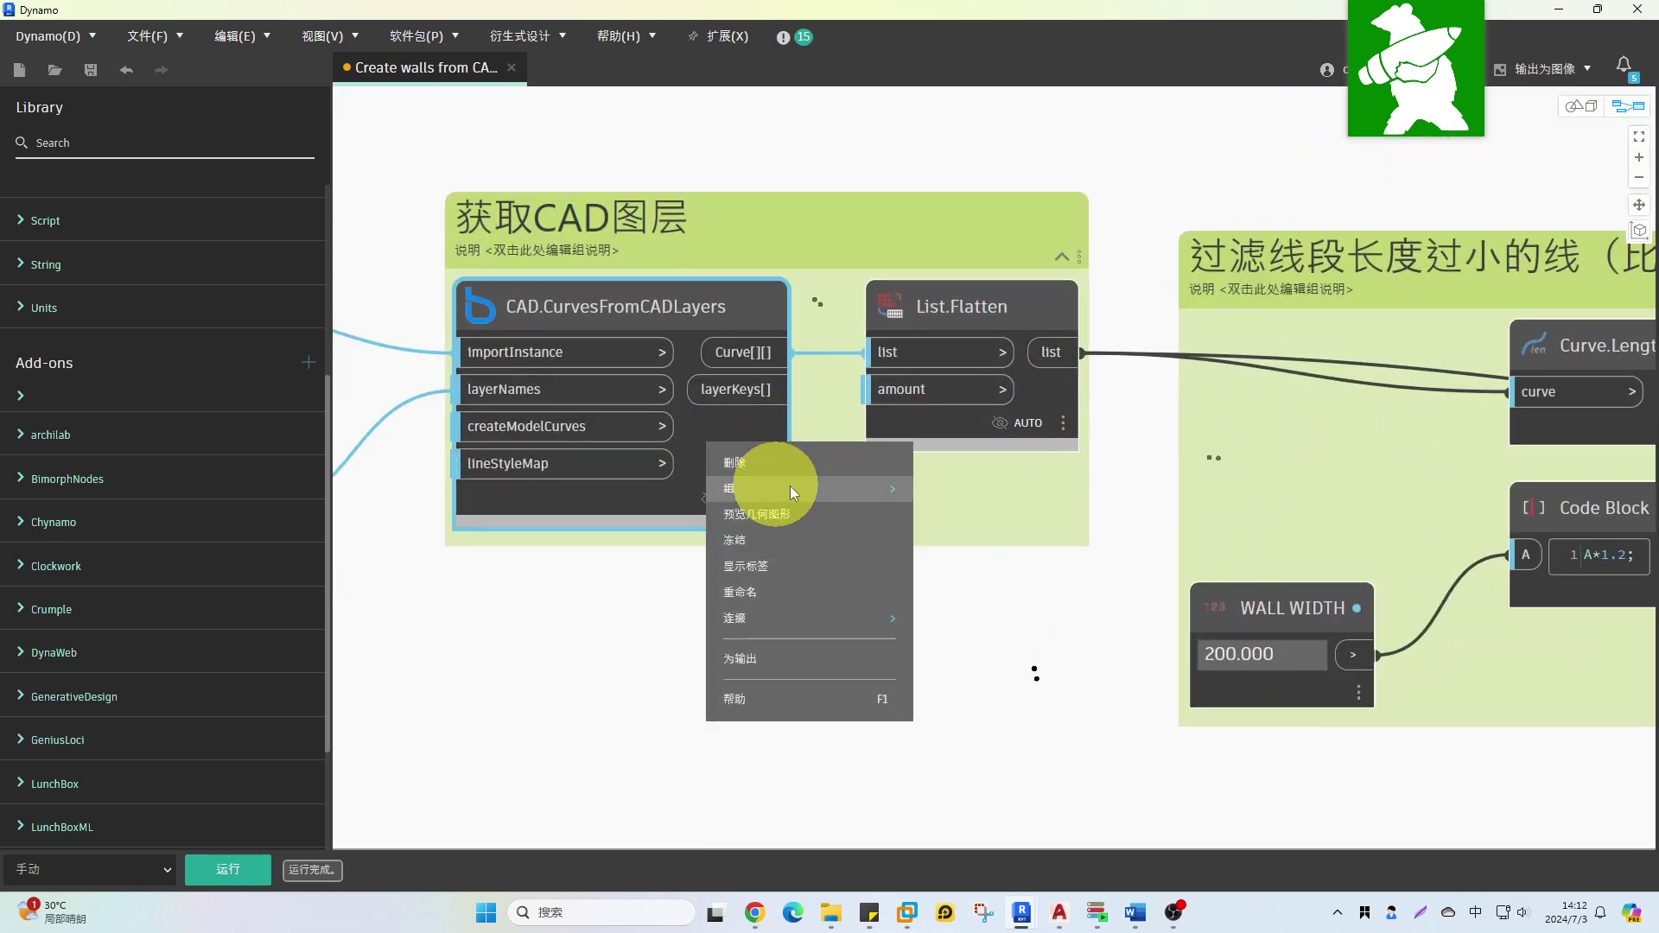
{"action": "left_click", "coordinate": [753, 514]}
{"action": "middle_click_drag", "start_coordinate": [988, 644], "coordinate": [1076, 530]}
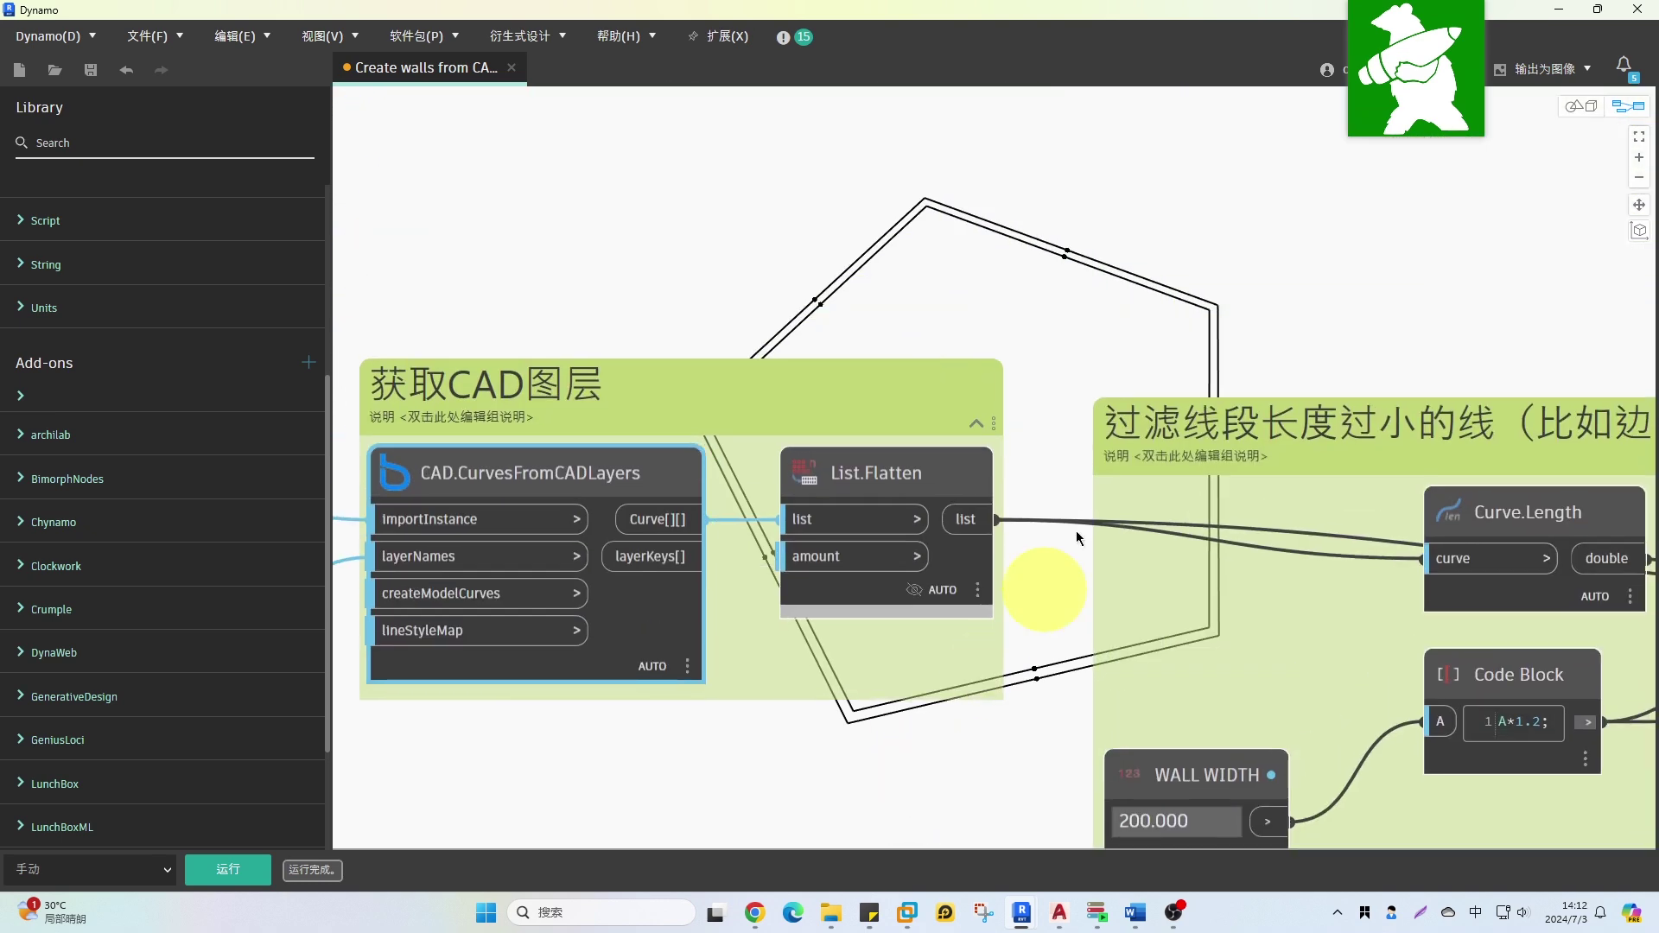
- Compare the extracted lines and midpoints in the 3D background preview with the pentagon in the Revit drawing
{"action": "left_click", "coordinate": [1624, 112]}
{"action": "right_click_drag", "start_coordinate": [1115, 462], "coordinate": [1132, 465]}
{"action": "left_click", "coordinate": [979, 543]}
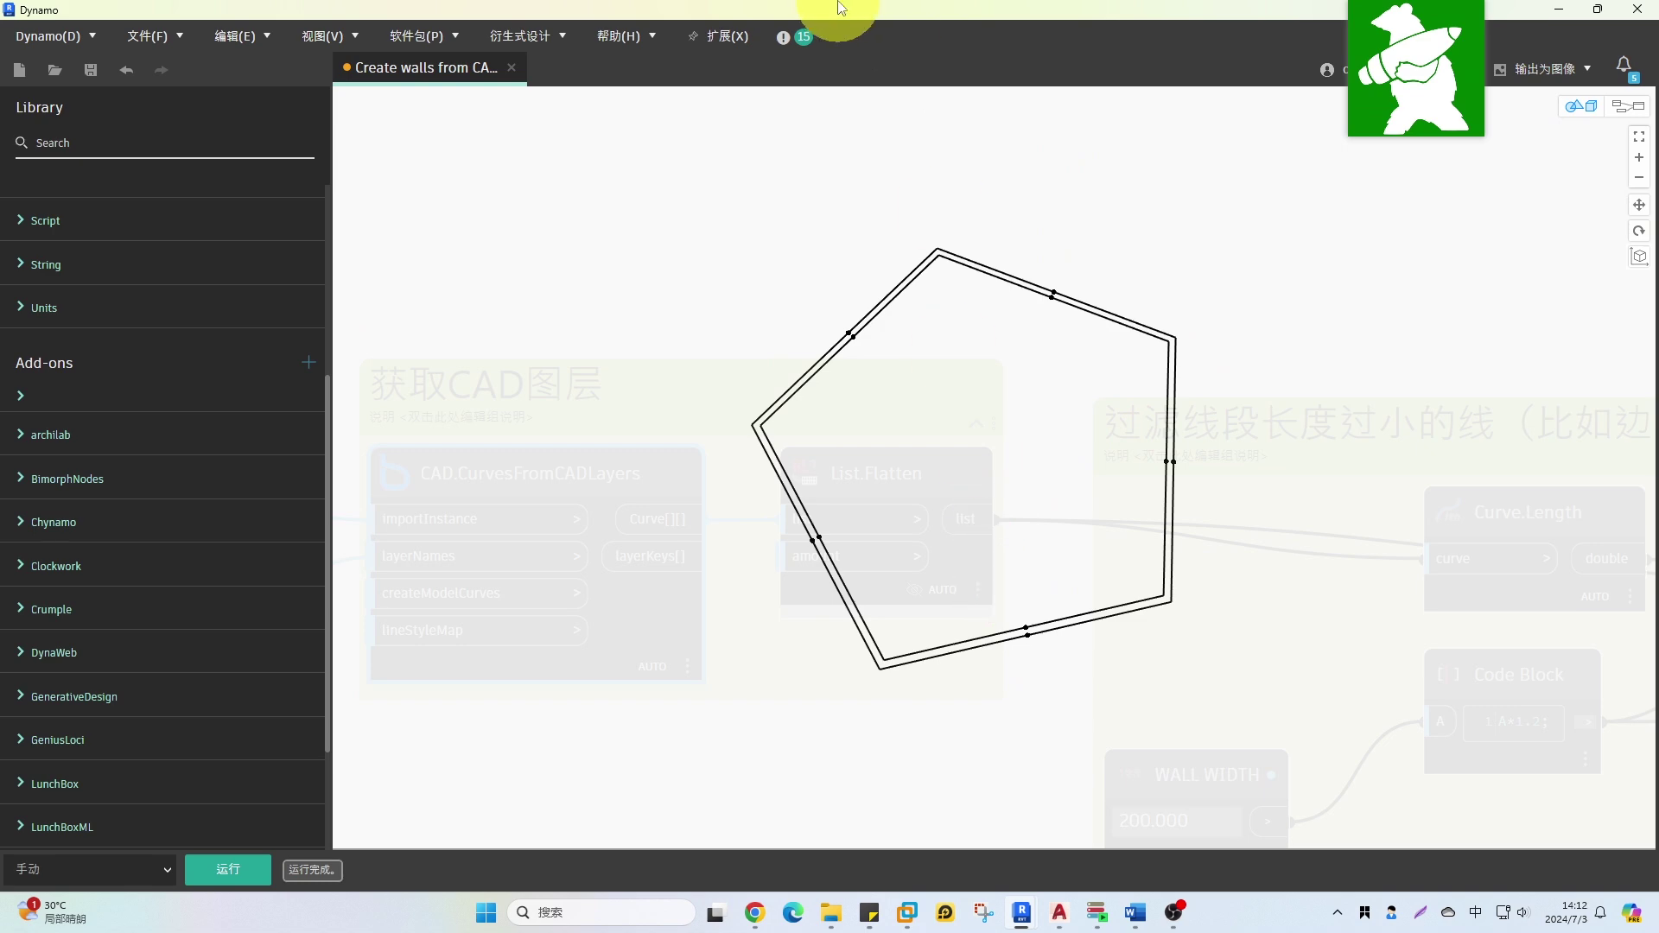
{"action": "left_click_drag", "start_coordinate": [841, 8], "coordinate": [1021, 652]}
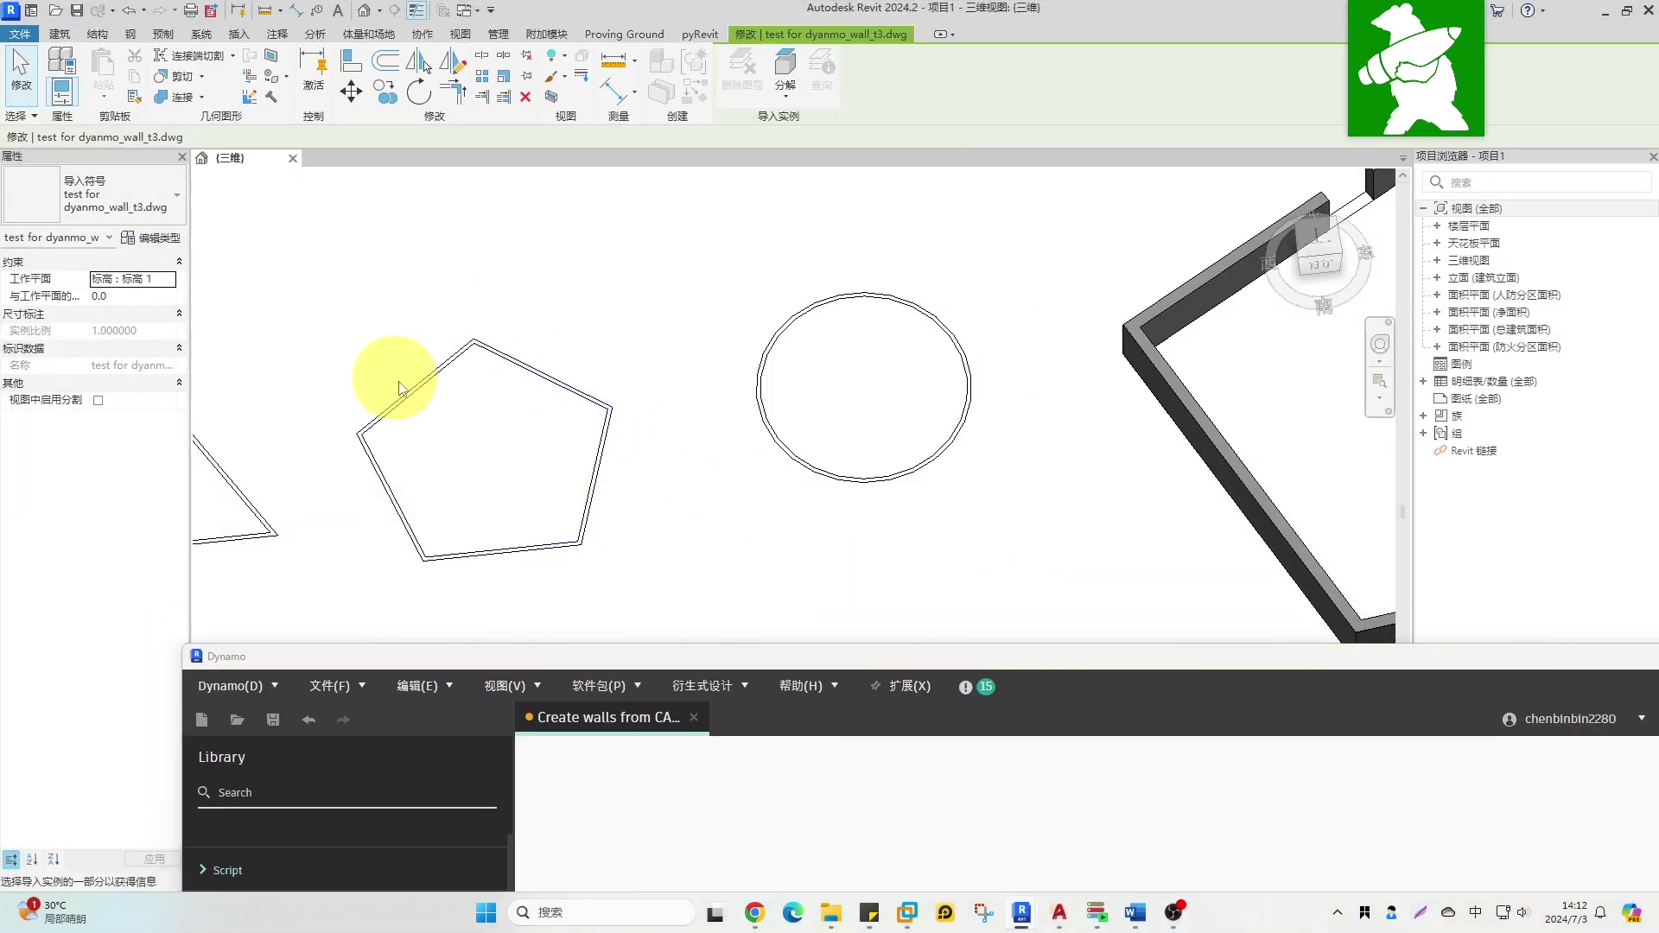
{"action": "left_click_drag", "start_coordinate": [840, 658], "coordinate": [838, 656]}
{"action": "double_click", "coordinate": [837, 657]}
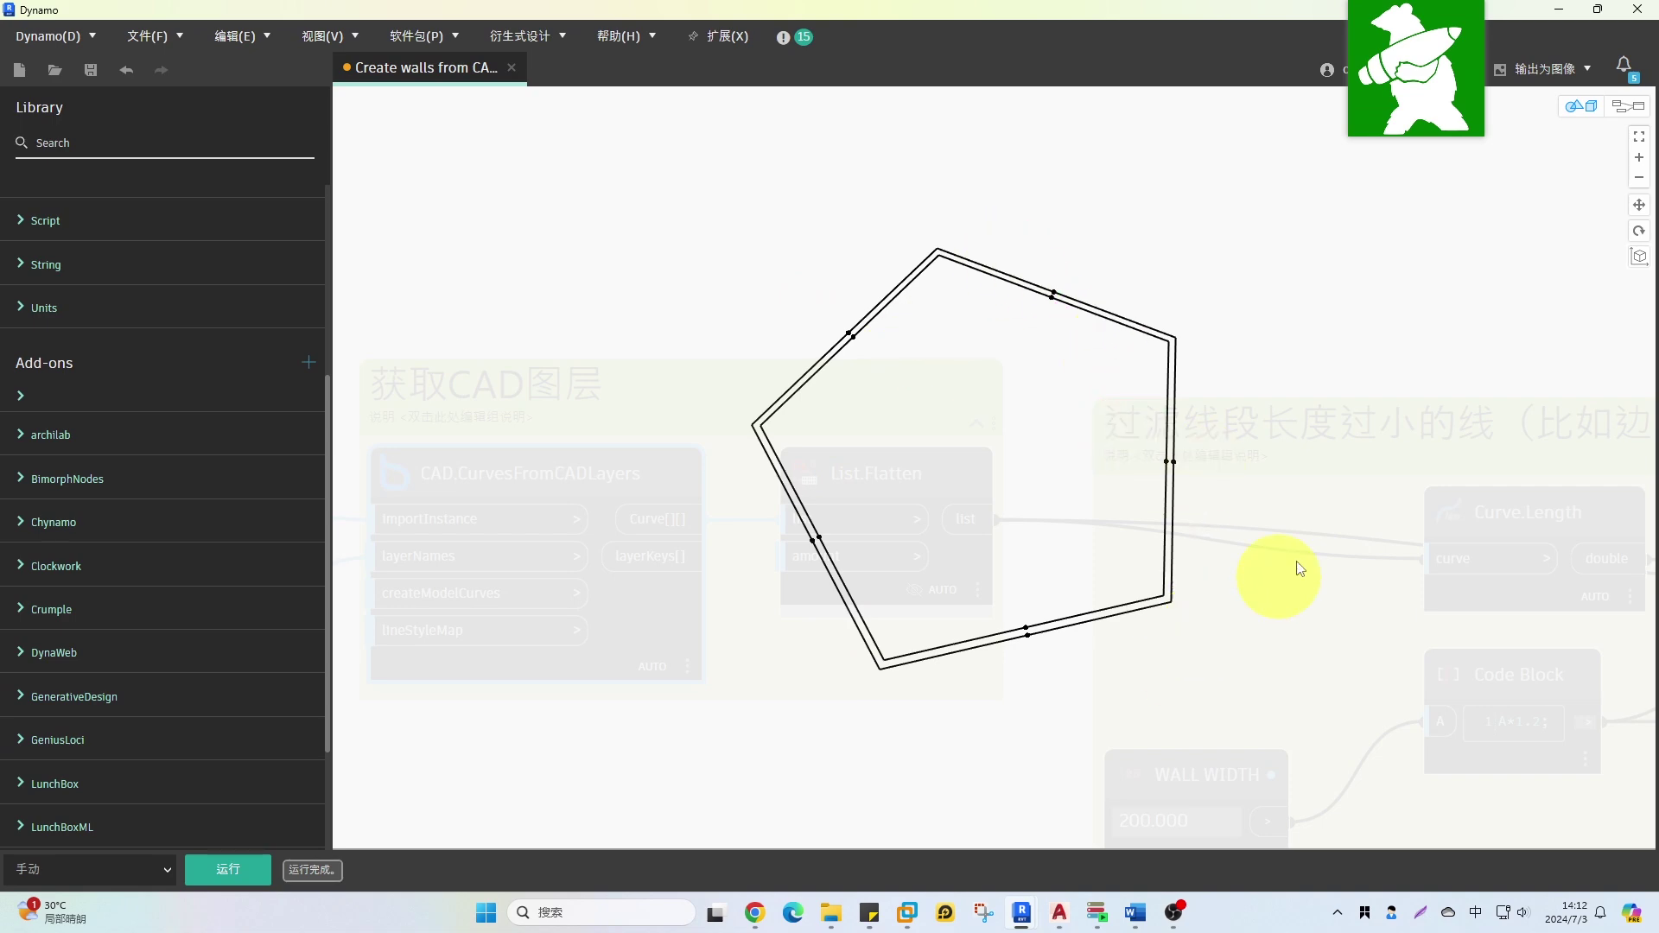
{"action": "left_click", "coordinate": [1629, 117]}
- Examine how the filter group uses WALL WIDTH, Curve.Length and List.FilterByBoolMask to drop short lines
{"action": "middle_click_drag", "start_coordinate": [1353, 371], "coordinate": [1006, 221]}
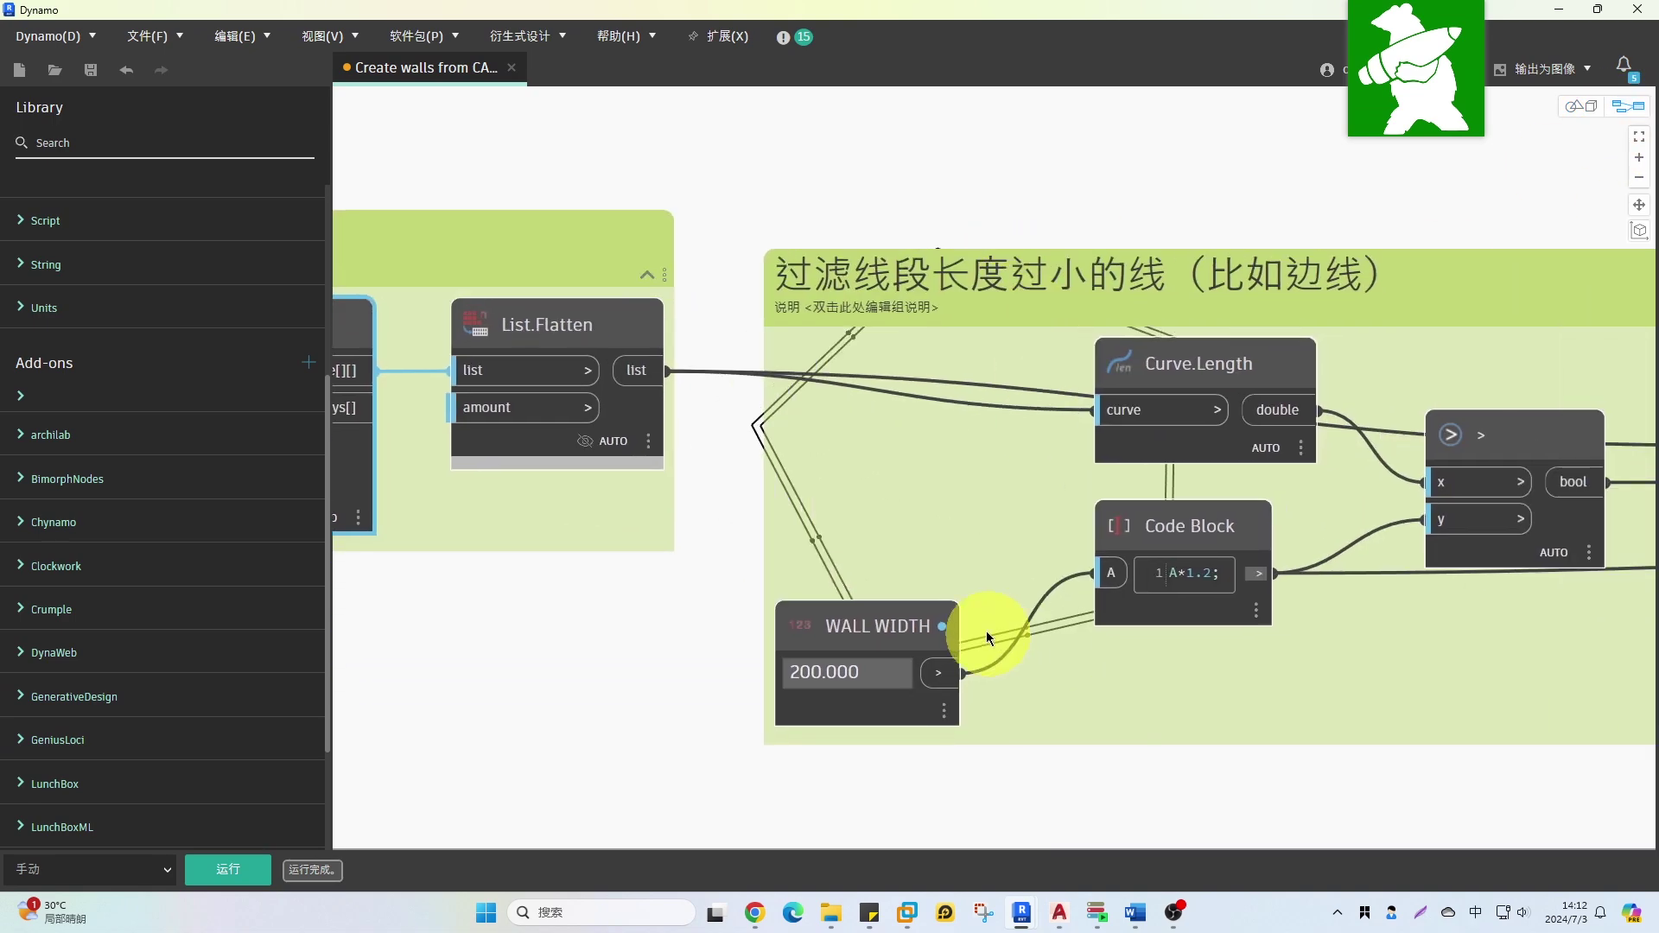
{"action": "middle_click_drag", "start_coordinate": [1359, 611], "coordinate": [1055, 638]}
{"action": "scroll", "coordinate": [1061, 636], "scroll_direction": "down", "scroll_amount": 1}
{"action": "middle_click_drag", "start_coordinate": [1401, 610], "coordinate": [798, 609]}
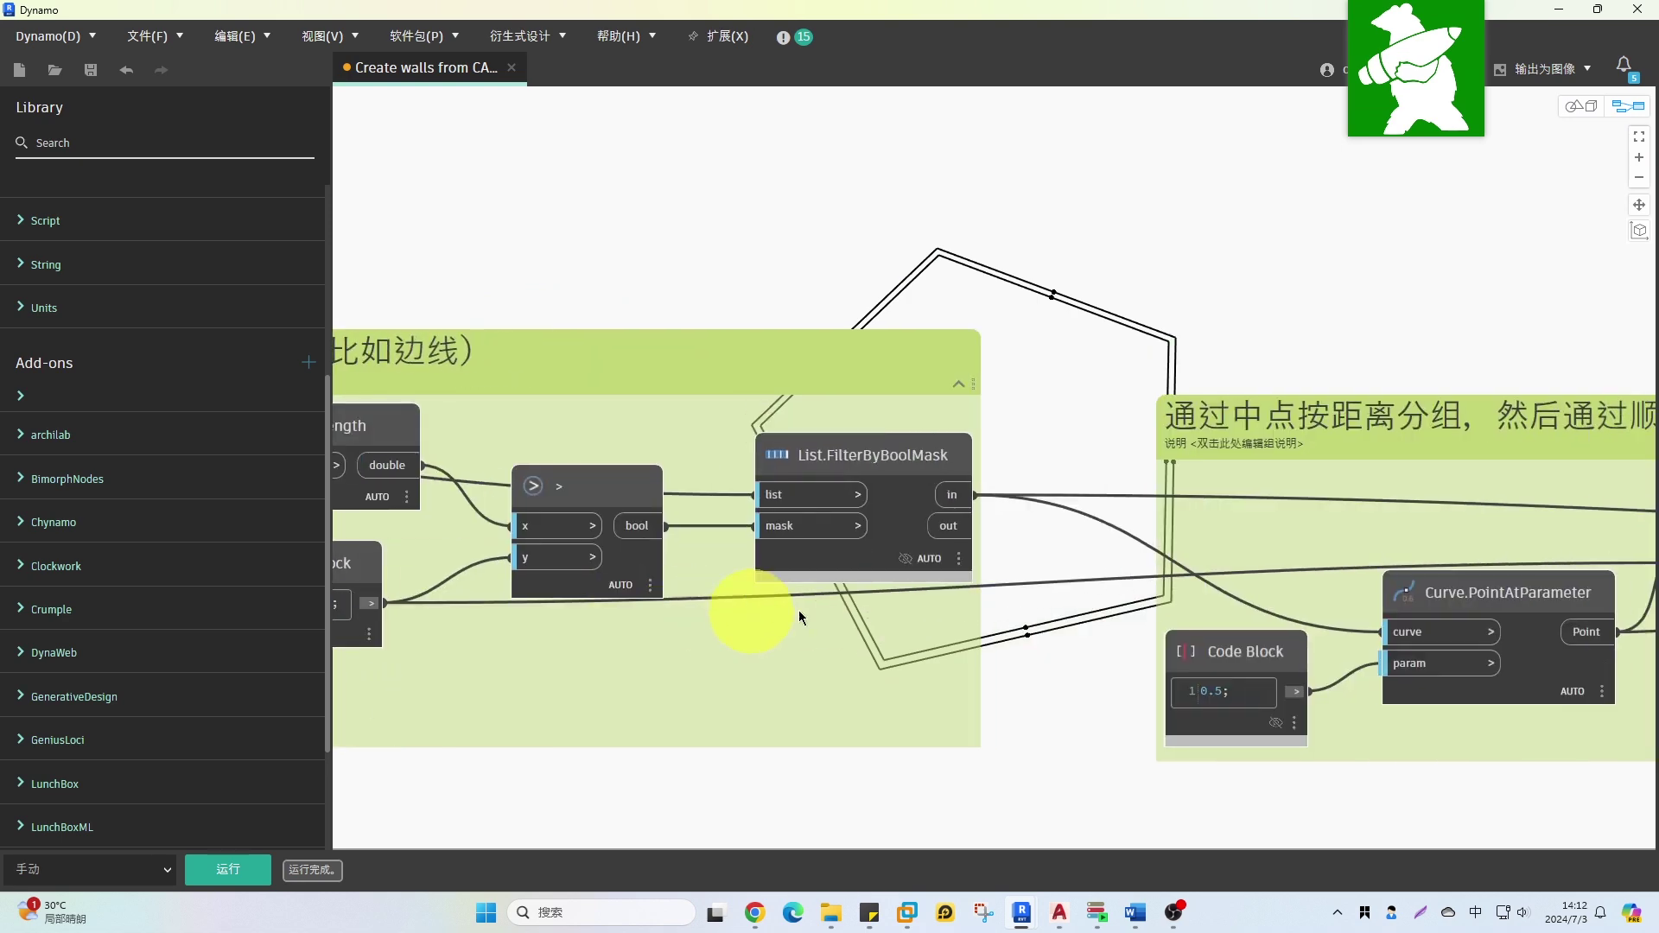
{"action": "scroll", "coordinate": [924, 614], "scroll_direction": "down", "scroll_amount": 1}
{"action": "middle_click_drag", "start_coordinate": [1120, 638], "coordinate": [960, 599]}
{"action": "scroll", "coordinate": [1218, 650], "scroll_direction": "up", "scroll_amount": 3}
- Expand the Geometry.GroupByDistance node's output list and examine how the midpoints are grouped
{"action": "middle_click_drag", "start_coordinate": [1294, 615], "coordinate": [613, 659]}
{"action": "middle_click_drag", "start_coordinate": [1074, 530], "coordinate": [878, 508]}
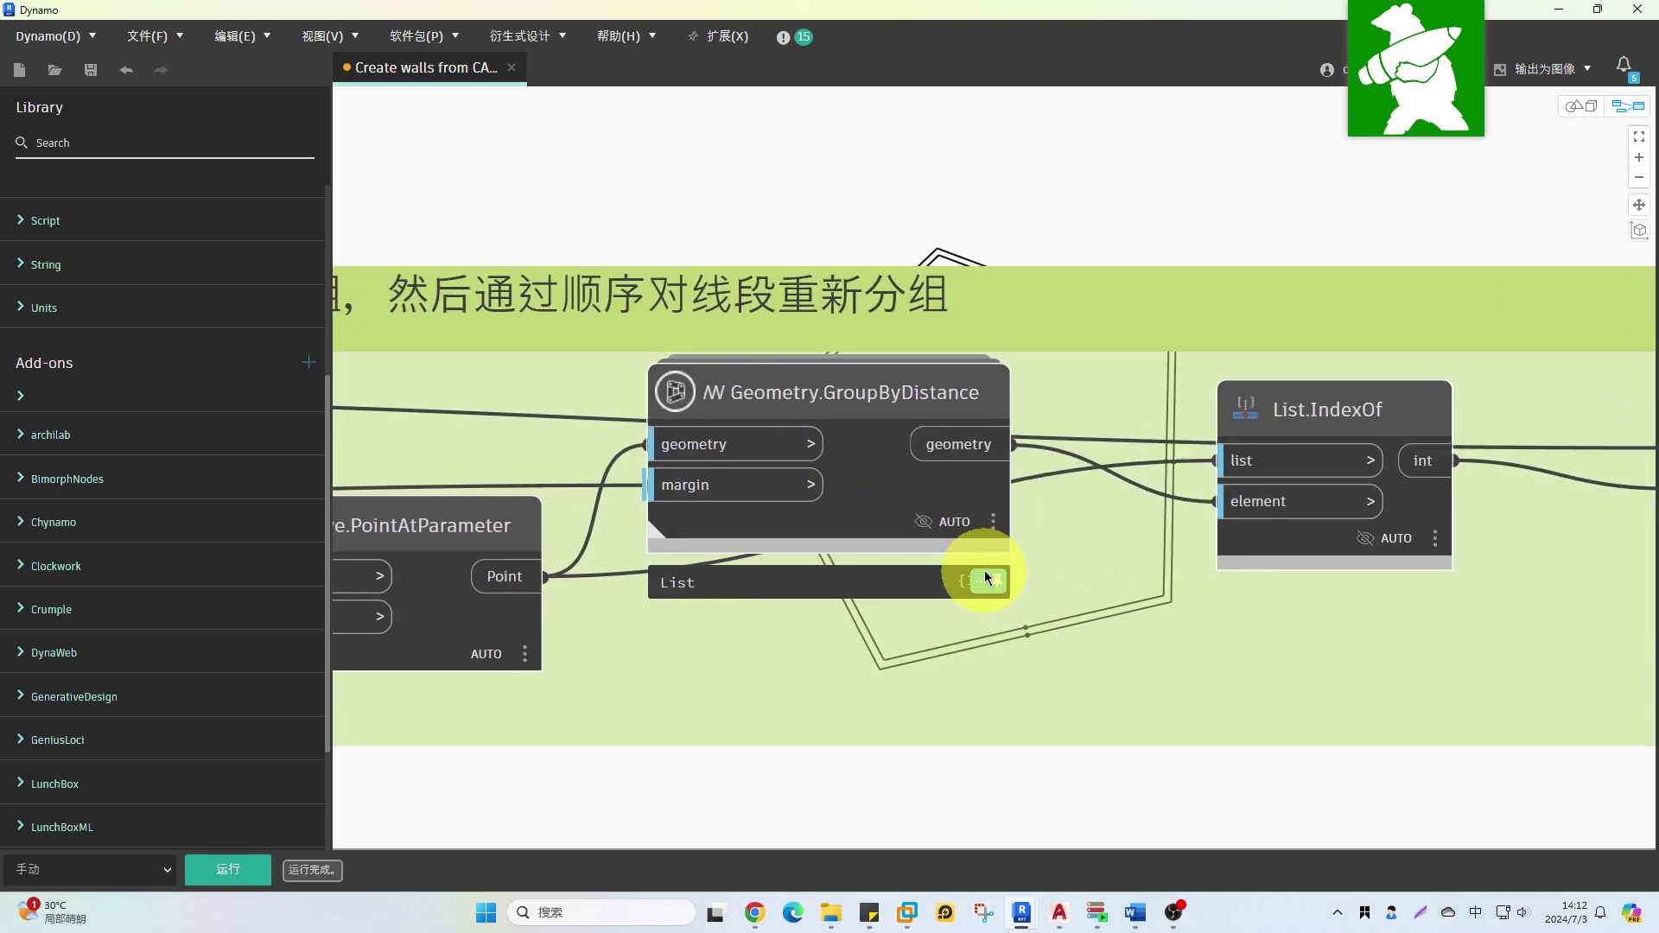
{"action": "left_click", "coordinate": [983, 580]}
{"action": "middle_click_drag", "start_coordinate": [980, 587], "coordinate": [866, 403]}
{"action": "left_click", "coordinate": [770, 437]}
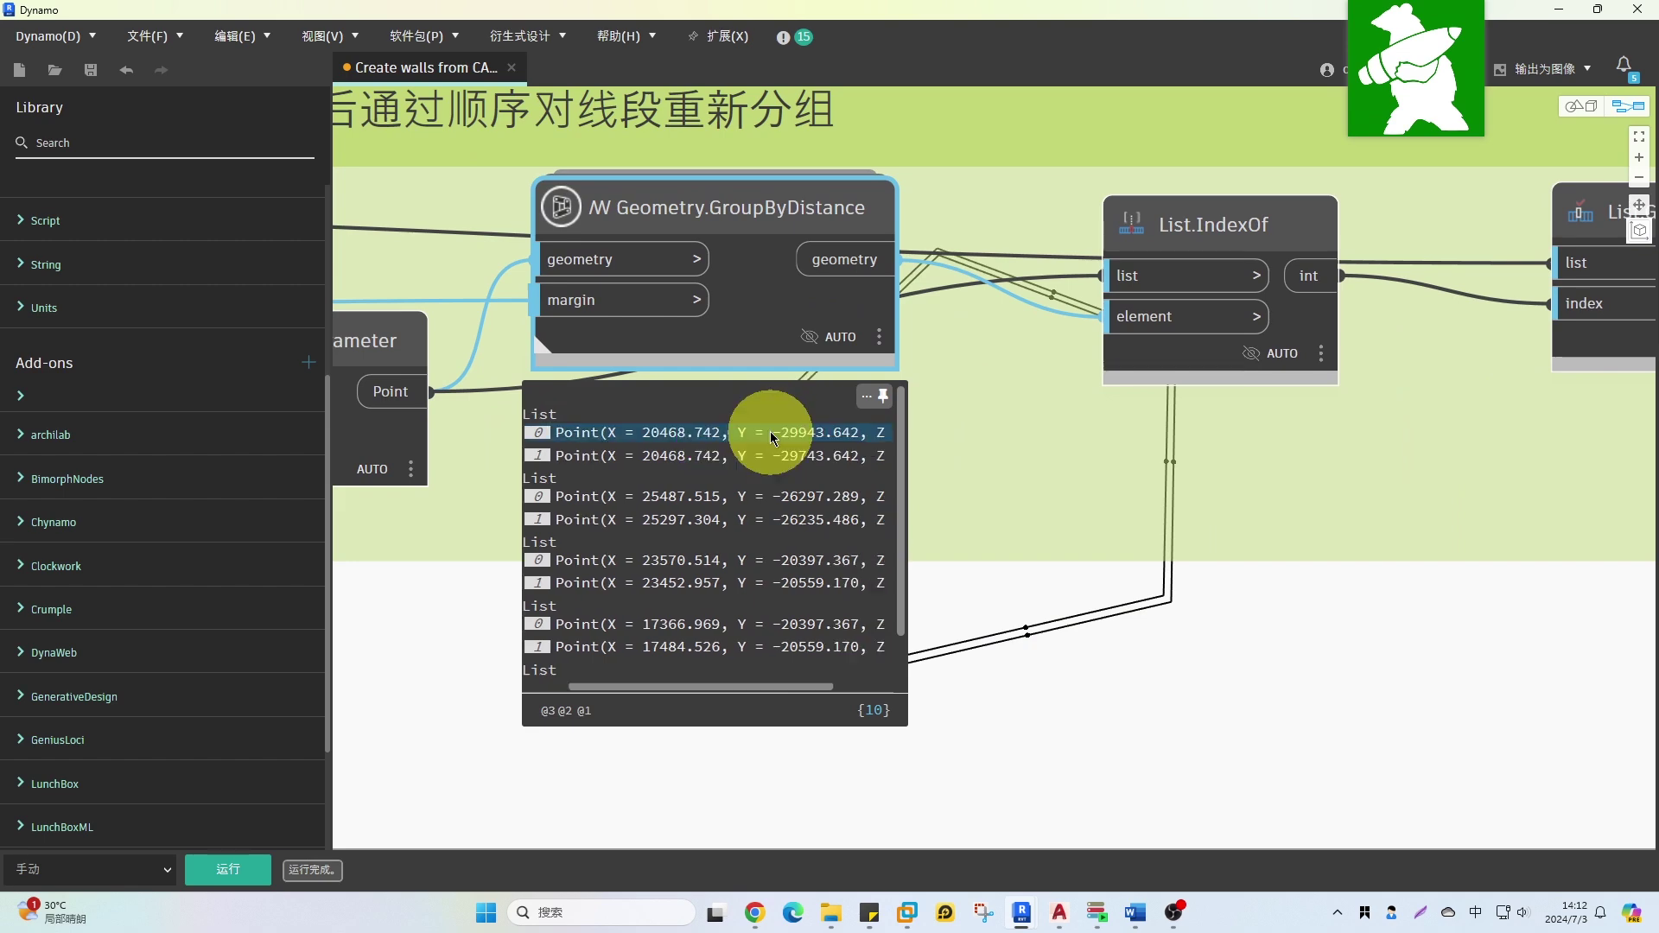
{"action": "middle_click_drag", "start_coordinate": [772, 436], "coordinate": [1345, 494]}
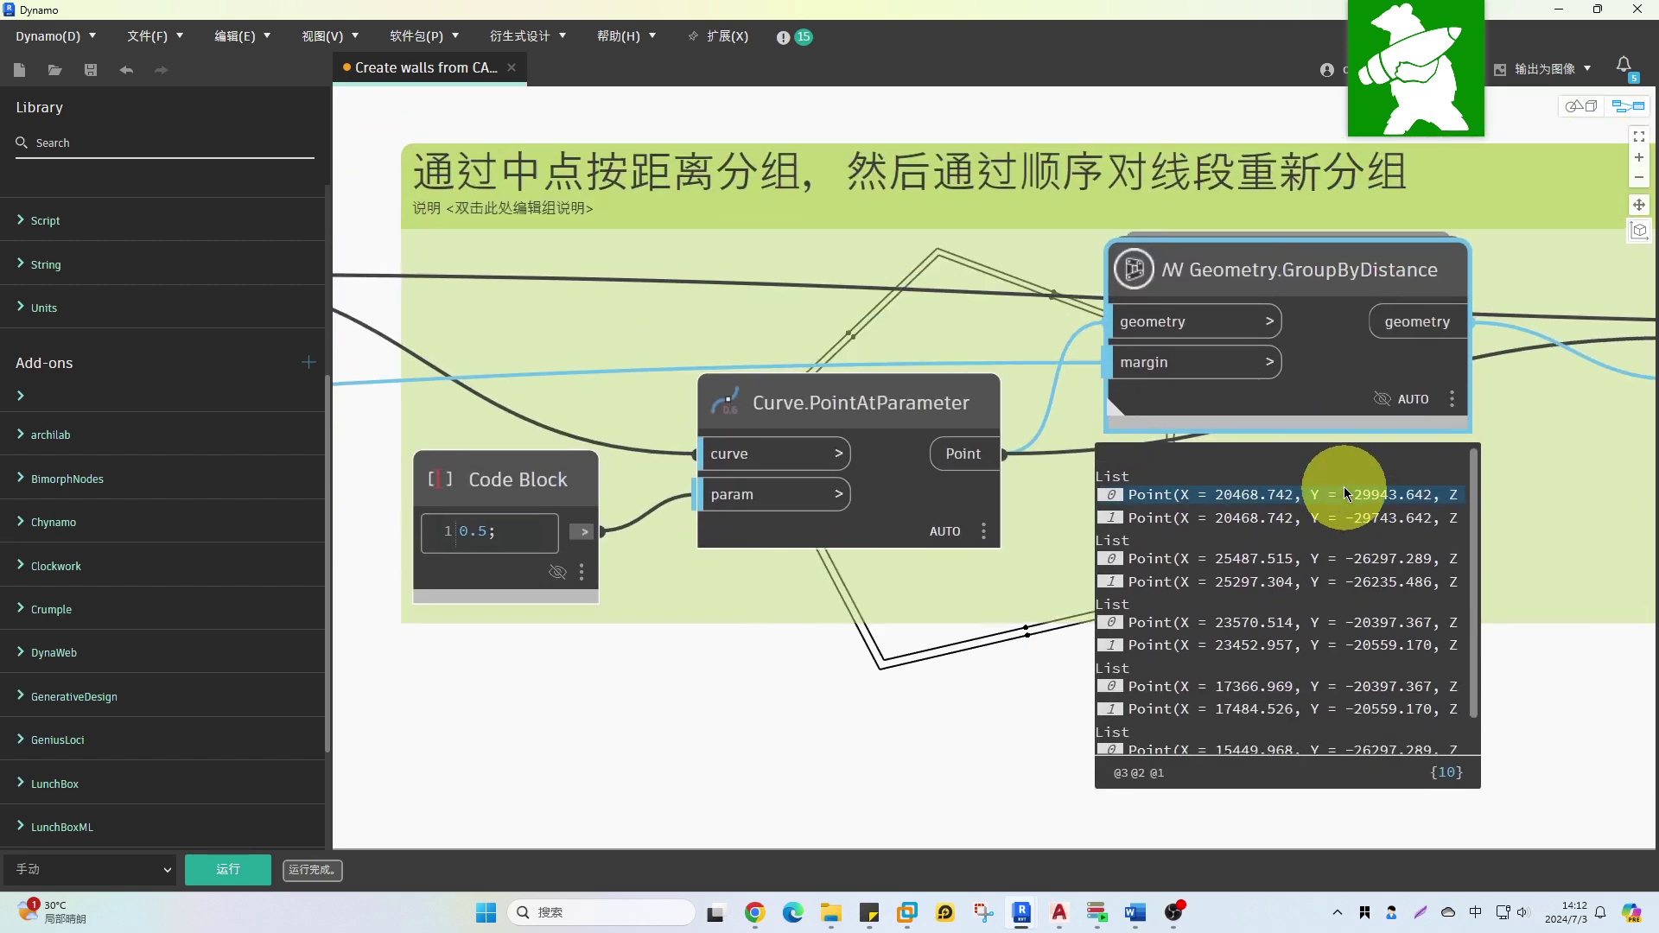
- Turn on the labels and the geometry preview of the Geometry.GroupByDistance node
{"action": "right_click", "coordinate": [1329, 399]}
{"action": "left_click", "coordinate": [1396, 521]}
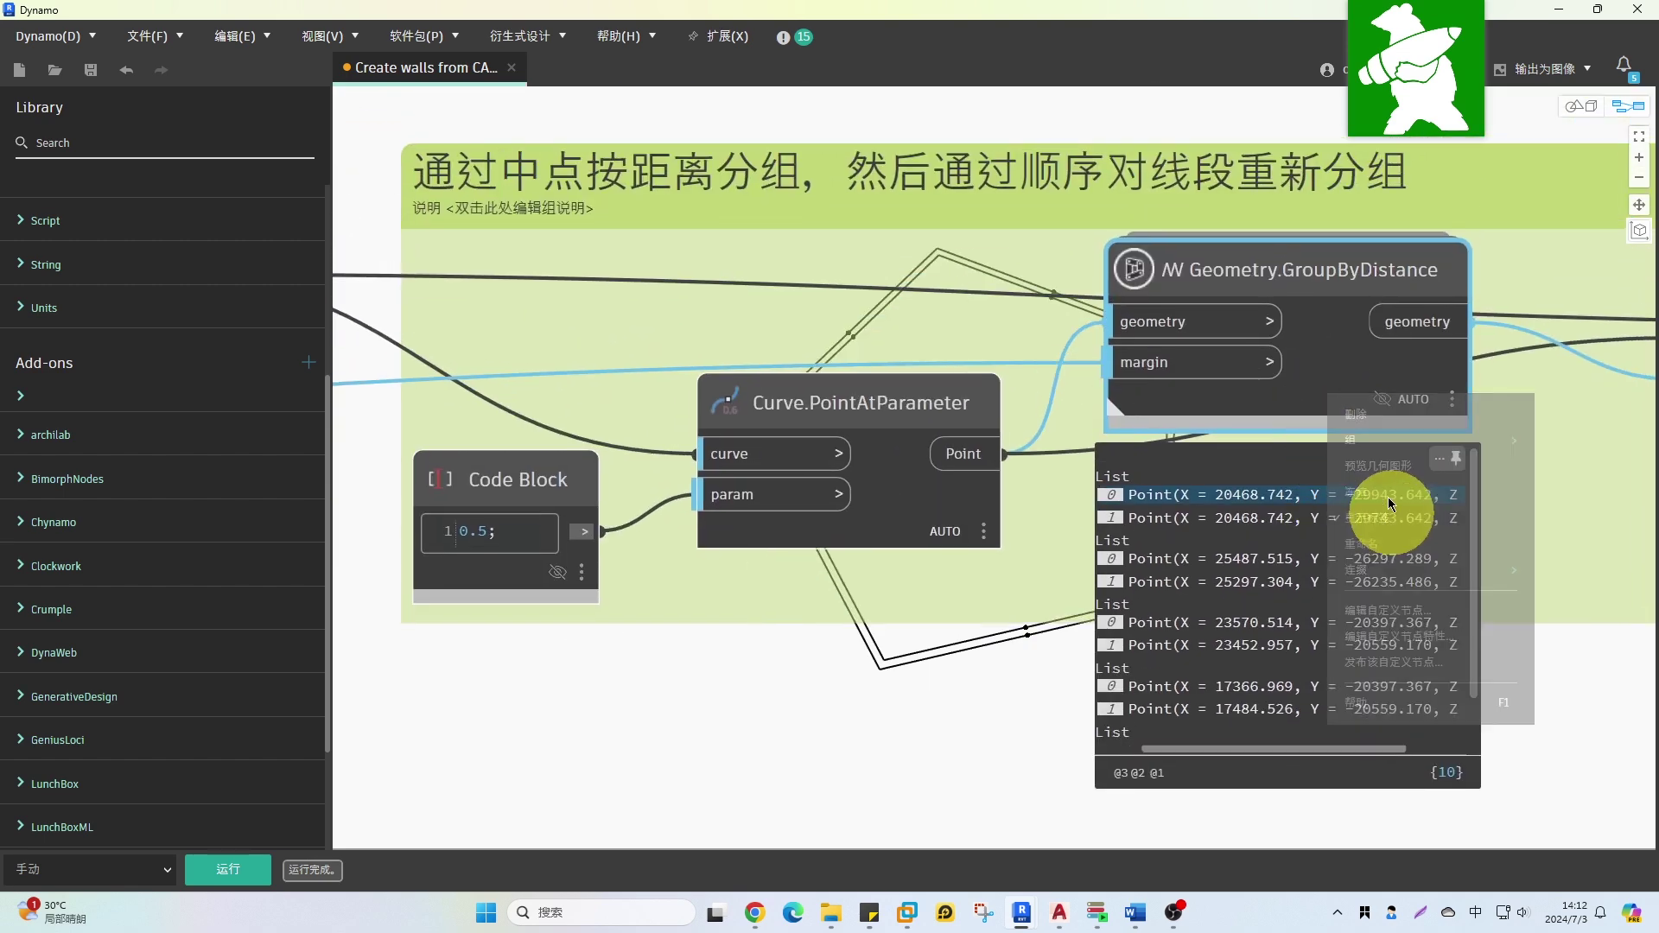
{"action": "right_click", "coordinate": [1337, 373]}
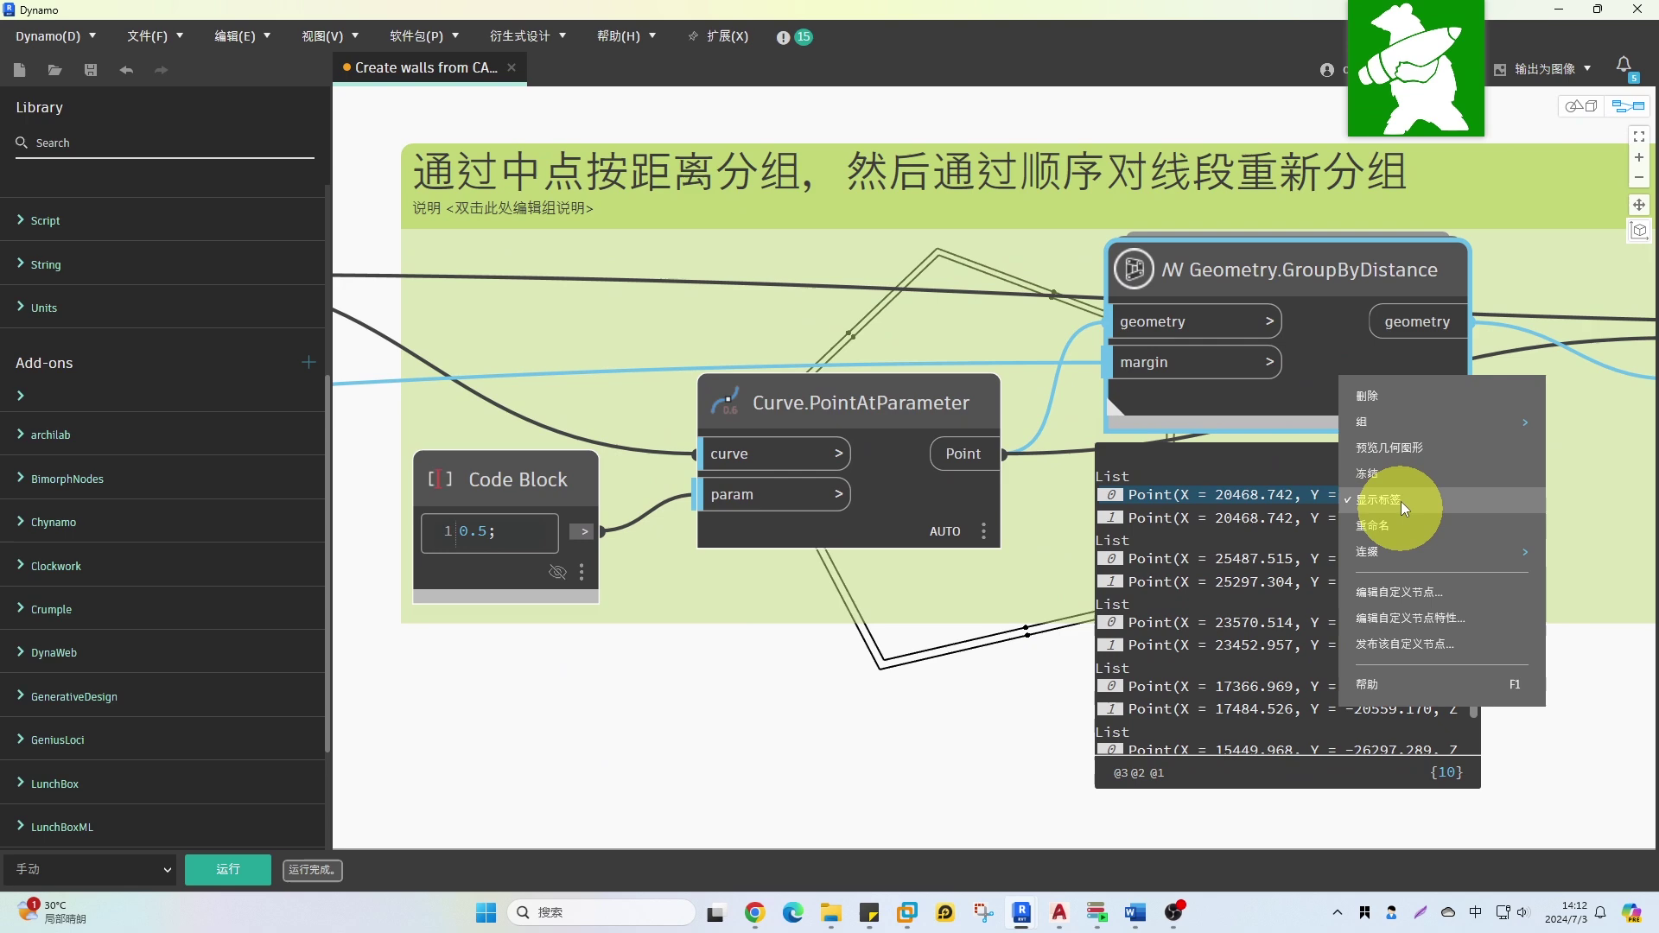
{"action": "left_click", "coordinate": [1408, 451]}
- Highlight individual points and sublists in the Geometry.GroupByDistance output and compare their index labels with the pentagon's edges
{"action": "middle_click_drag", "start_coordinate": [1325, 349], "coordinate": [888, 352]}
{"action": "left_click", "coordinate": [708, 362]}
{"action": "middle_click_drag", "start_coordinate": [1009, 525], "coordinate": [833, 528]}
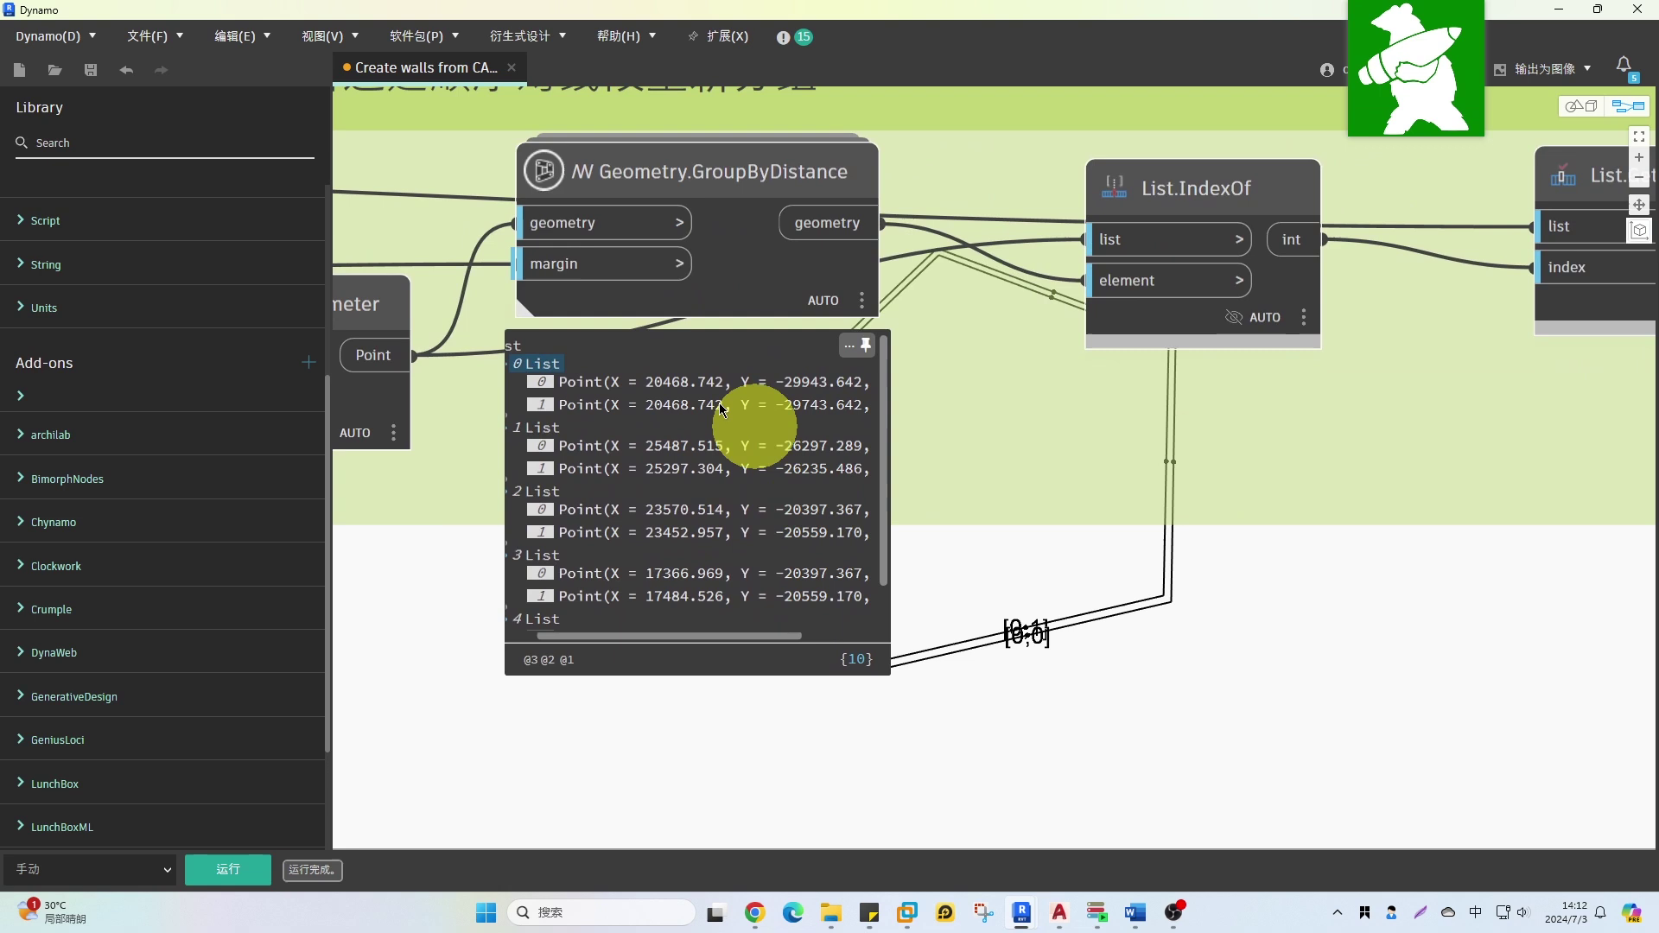
{"action": "left_click", "coordinate": [575, 388]}
{"action": "left_click", "coordinate": [594, 405]}
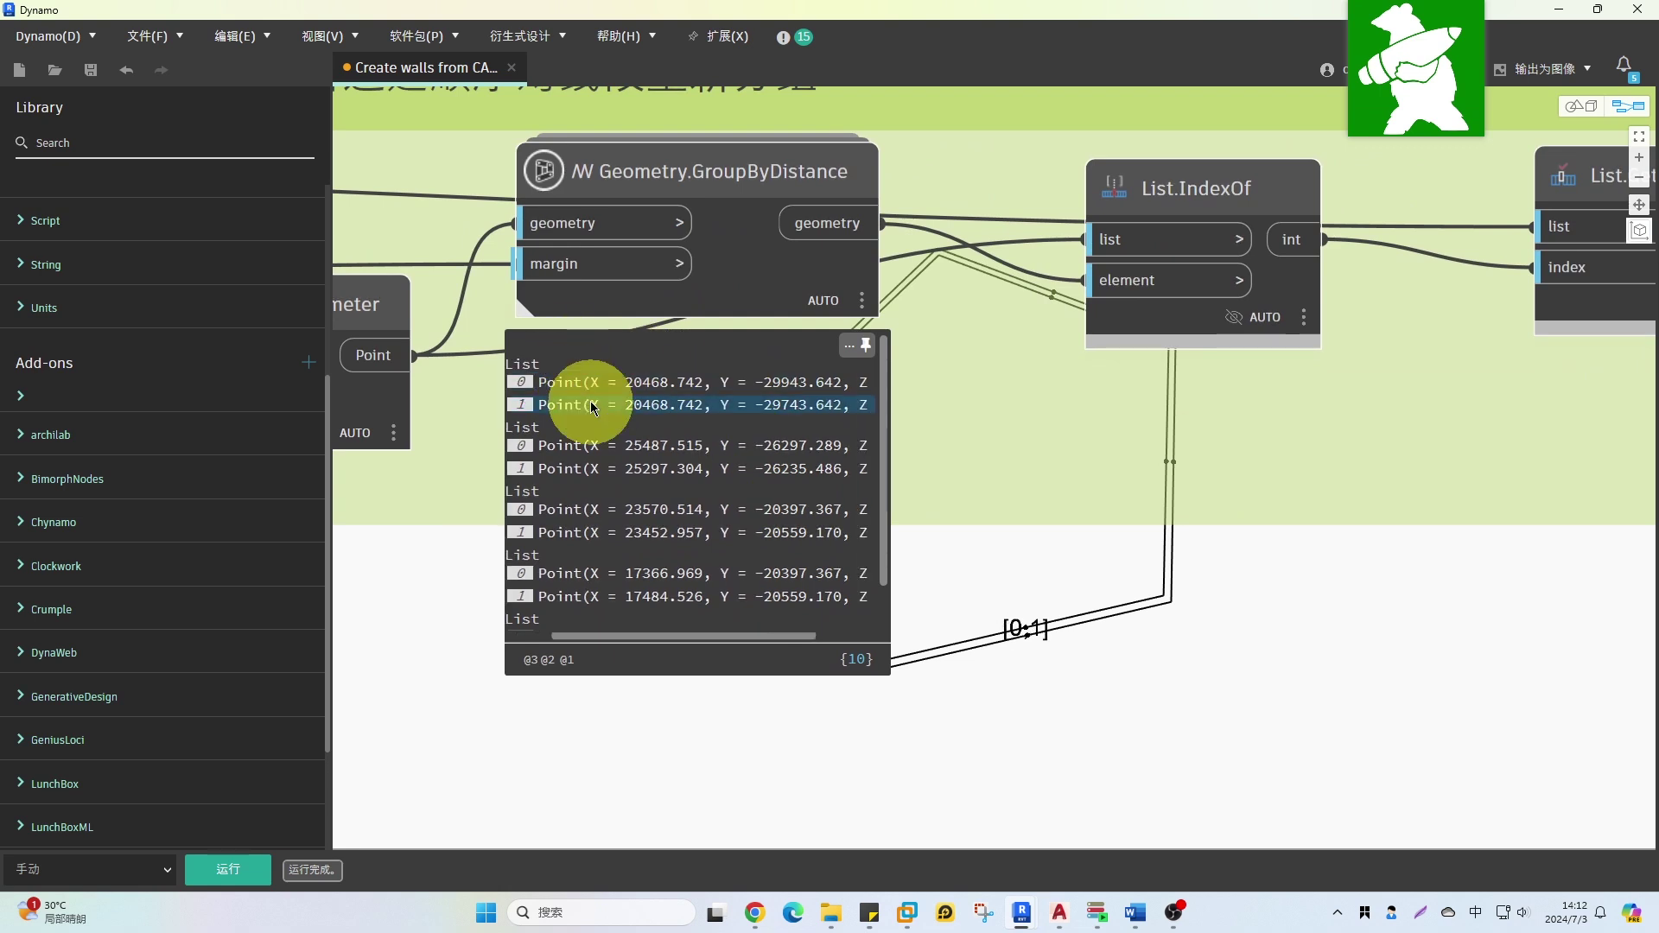
{"action": "left_click", "coordinate": [577, 445]}
{"action": "middle_click_drag", "start_coordinate": [577, 445], "coordinate": [724, 394]}
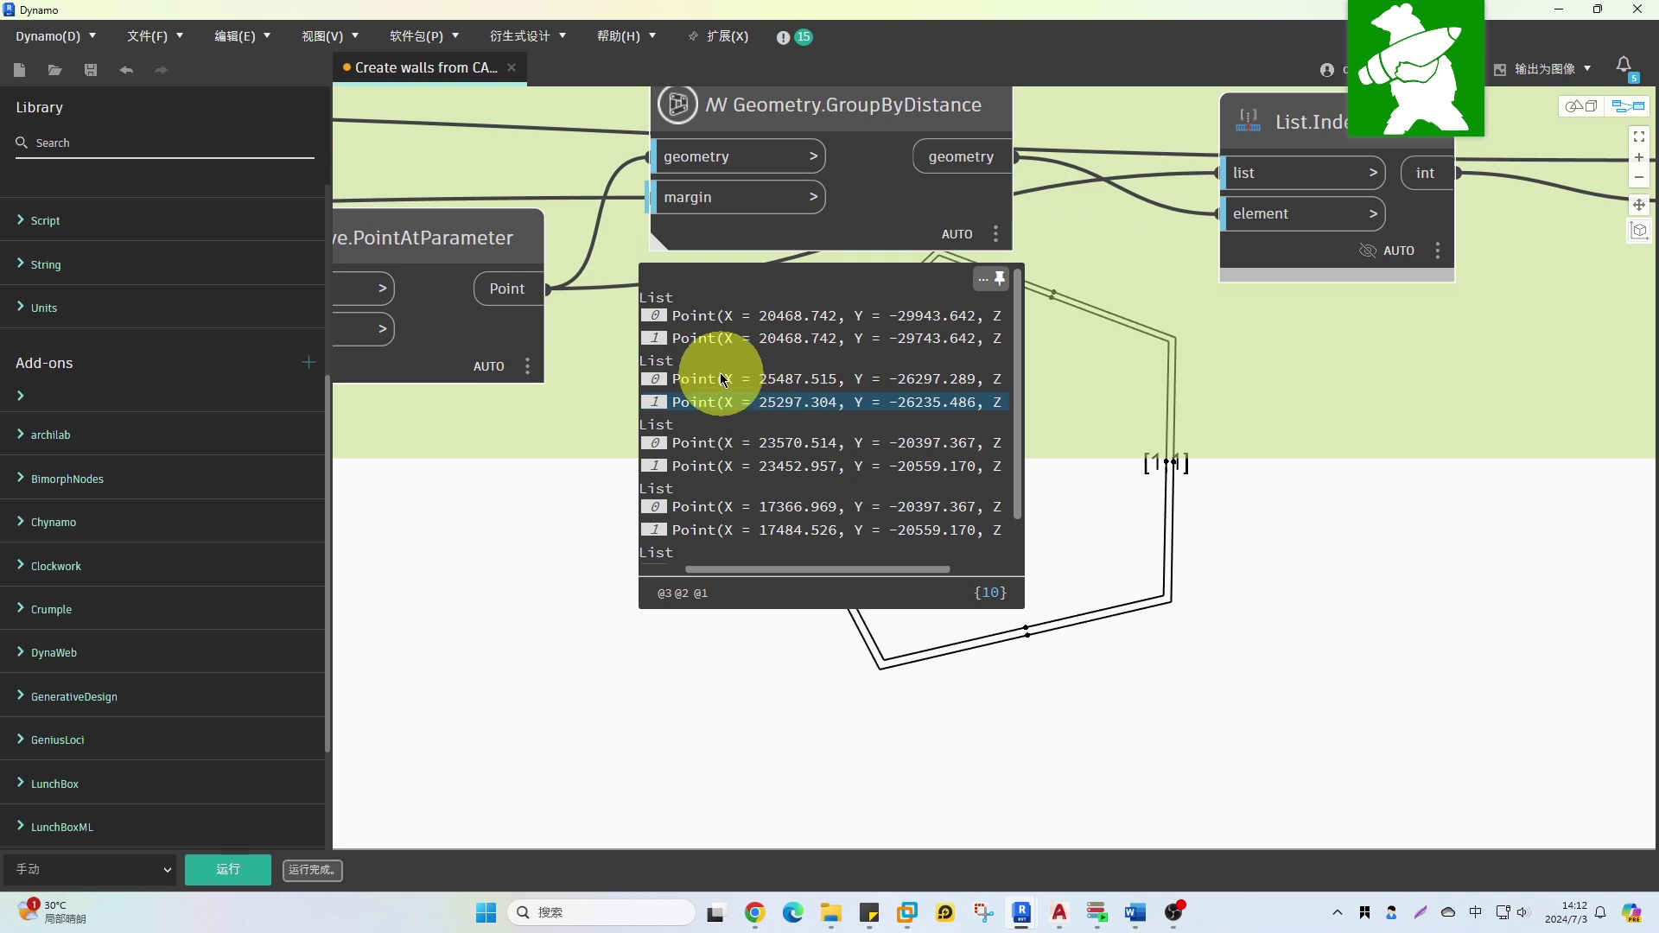
{"action": "left_click_drag", "start_coordinate": [713, 568], "coordinate": [672, 568]}
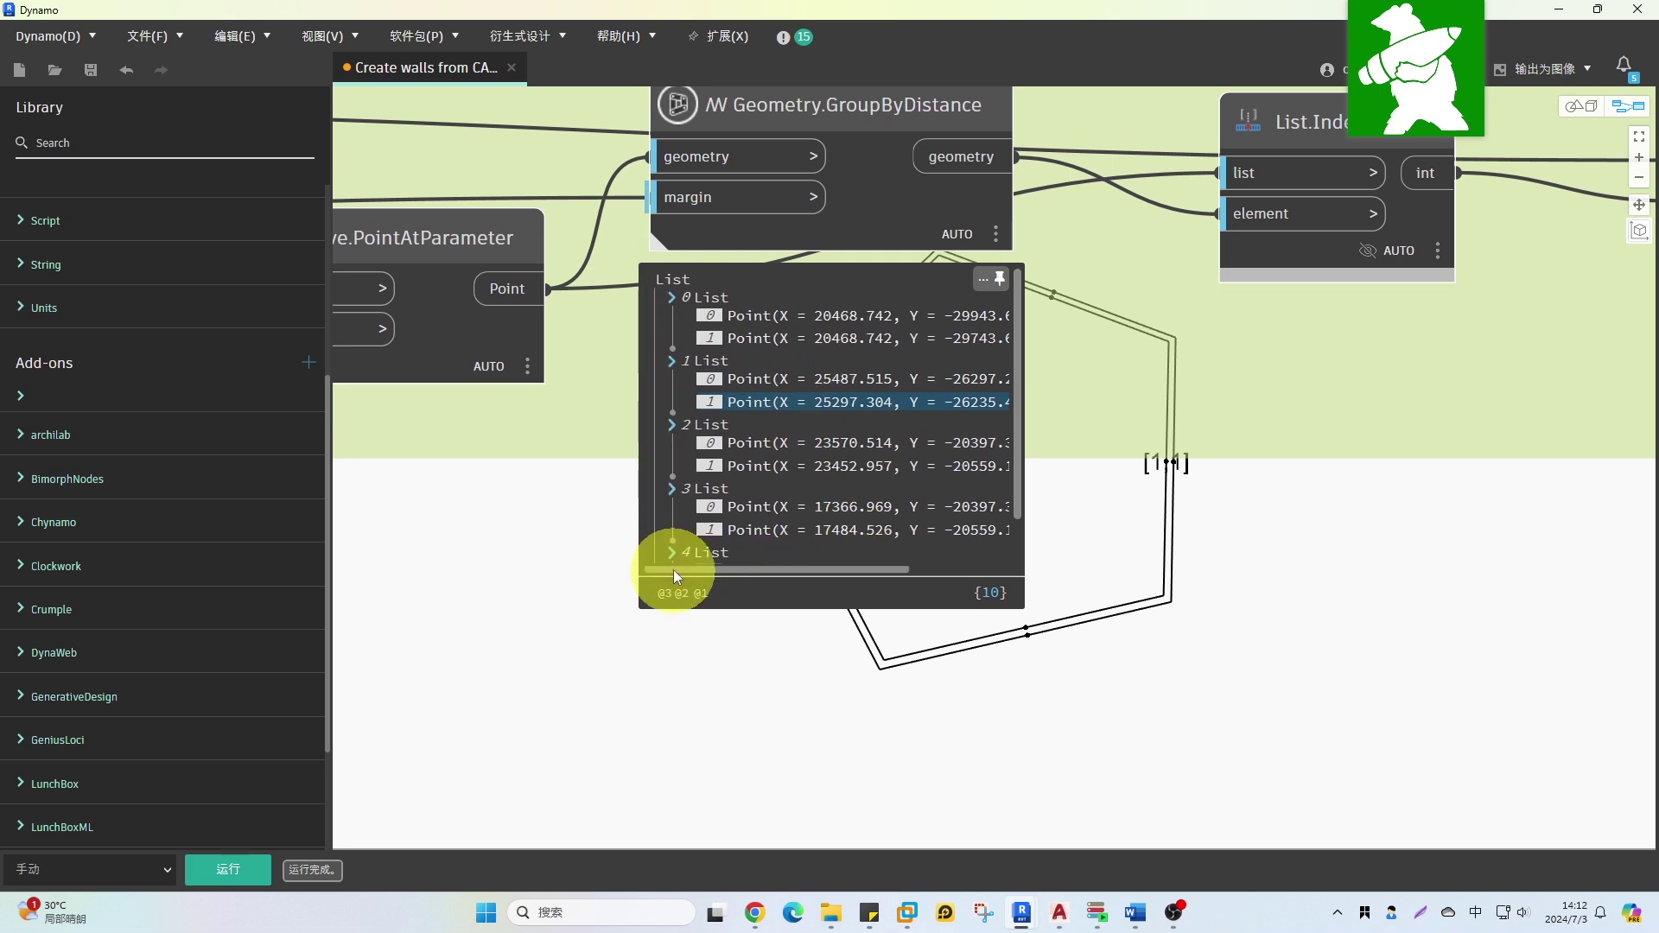
{"action": "left_click", "coordinate": [731, 311]}
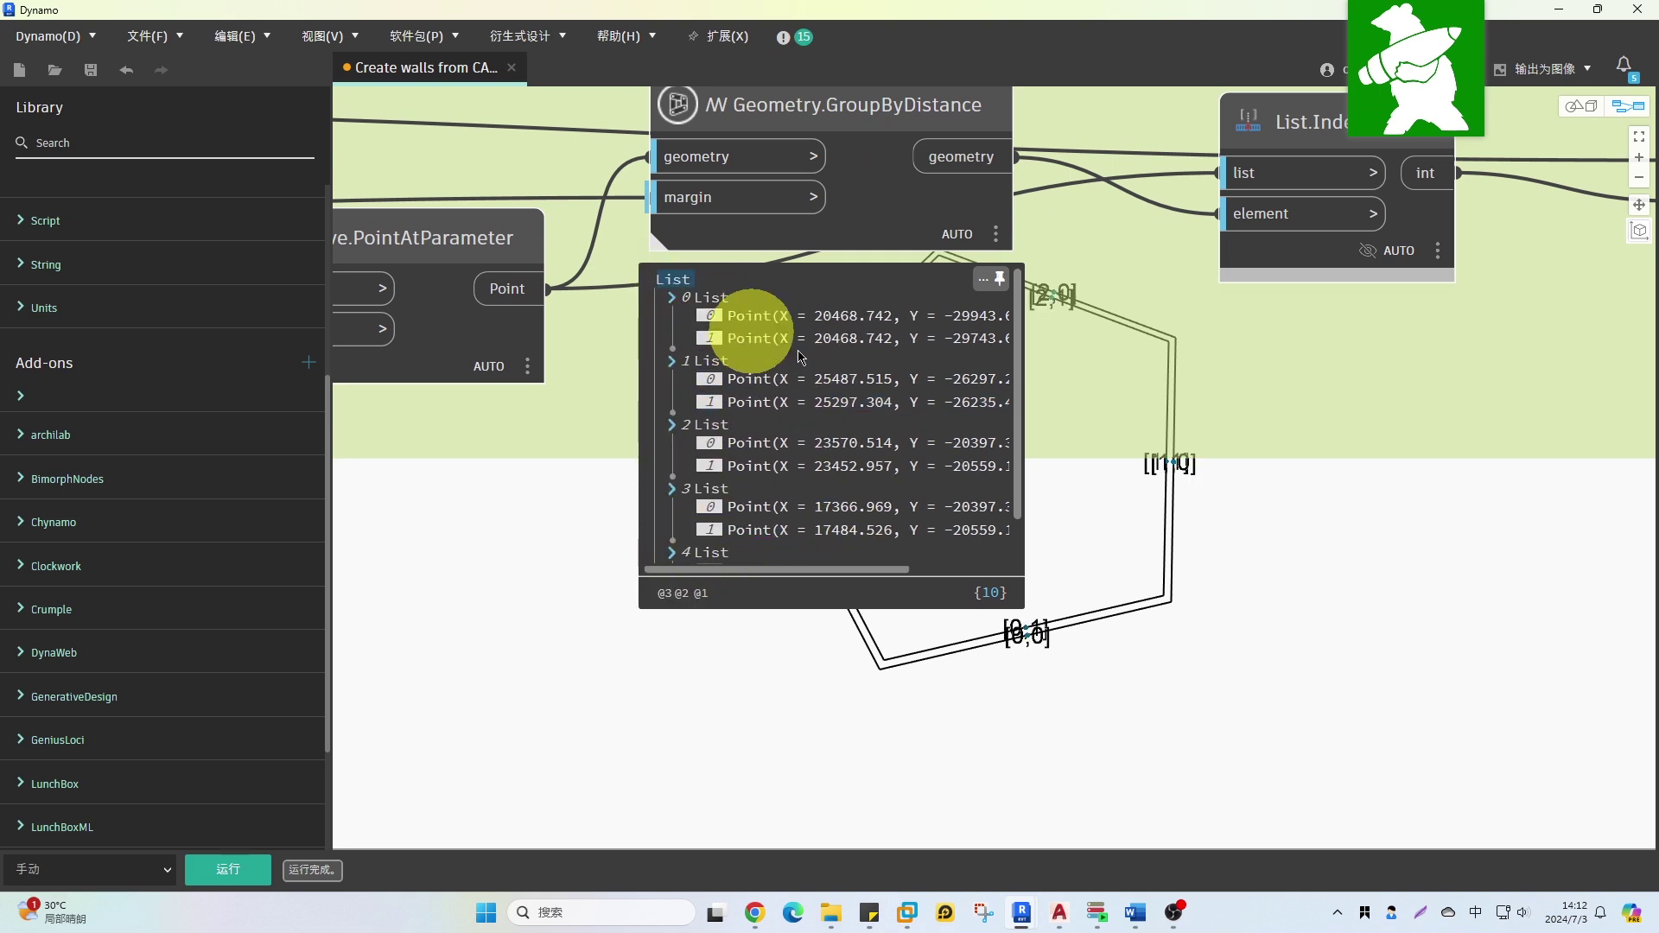
{"action": "right_click", "coordinate": [873, 222]}
{"action": "key", "text": "Escape"}
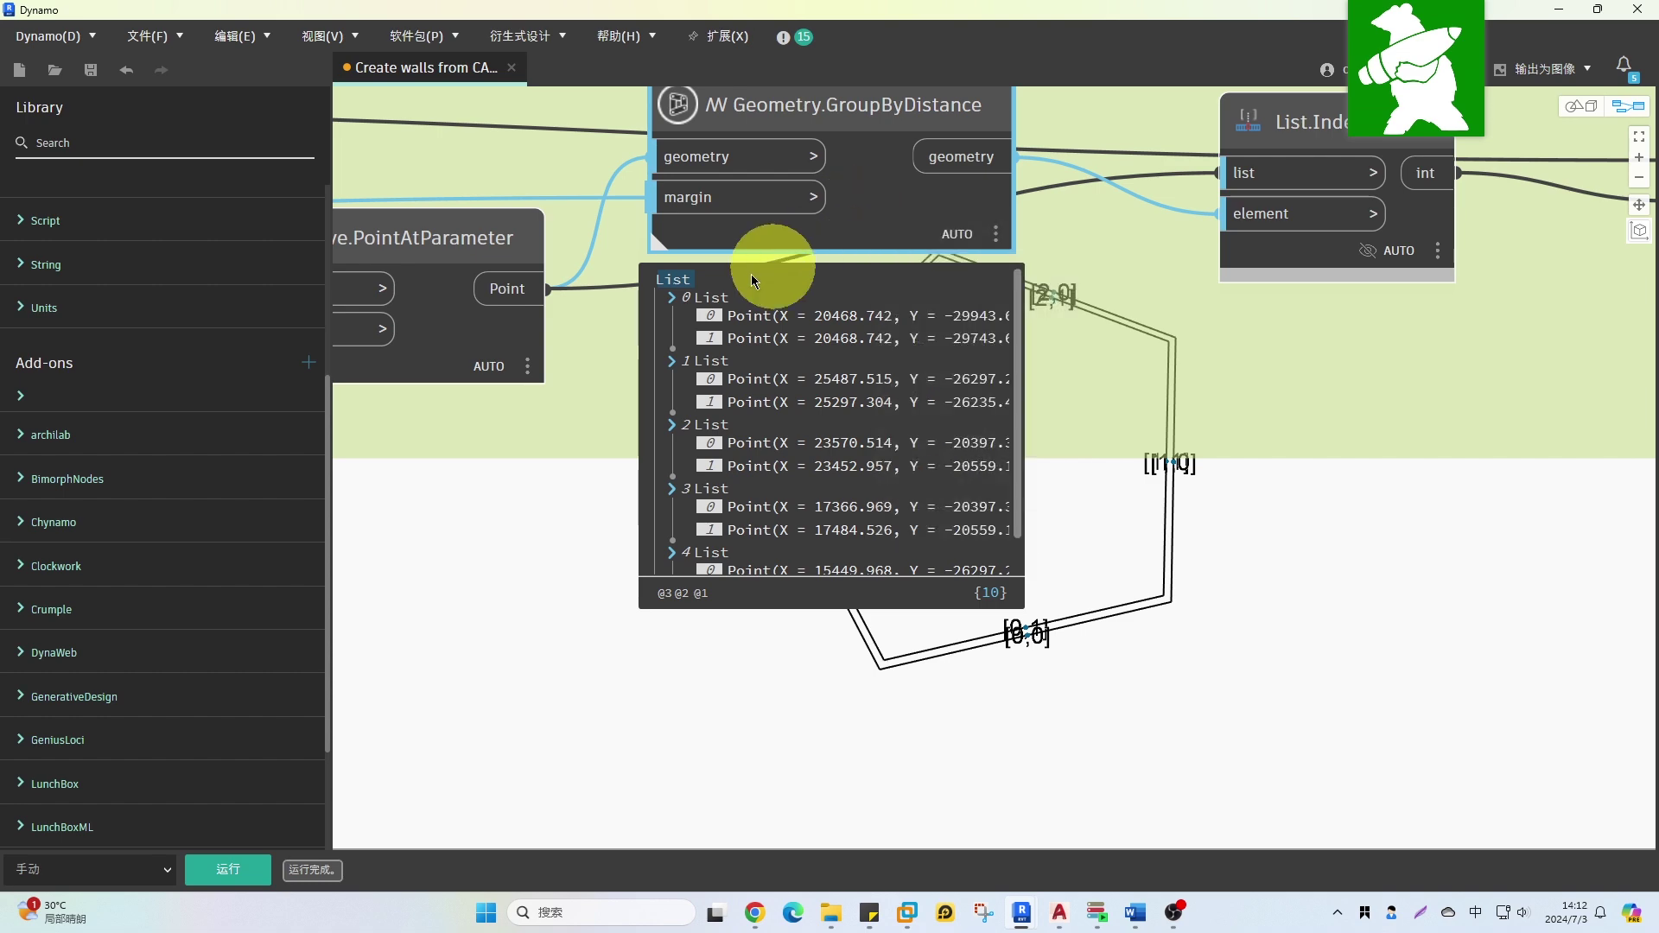
- Reposition the List.IndexOf and List.GetItemAtIndex nodes within the midpoint-grouping group
{"action": "scroll", "coordinate": [1322, 524], "scroll_direction": "down", "scroll_amount": 2}
{"action": "middle_click_drag", "start_coordinate": [1354, 343], "coordinate": [1062, 444]}
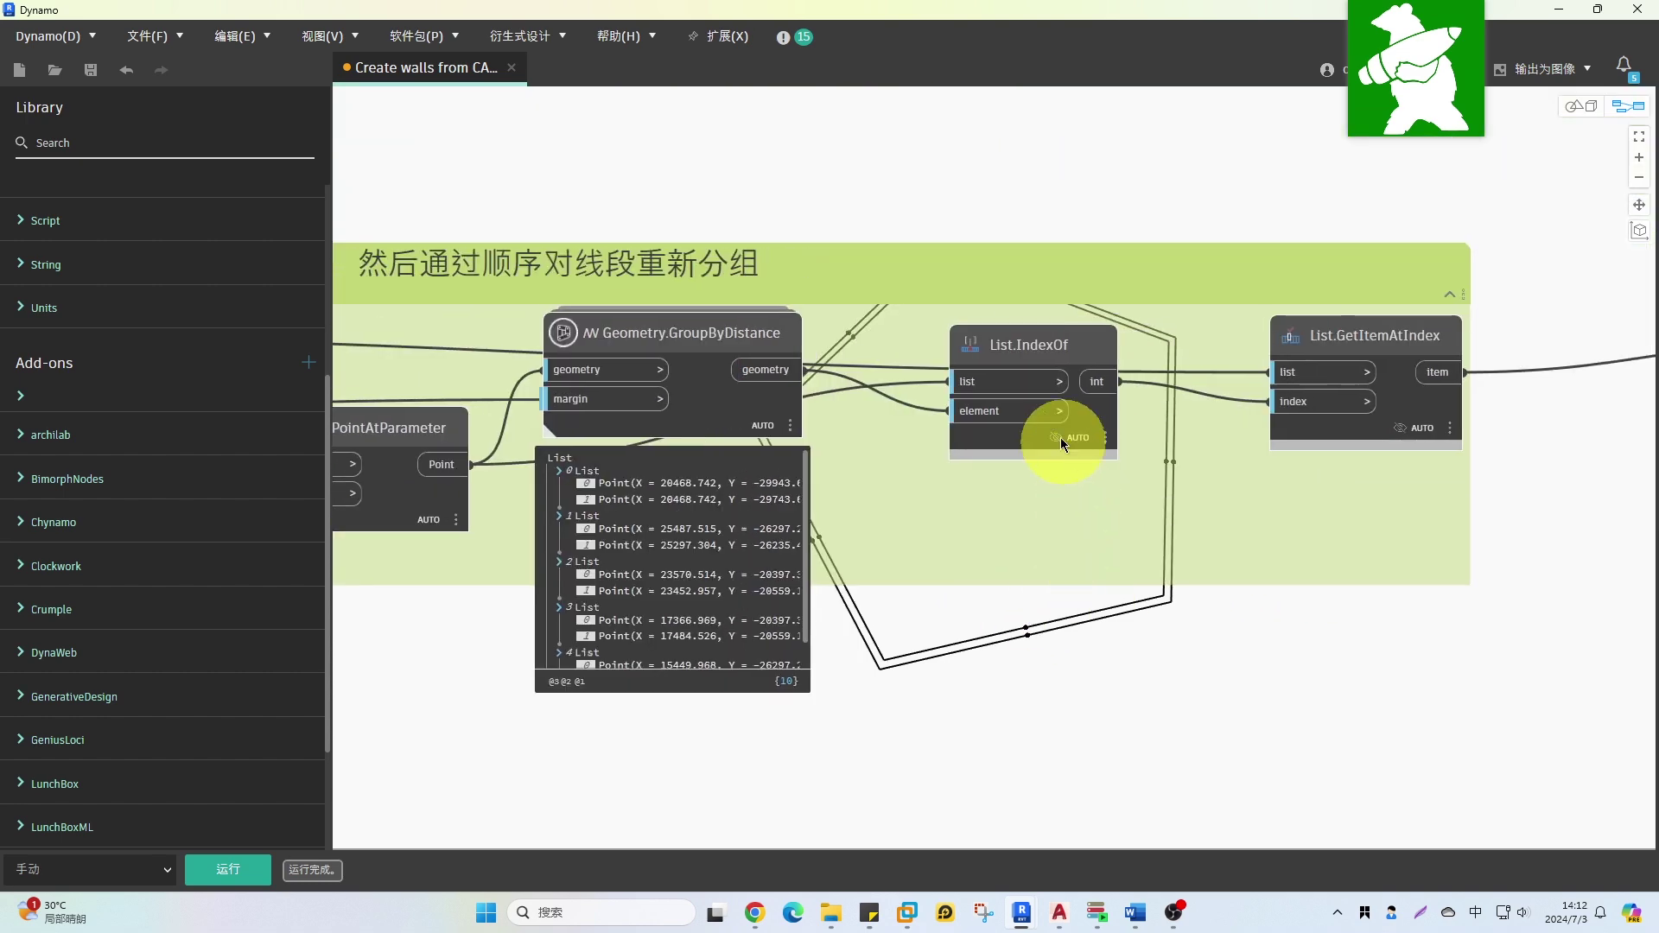
{"action": "left_click", "coordinate": [1054, 343]}
{"action": "left_click_drag", "start_coordinate": [1388, 333], "coordinate": [1356, 313]}
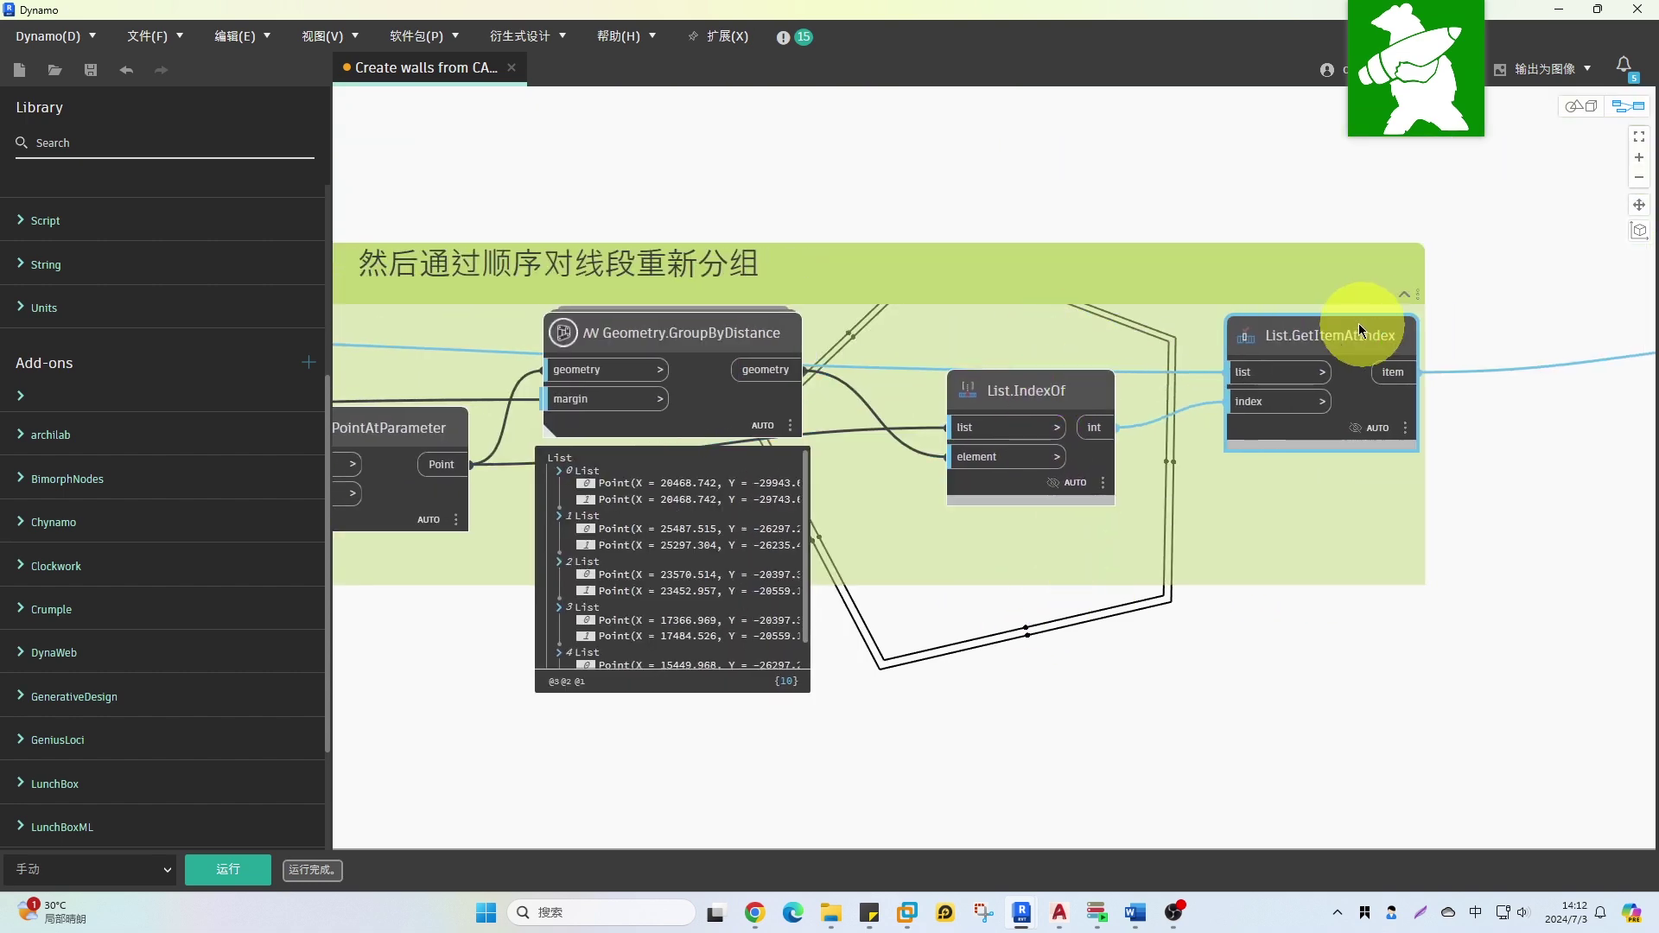
- Expand the List.GetItemAtIndex node's output list and examine how the lines are regrouped into pairs
{"action": "scroll", "coordinate": [1464, 382], "scroll_direction": "down", "scroll_amount": 2}
{"action": "middle_click_drag", "start_coordinate": [1464, 382], "coordinate": [1049, 420]}
{"action": "scroll", "coordinate": [1049, 420], "scroll_direction": "up", "scroll_amount": 3}
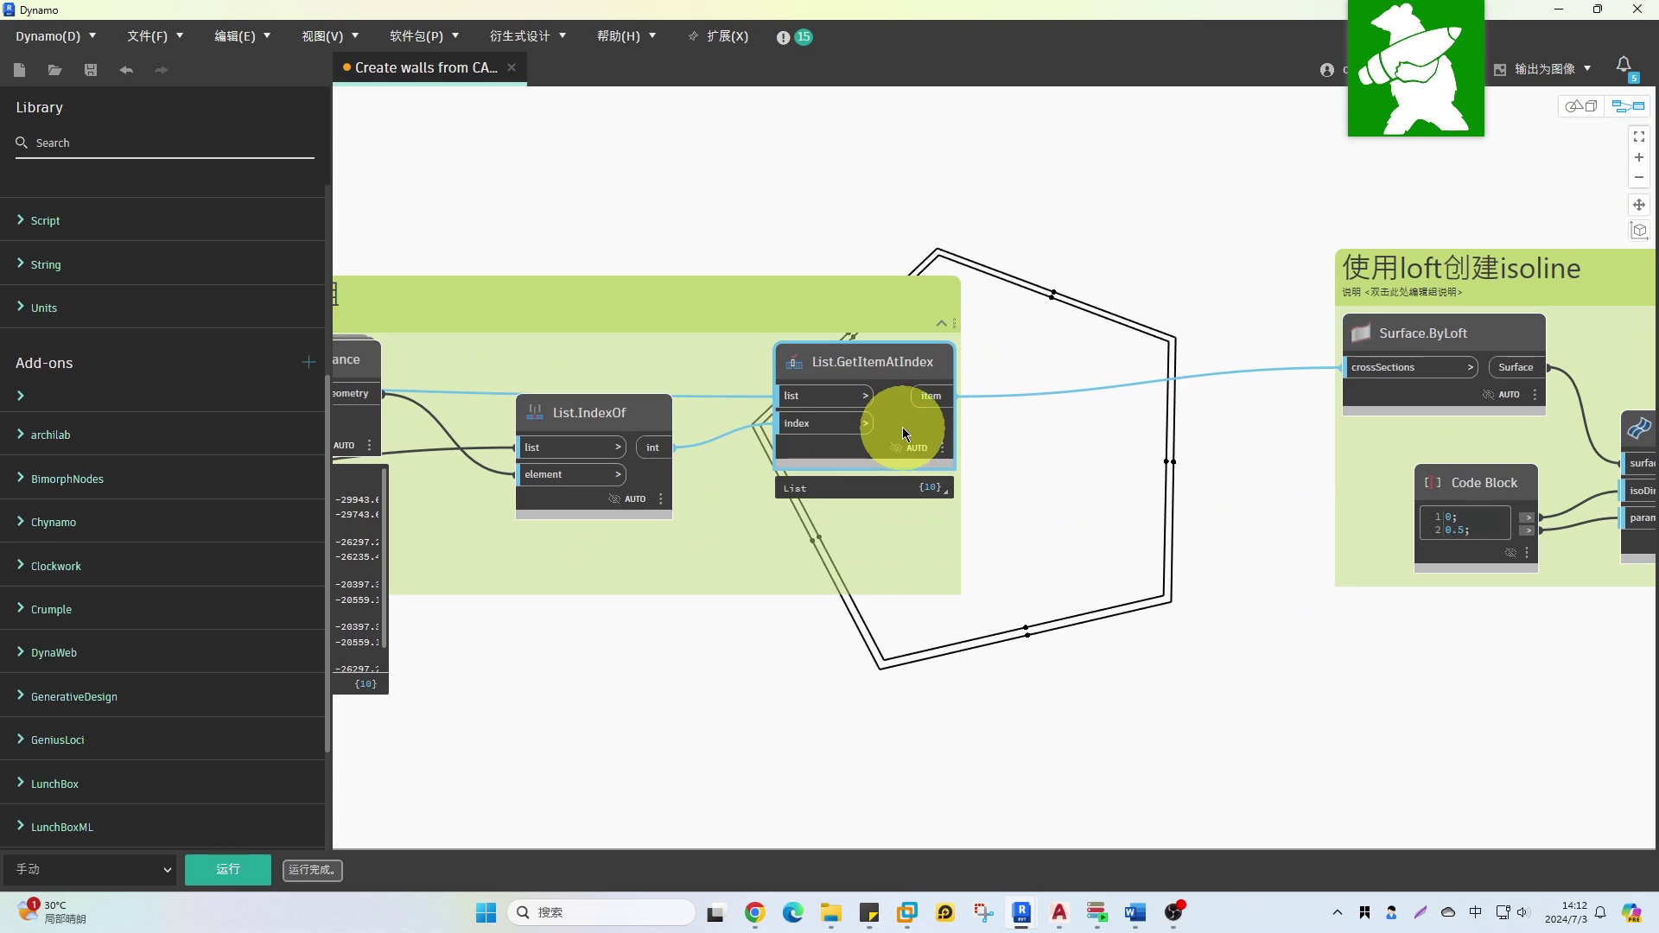
{"action": "scroll", "coordinate": [905, 432], "scroll_direction": "up", "scroll_amount": 3}
{"action": "mouse_move", "coordinate": [953, 519]}
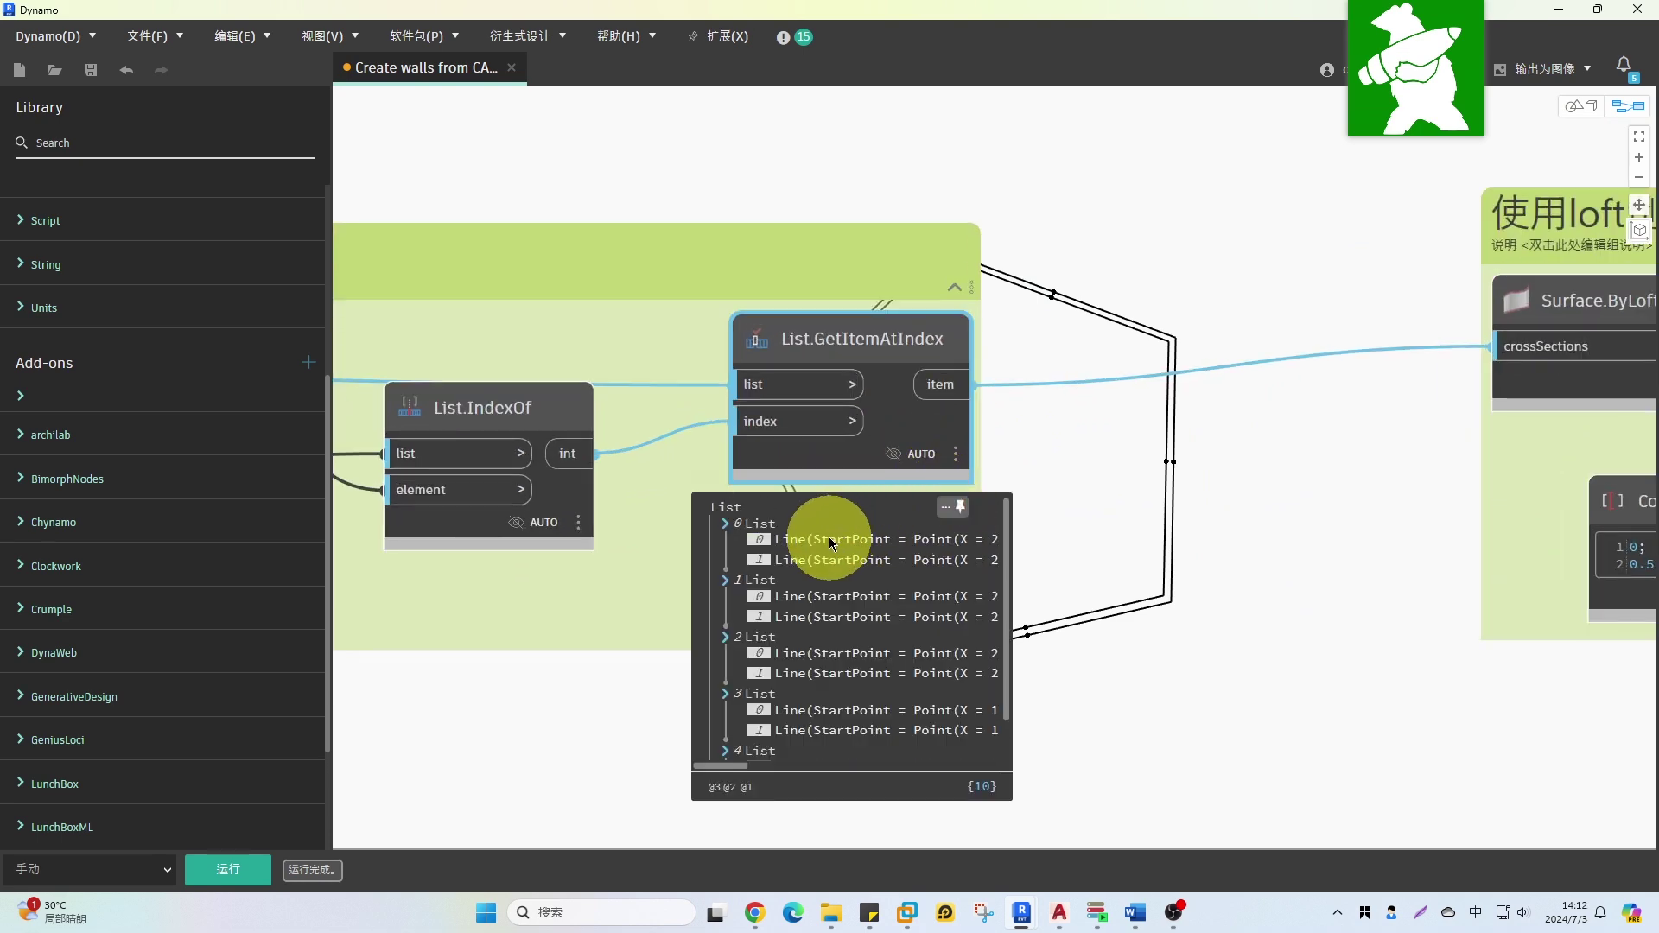
{"action": "scroll", "coordinate": [847, 585], "scroll_direction": "down", "scroll_amount": 2}
{"action": "scroll", "coordinate": [1180, 577], "scroll_direction": "down", "scroll_amount": 2}
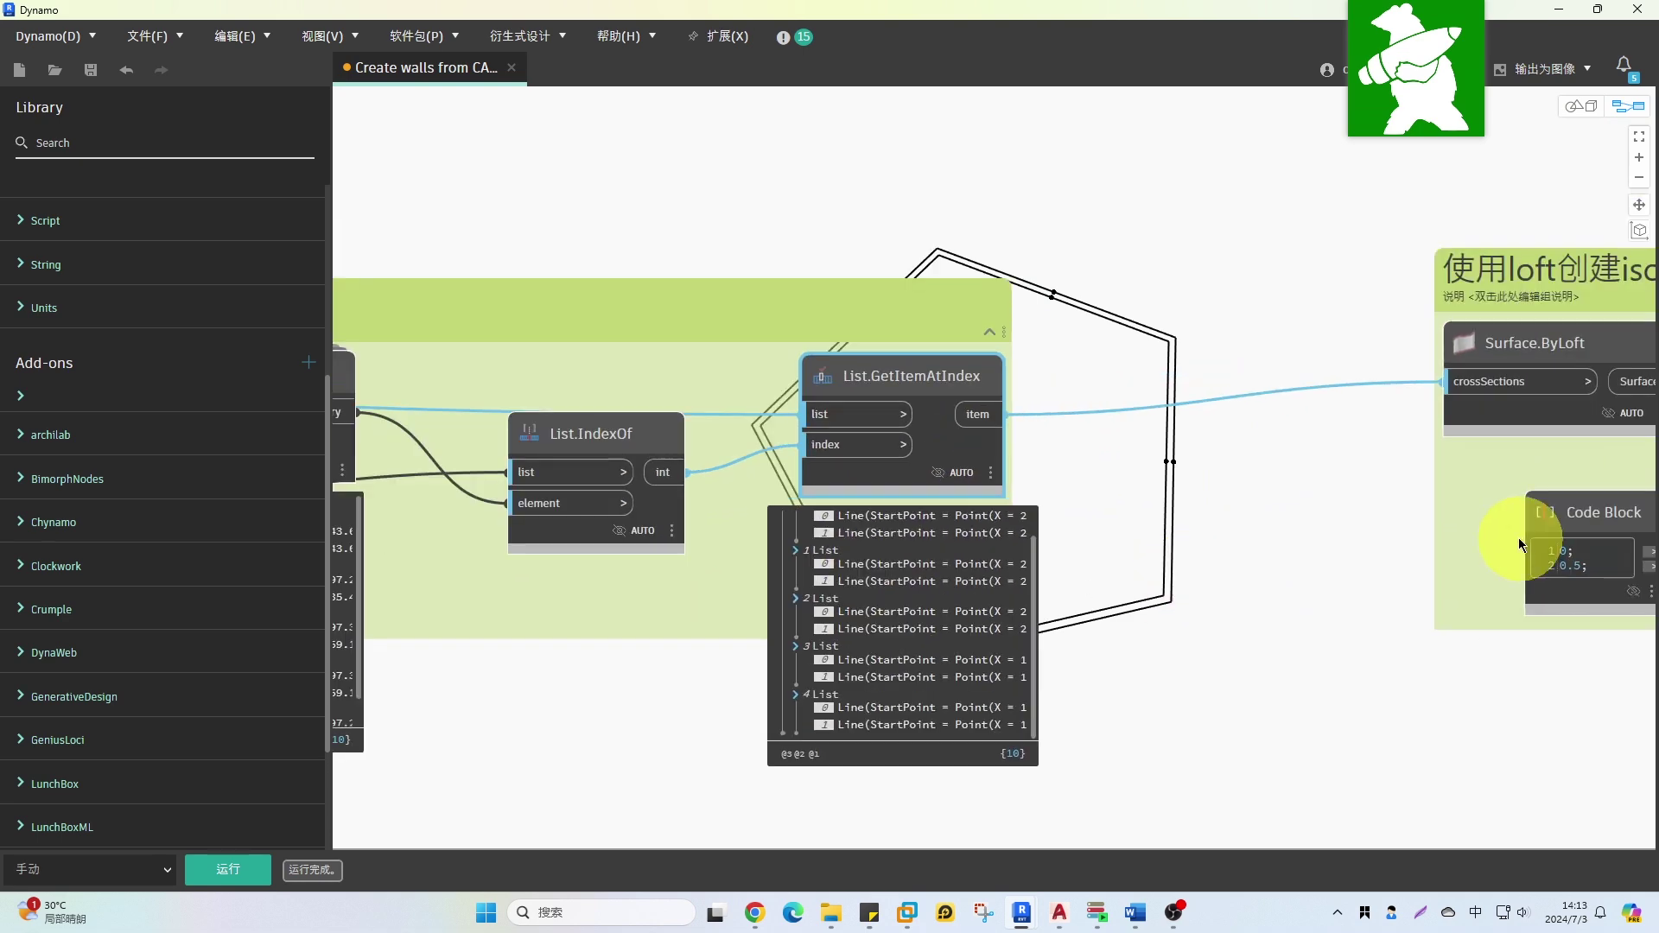
- Turn on the geometry preview of the Surface.ByLoft node and inspect the lofted surfaces in the 3D background preview
{"action": "middle_click_drag", "start_coordinate": [1501, 539], "coordinate": [1149, 537]}
{"action": "scroll", "coordinate": [1203, 451], "scroll_direction": "up", "scroll_amount": 2}
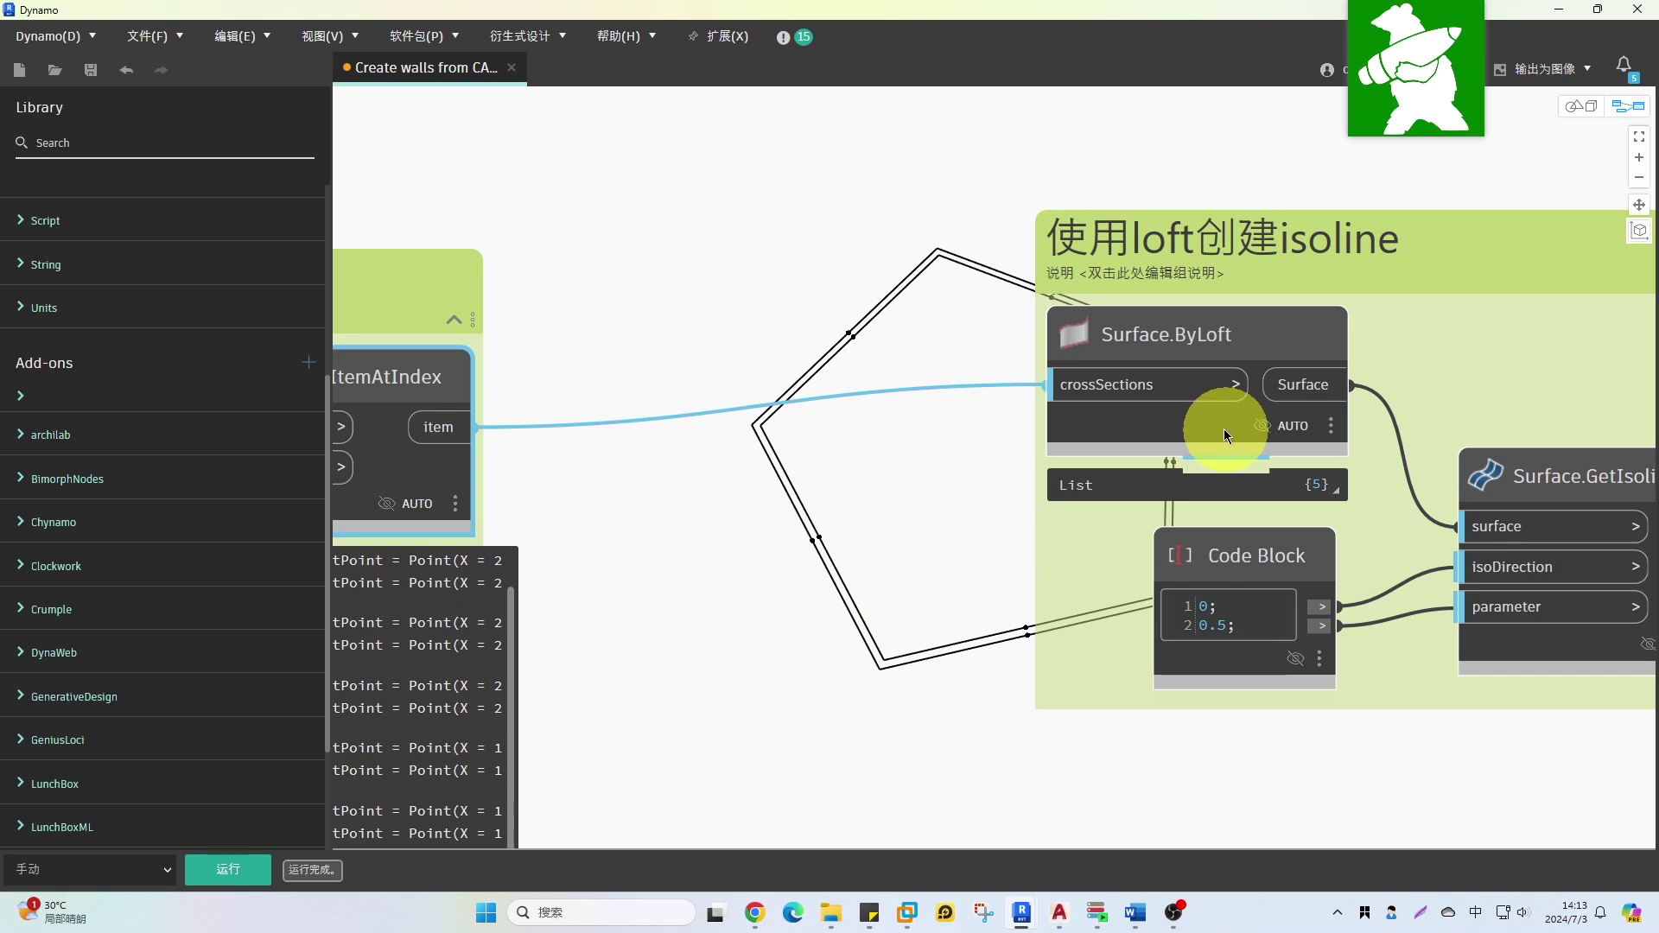
{"action": "right_click", "coordinate": [1223, 429]}
{"action": "left_click", "coordinate": [1296, 503]}
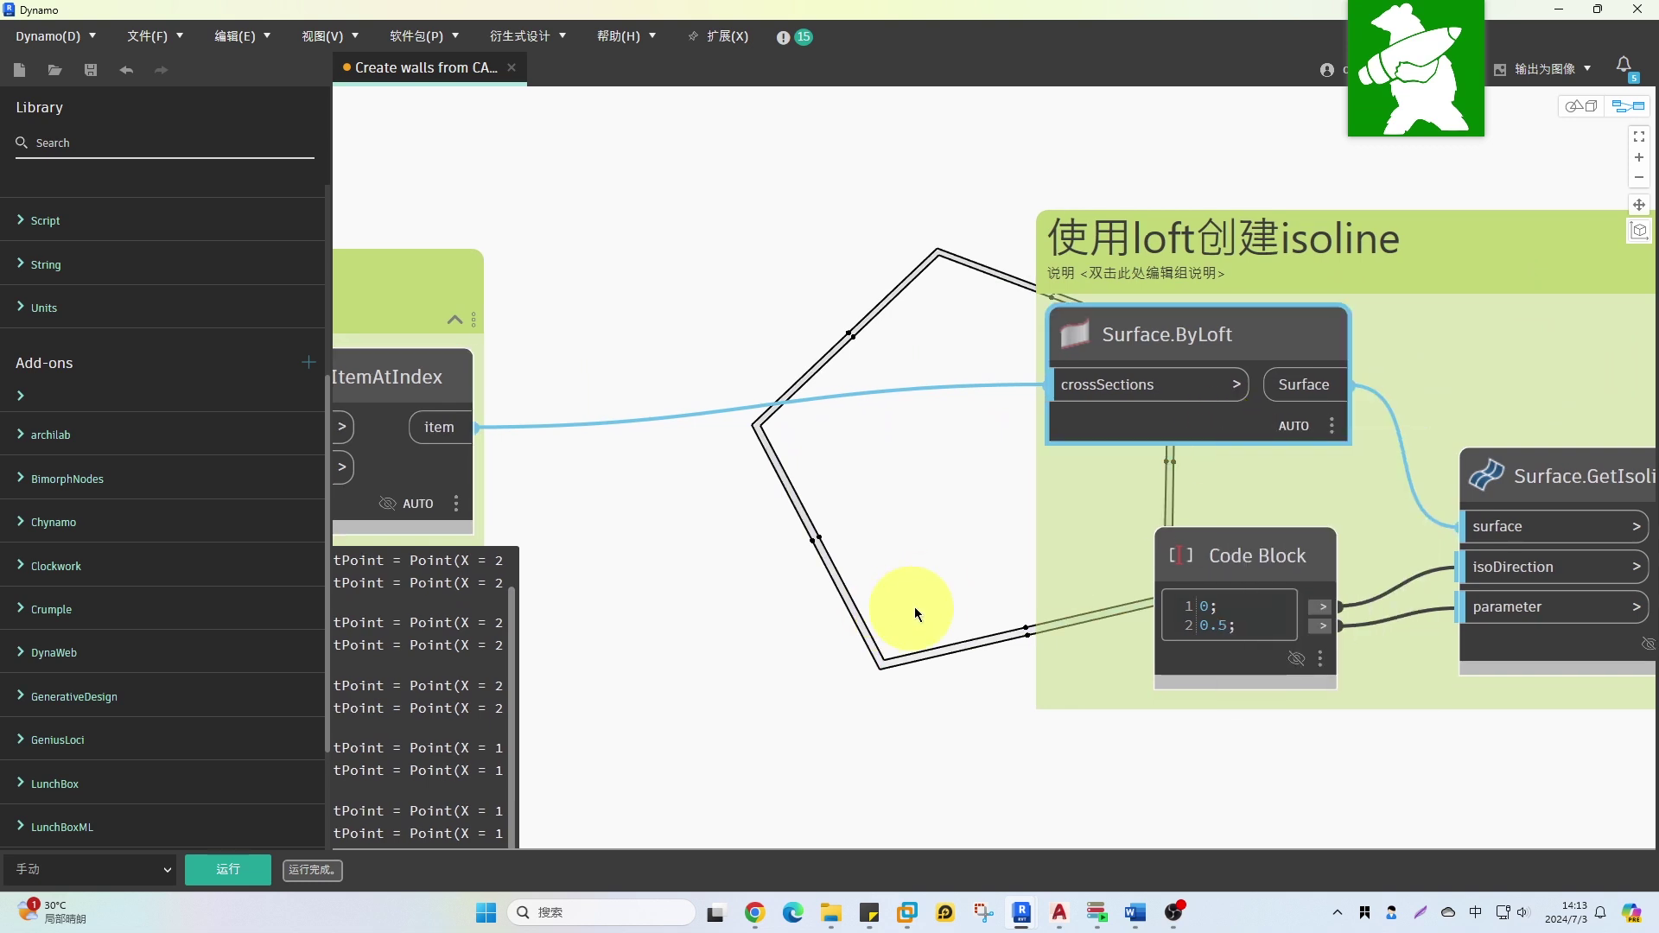
{"action": "middle_click_drag", "start_coordinate": [891, 624], "coordinate": [959, 650]}
{"action": "left_click", "coordinate": [1629, 107]}
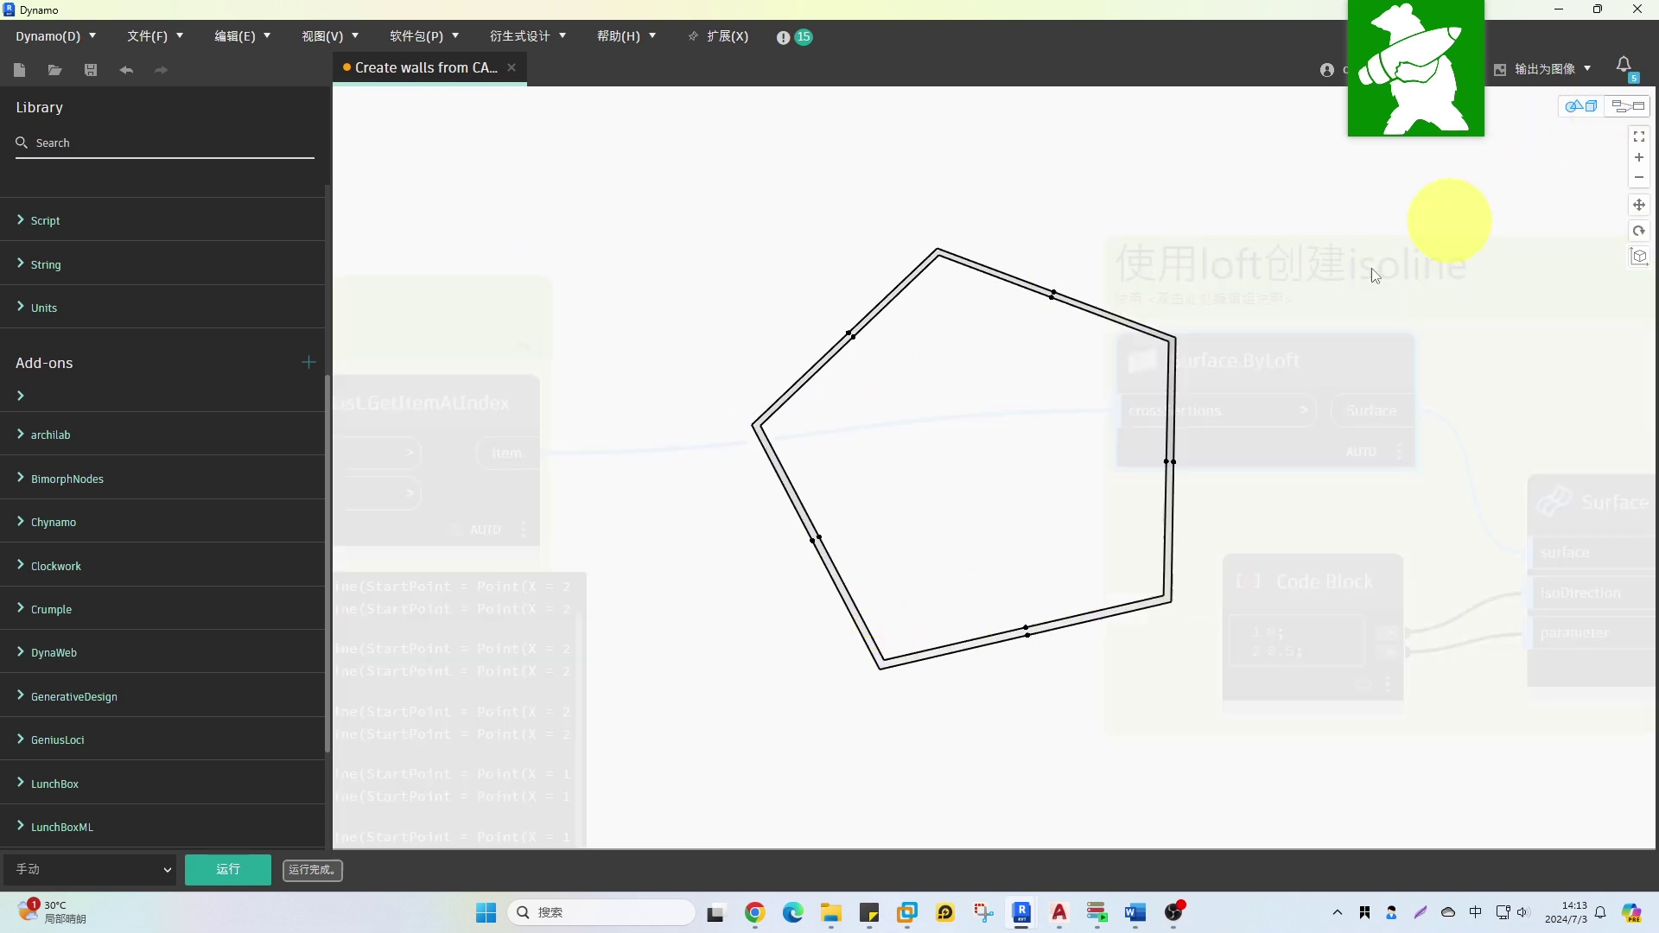
{"action": "mouse_move", "coordinate": [1232, 506]}
{"action": "right_mouse_down"}
{"action": "mouse_move", "coordinate": [1262, 452]}
{"action": "mouse_move", "coordinate": [1055, 412]}
{"action": "mouse_move", "coordinate": [1075, 451]}
{"action": "right_mouse_up"}
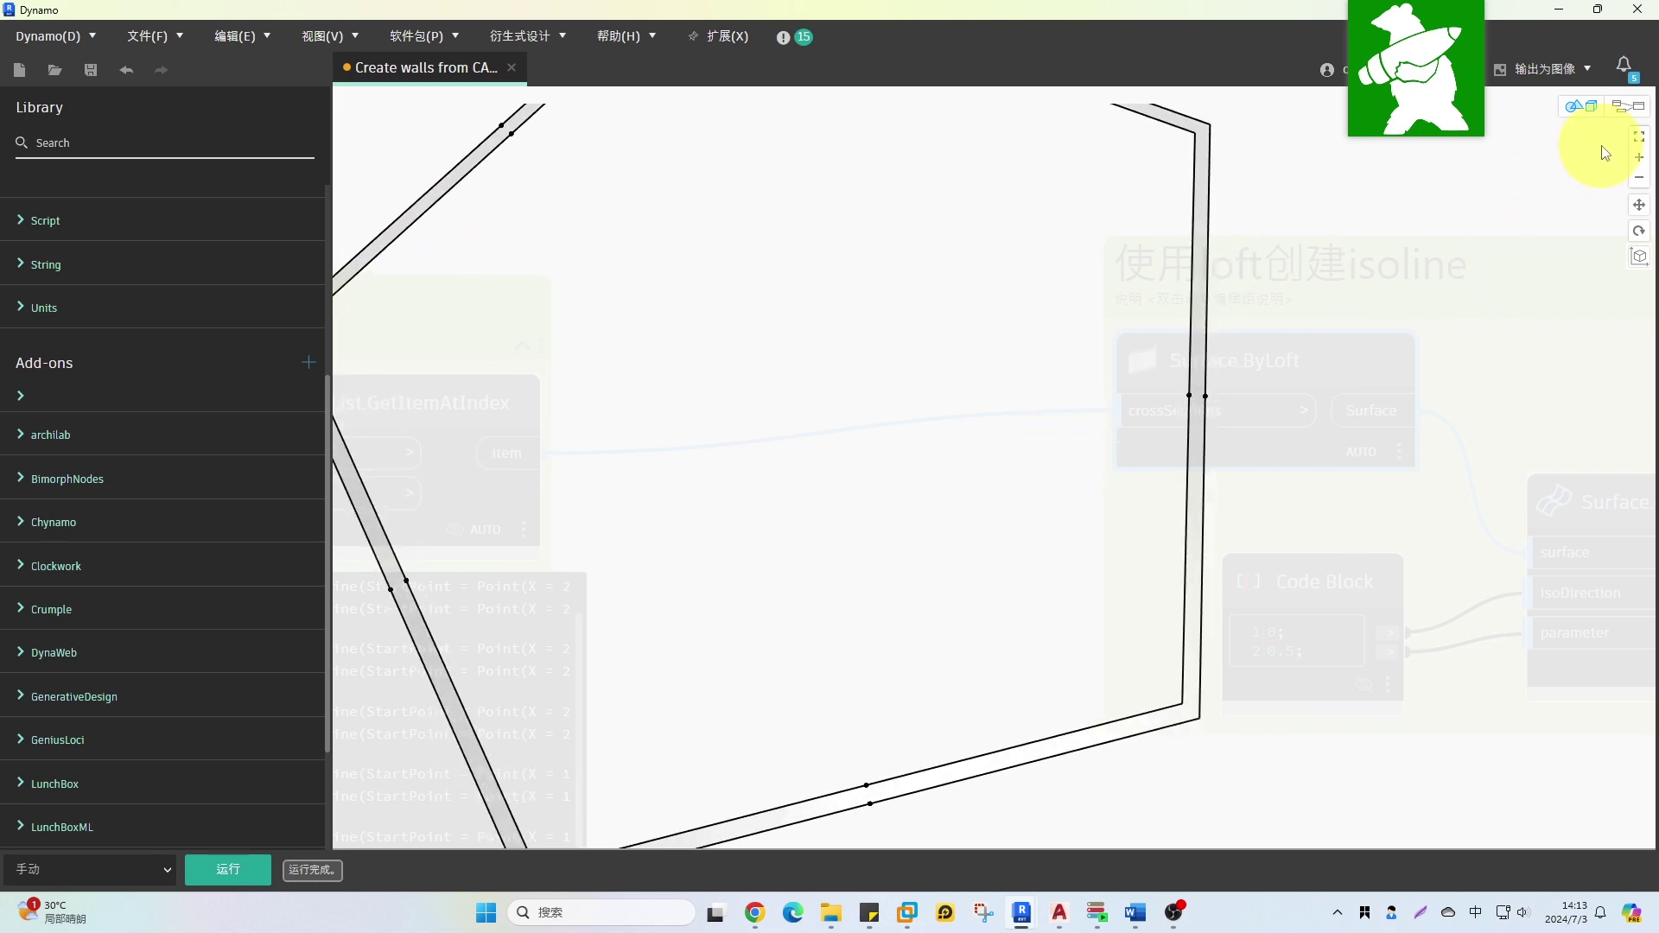
{"action": "left_click", "coordinate": [1626, 107]}
- Turn on the geometry preview of the Surface.GetIsoline node and inspect the centre lines in the 3D background preview
{"action": "scroll", "coordinate": [1020, 410], "scroll_direction": "down", "scroll_amount": 4}
{"action": "middle_click_drag", "start_coordinate": [1302, 556], "coordinate": [1059, 527]}
{"action": "scroll", "coordinate": [1071, 519], "scroll_direction": "up", "scroll_amount": 6}
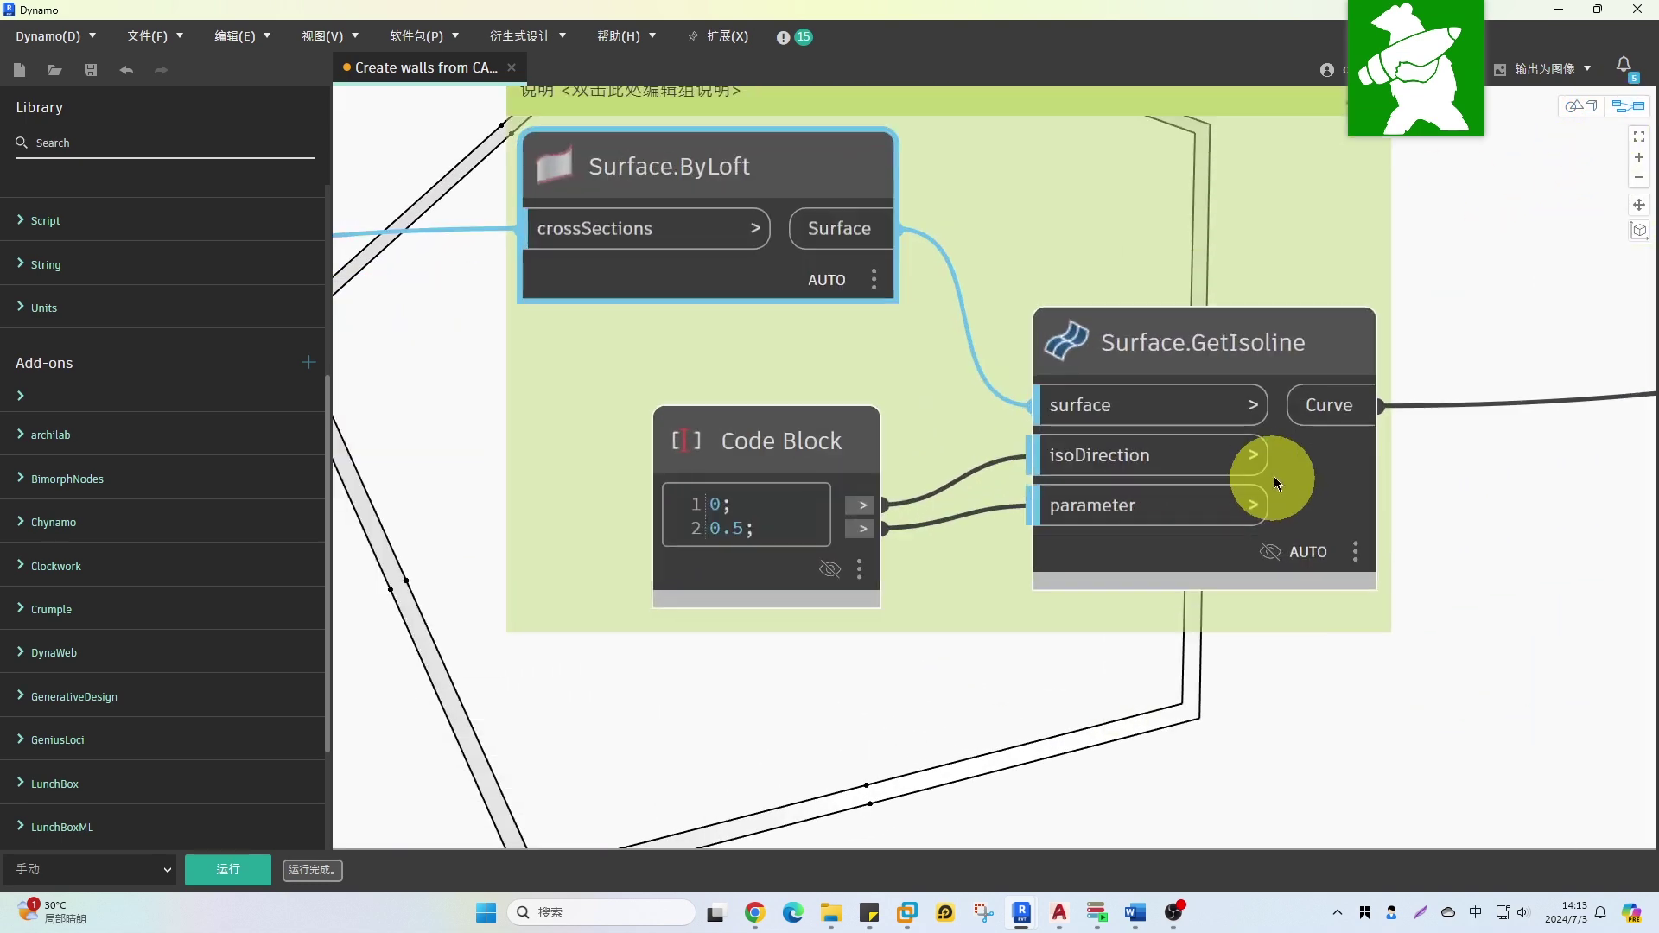
{"action": "right_click", "coordinate": [1332, 501]}
{"action": "left_click", "coordinate": [1347, 551]}
{"action": "middle_click_drag", "start_coordinate": [1377, 596], "coordinate": [1075, 611]}
{"action": "scroll", "coordinate": [1076, 617], "scroll_direction": "down", "scroll_amount": 5}
{"action": "left_click", "coordinate": [1581, 105]}
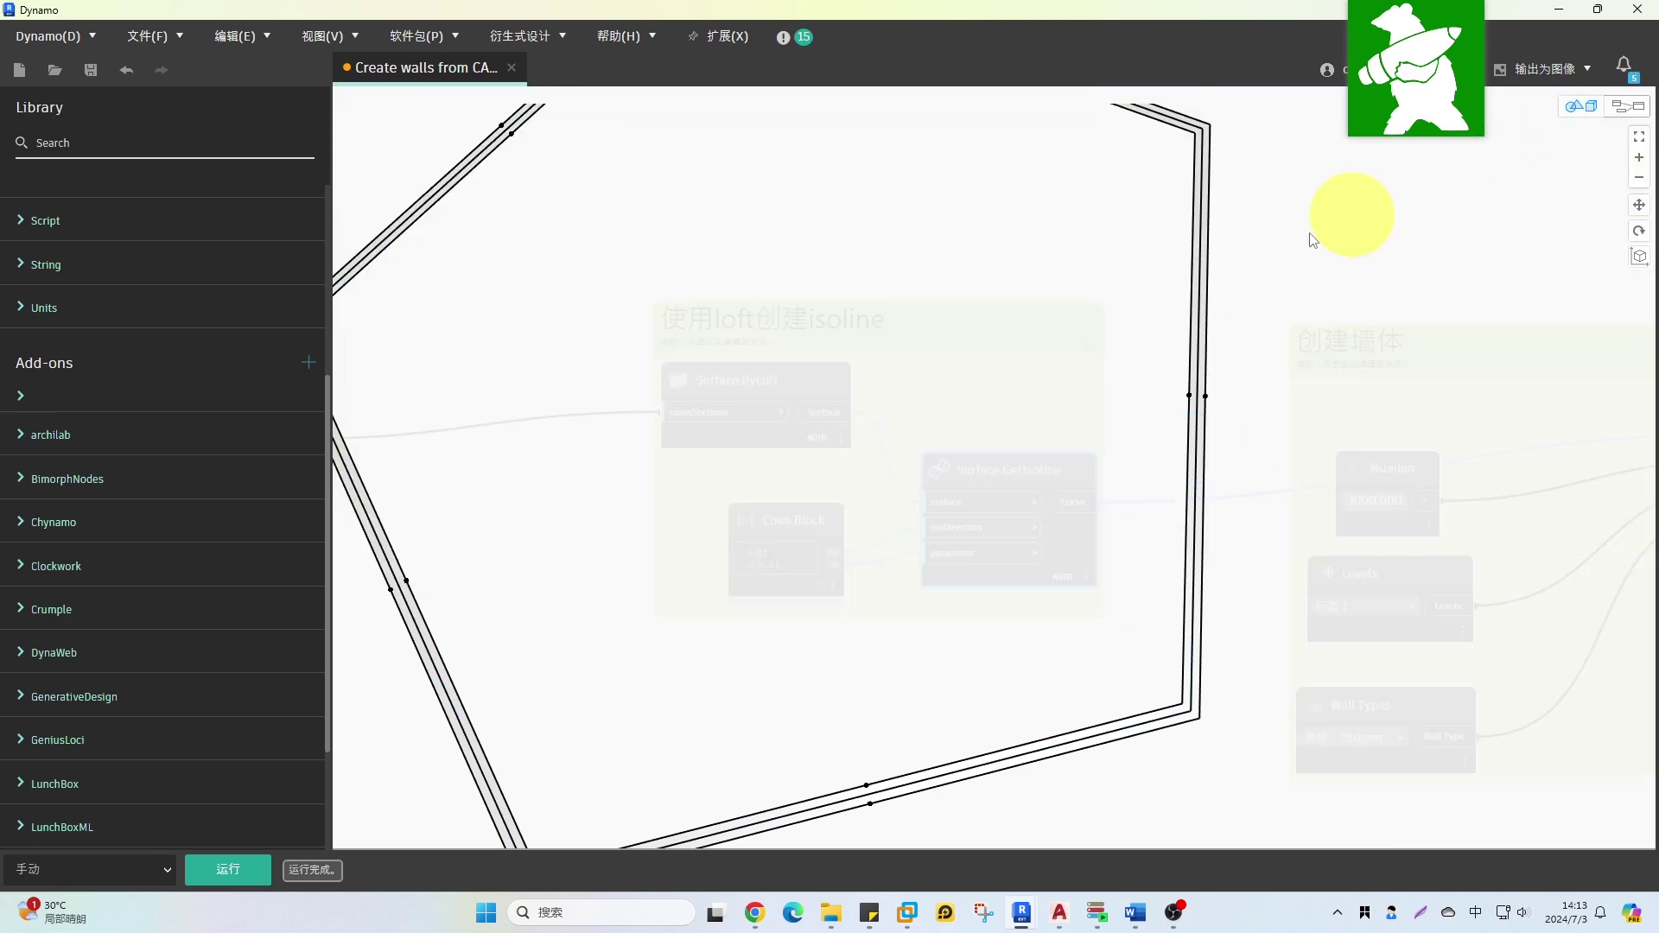
{"action": "scroll", "coordinate": [1140, 377], "scroll_direction": "down", "scroll_amount": 2}
{"action": "scroll", "coordinate": [1137, 372], "scroll_direction": "down", "scroll_amount": 1}
{"action": "middle_click_drag", "start_coordinate": [1139, 383], "coordinate": [1175, 480]}
{"action": "right_click_drag", "start_coordinate": [1048, 492], "coordinate": [1053, 483]}
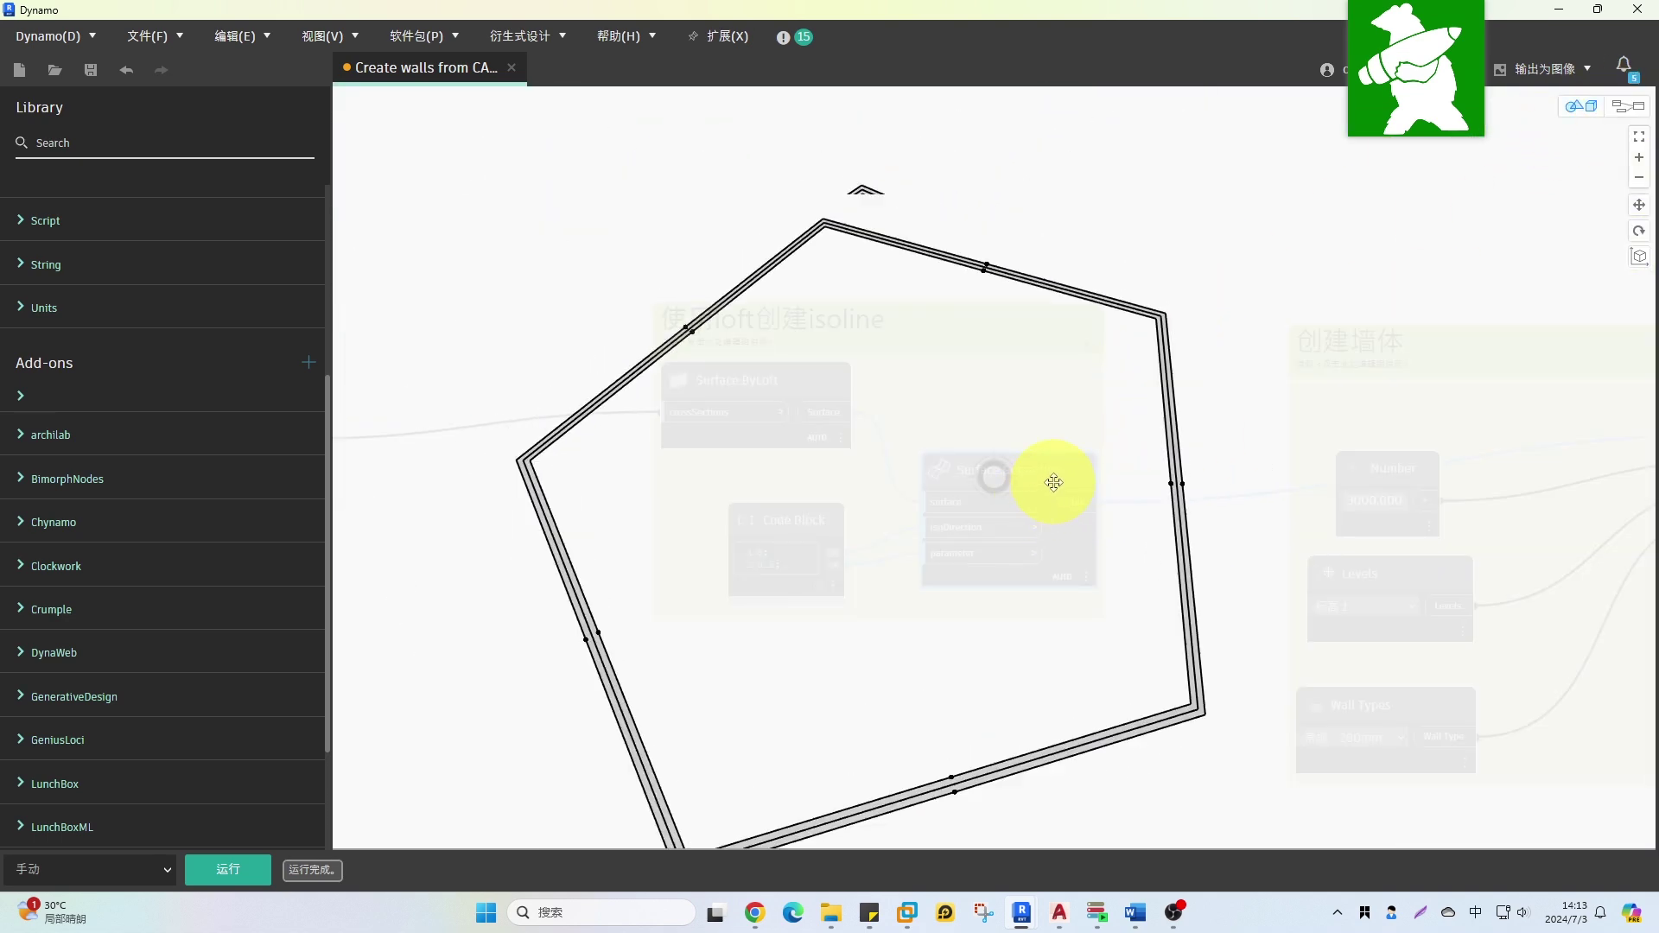
{"action": "left_click", "coordinate": [1632, 114]}
- Unfreeze the Wall.ByCurveAndHeight node in the wall creation group
{"action": "middle_click_drag", "start_coordinate": [1340, 306], "coordinate": [873, 239]}
{"action": "scroll", "coordinate": [1402, 395], "scroll_direction": "up", "scroll_amount": 3}
{"action": "right_click", "coordinate": [1401, 398]}
{"action": "left_click", "coordinate": [1444, 468]}
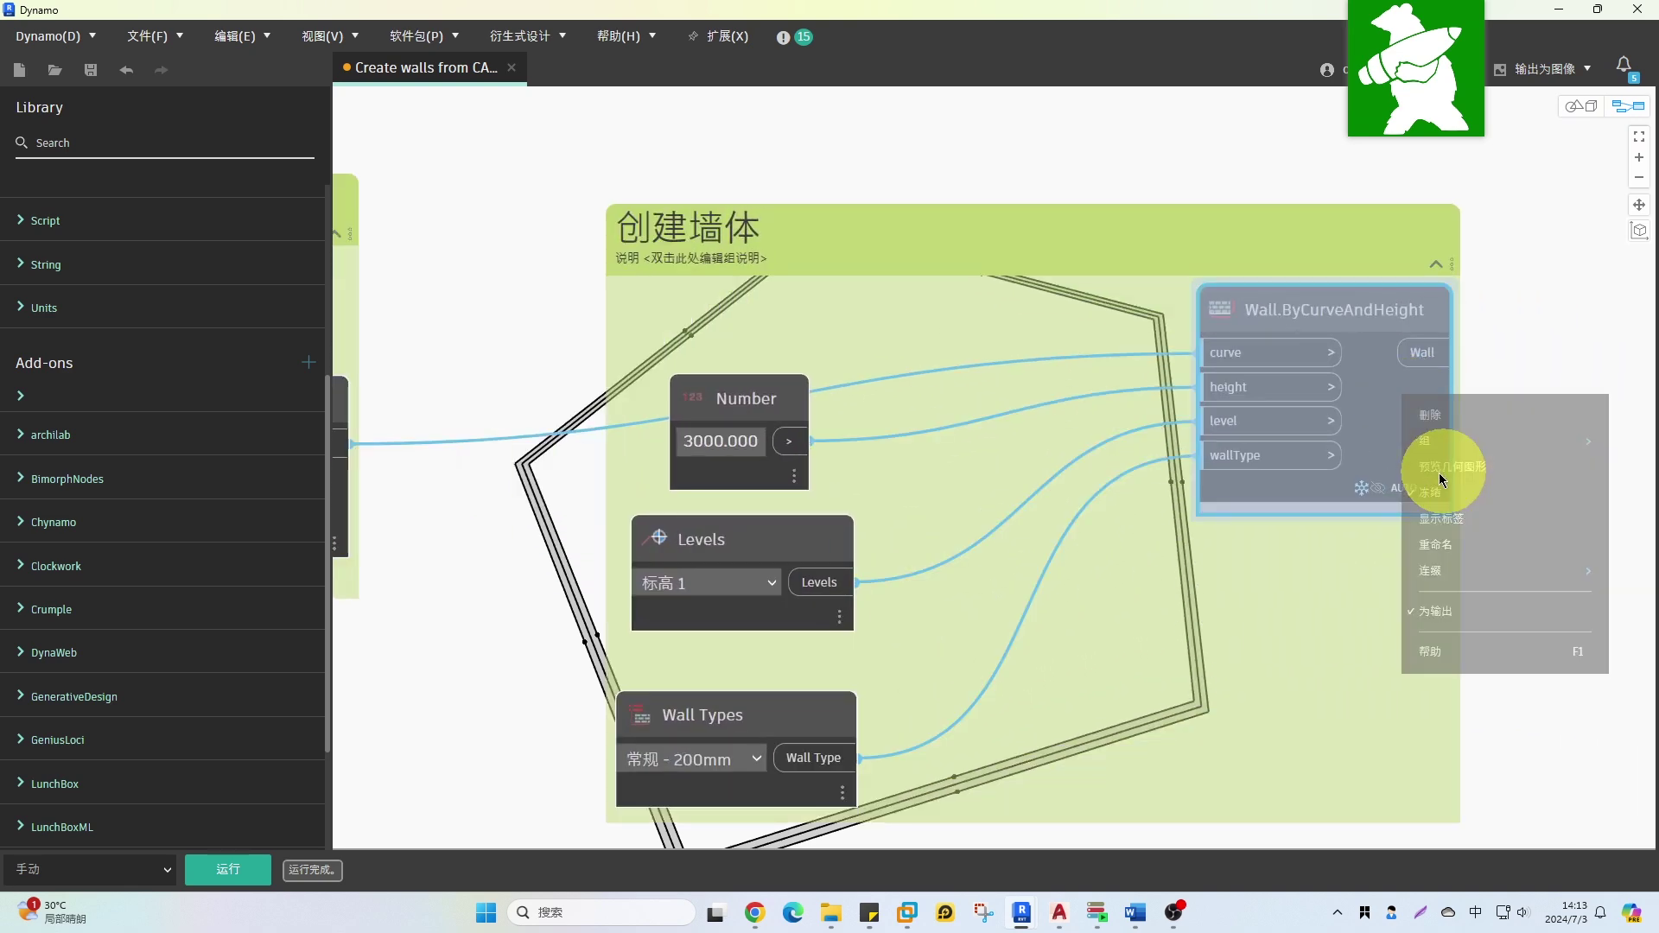
{"action": "right_click", "coordinate": [1393, 428]}
{"action": "left_click", "coordinate": [1455, 527]}
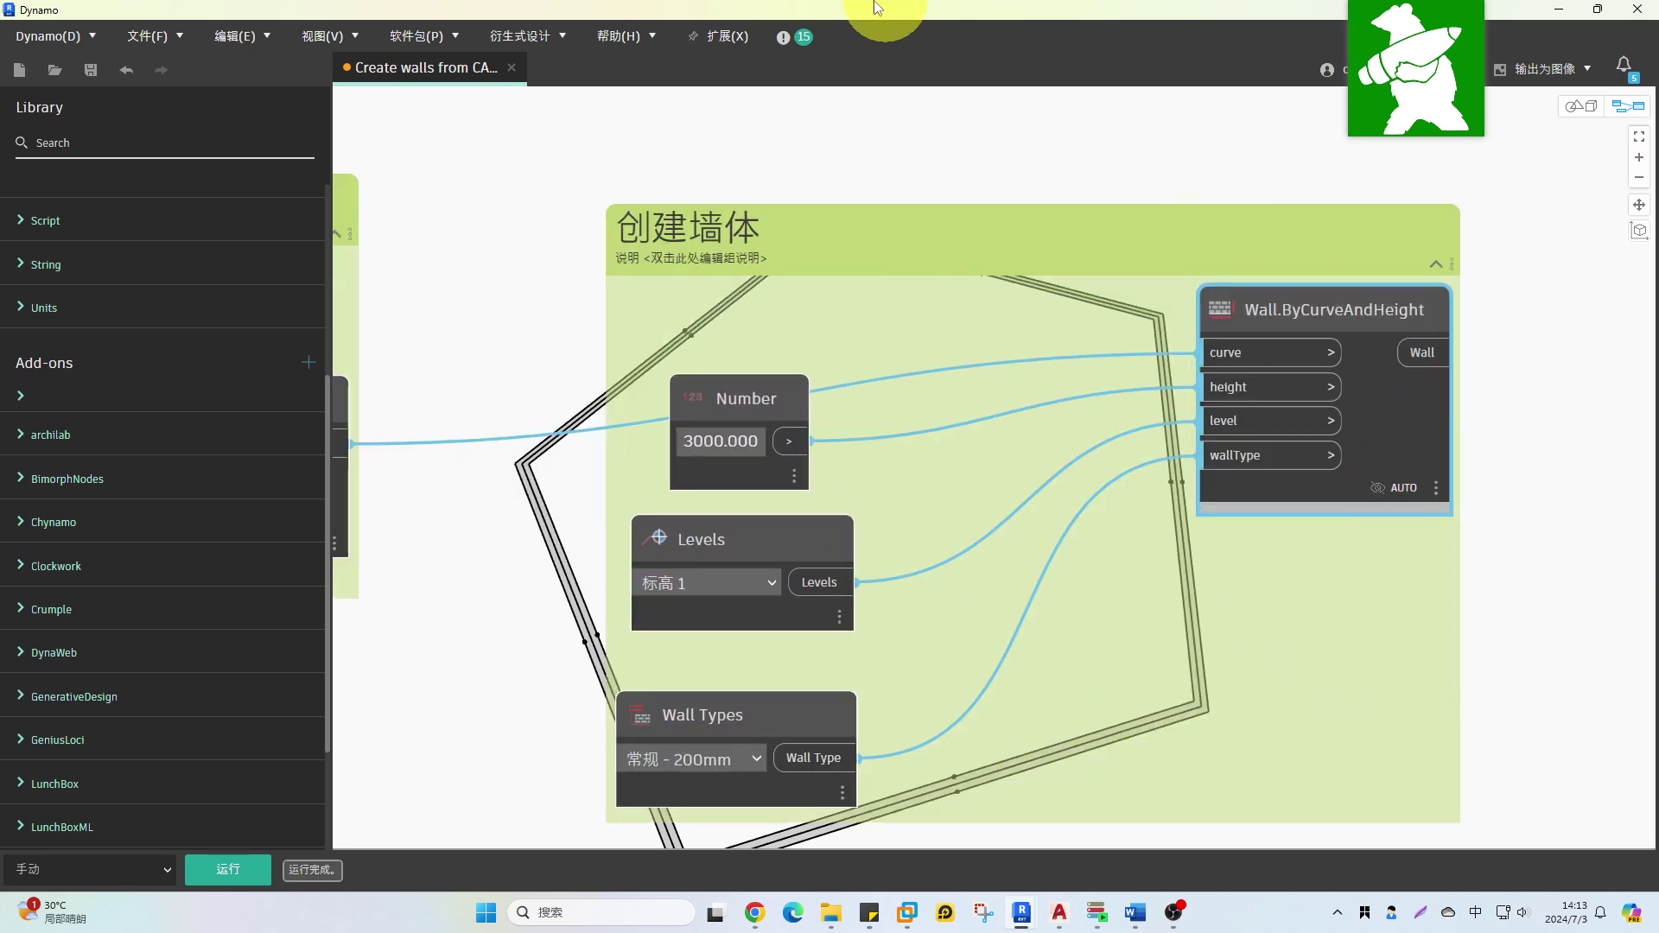
- Place the Dynamo window beside the Revit 3D view and run the script to generate the pentagon walls
{"action": "left_click_drag", "start_coordinate": [892, 10], "coordinate": [1657, 185]}
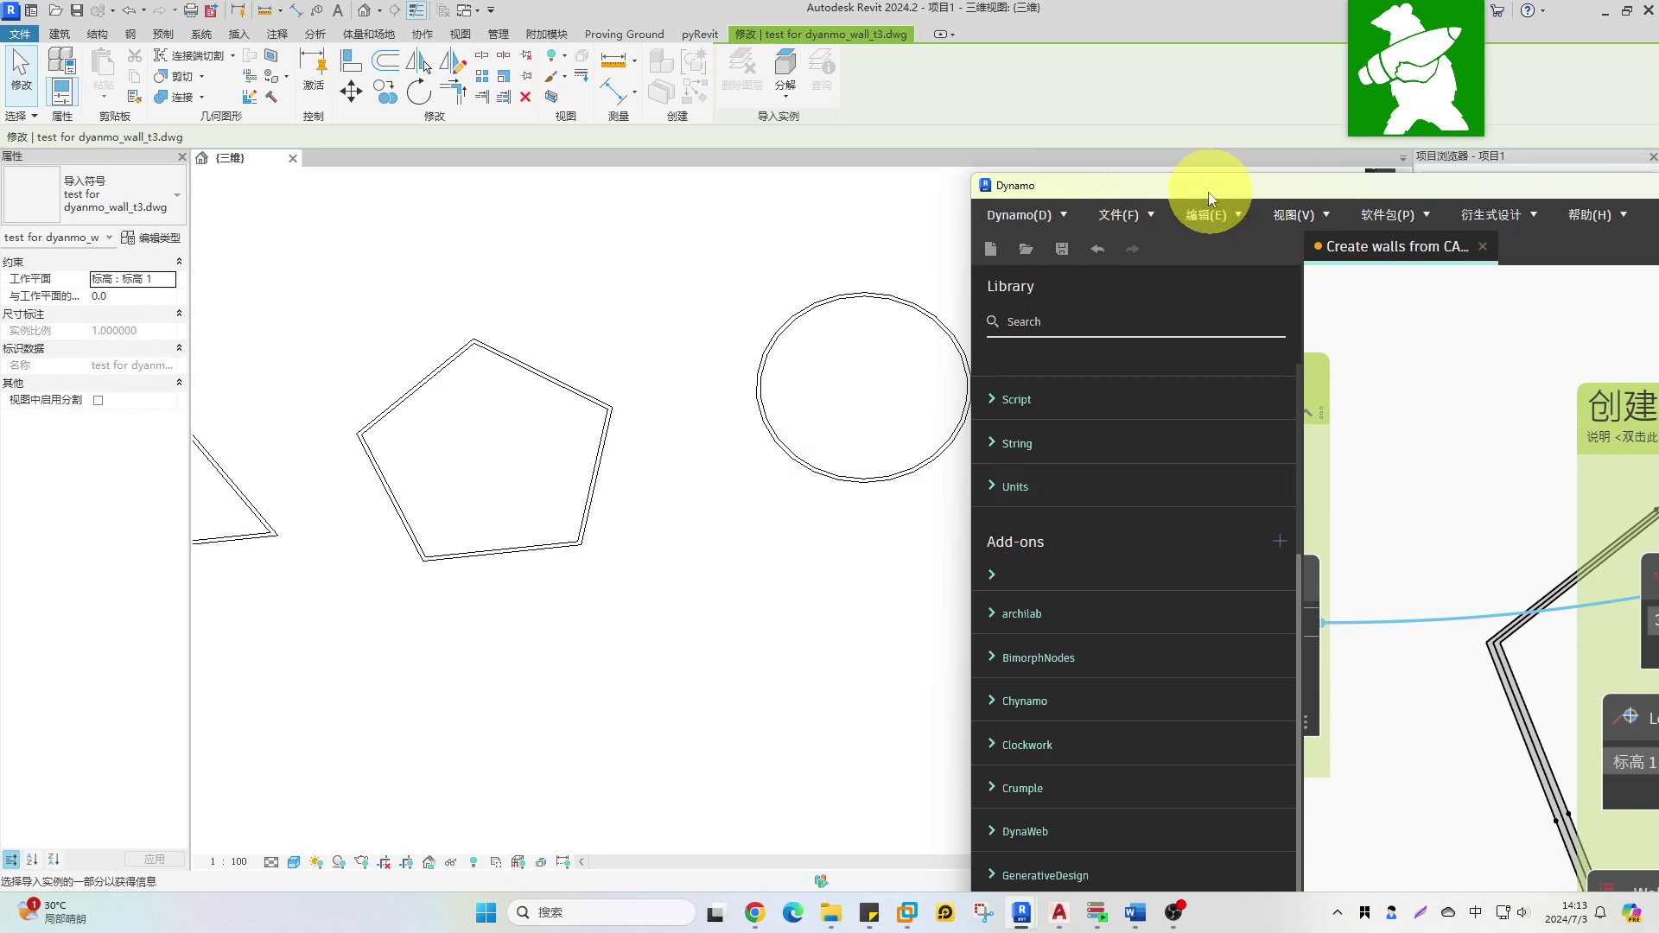
{"action": "left_click_drag", "start_coordinate": [1208, 194], "coordinate": [866, 110]}
{"action": "middle_click_drag", "start_coordinate": [675, 453], "coordinate": [661, 449]}
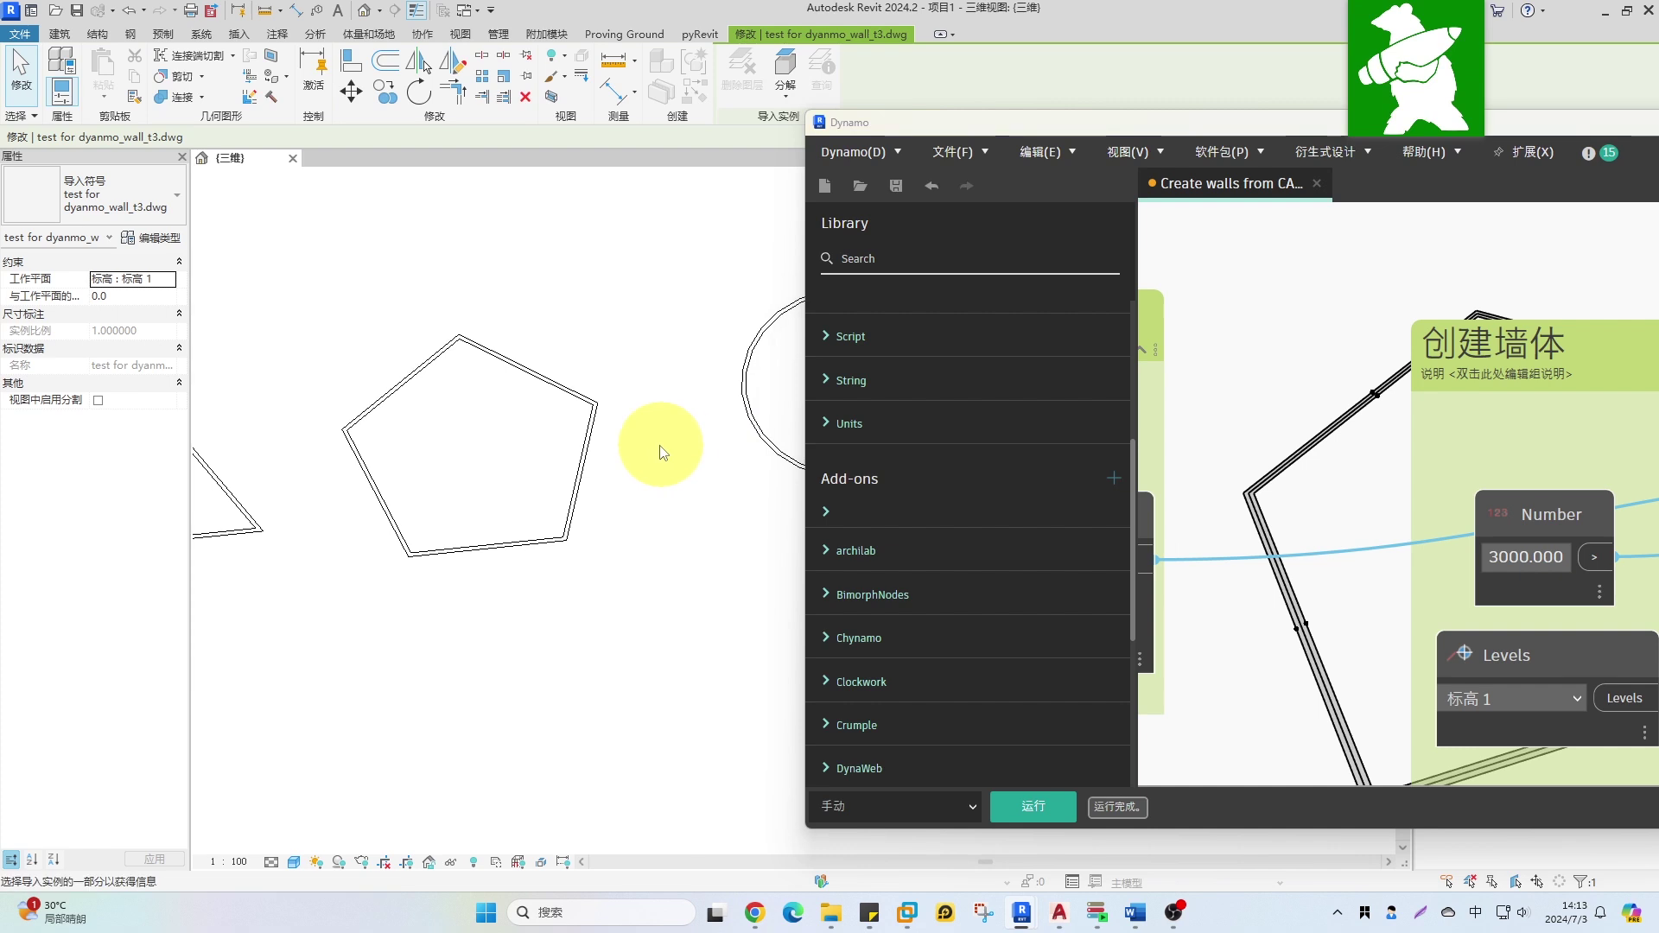
{"action": "left_click", "coordinate": [1070, 806]}
{"action": "middle_click_drag", "start_coordinate": [611, 581], "coordinate": [553, 388], "text": "shift"}
{"action": "scroll", "coordinate": [552, 382], "scroll_direction": "up", "scroll_amount": 1}
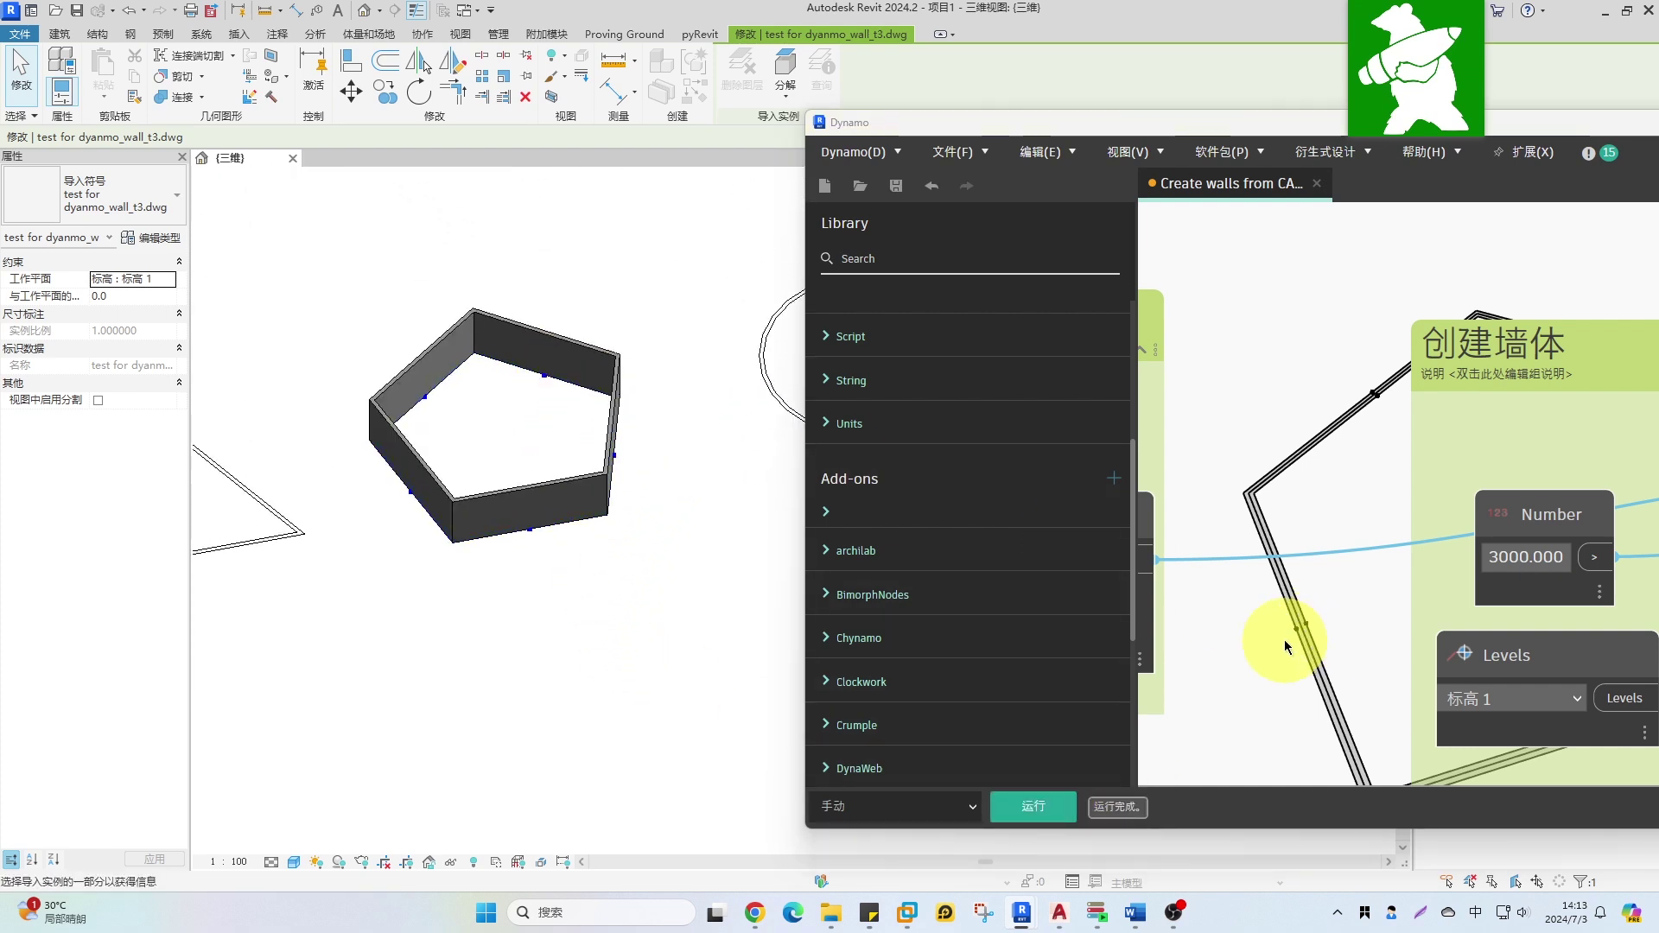
{"action": "scroll", "coordinate": [618, 601], "scroll_direction": "down", "scroll_amount": 1}
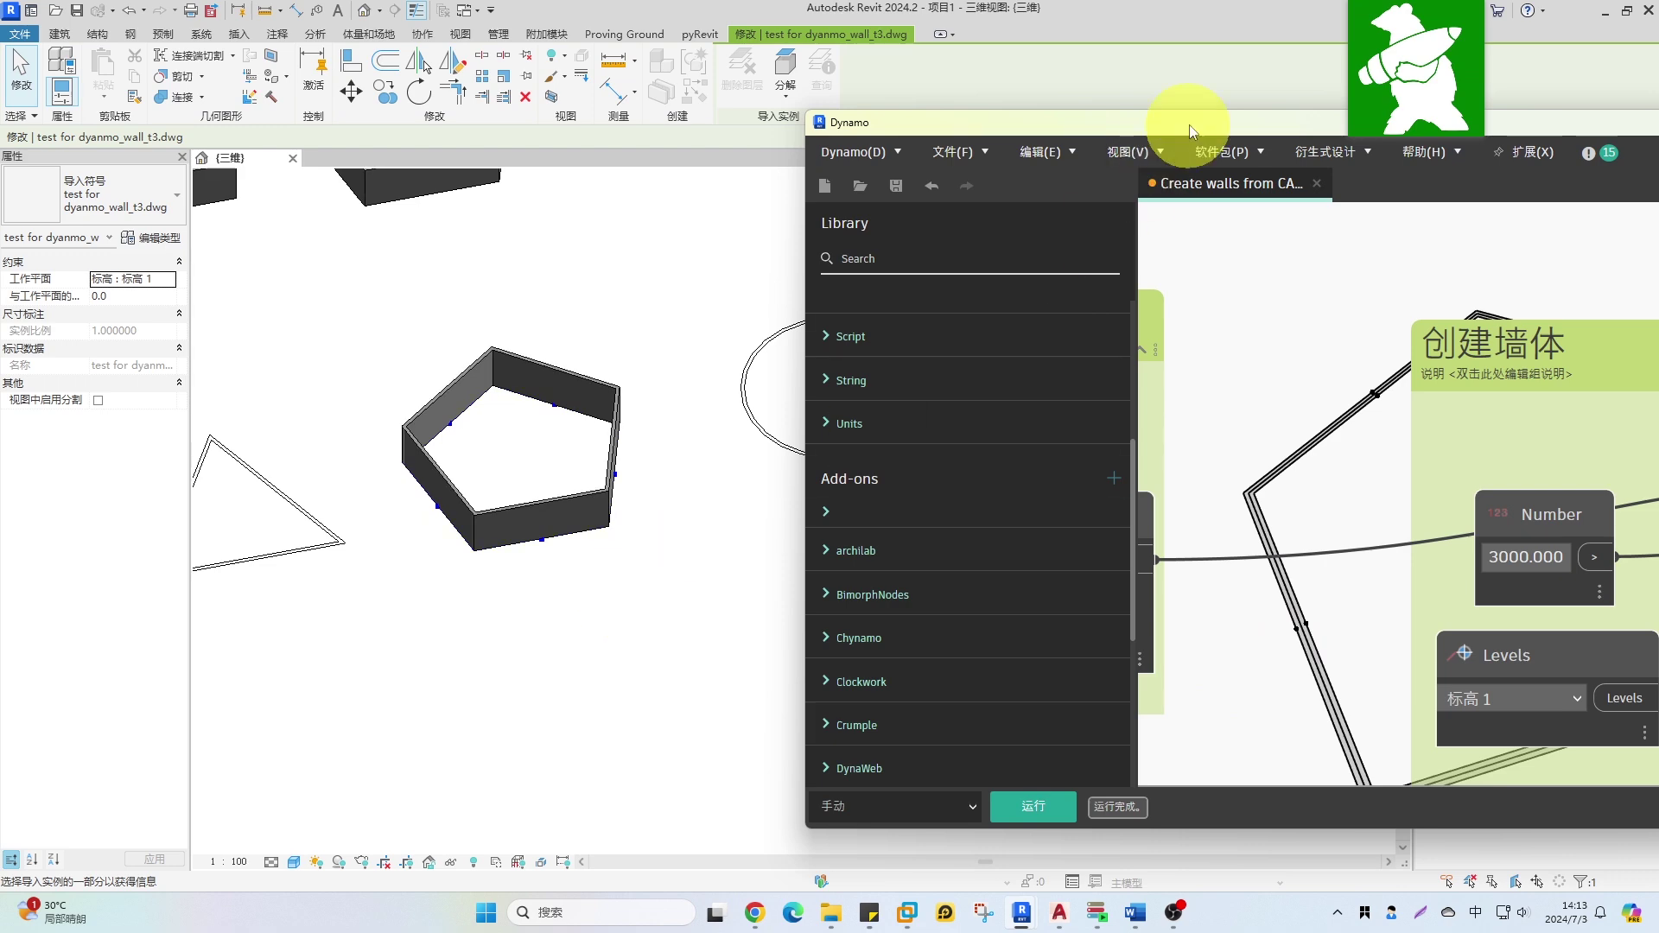
- Maximize the Dynamo window and review the complete graph from the CAD layer input to the wall creation group
{"action": "left_click_drag", "start_coordinate": [1154, 135], "coordinate": [810, 152]}
{"action": "double_click", "coordinate": [810, 152]}
{"action": "scroll", "coordinate": [925, 304], "scroll_direction": "down", "scroll_amount": 6}
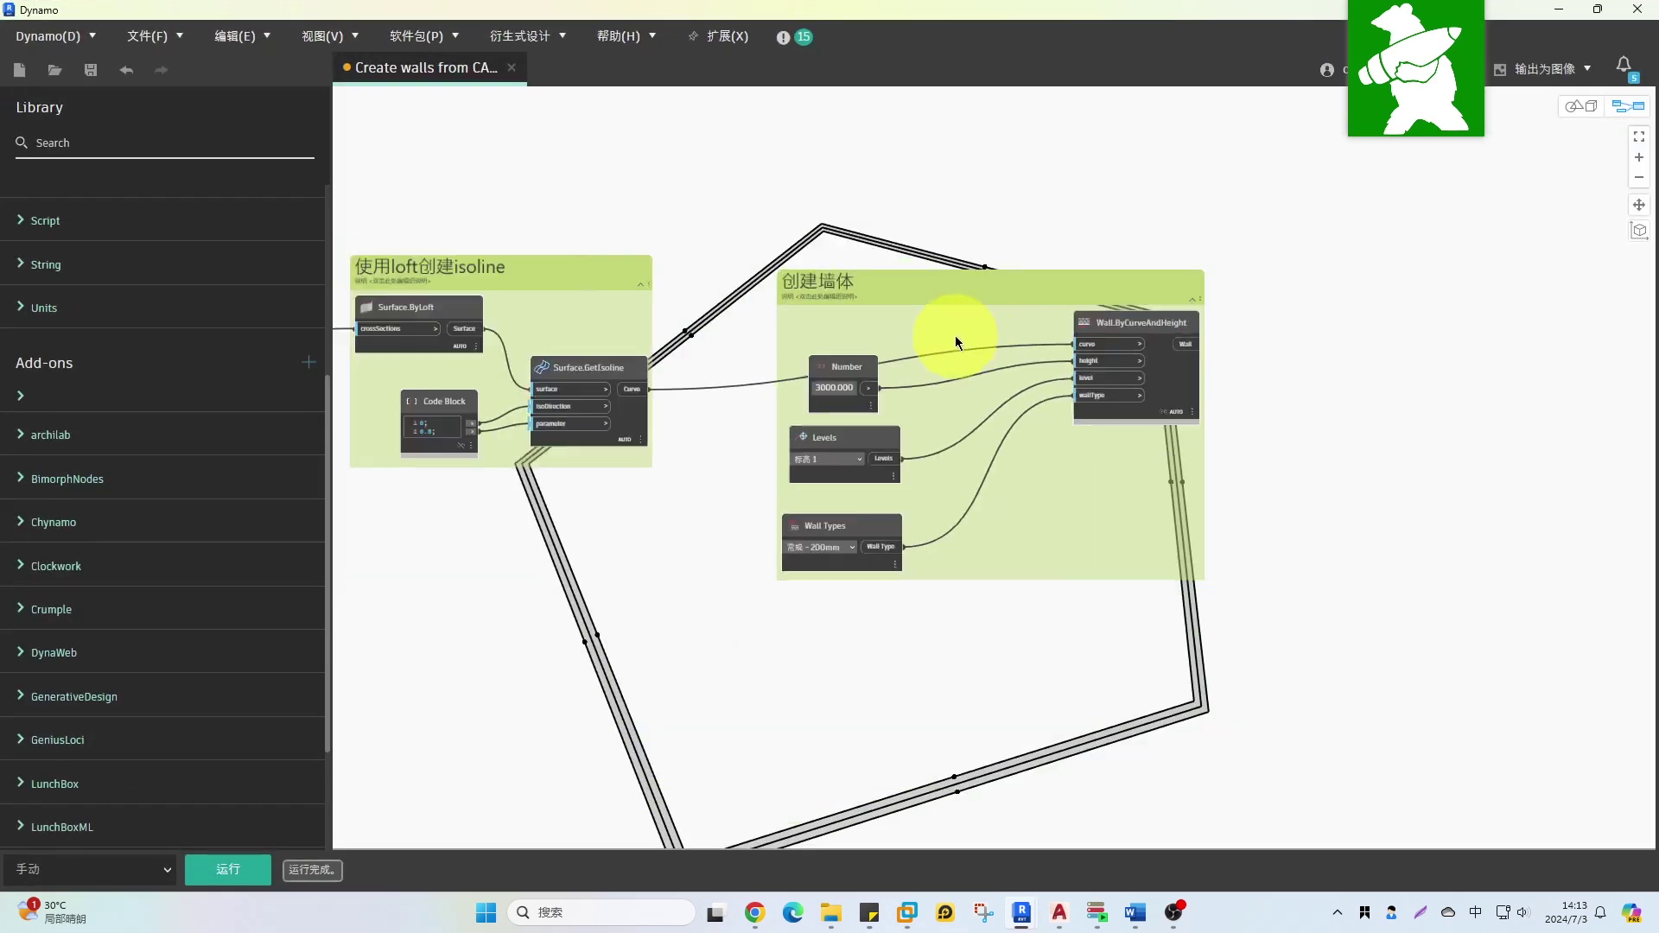
{"action": "scroll", "coordinate": [996, 496], "scroll_direction": "down", "scroll_amount": 5}
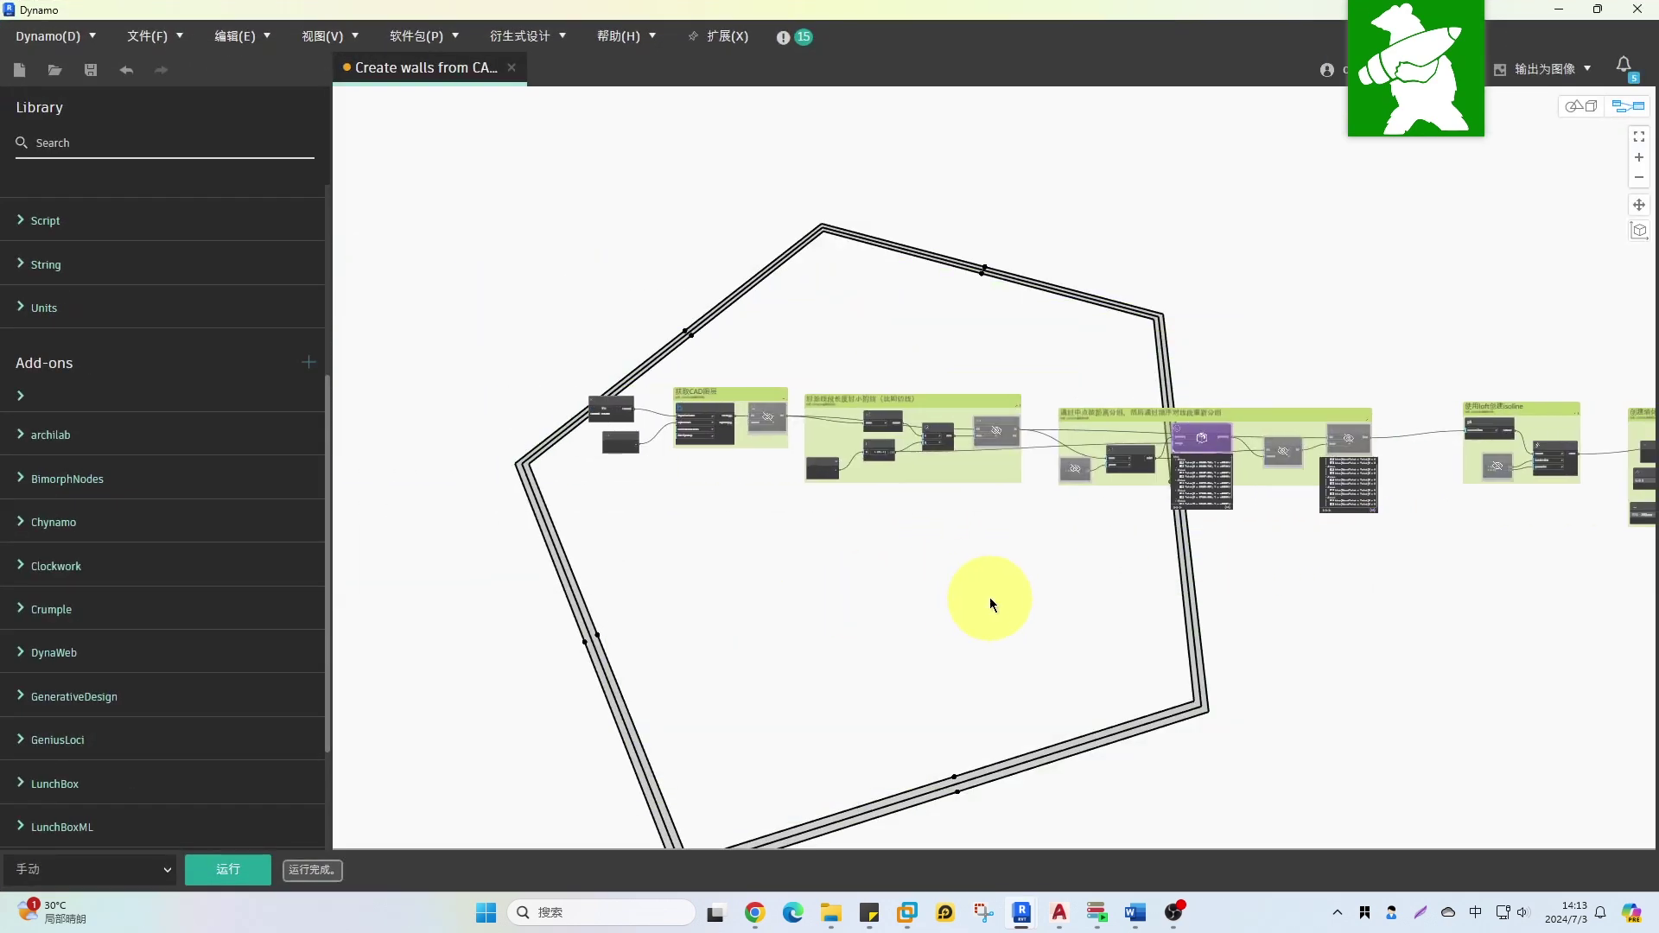
{"action": "middle_click_drag", "start_coordinate": [964, 568], "coordinate": [887, 570]}
{"action": "middle_click_drag", "start_coordinate": [1008, 590], "coordinate": [948, 590]}
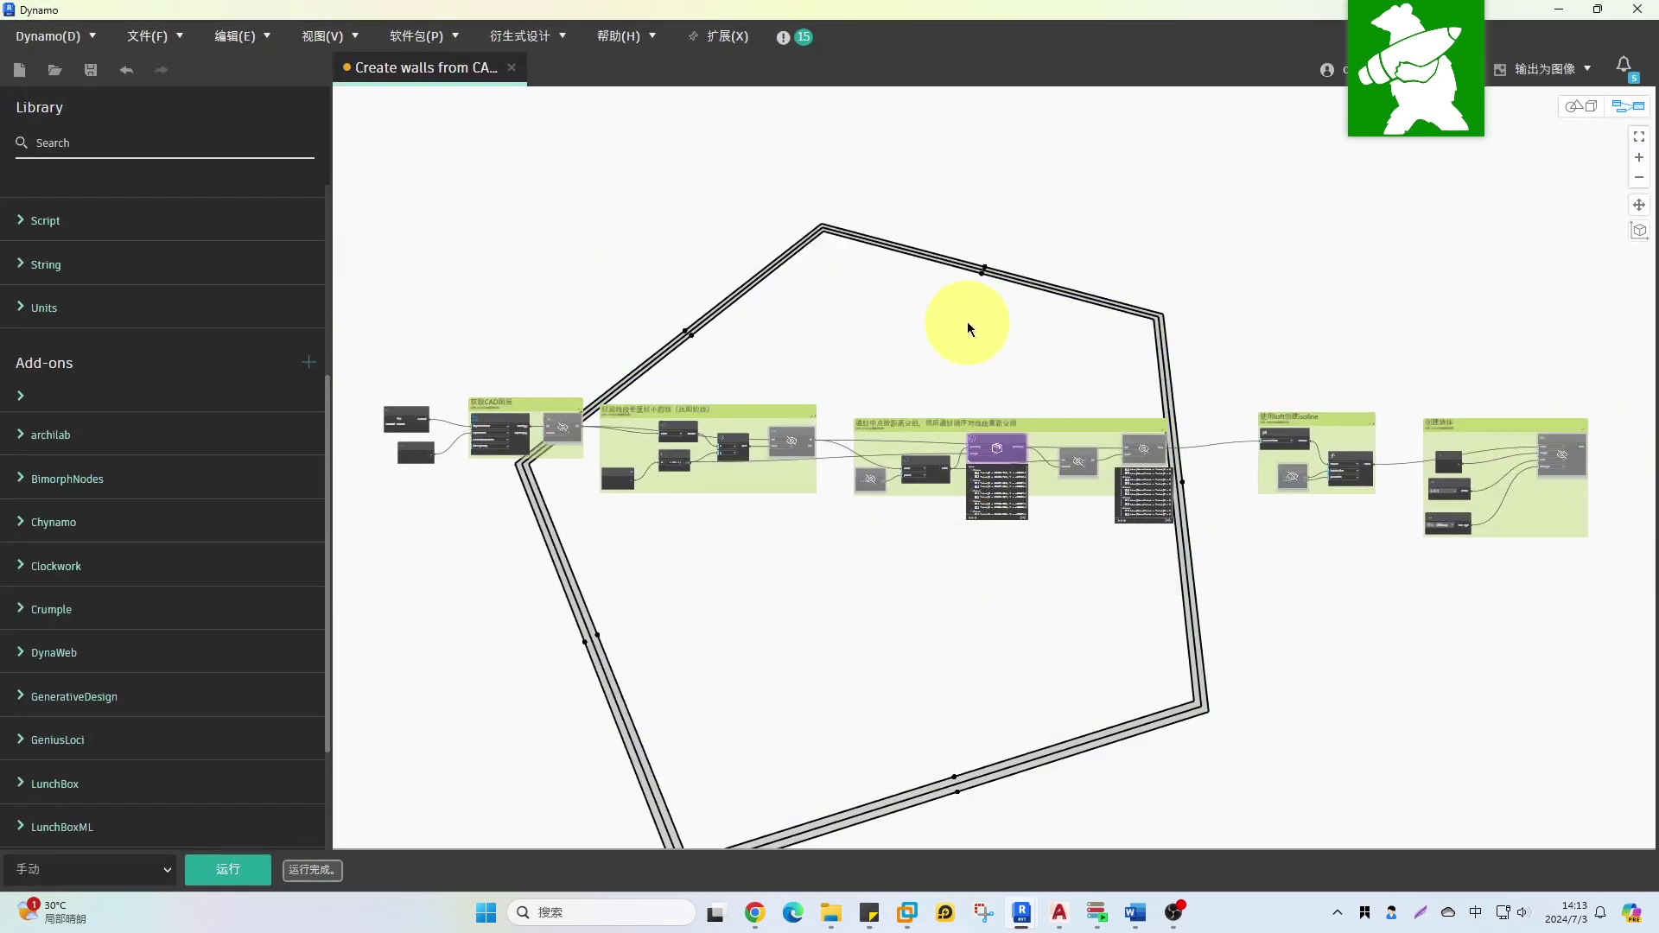